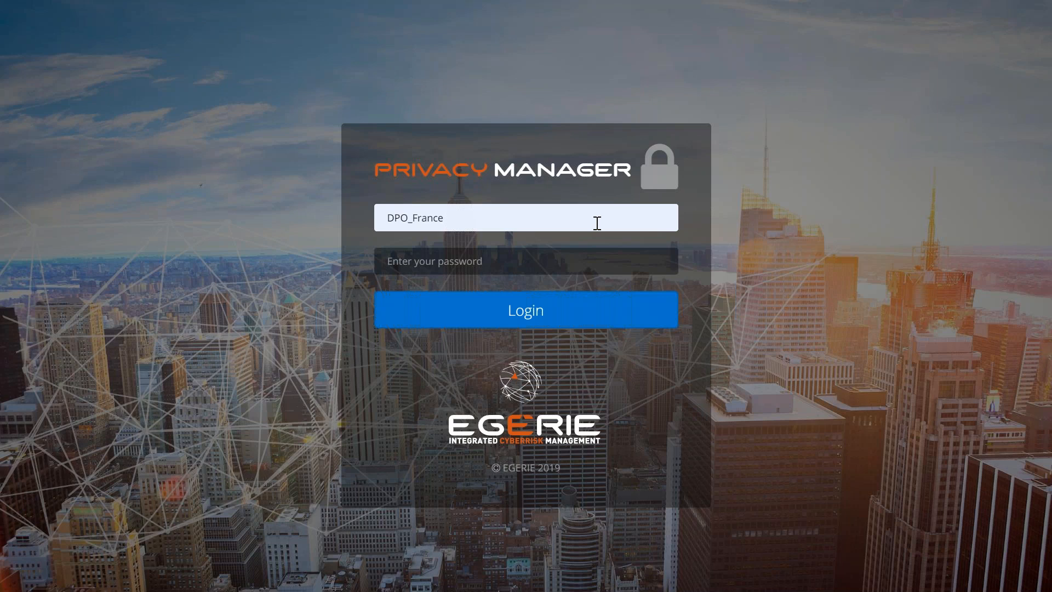
# Step: Enter the account password and log in to Privacy Manager
pyautogui.write('•')
pyautogui.press('Return')
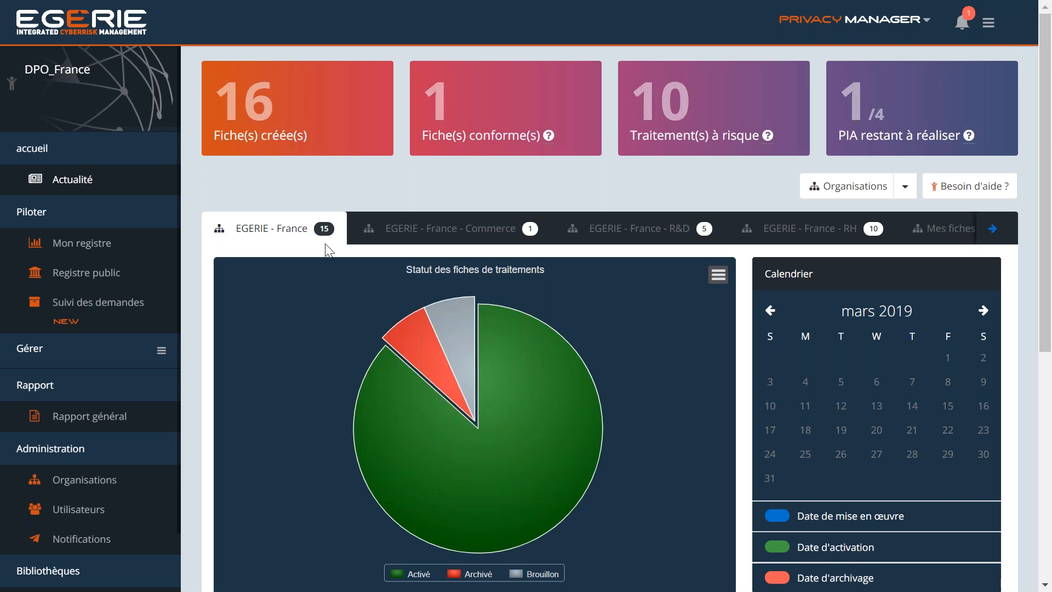
# Step: Mark all notifications as read and delete the notification about the FRA16 commercial prospecting record
pyautogui.click(960, 23)
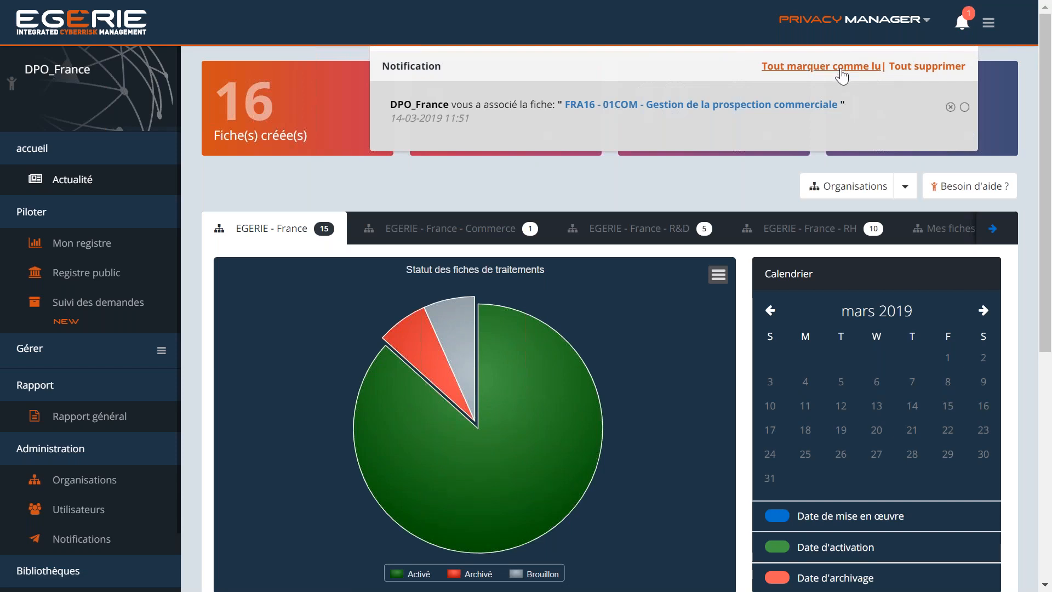
pyautogui.click(840, 68)
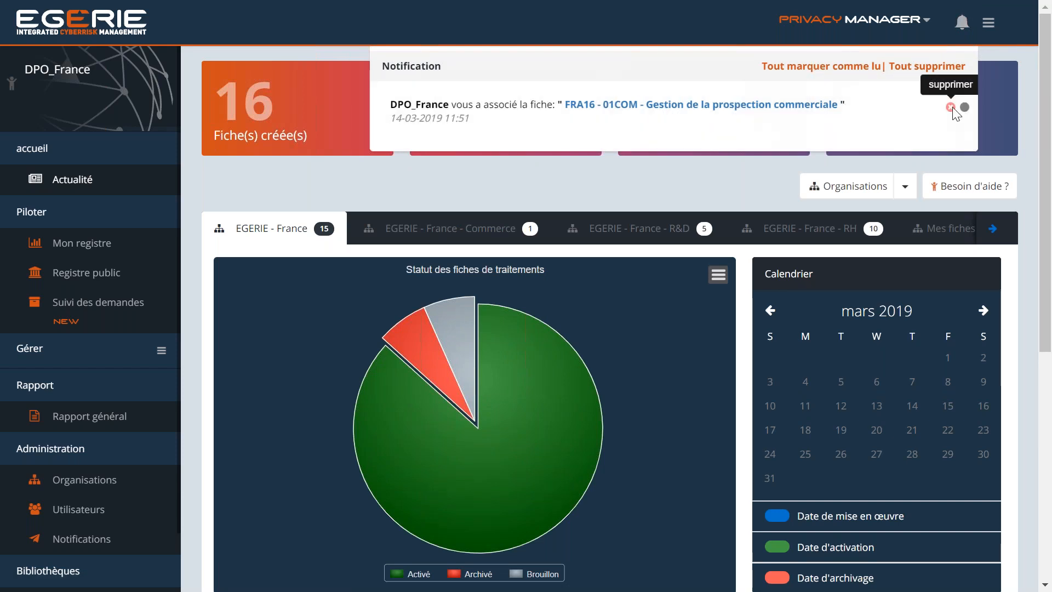
pyautogui.click(952, 108)
pyautogui.click(954, 25)
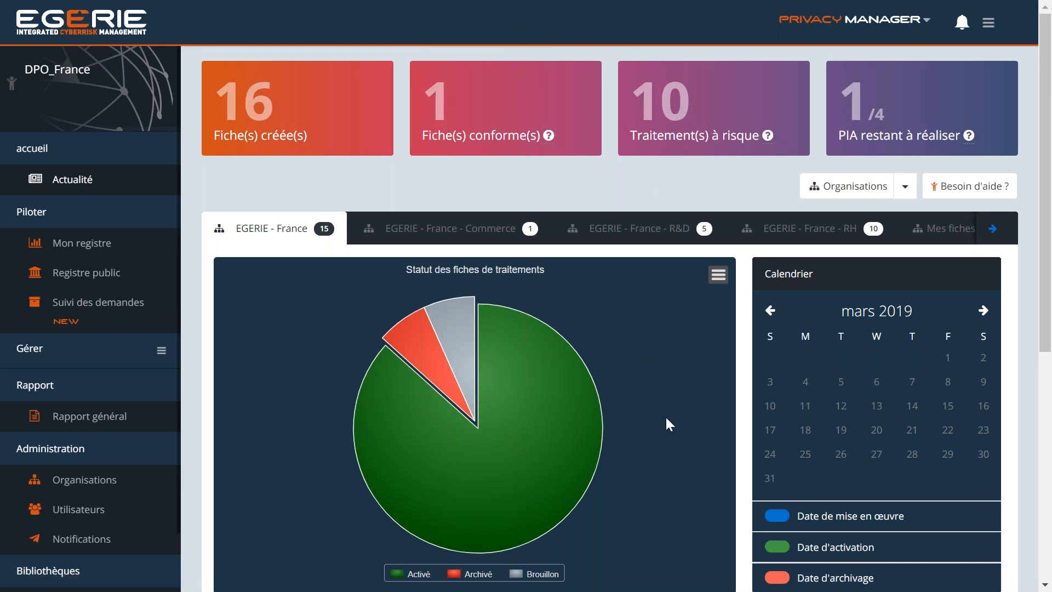
# Step: Examine the EGERIE - France record status chart, toggling the Brouillon slice in and out of the pie
pyautogui.scroll(-5, 669, 417)
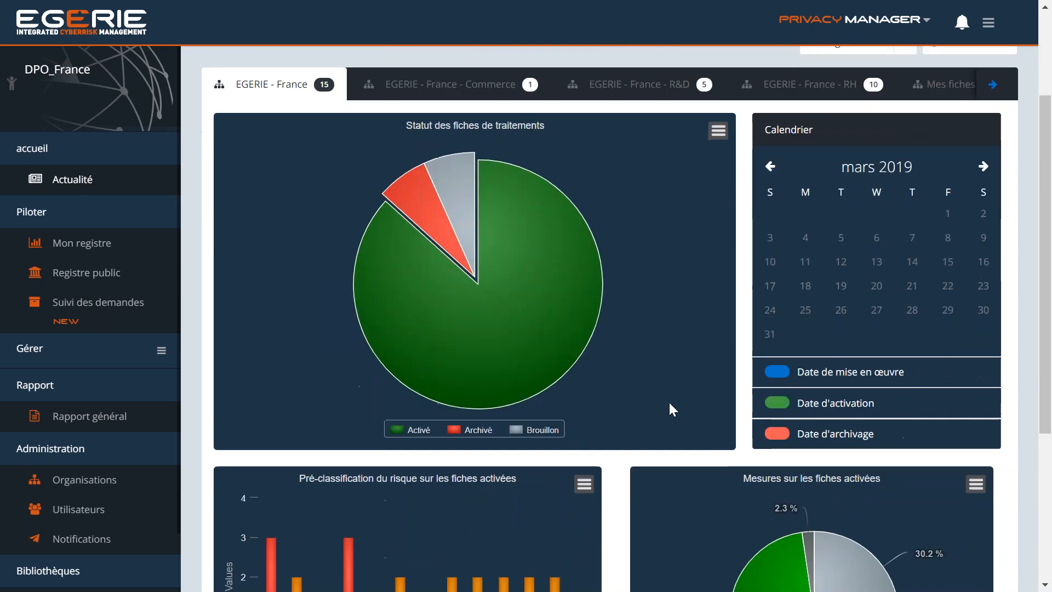
pyautogui.scroll(2, 669, 400)
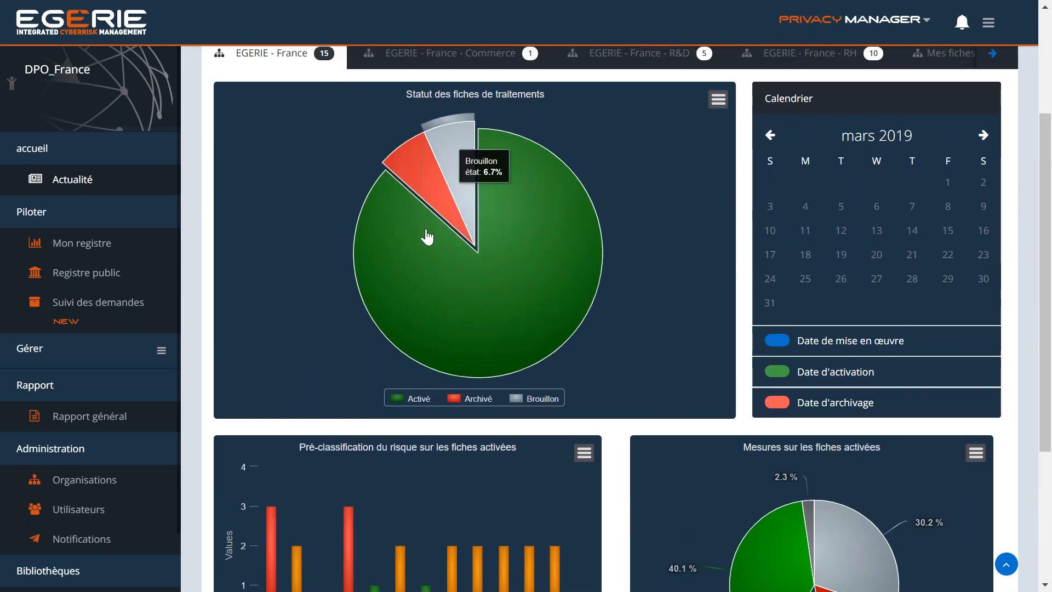
pyautogui.click(453, 149)
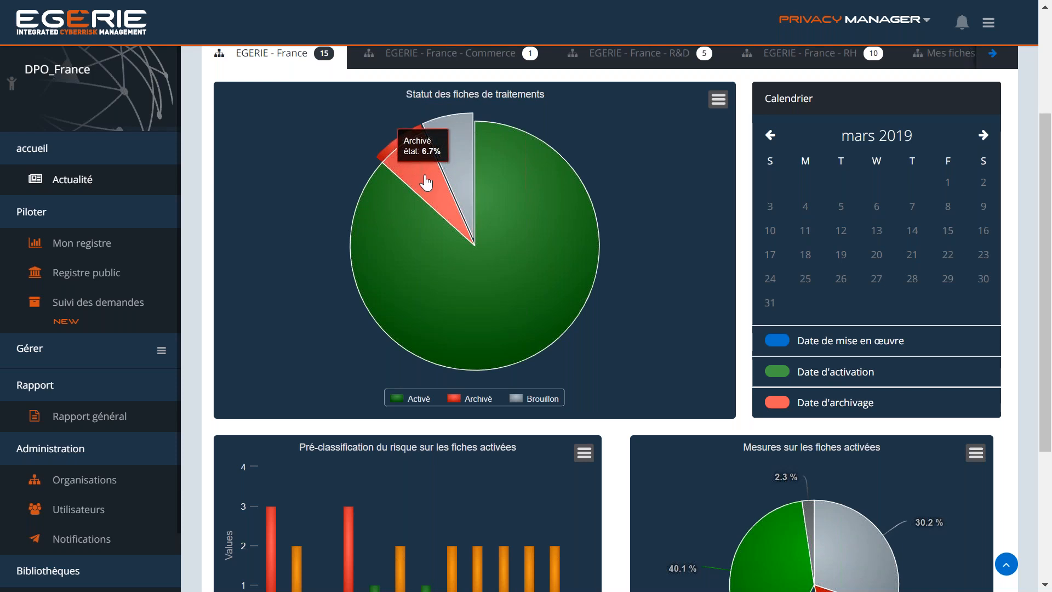
pyautogui.click(470, 178)
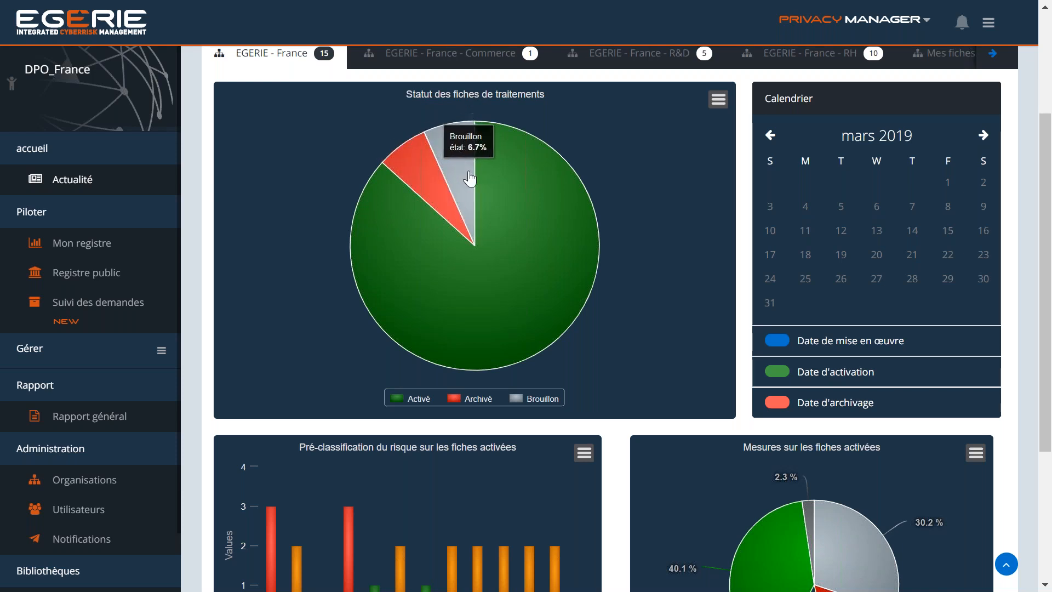
pyautogui.click(470, 178)
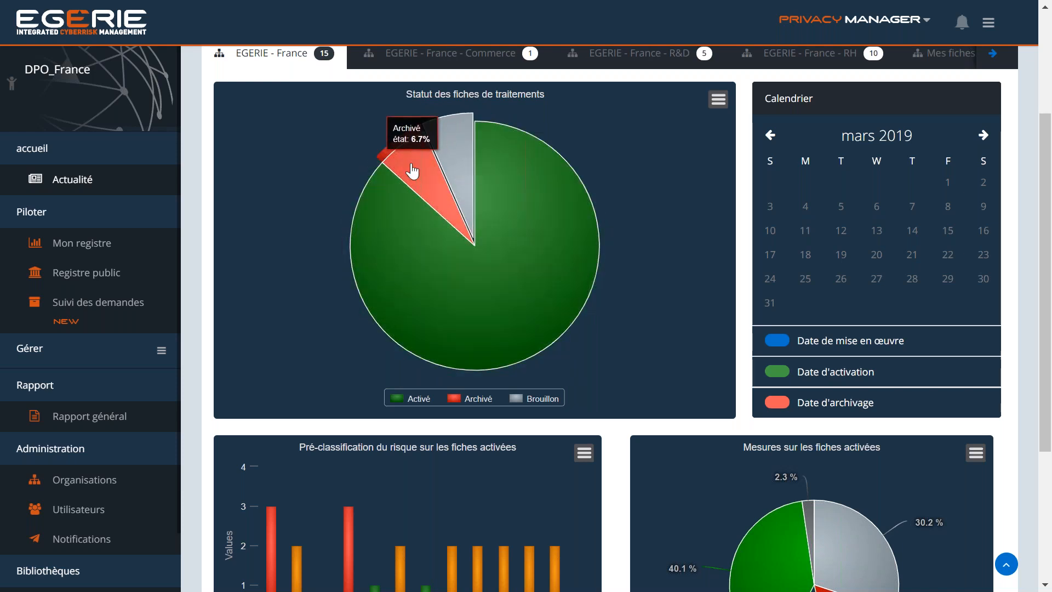
# Step: Hide the Important and Limité series in the EGERIE - France risk pre-classification chart and inspect the Maximal records
pyautogui.scroll(-3, 594, 276)
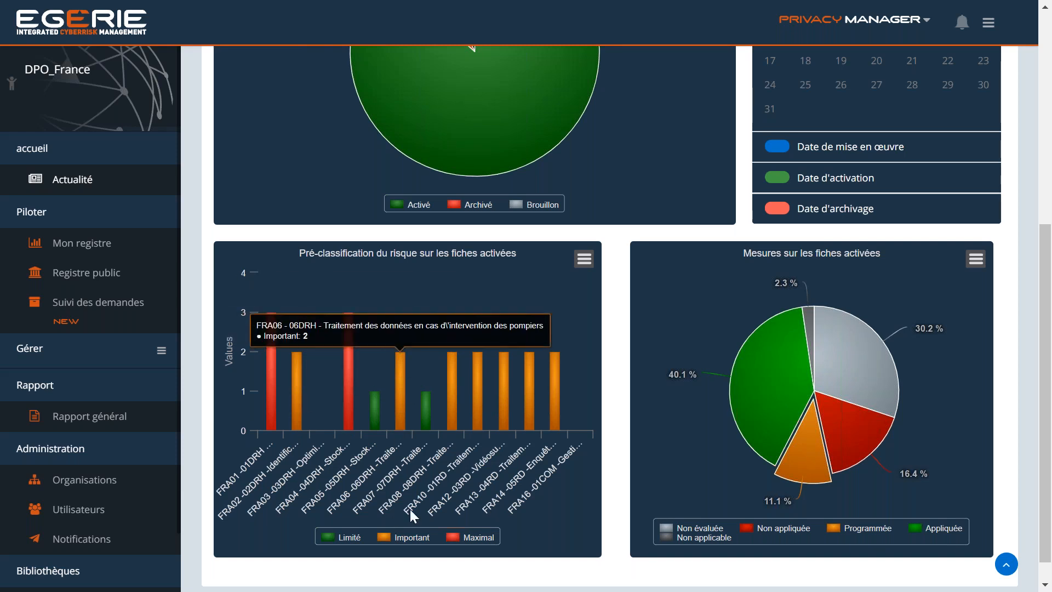
pyautogui.click(405, 541)
pyautogui.click(346, 538)
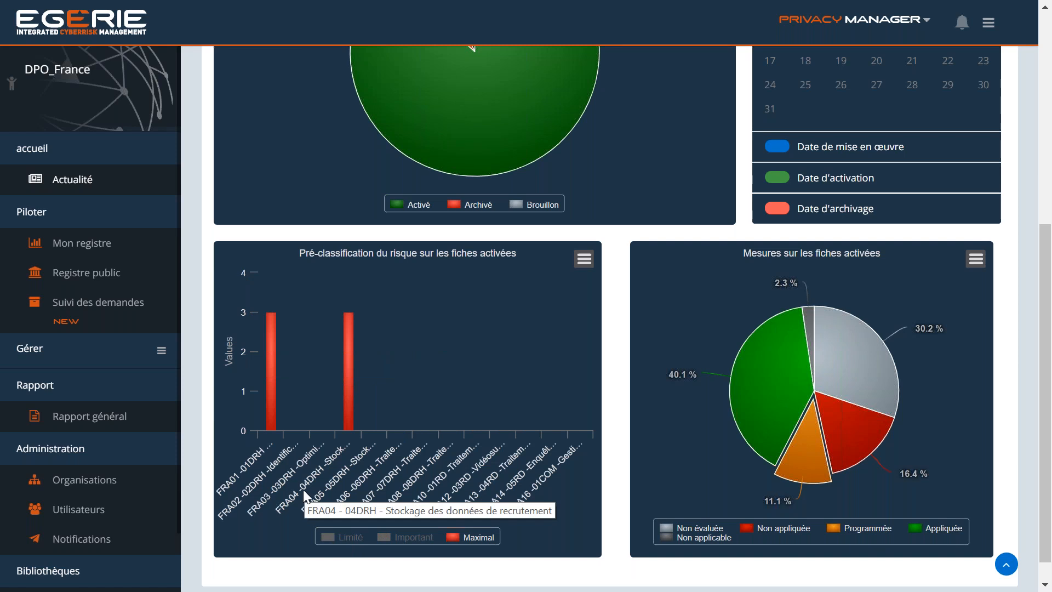
pyautogui.moveTo(351, 402)
pyautogui.moveTo(270, 387)
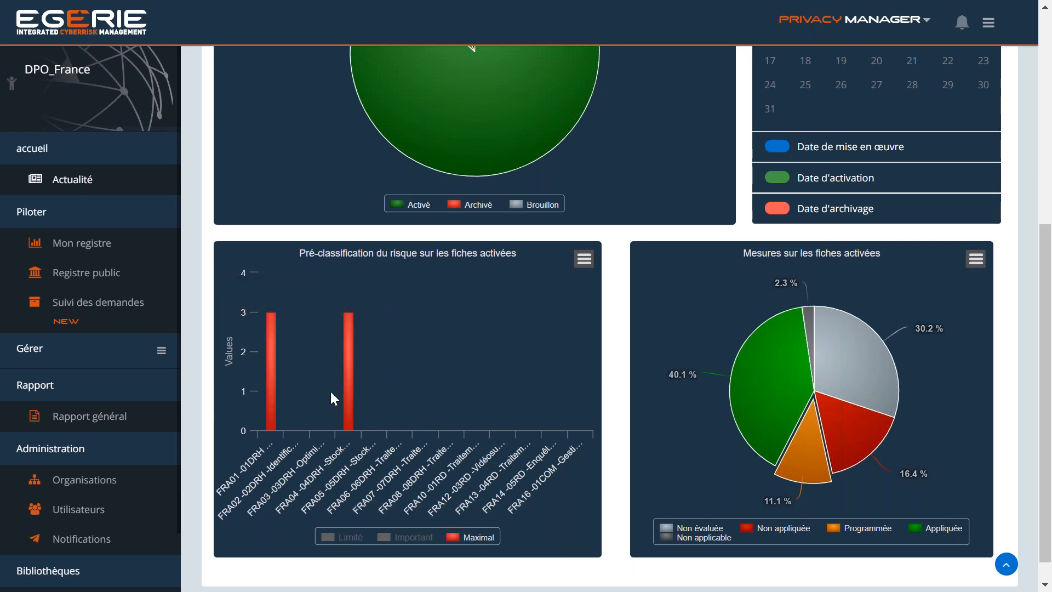
# Step: Show the Limité and Important risk series again and inspect the chart of measures on activated records
pyautogui.click(351, 537)
pyautogui.click(414, 537)
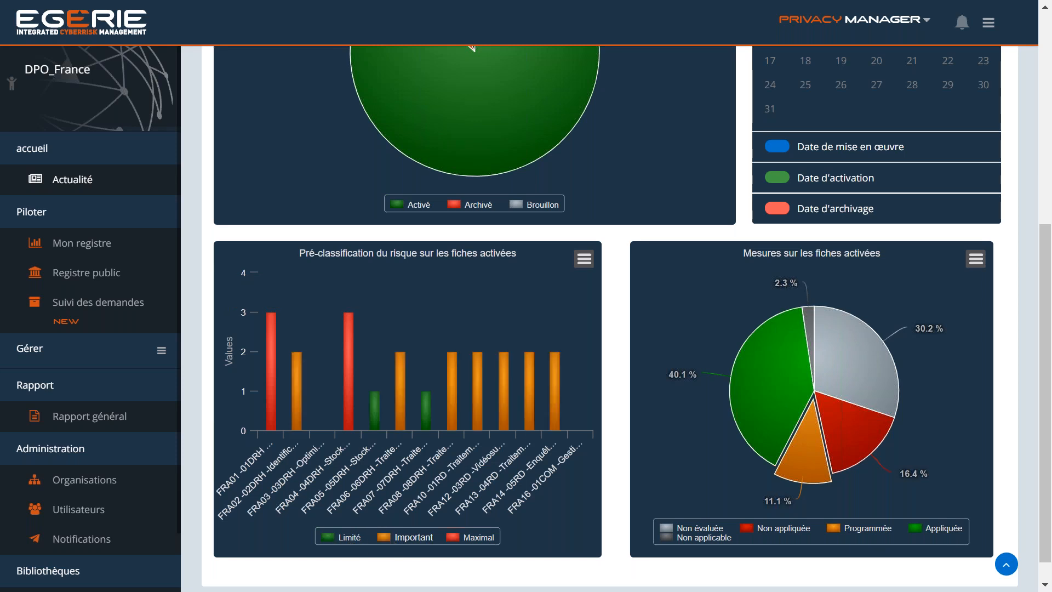
pyautogui.moveTo(792, 366)
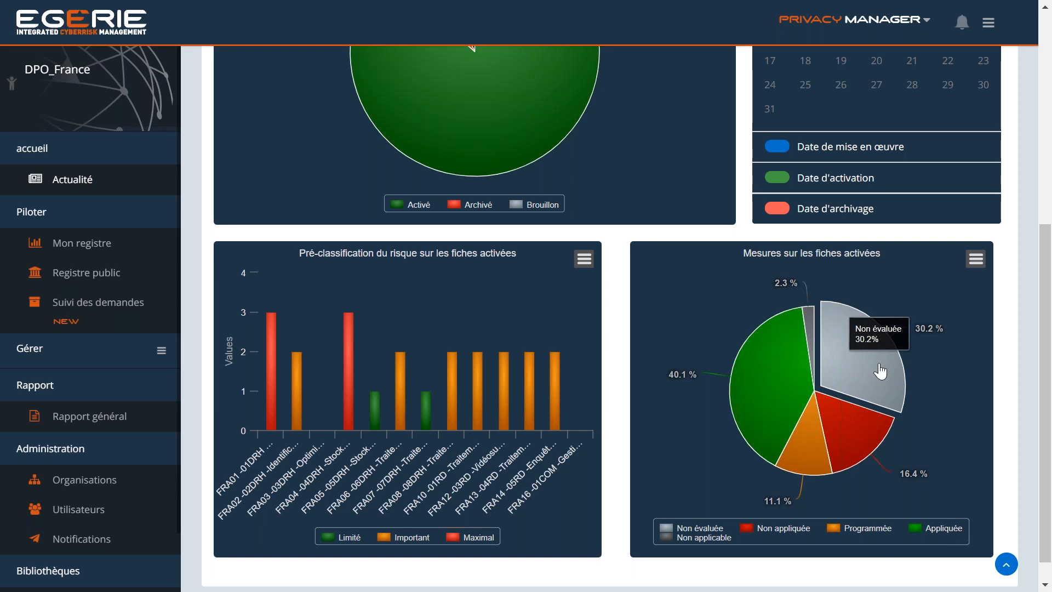
# Step: Switch the dashboard to the EGERIE - France - RH organisation
pyautogui.scroll(5, 879, 371)
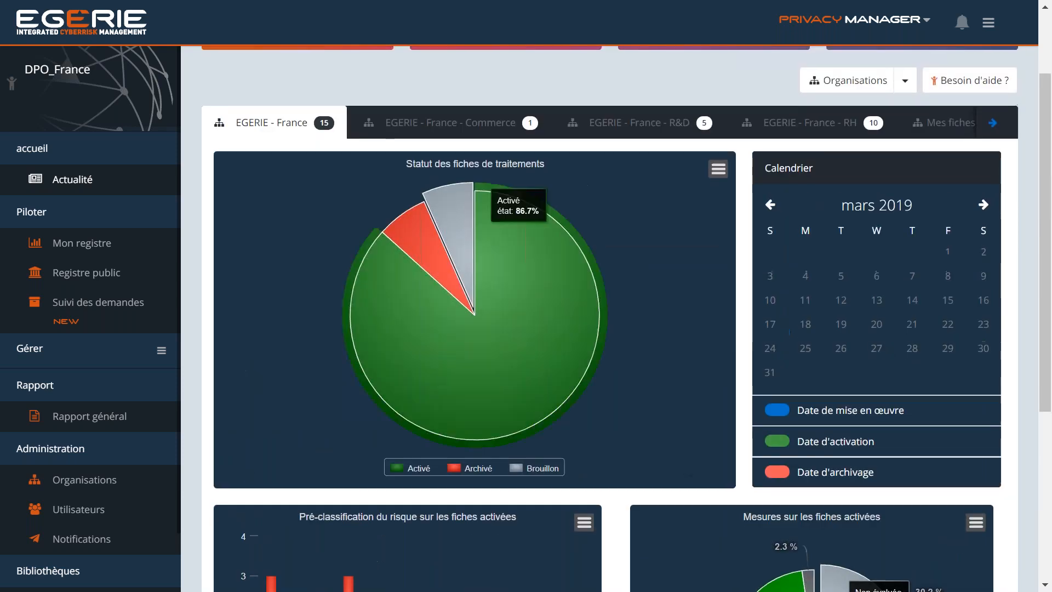
pyautogui.scroll(2, 605, 487)
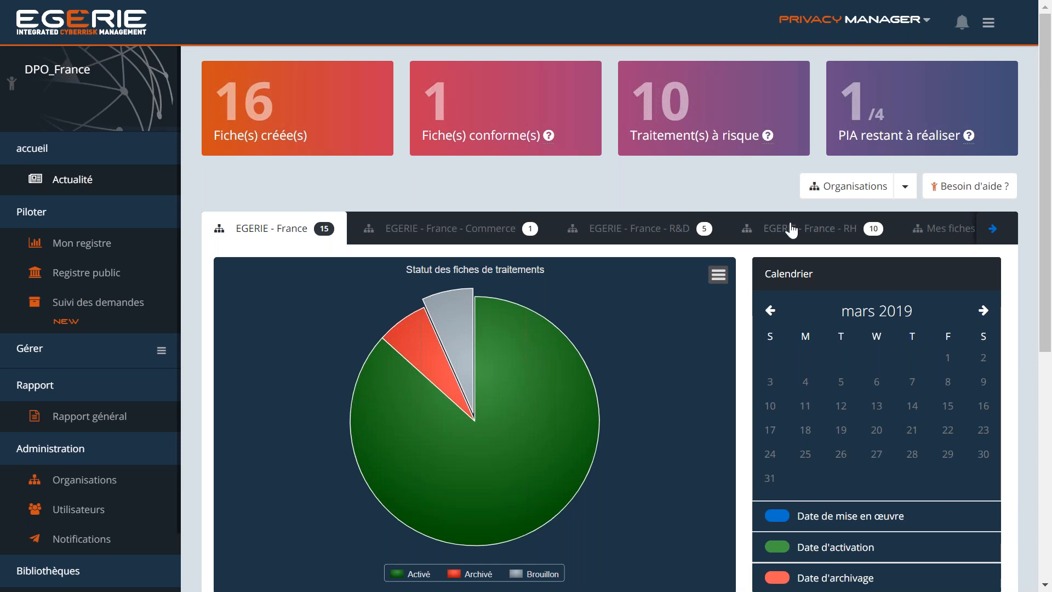
pyautogui.click(838, 189)
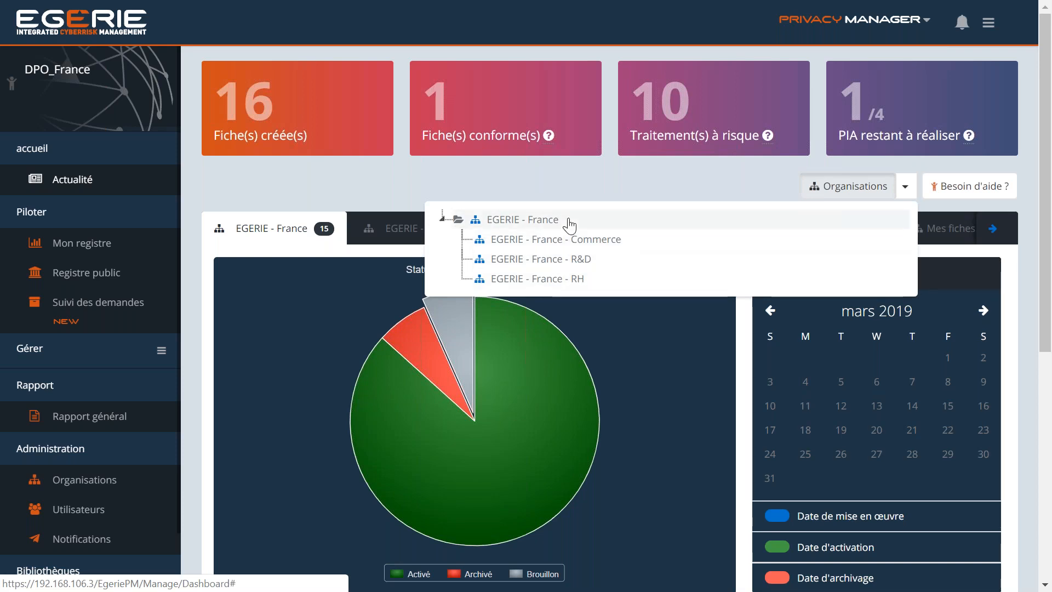
pyautogui.click(565, 280)
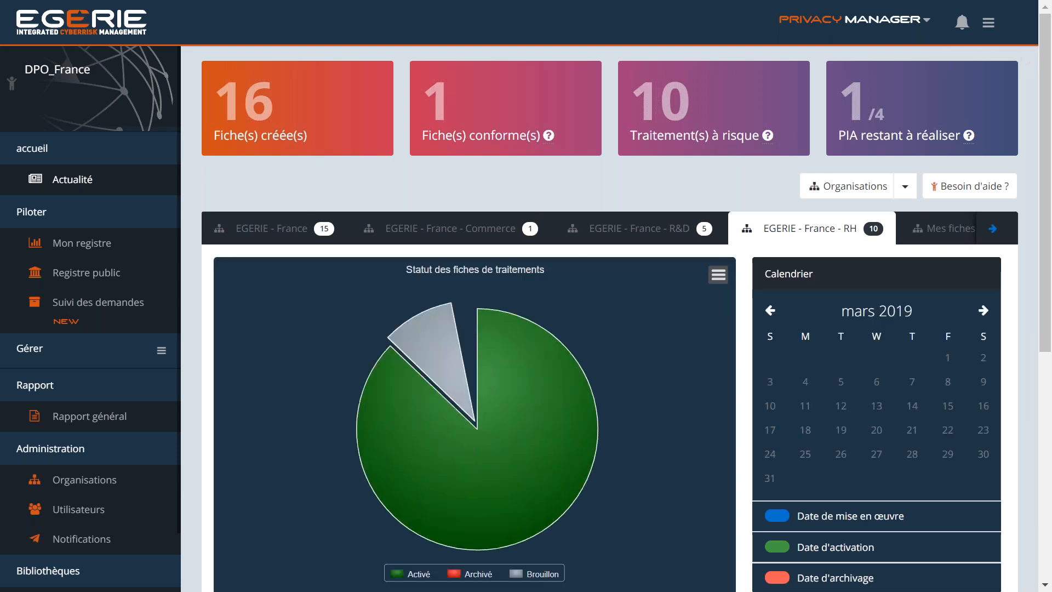
# Step: Hide the Important and Limité series in the RH risk pre-classification chart and inspect the Maximal records
pyautogui.moveTo(562, 380)
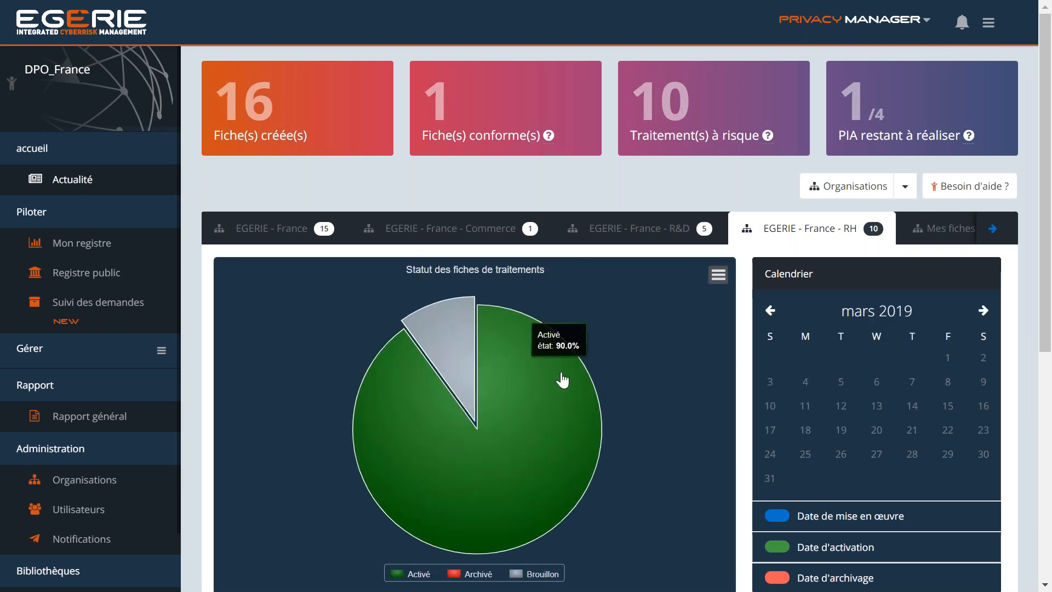
pyautogui.scroll(-5, 562, 379)
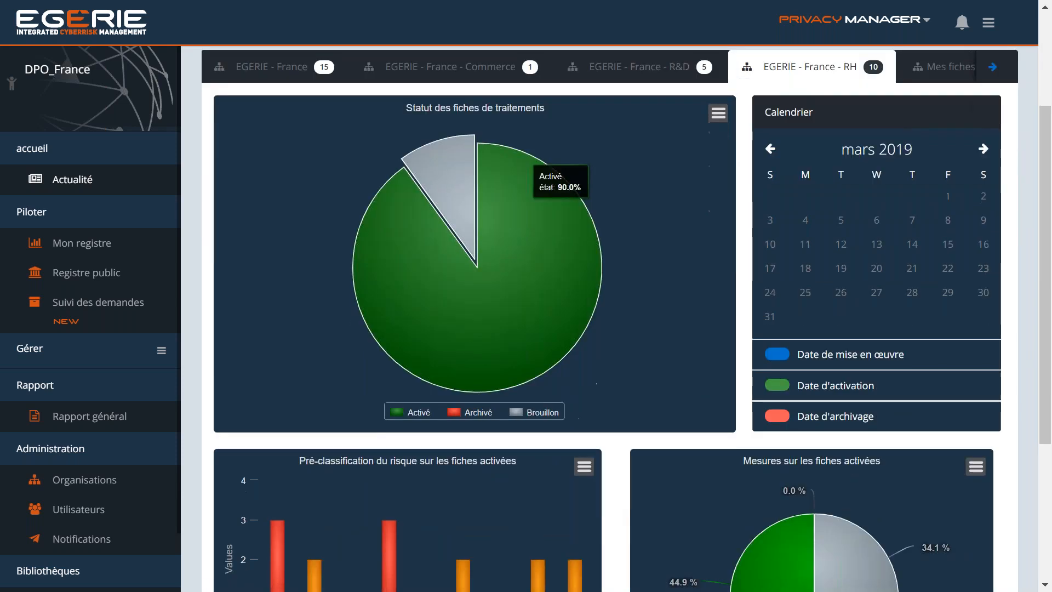
pyautogui.scroll(-2, 563, 379)
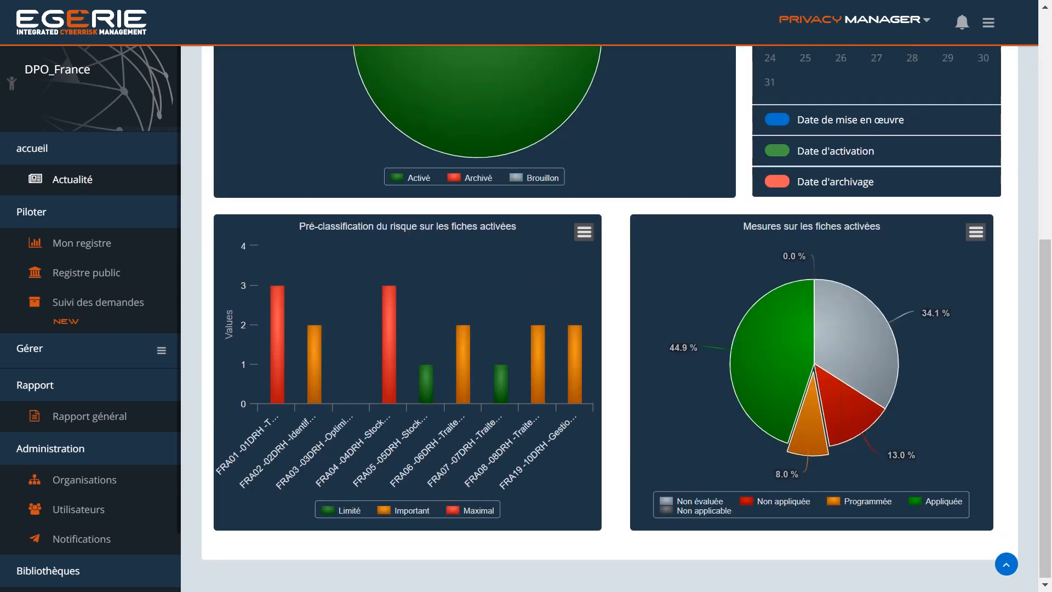
pyautogui.scroll(3, 563, 379)
pyautogui.scroll(-3, 456, 509)
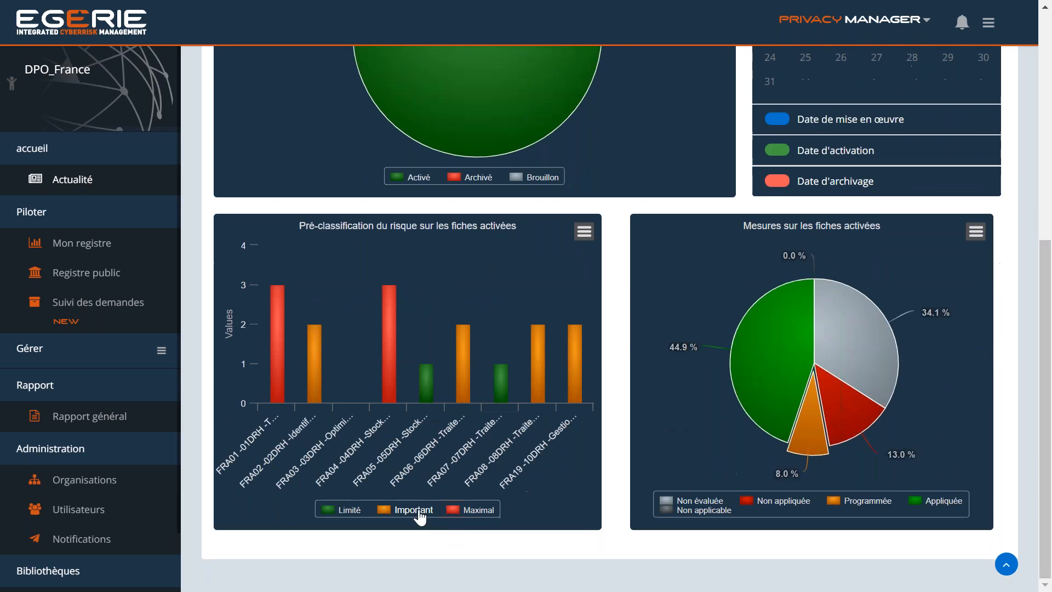
pyautogui.click(416, 510)
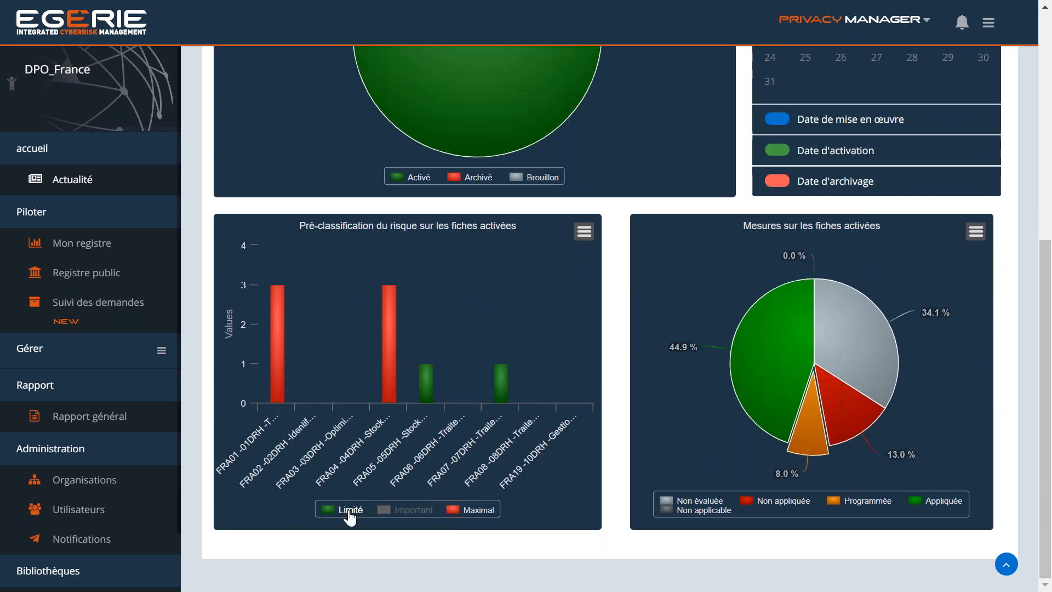
pyautogui.click(346, 511)
pyautogui.moveTo(390, 345)
pyautogui.moveTo(284, 341)
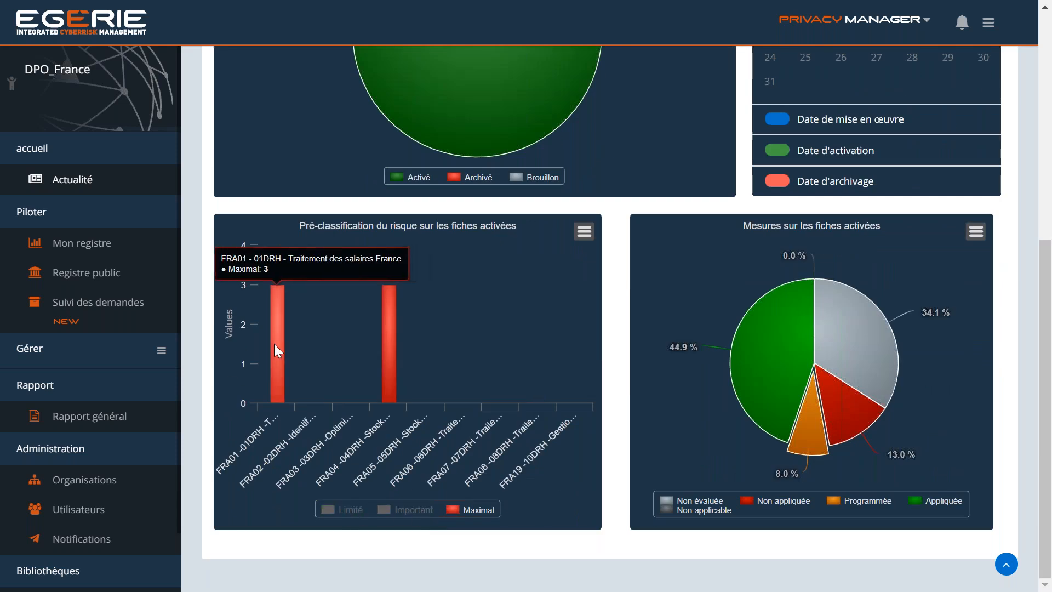
# Step: Open the Mon registre page and collapse the side navigation
pyautogui.scroll(1, 344, 321)
pyautogui.scroll(7, 344, 321)
pyautogui.scroll(-7, 522, 423)
pyautogui.scroll(7, 567, 353)
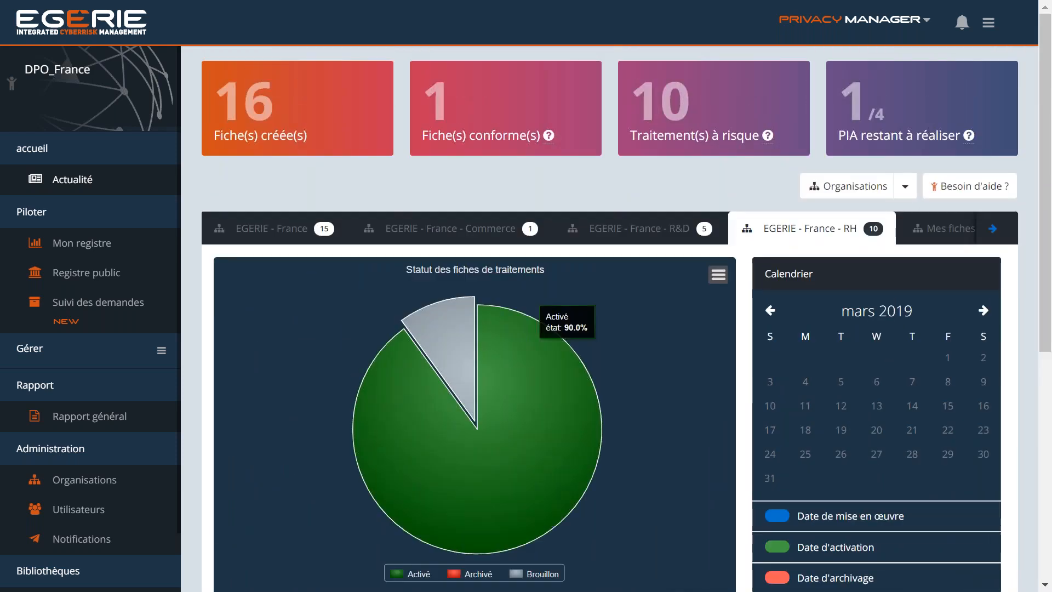
pyautogui.click(133, 254)
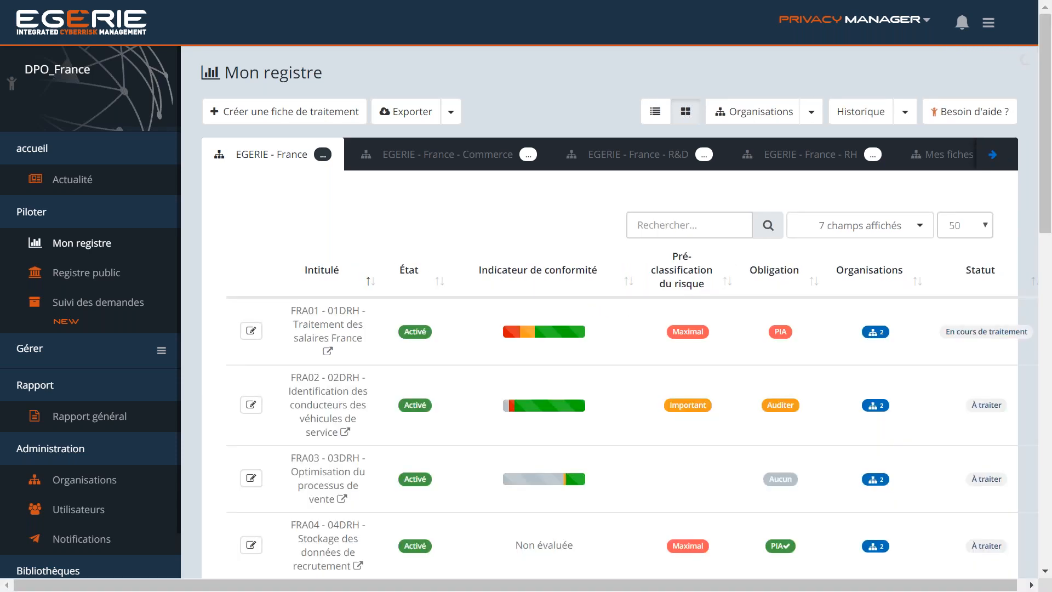
pyautogui.scroll(-4, 133, 422)
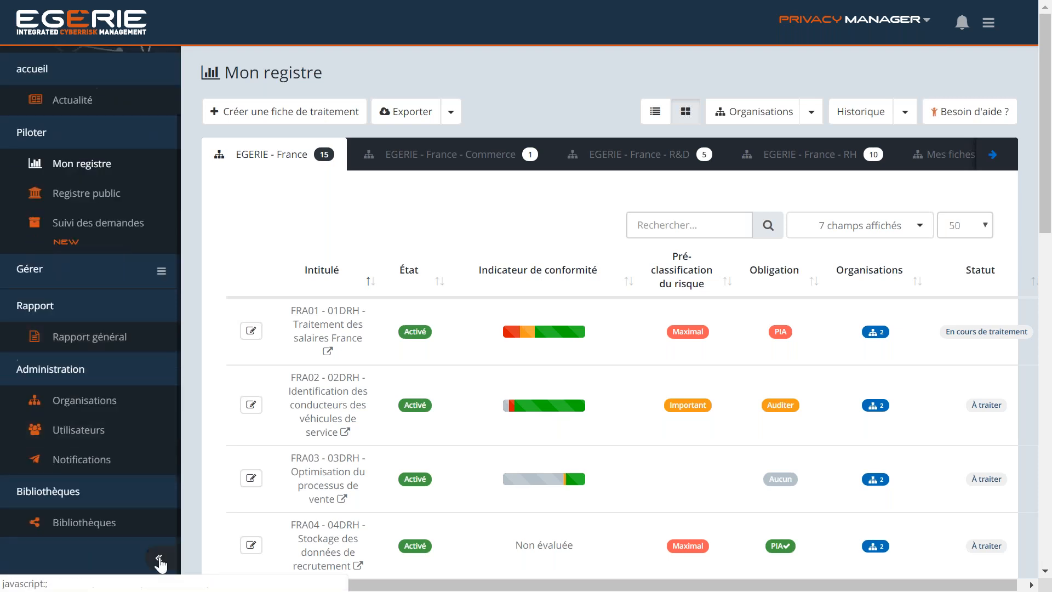
pyautogui.click(160, 559)
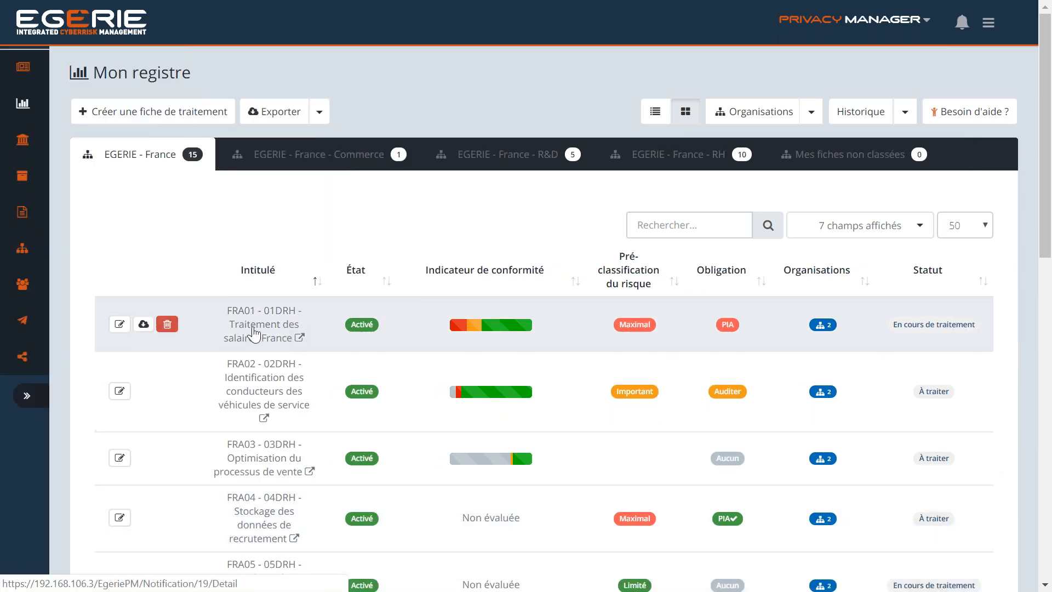
# Step: Review the processing records of EGERIE - France and sort them by Indicateur de conformité
pyautogui.scroll(-2, 496, 345)
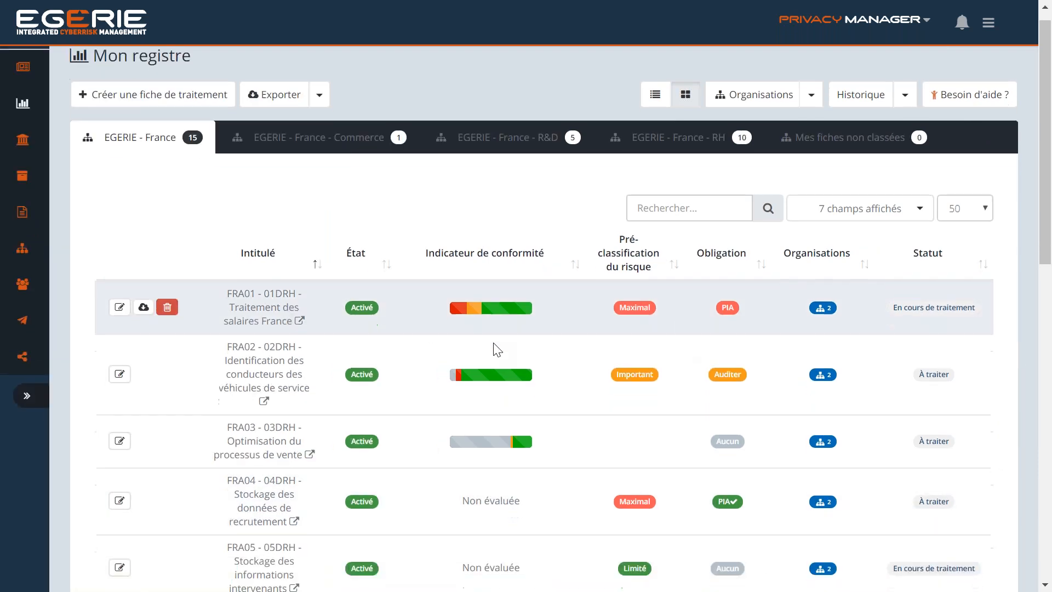
pyautogui.scroll(-2, 493, 343)
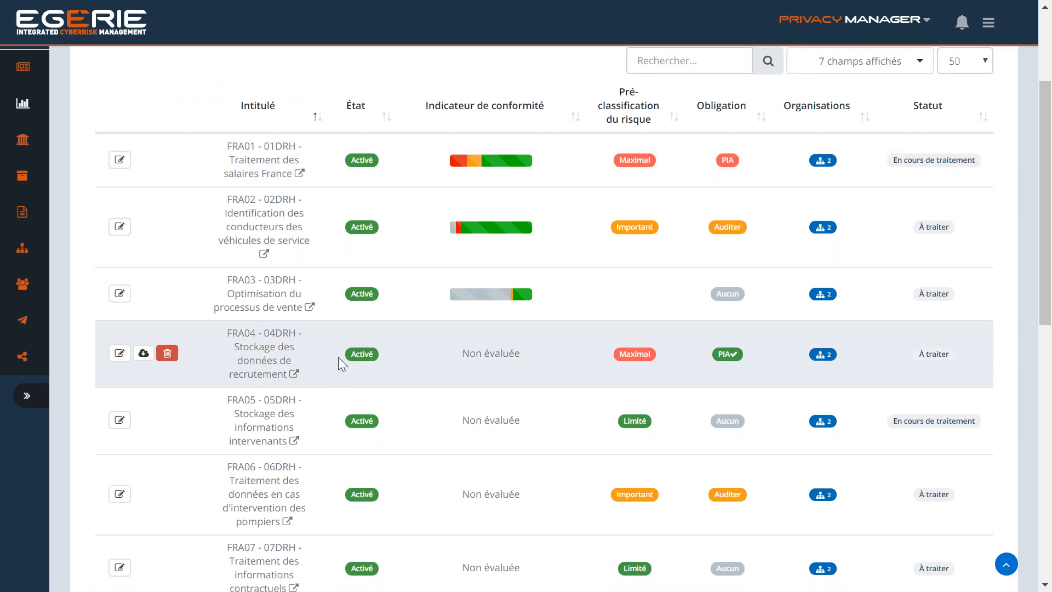
pyautogui.scroll(-1, 338, 359)
pyautogui.scroll(-8, 340, 362)
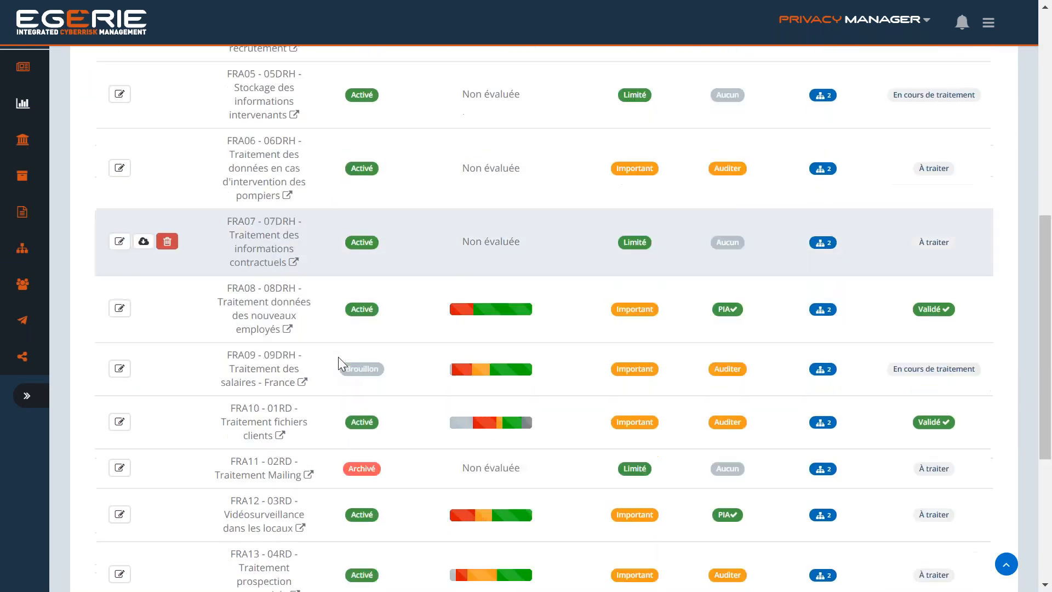
pyautogui.scroll(-5, 338, 357)
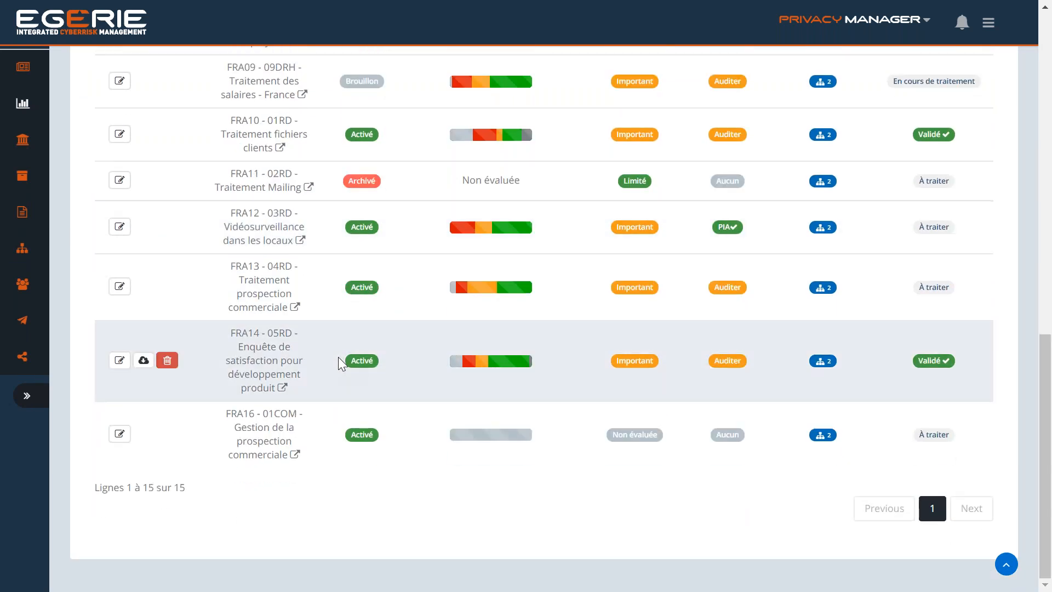
pyautogui.scroll(12, 303, 360)
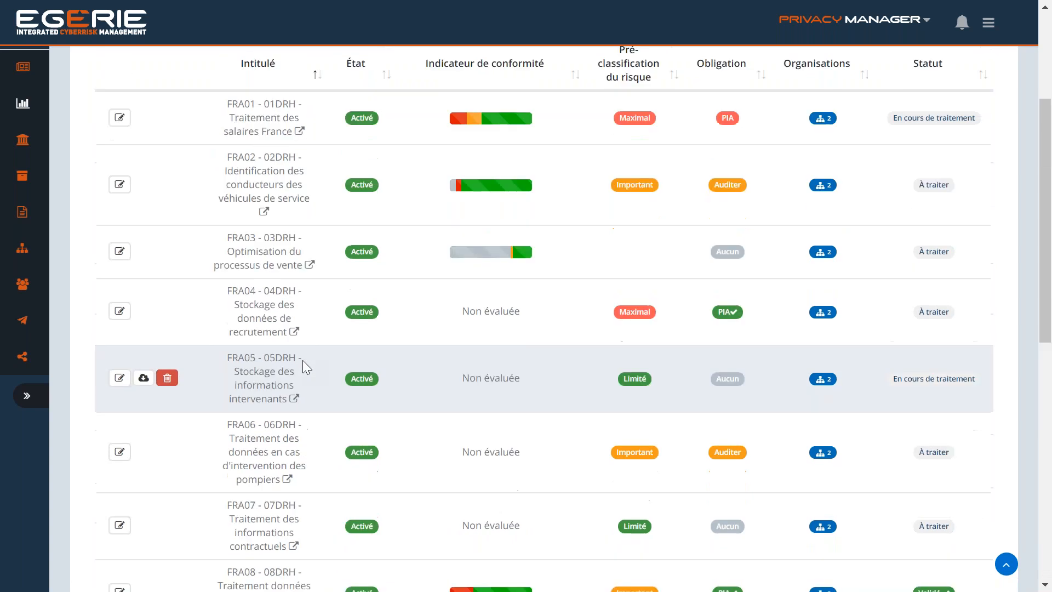
pyautogui.scroll(4, 303, 360)
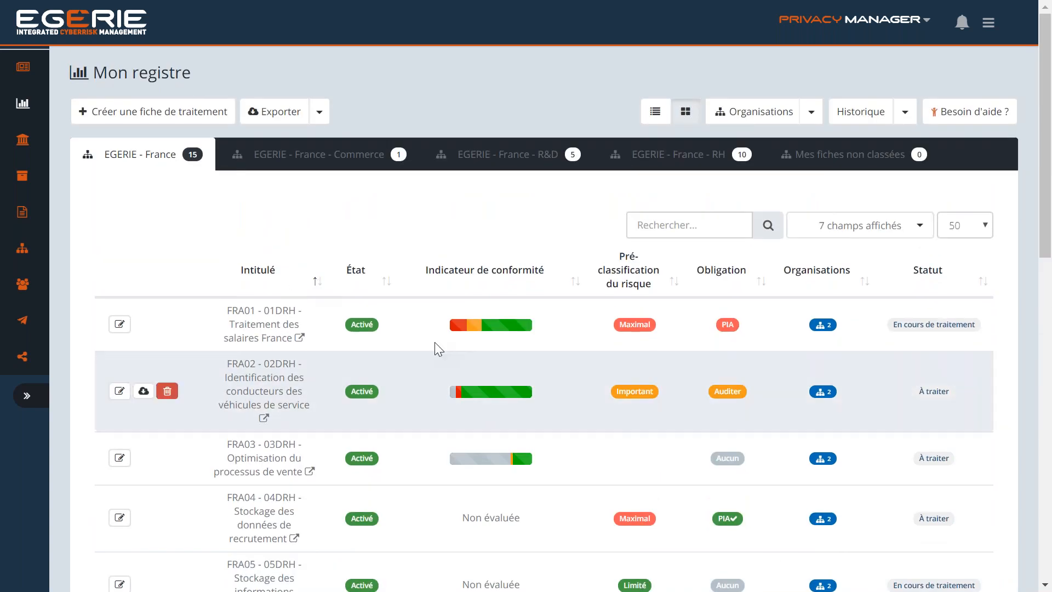
pyautogui.click(575, 282)
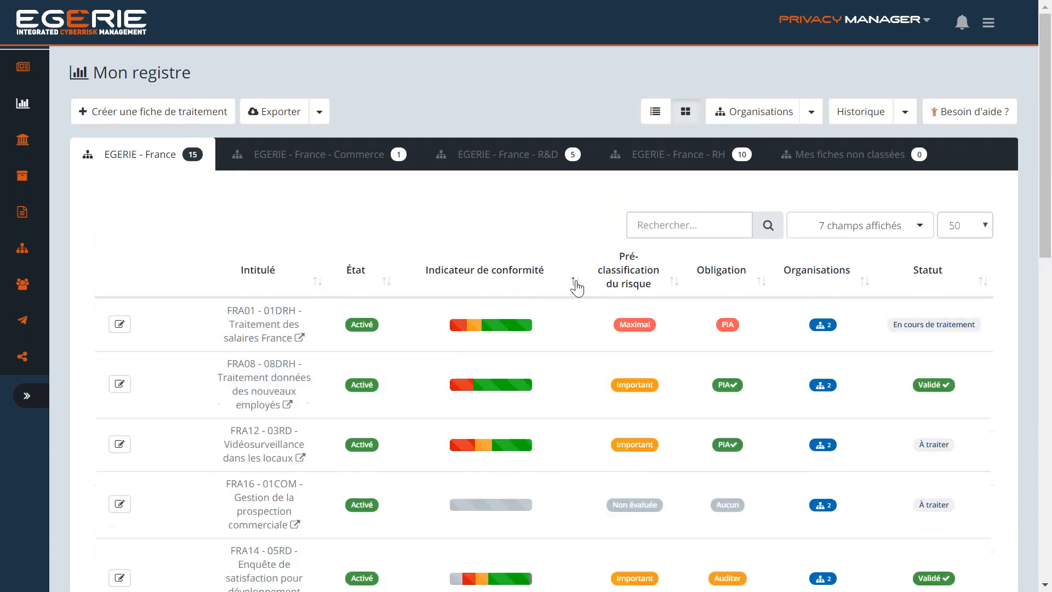
# Step: Inspect the compliance breakdowns of FRA01 and FRA12, and sort the register by Pré-classification du risque
pyautogui.moveTo(515, 332)
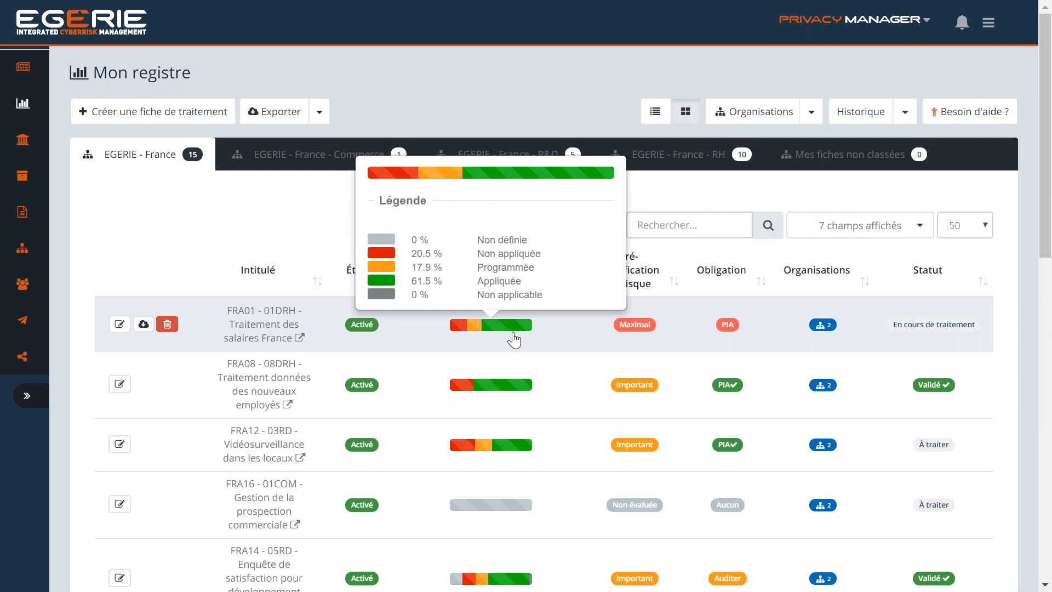
pyautogui.moveTo(508, 454)
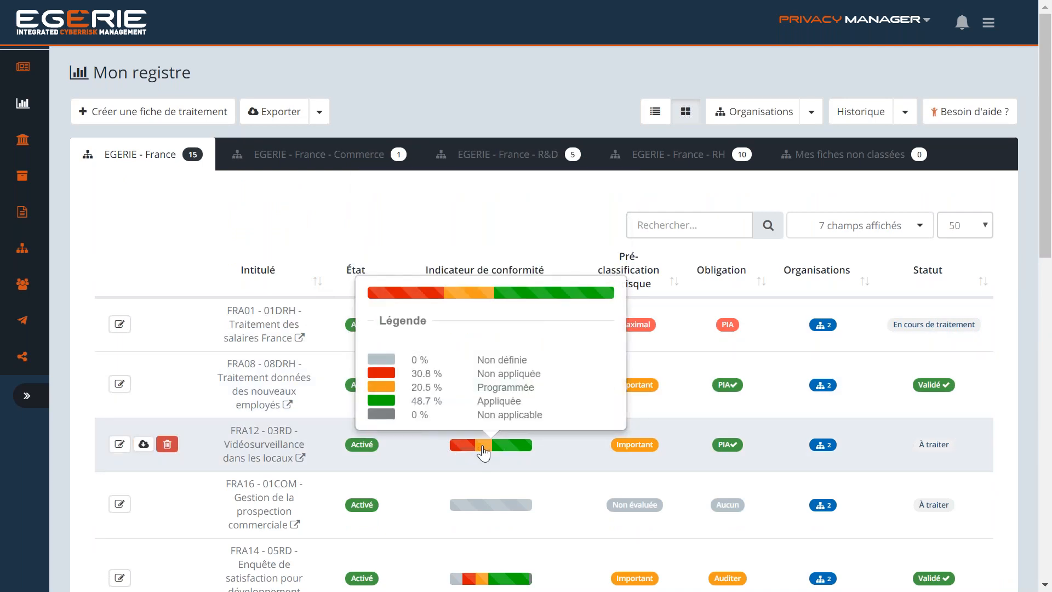
pyautogui.click(678, 284)
pyautogui.click(677, 284)
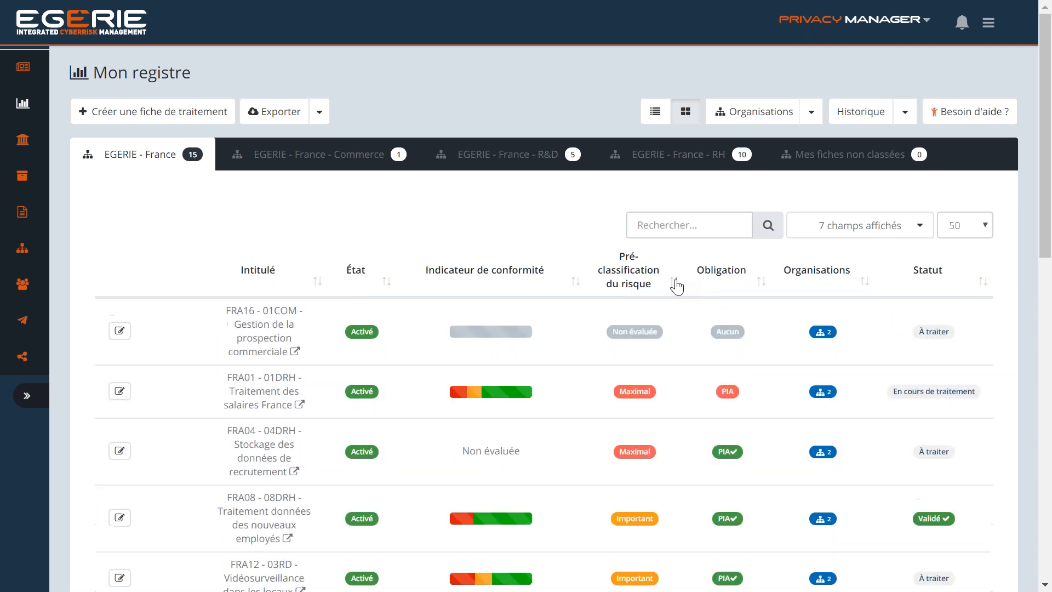
# Step: Examine the risk levels, PIA obligations and FRA16 compliance breakdown in the sorted register, and expand the side navigation
pyautogui.scroll(-2, 672, 393)
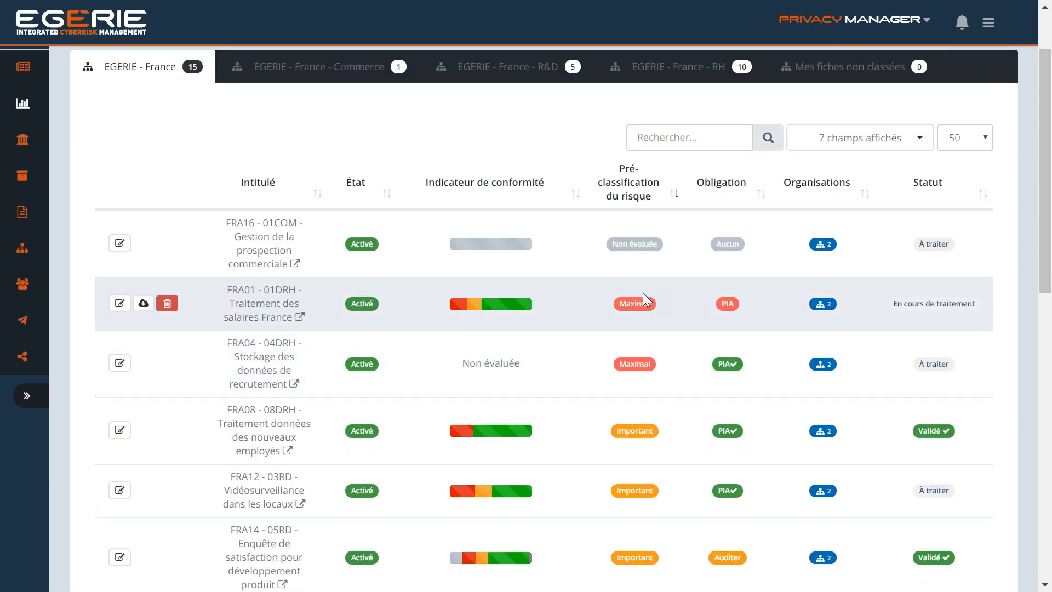
pyautogui.doubleClick(644, 303)
pyautogui.doubleClick(643, 365)
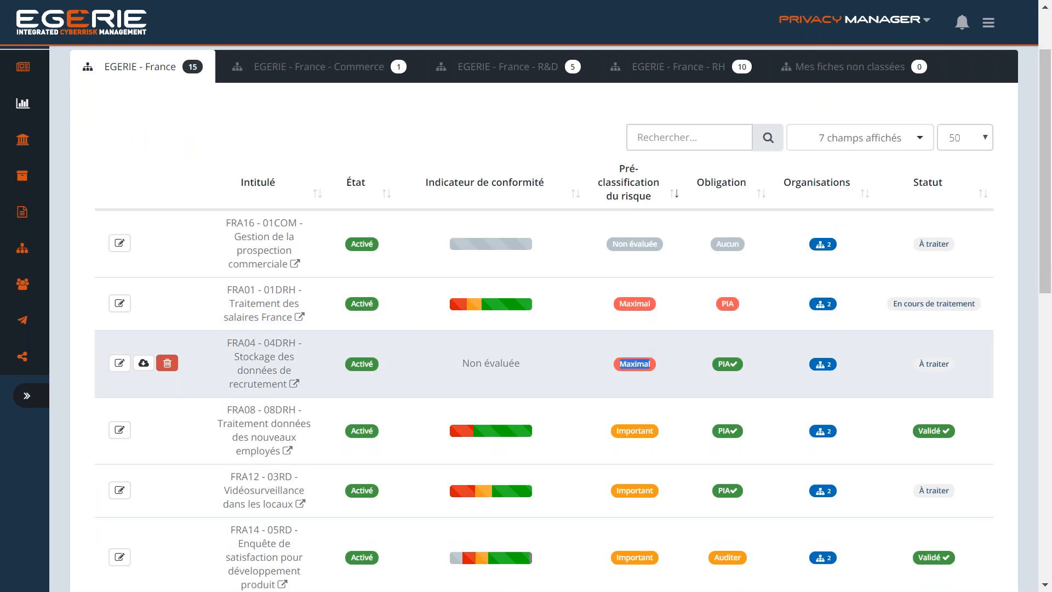
pyautogui.click(636, 431)
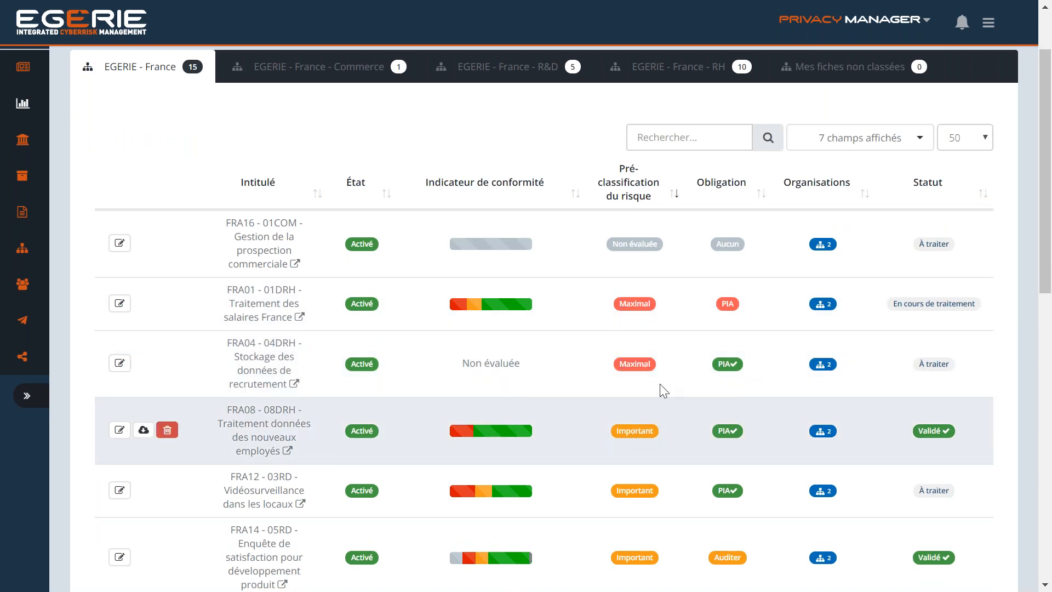
pyautogui.moveTo(728, 305)
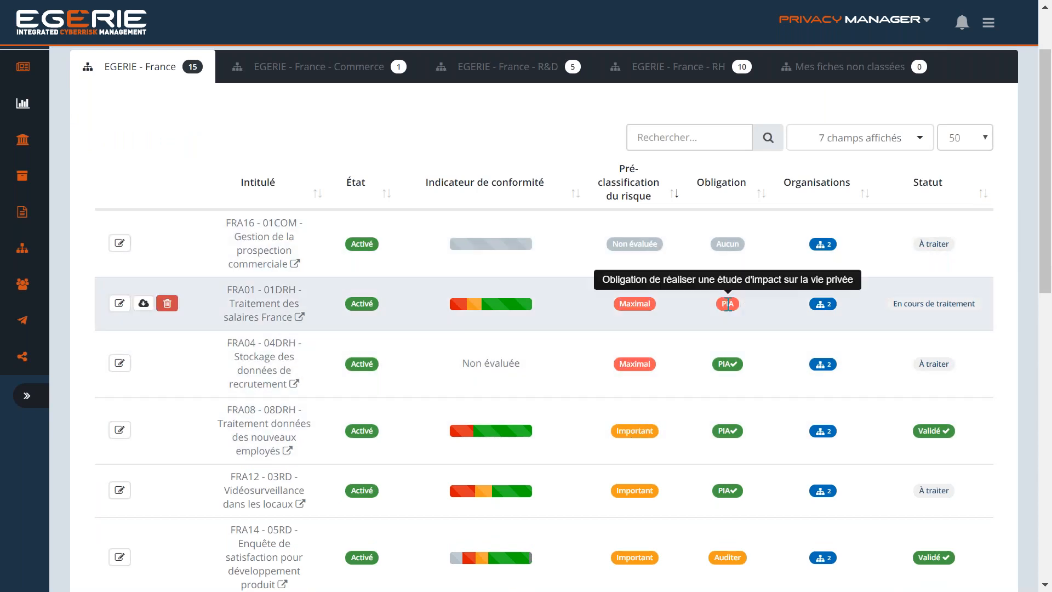
pyautogui.moveTo(728, 362)
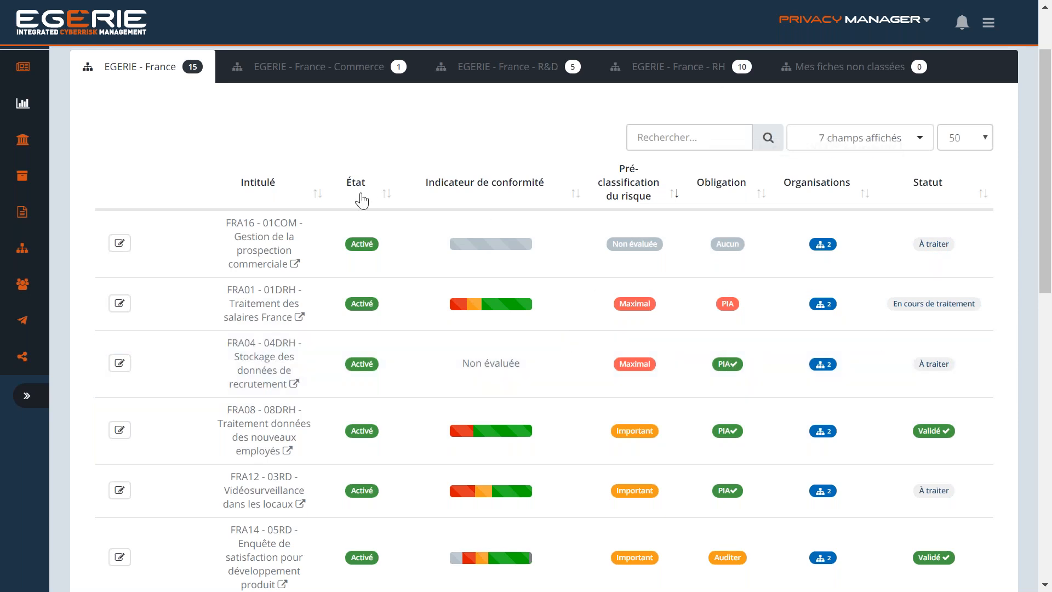
pyautogui.moveTo(503, 250)
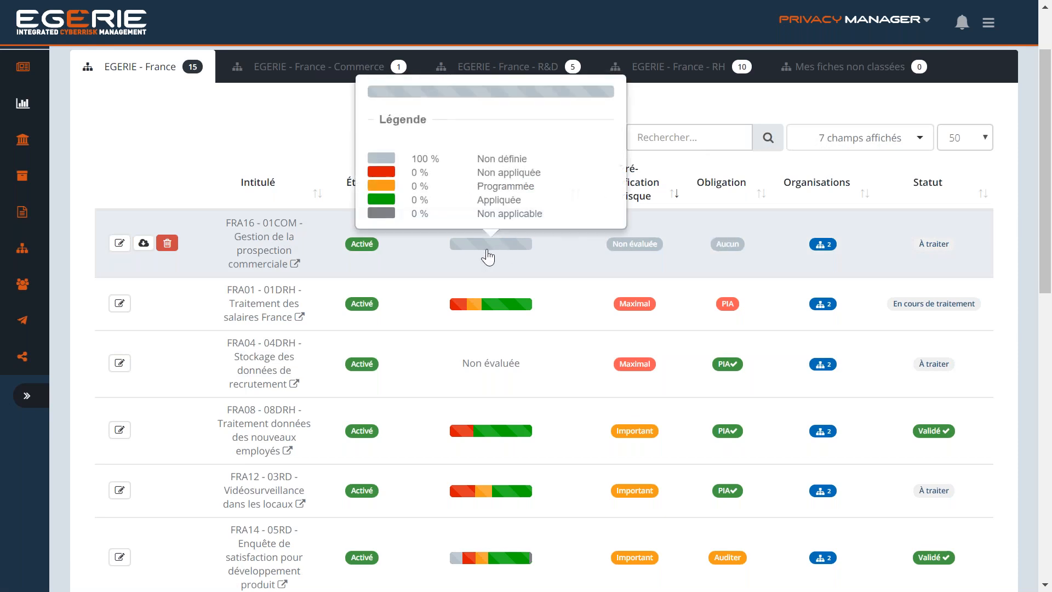
pyautogui.scroll(2, 501, 252)
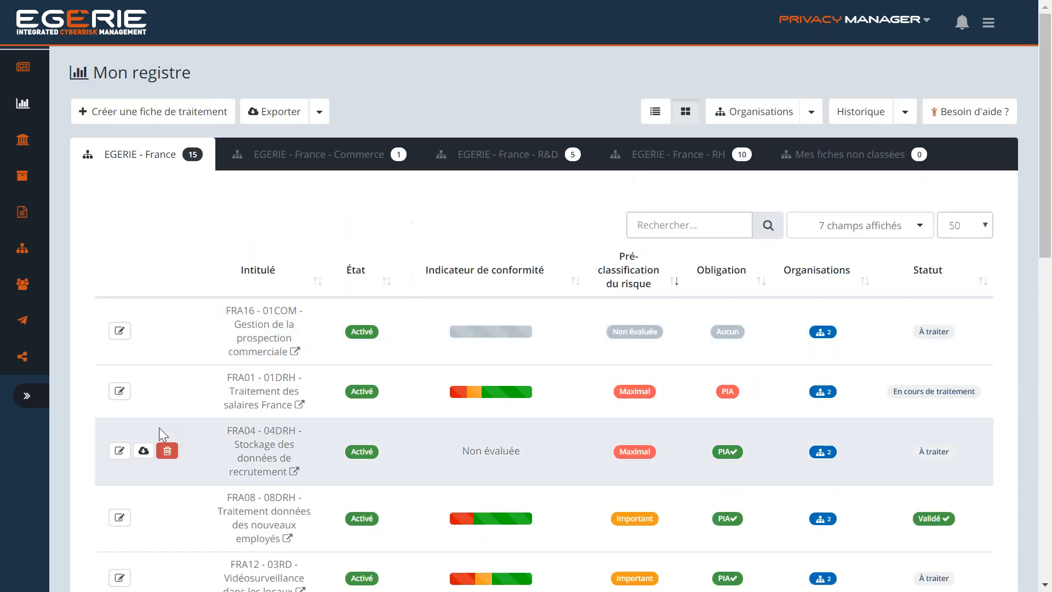
pyautogui.click(26, 395)
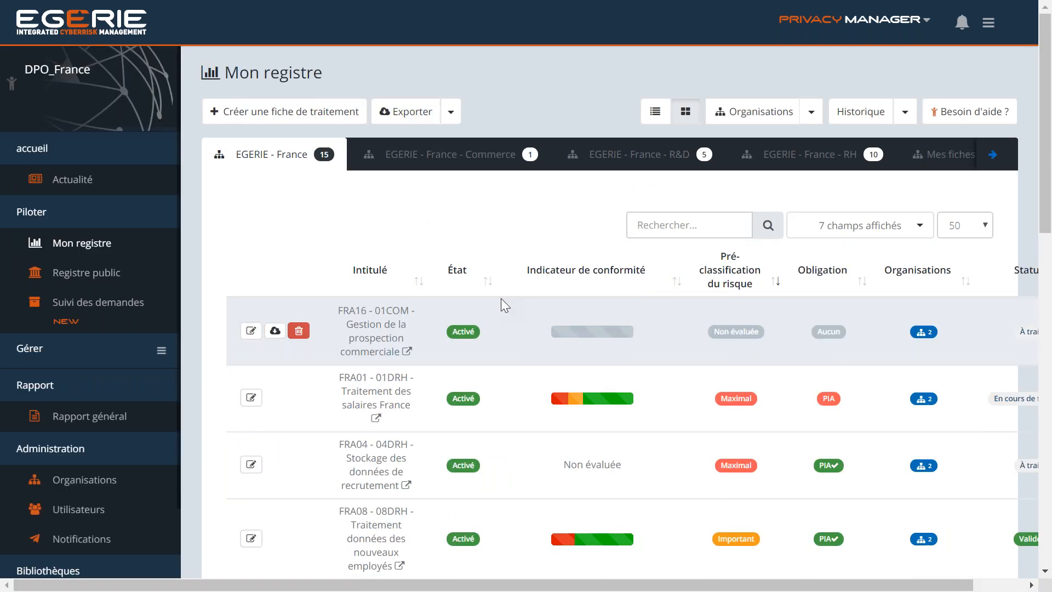
pyautogui.hotkey('alt', 'Tab')
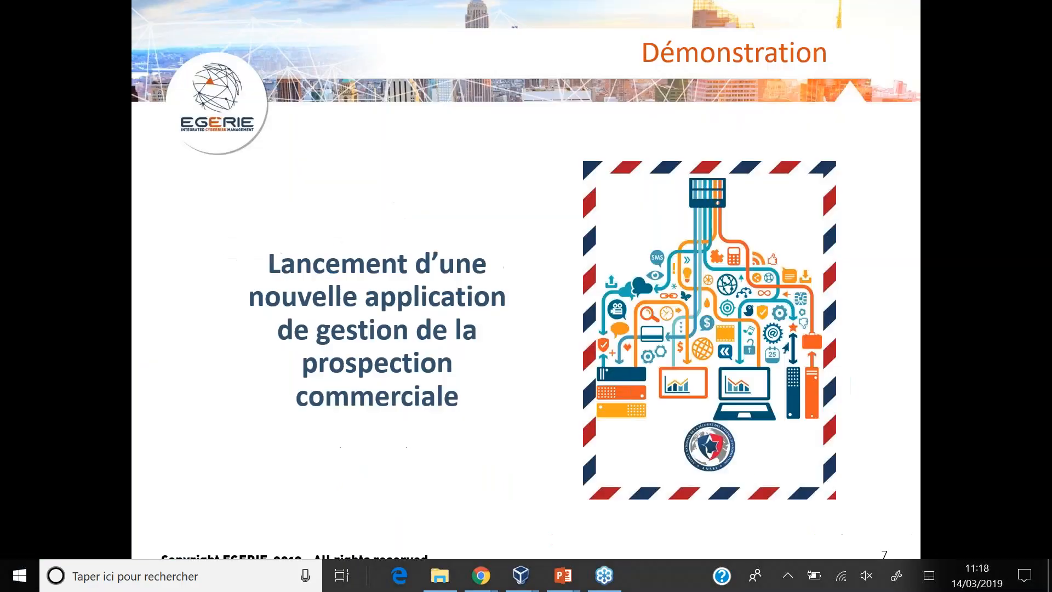
pyautogui.press('Left')
pyautogui.press('Left')
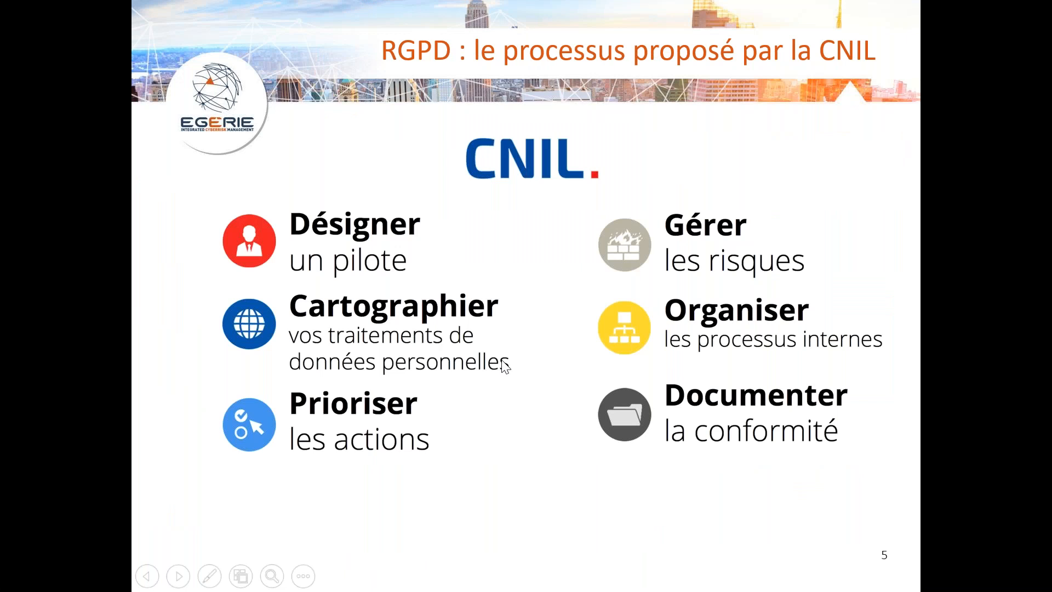
pyautogui.press('Right')
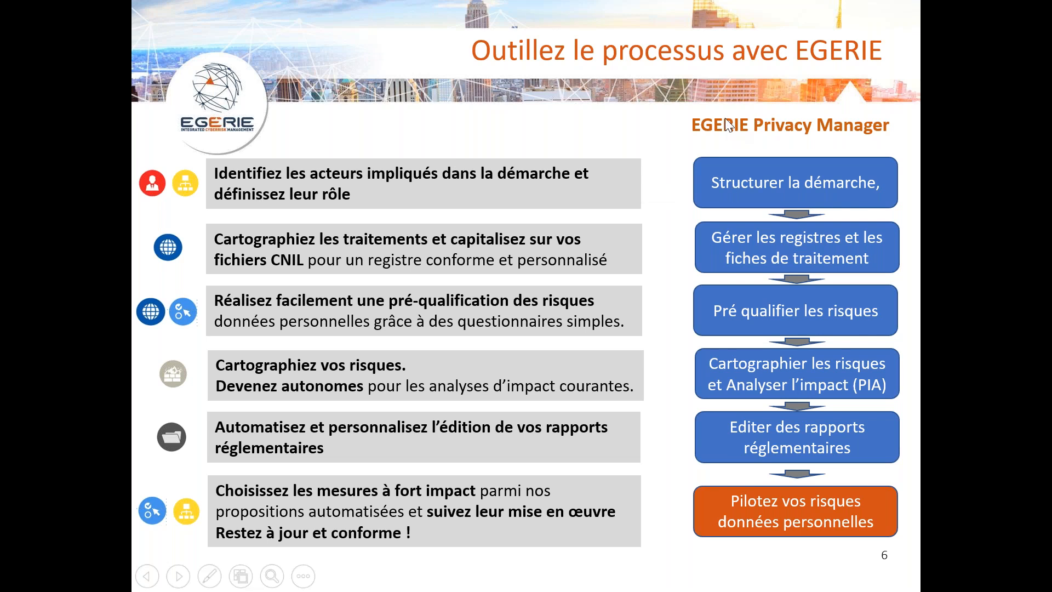
pyautogui.hotkey('alt', 'Tab')
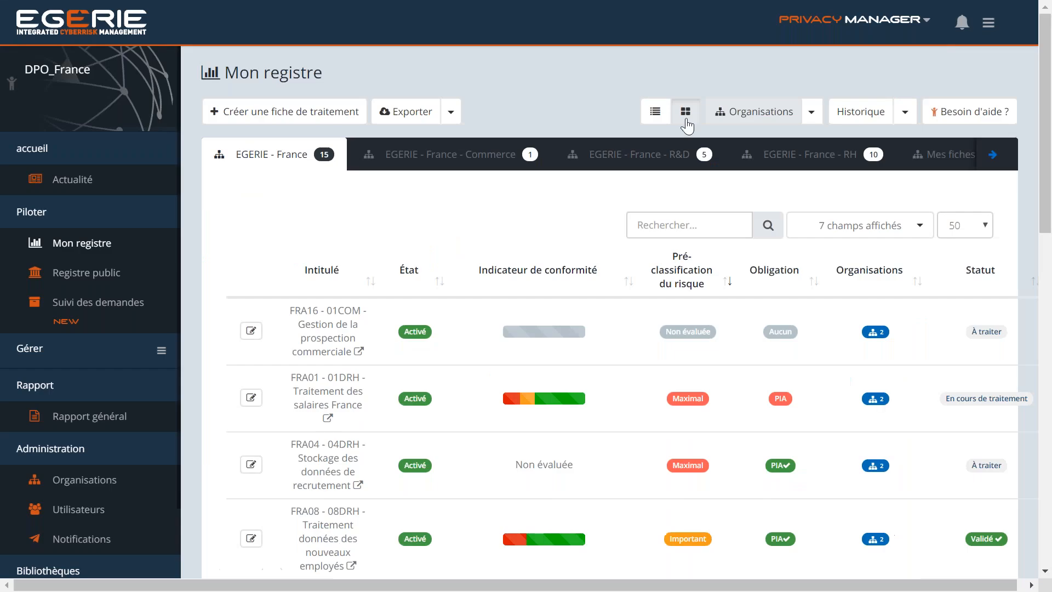
# Step: Open the Organisations administration page and inspect the administrators and users assigned to EGERIE - France and its sub-organisations
pyautogui.scroll(-2, 106, 429)
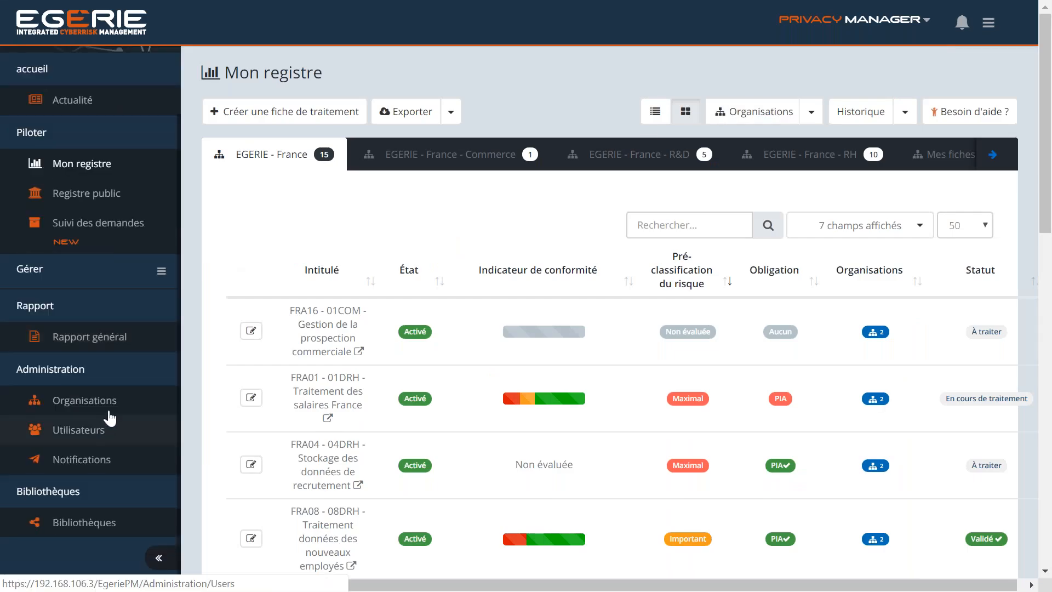
pyautogui.click(99, 410)
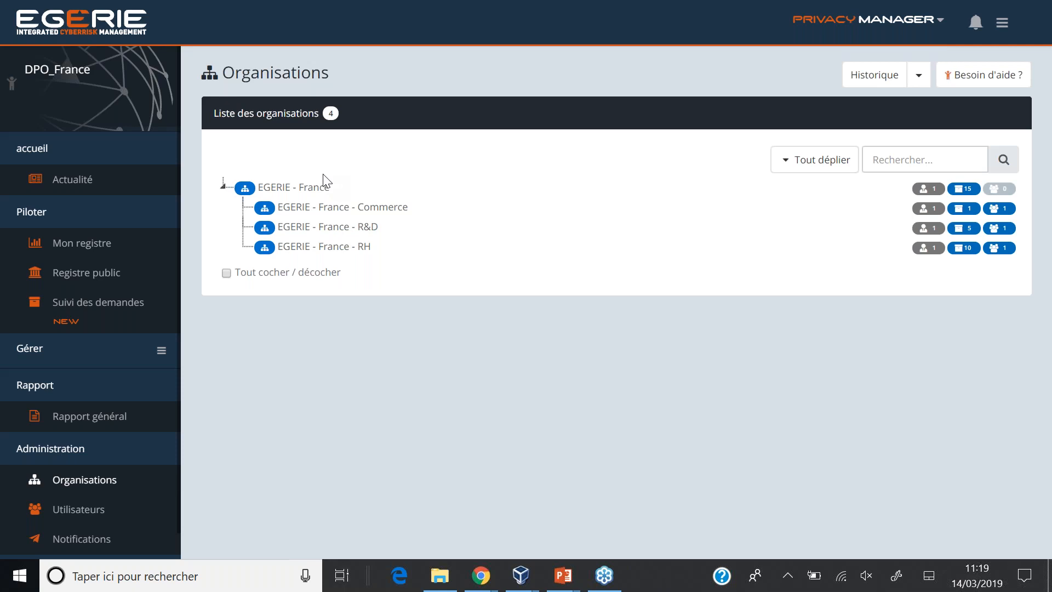
pyautogui.click(928, 192)
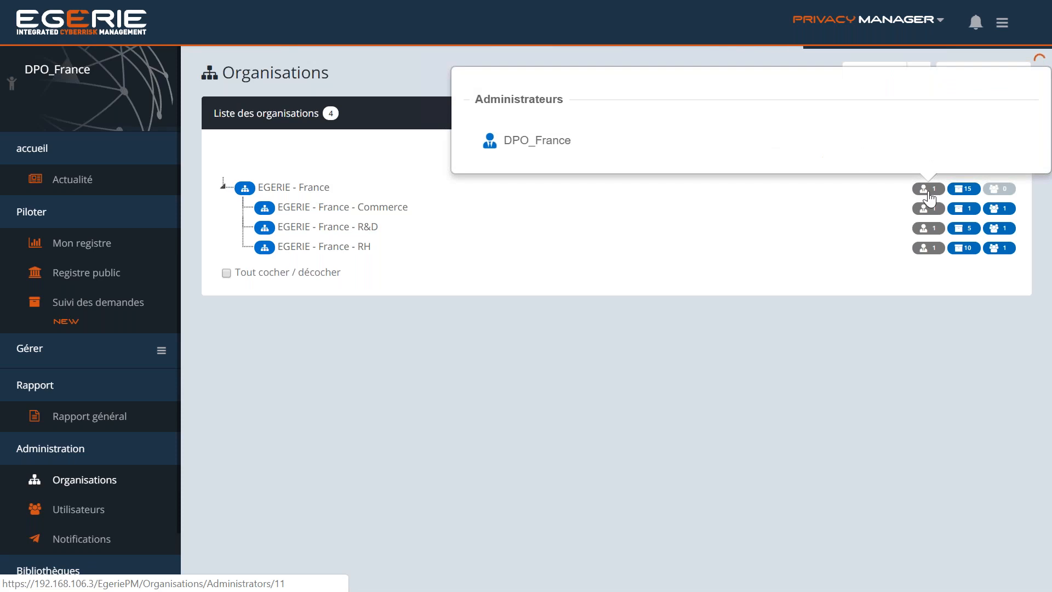
pyautogui.click(936, 229)
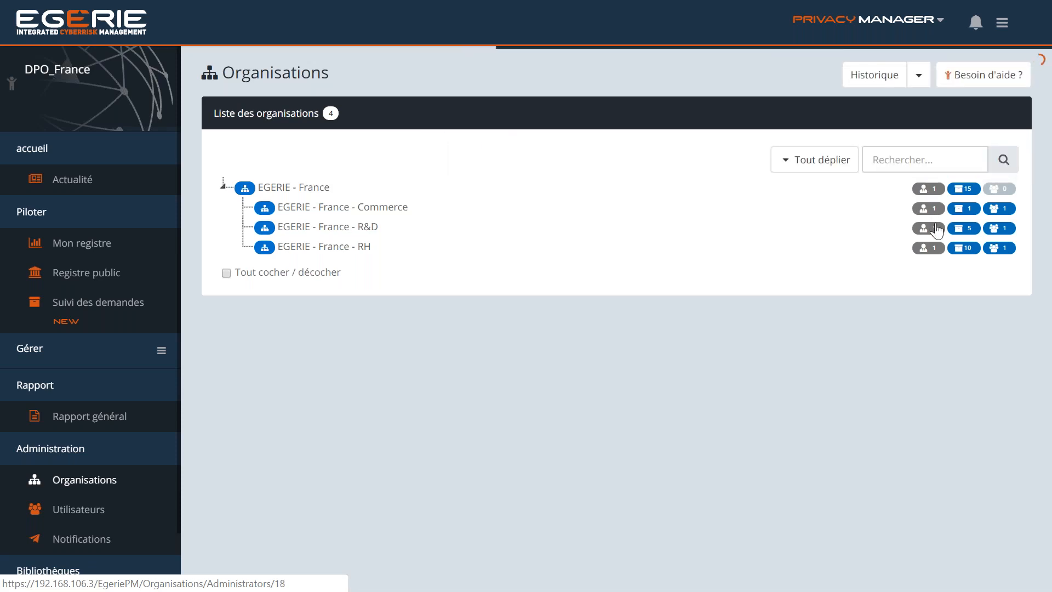
pyautogui.click(937, 229)
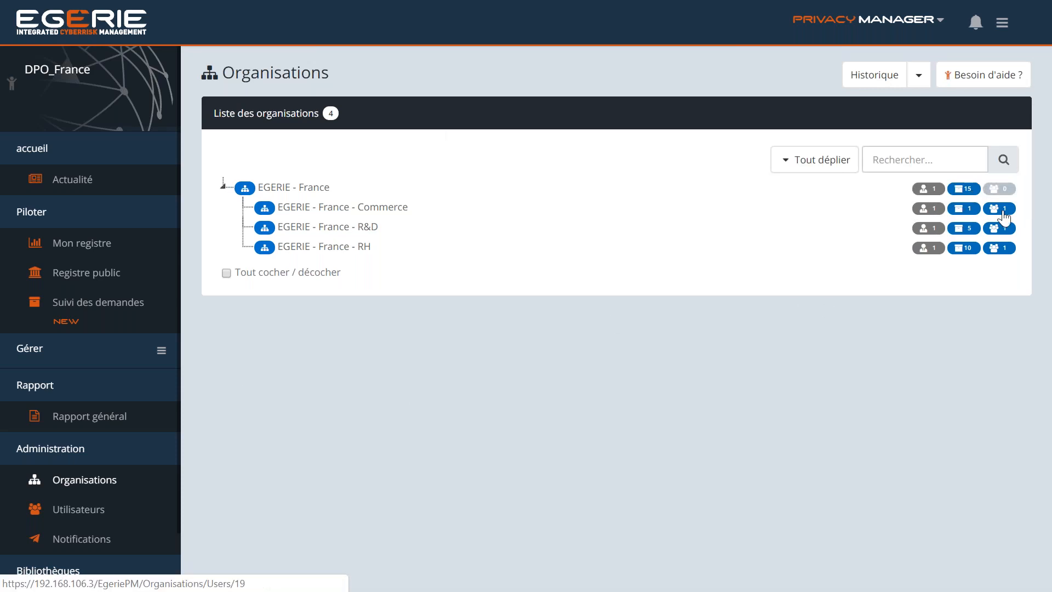
pyautogui.moveTo(1004, 217)
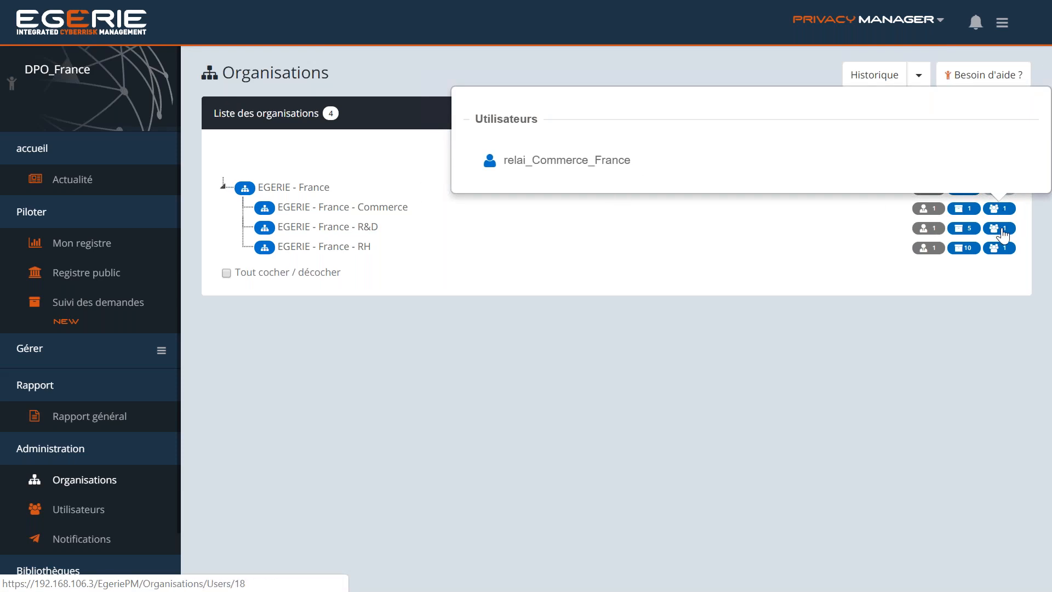
pyautogui.moveTo(1003, 237)
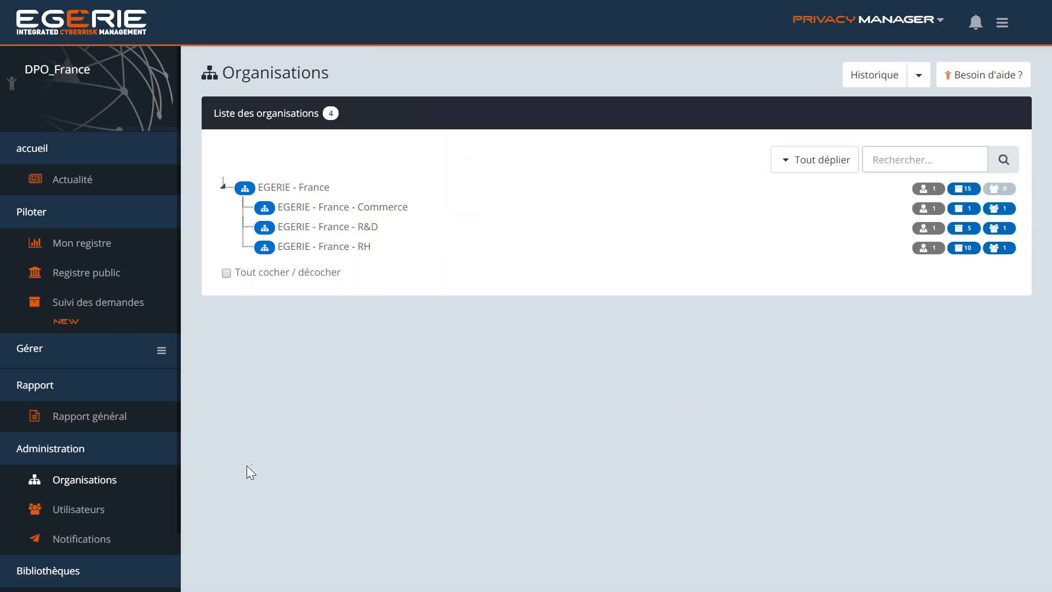
# Step: Open the Utilisateurs page and start modifying the contributor account relai_Commerce_France
pyautogui.click(119, 515)
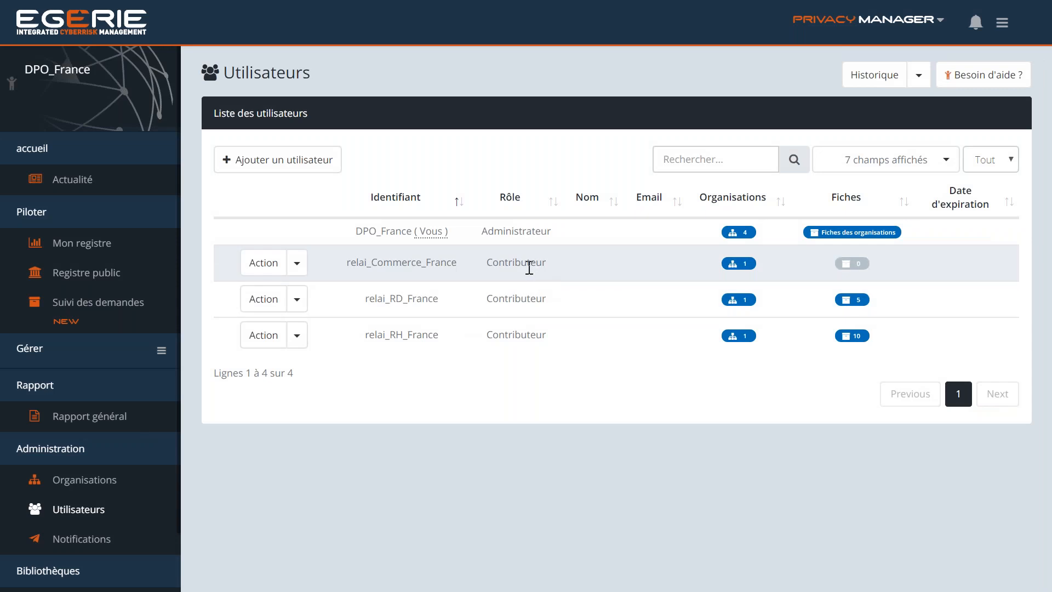
pyautogui.click(272, 264)
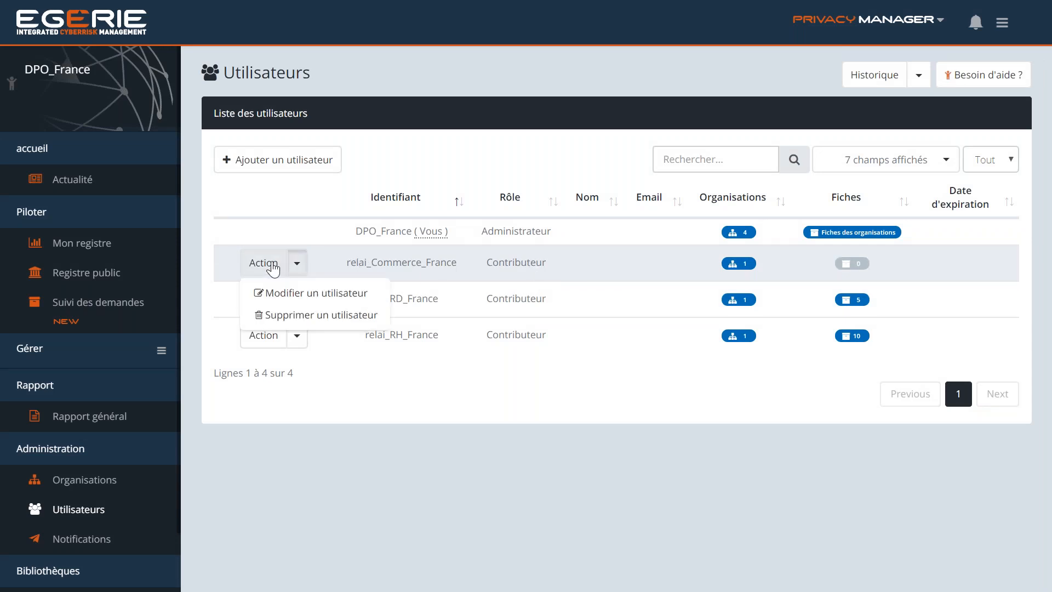
pyautogui.click(299, 295)
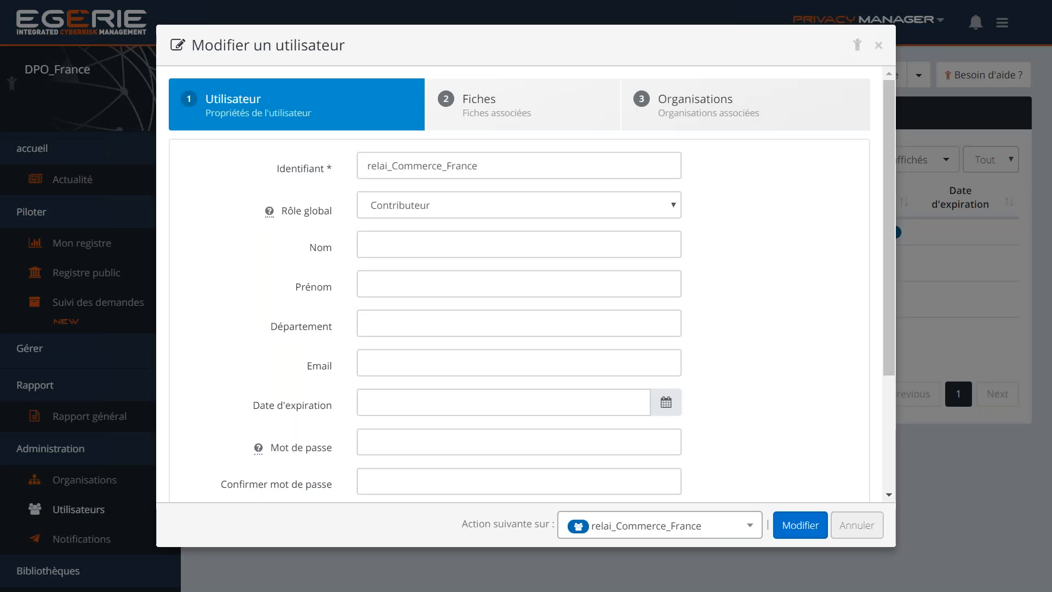
# Step: Associate the record FRA16 - 01COM - Gestion de la prospection commerciale with the user, check the linked organisations and save the modification
pyautogui.click(527, 127)
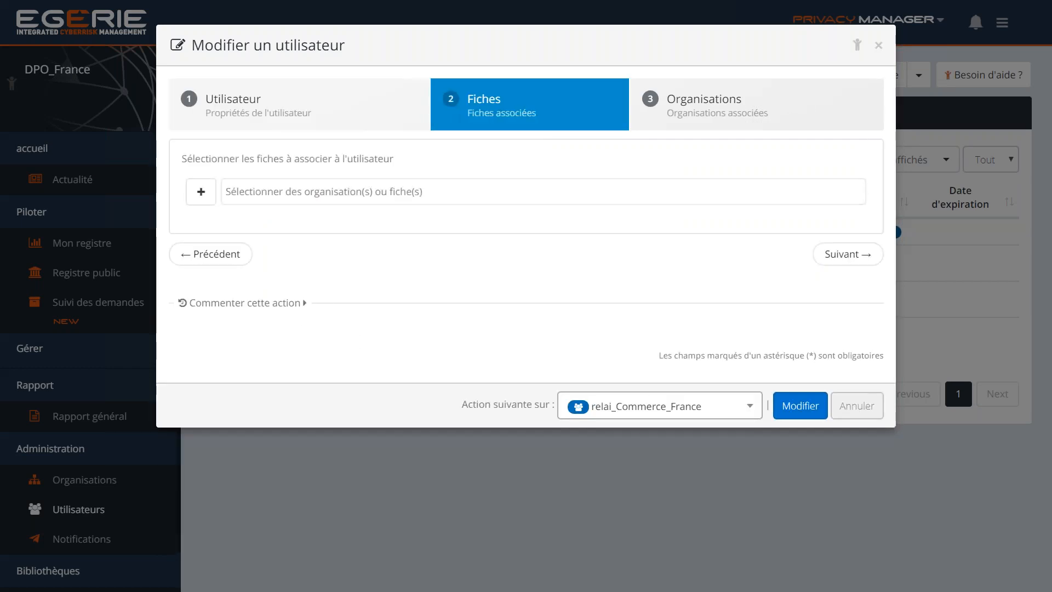
pyautogui.click(196, 201)
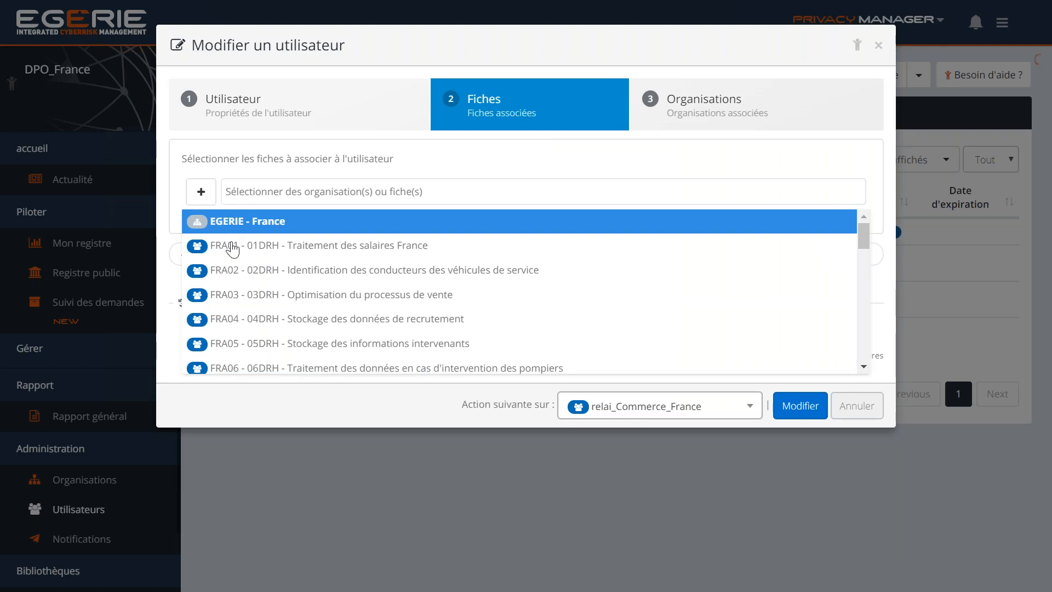
pyautogui.scroll(-5, 296, 299)
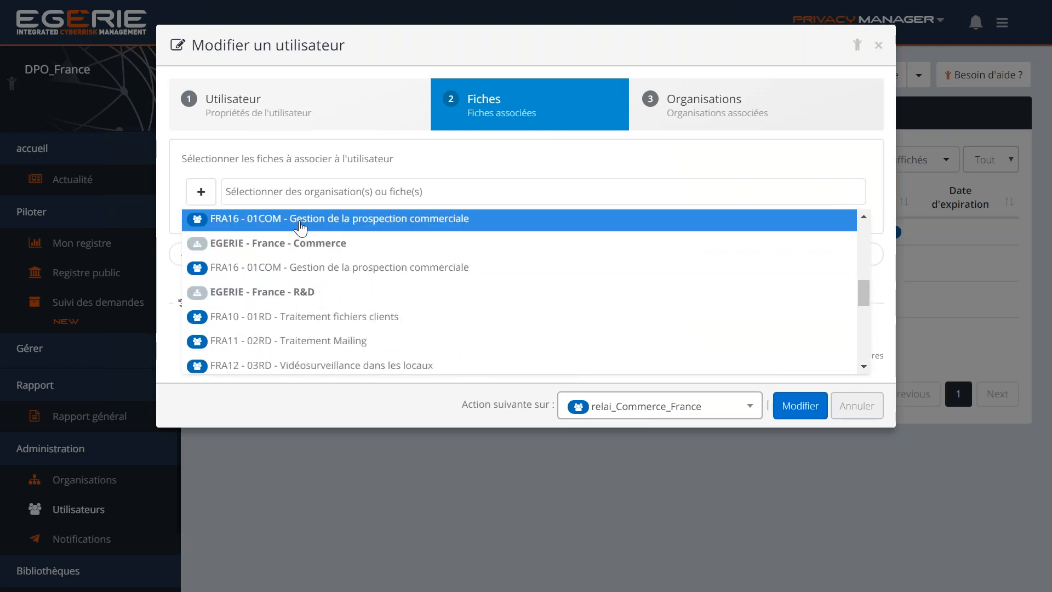
pyautogui.click(301, 227)
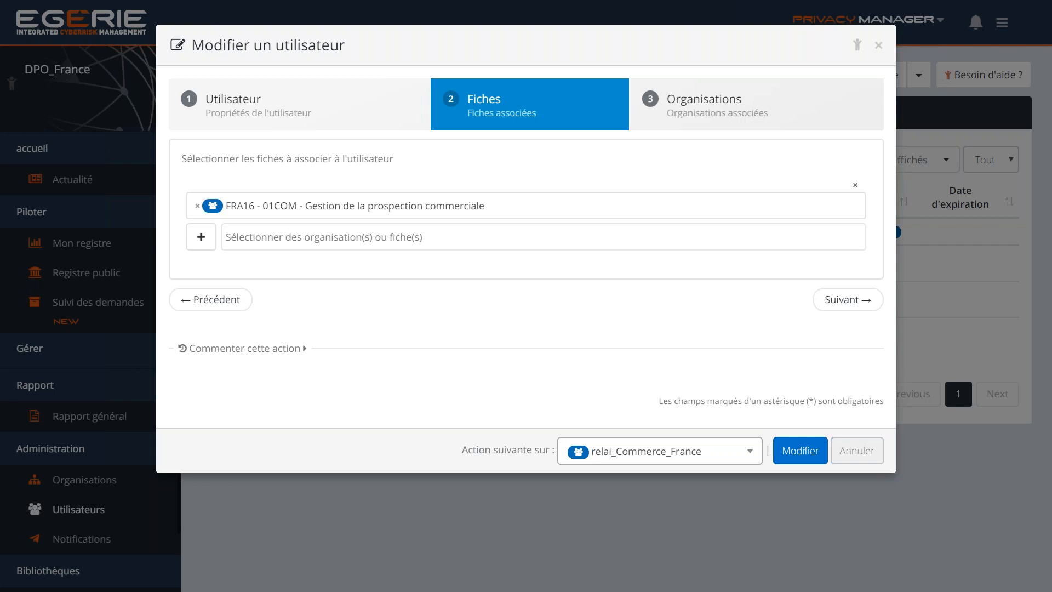
pyautogui.click(716, 121)
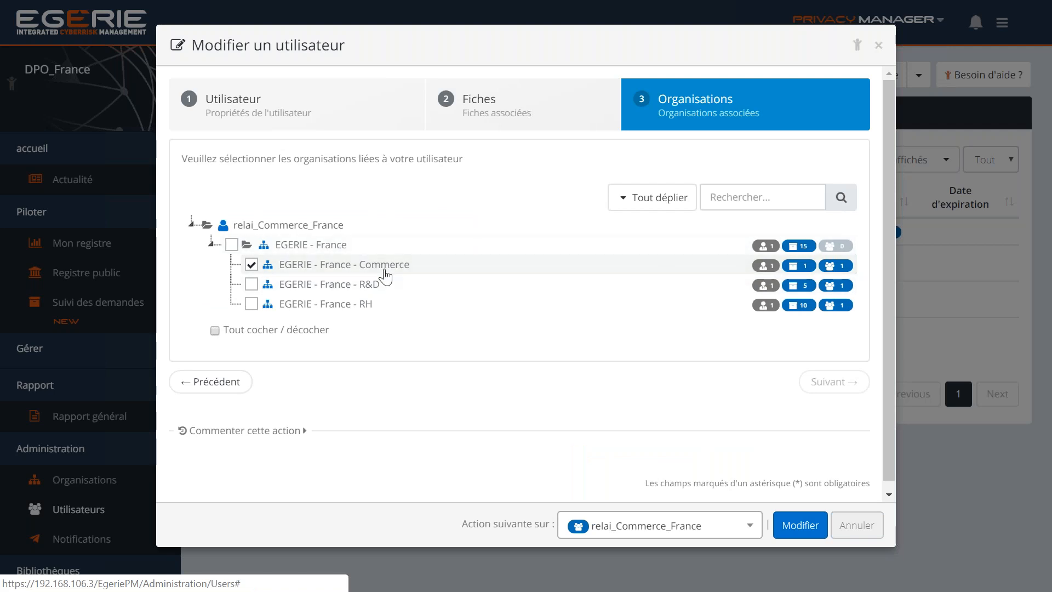
pyautogui.click(800, 525)
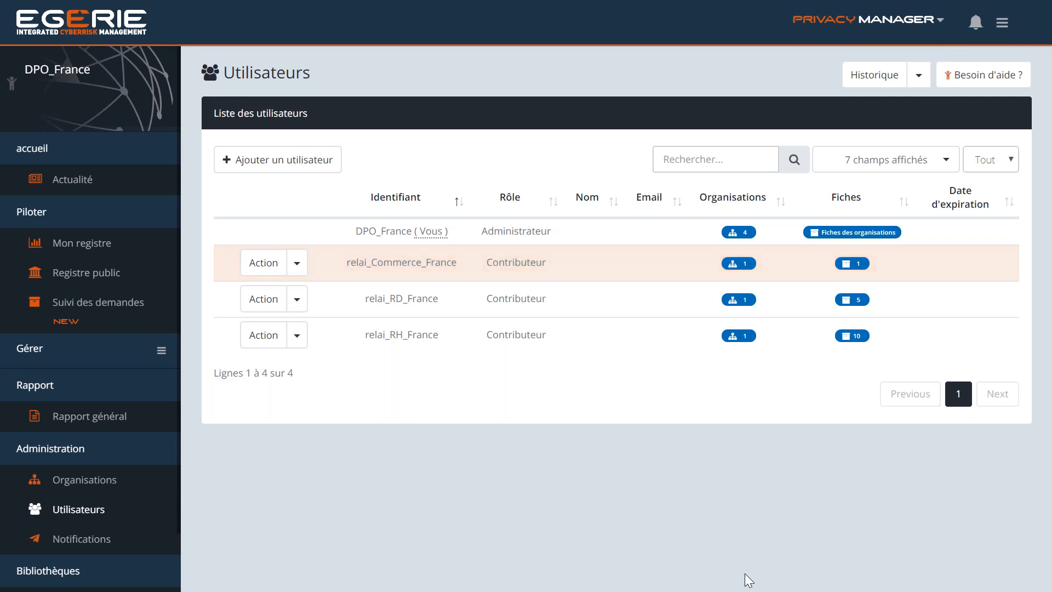
pyautogui.hotkey('alt', 'Tab')
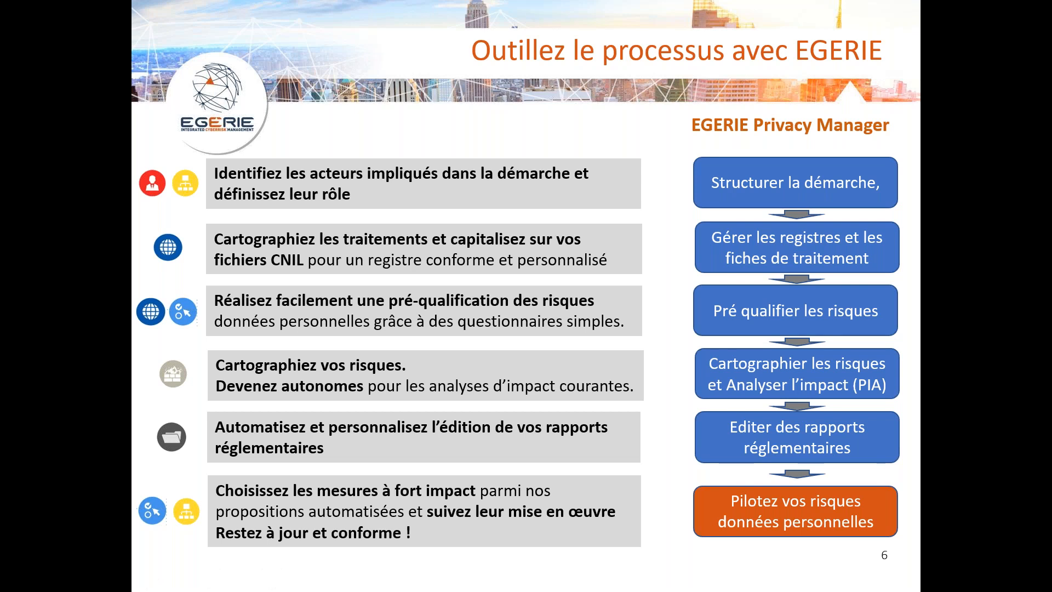
pyautogui.hotkey('alt', 'Tab')
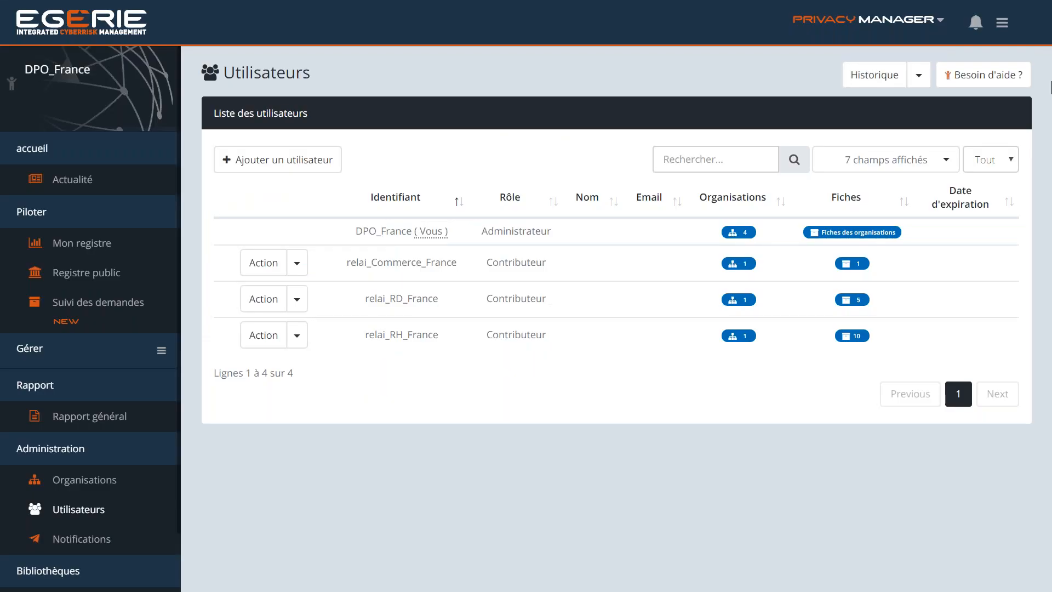
# Step: Log out of the DPO_France account, copying the relai_Commerce_France identifier from the user list beforehand
pyautogui.click(1002, 22)
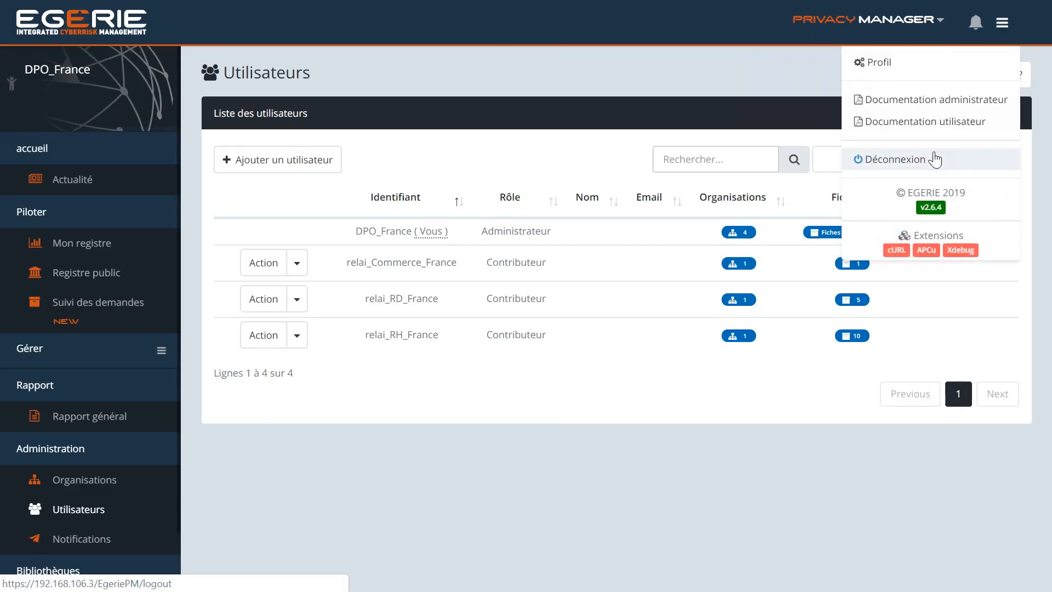
pyautogui.doubleClick(401, 263)
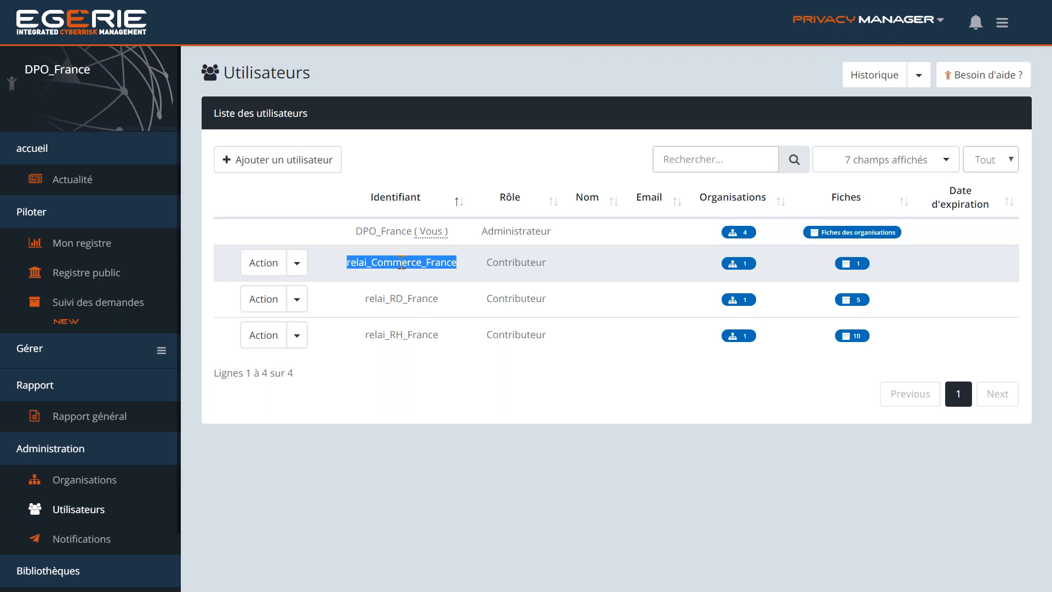
pyautogui.click(1003, 23)
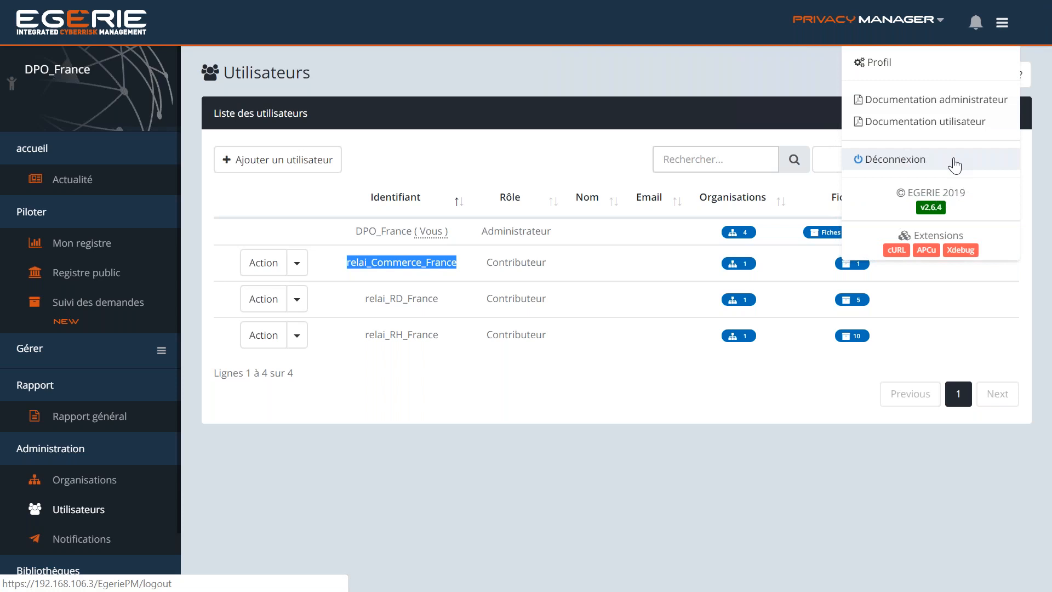
pyautogui.click(954, 166)
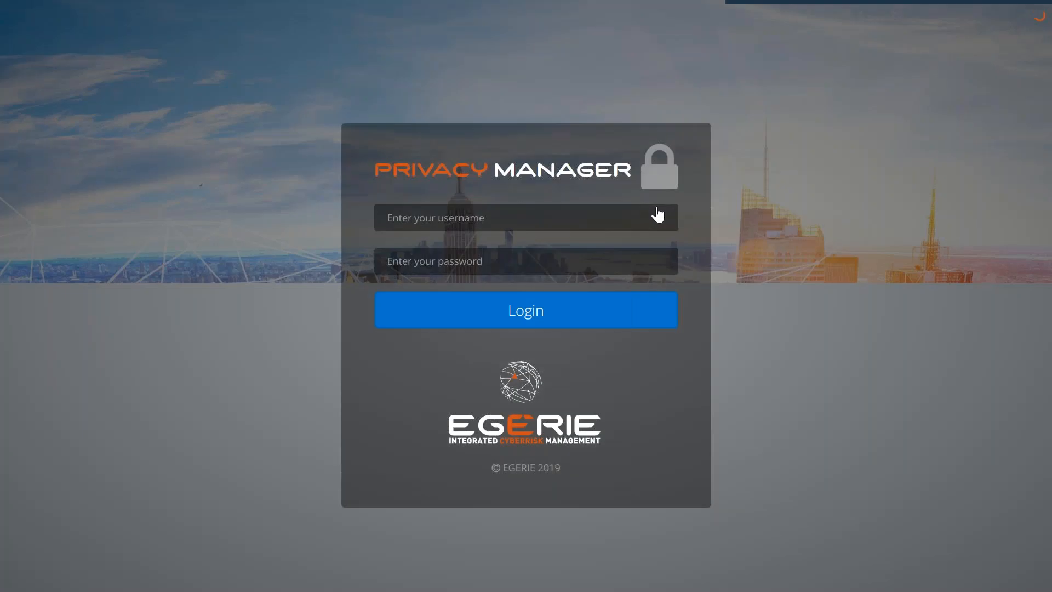
# Step: Log in to Privacy Manager with the username relai_Commerce_France and the account password
pyautogui.click(658, 215)
pyautogui.write('relai_Commerce_France')
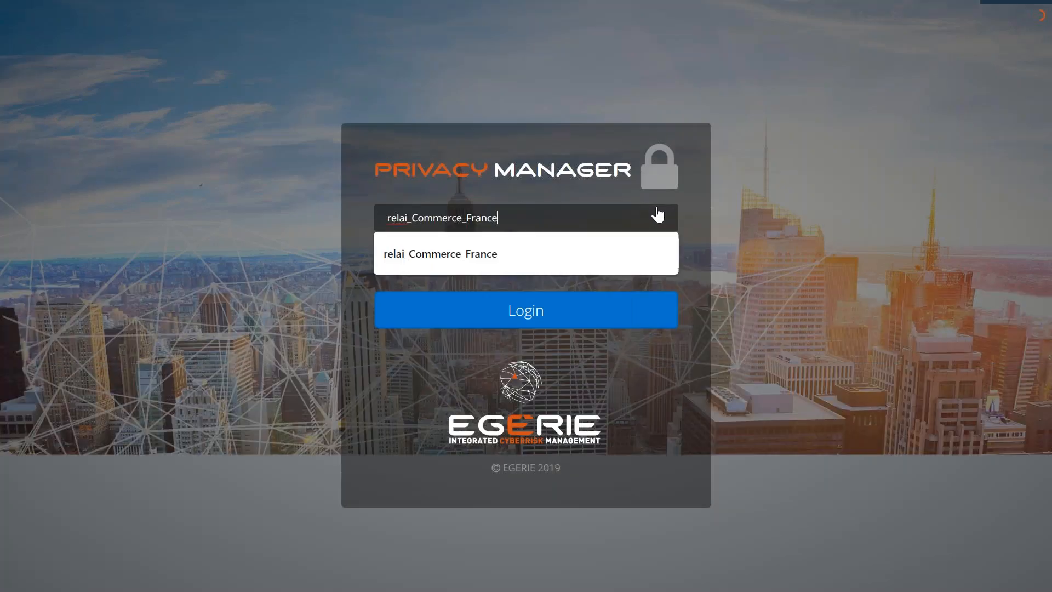
pyautogui.press('Tab')
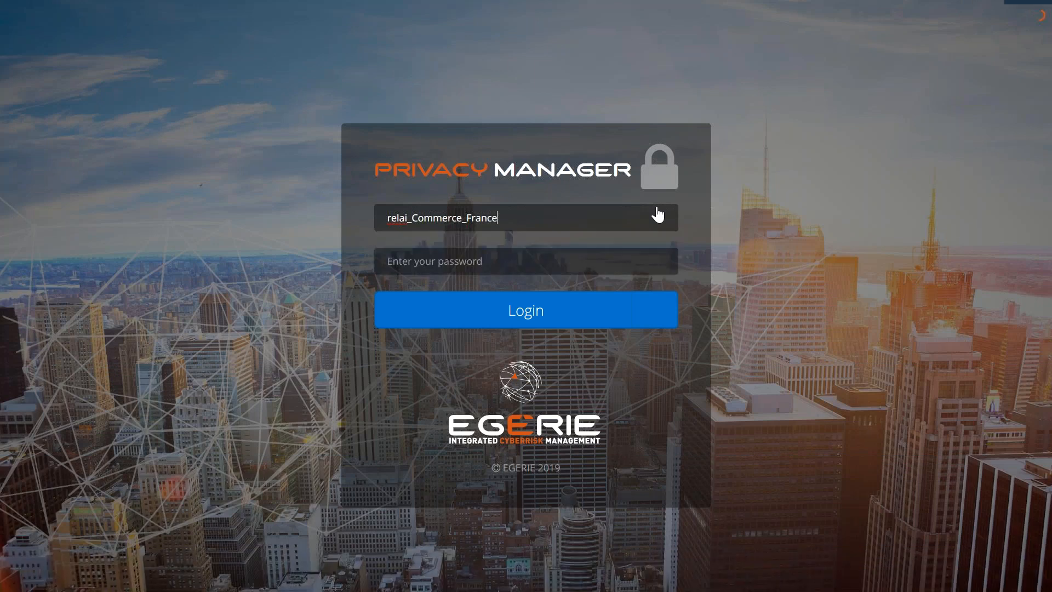
pyautogui.write('•••••')
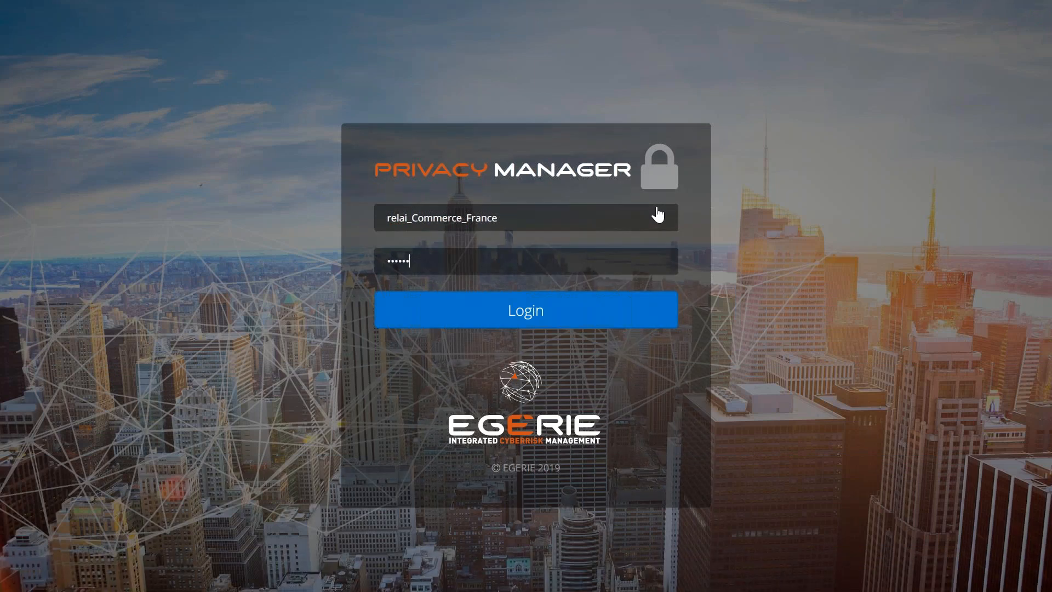
pyautogui.write('•••••')
pyautogui.press('Return')
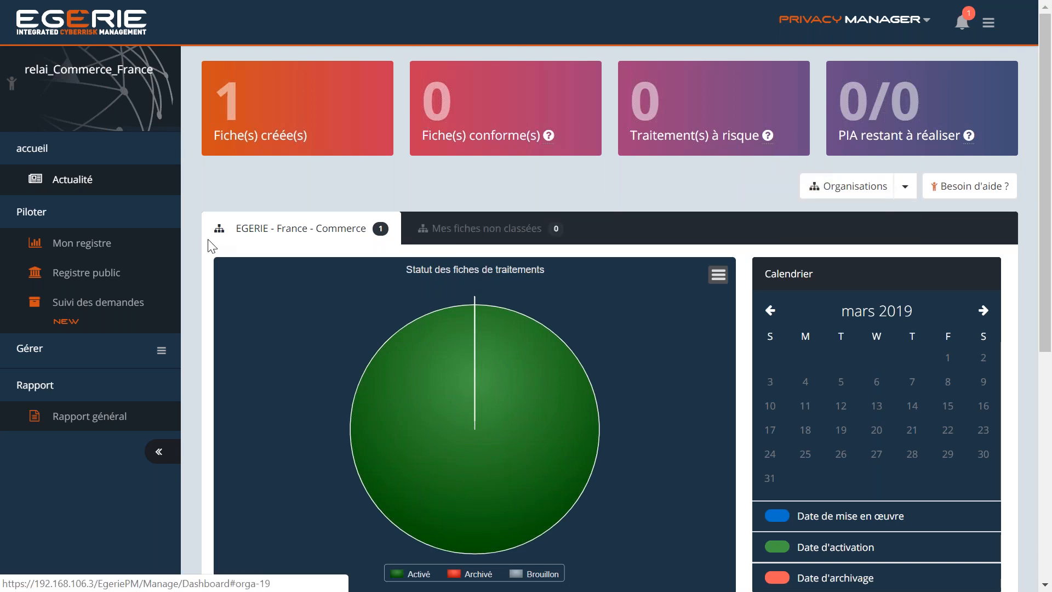
# Step: View Mon registre with the side navigation collapsed and open FRA16 - 01COM - Gestion de la prospection commerciale from its association notification
pyautogui.click(142, 254)
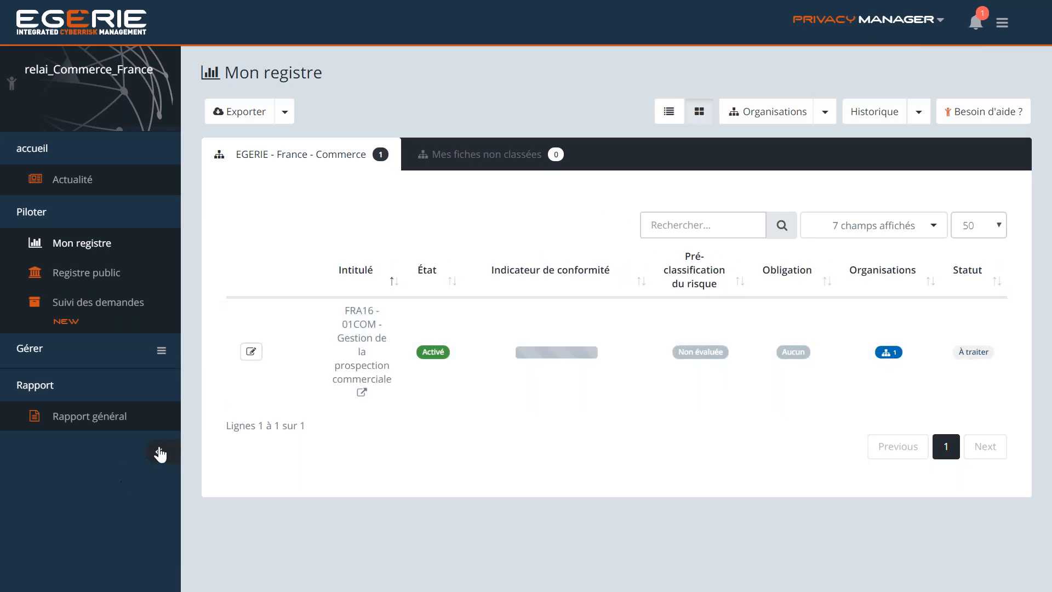
pyautogui.click(159, 452)
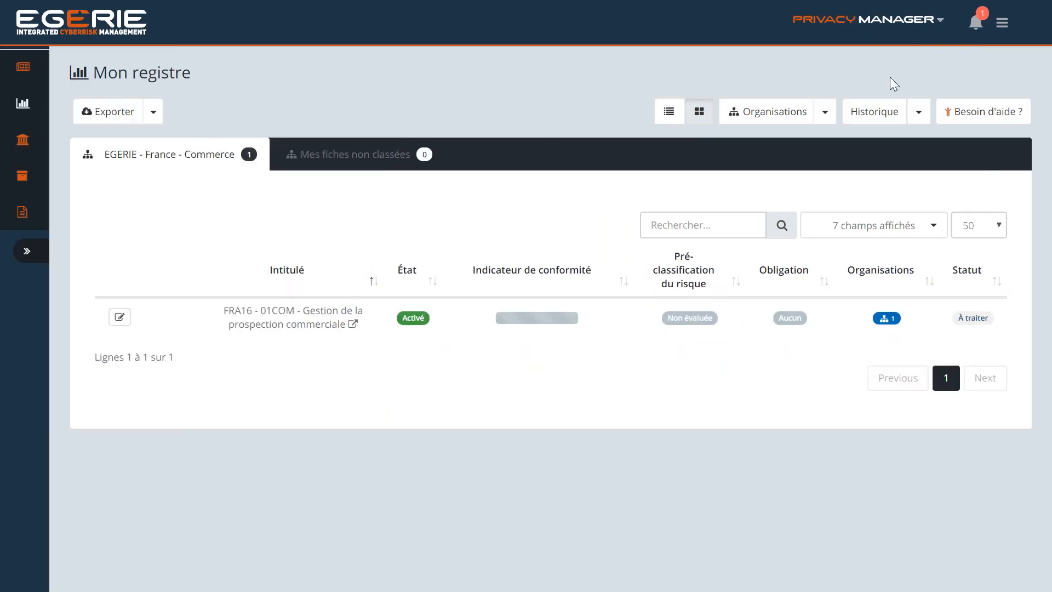
pyautogui.click(980, 25)
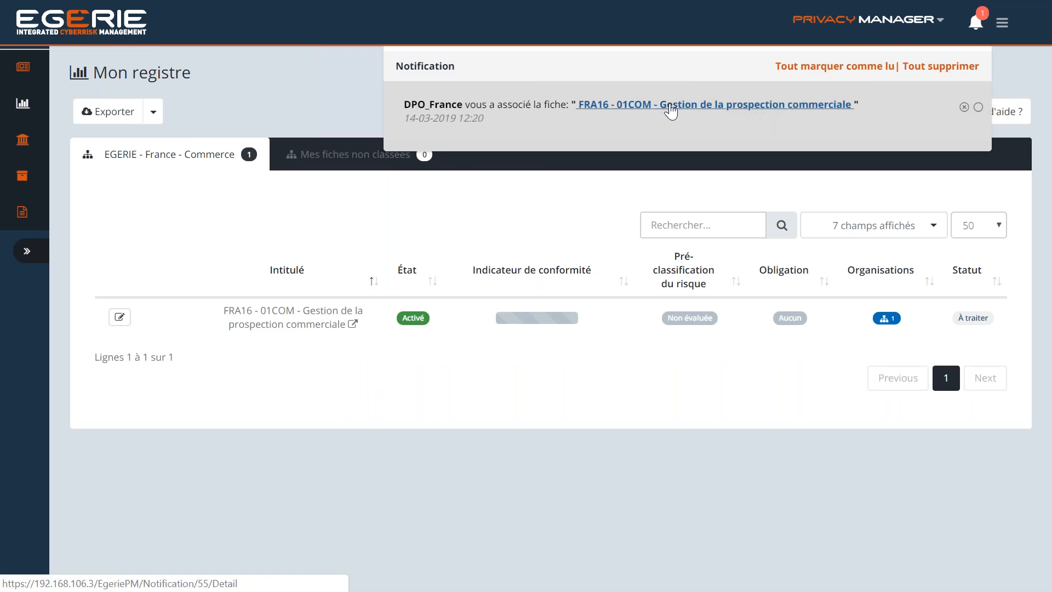
pyautogui.tripleClick(439, 120)
pyautogui.click(440, 119)
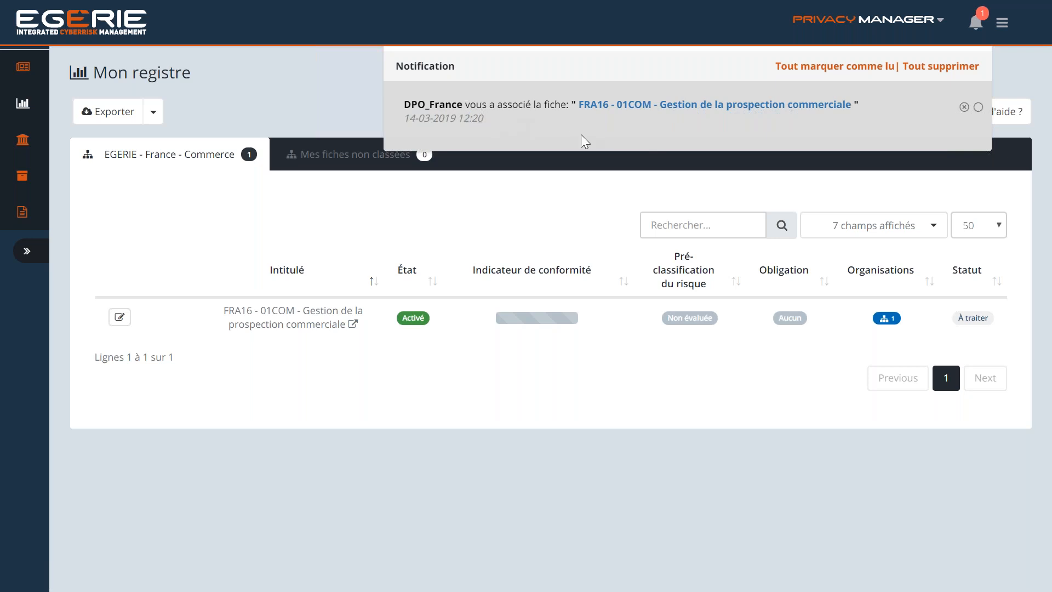
pyautogui.click(679, 105)
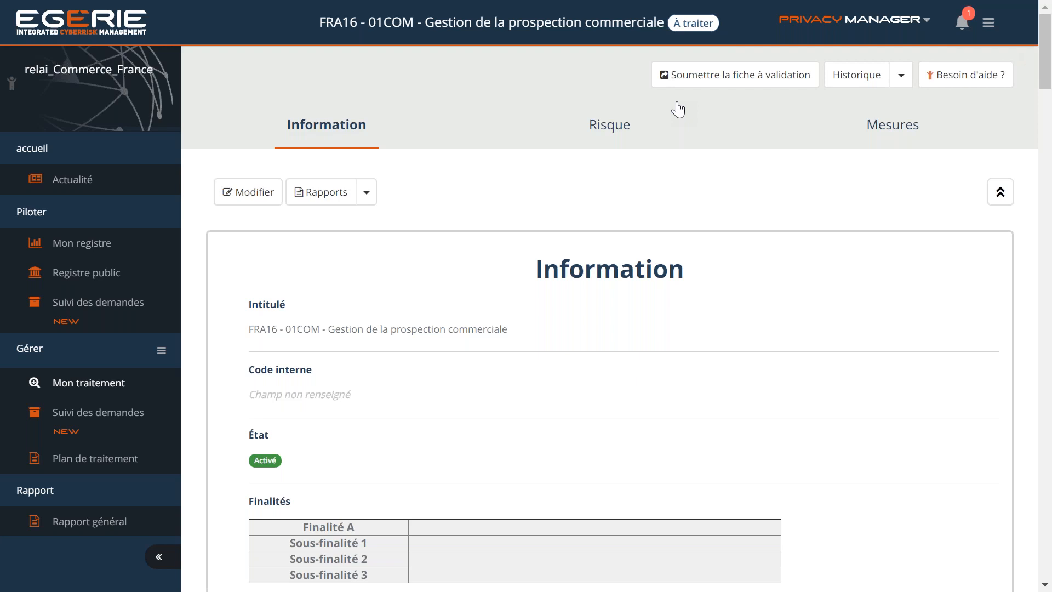
# Step: Delete all notifications and close the notification list
pyautogui.click(956, 23)
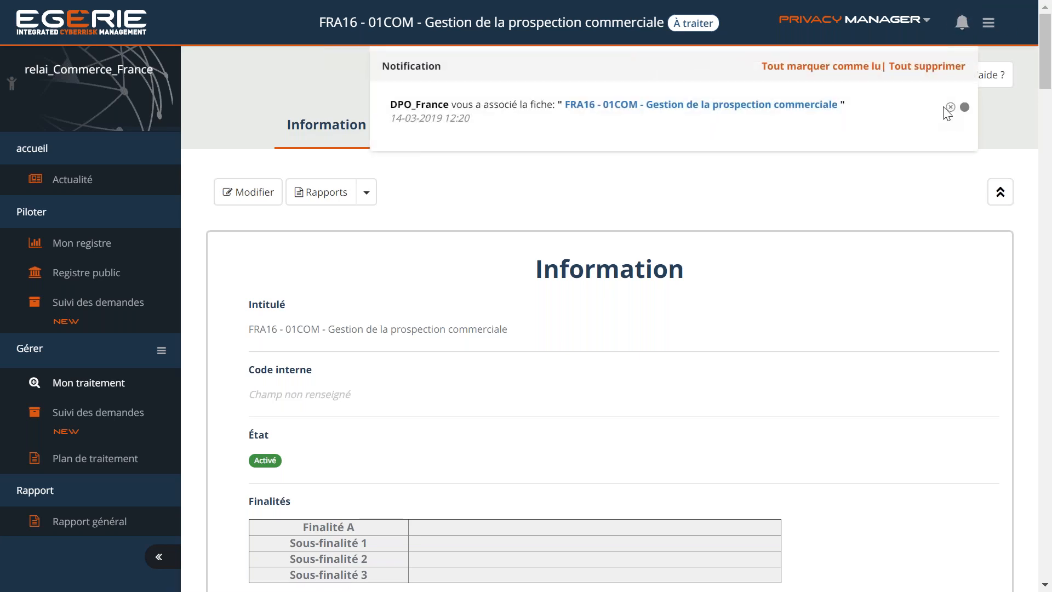
pyautogui.click(938, 74)
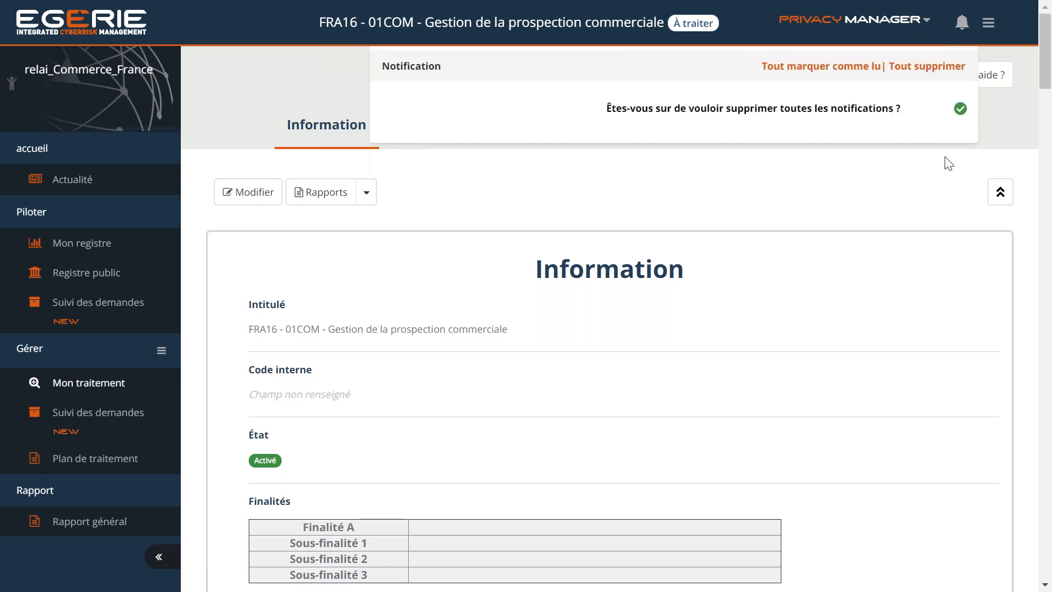
pyautogui.click(745, 109)
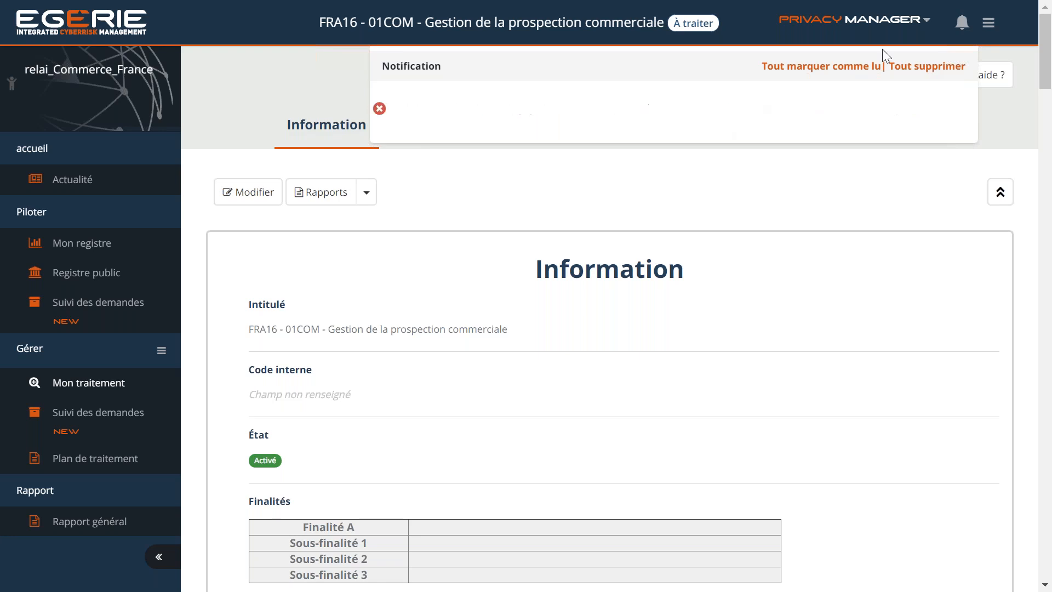
pyautogui.click(962, 27)
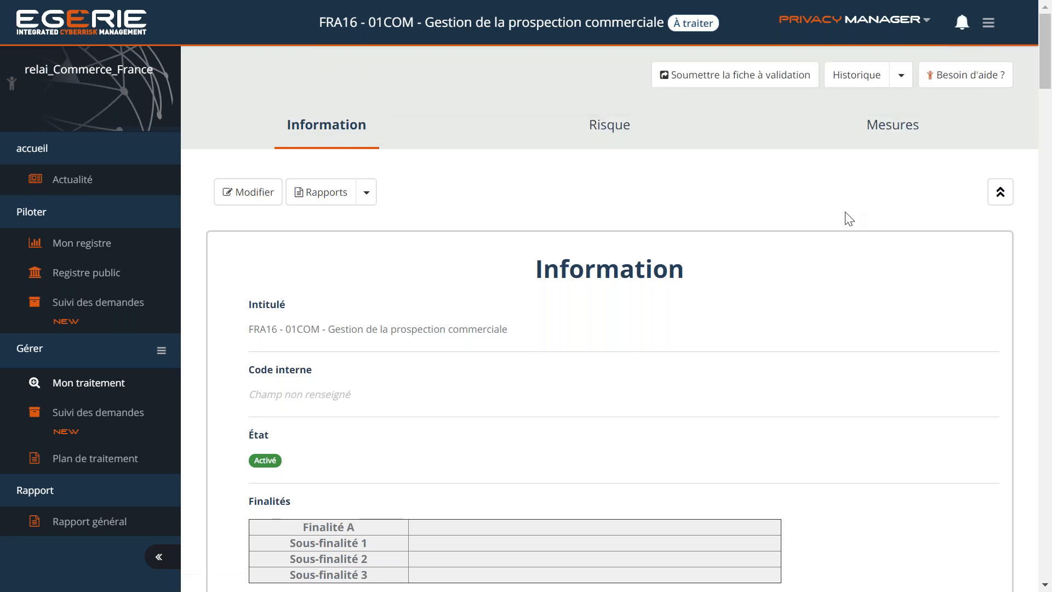
# Step: Start modifying the prospecting record and enter "Optimisation du processus commercial" as Finalité A
pyautogui.tripleClick(486, 324)
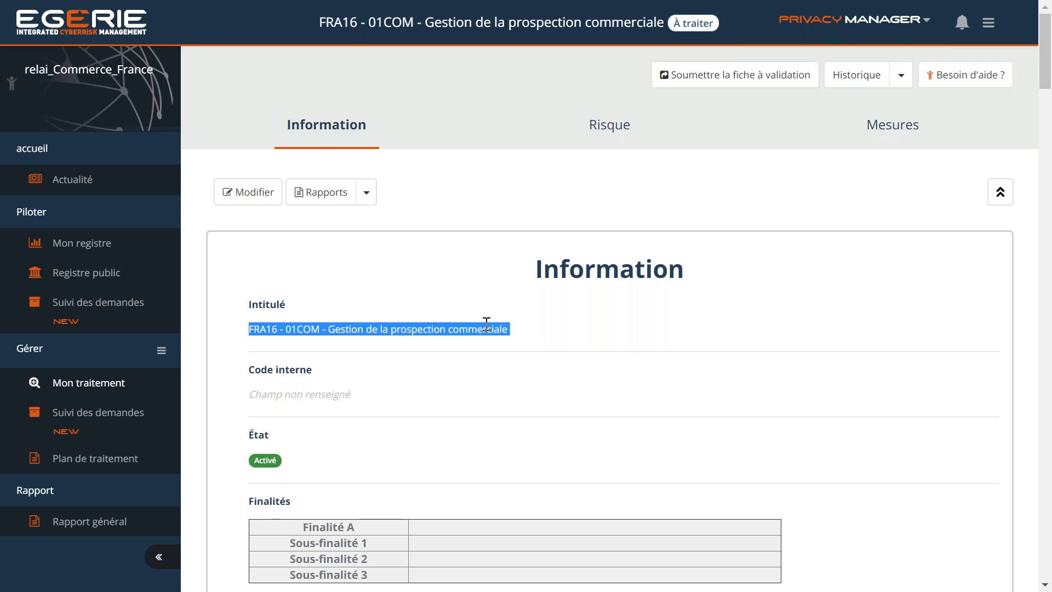
pyautogui.click(490, 431)
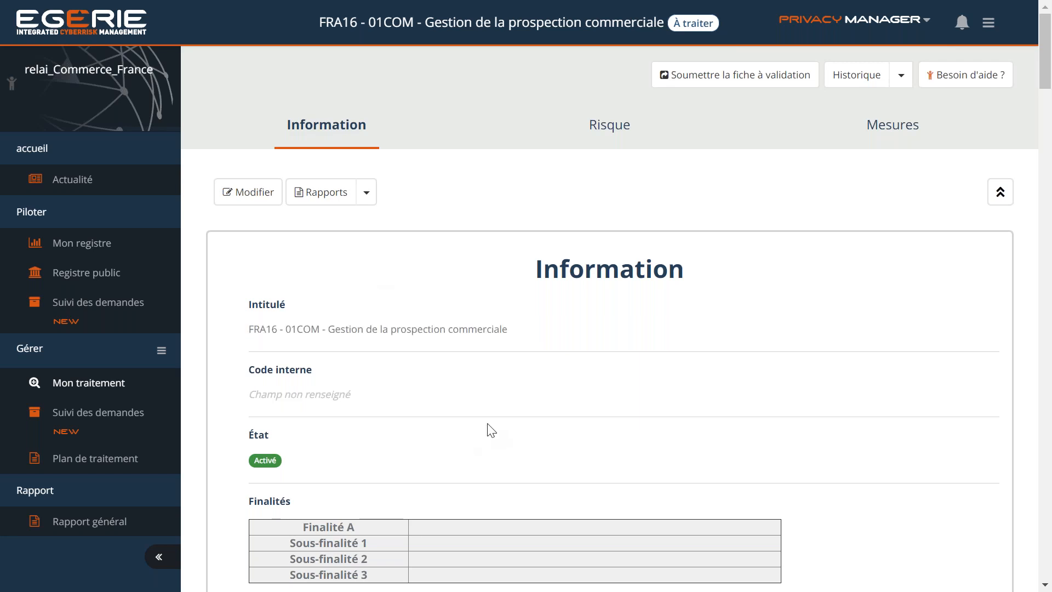
pyautogui.click(252, 194)
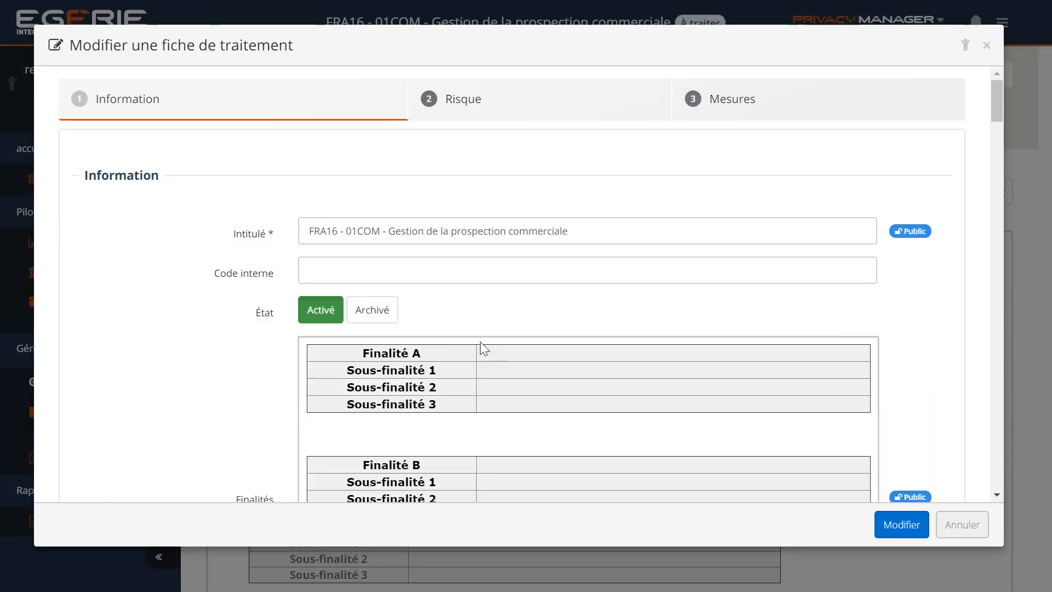
pyautogui.click(503, 354)
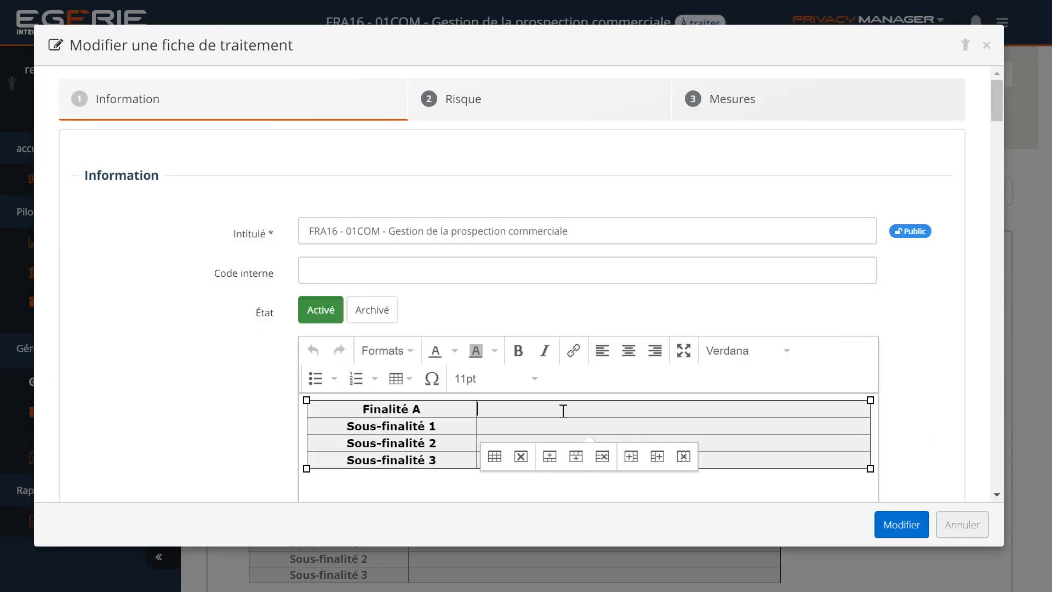
pyautogui.write('Optimi')
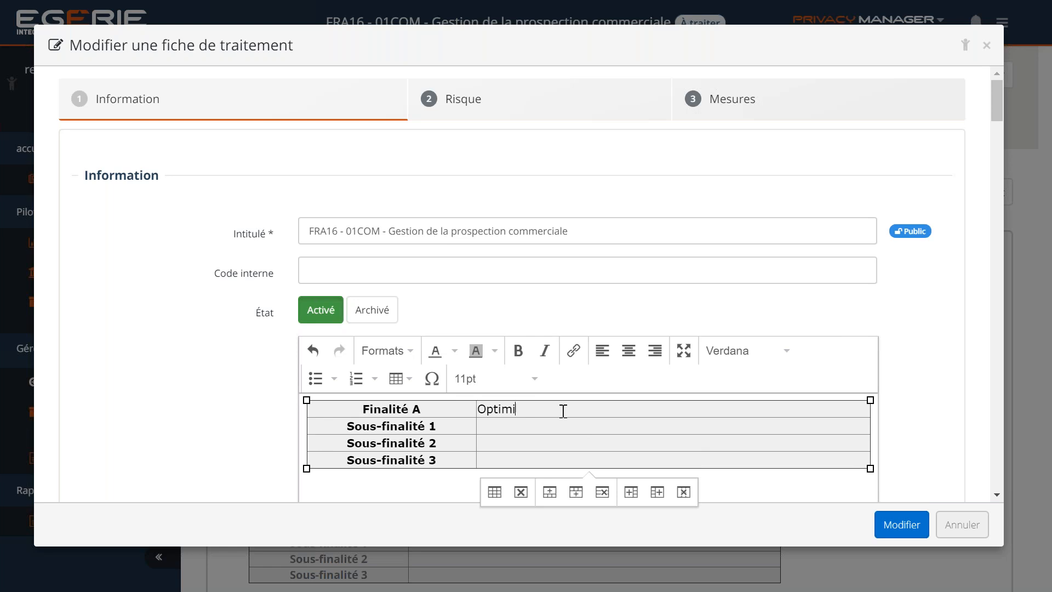
pyautogui.write('sation du processus commercial')
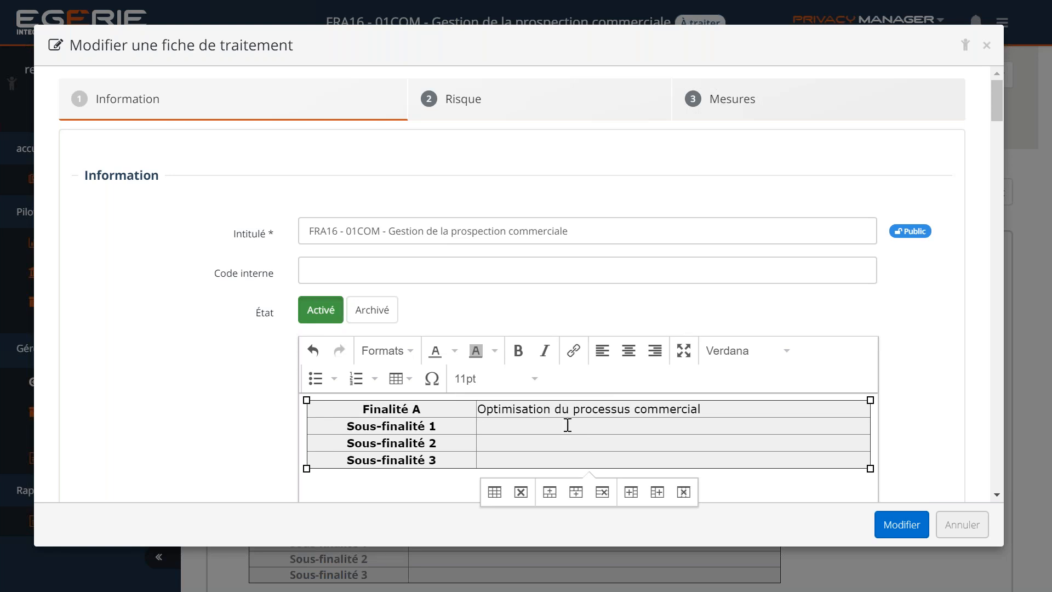
# Step: Under Finalité A, enter "Augmentation du nombre de prospects" as Sous-finalité 1 and "Augmentation du panier moyen" as Sous-finalité 2
pyautogui.write('Augmentation du no')
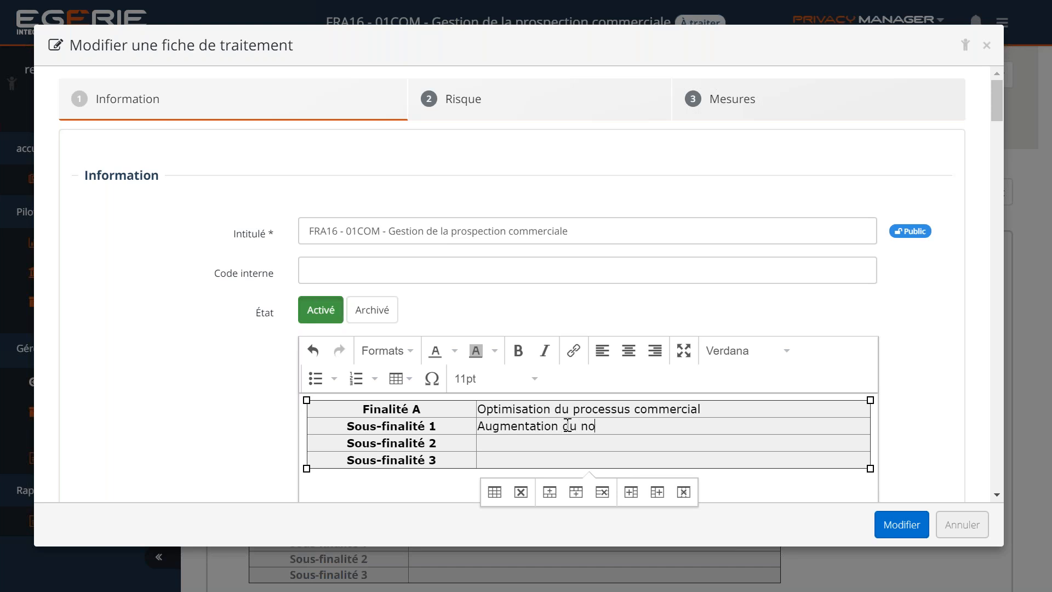
pyautogui.write('mbre de prospects')
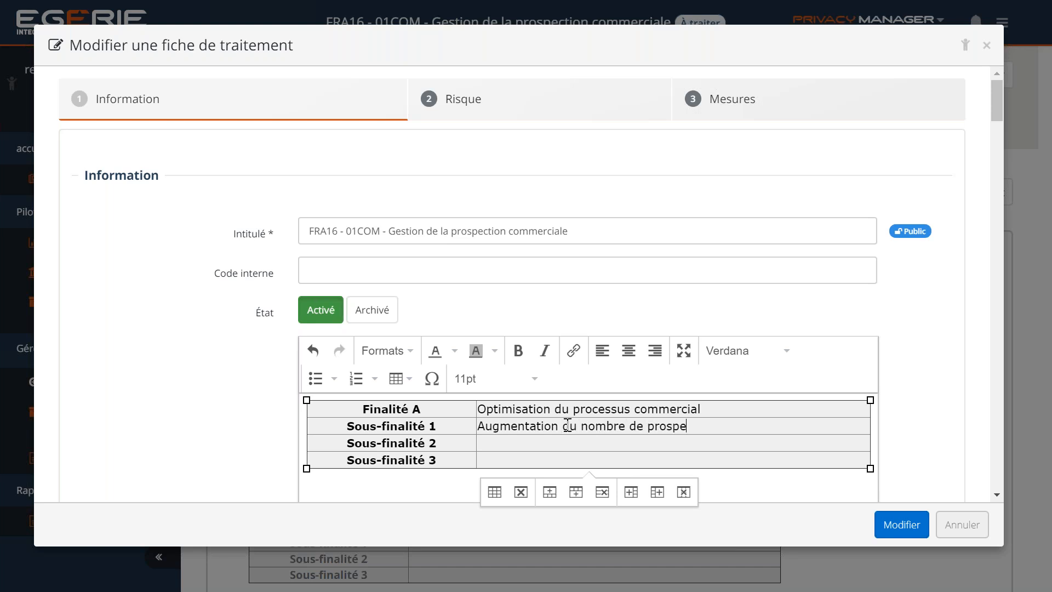
pyautogui.press('Down')
pyautogui.write('Augmentation du')
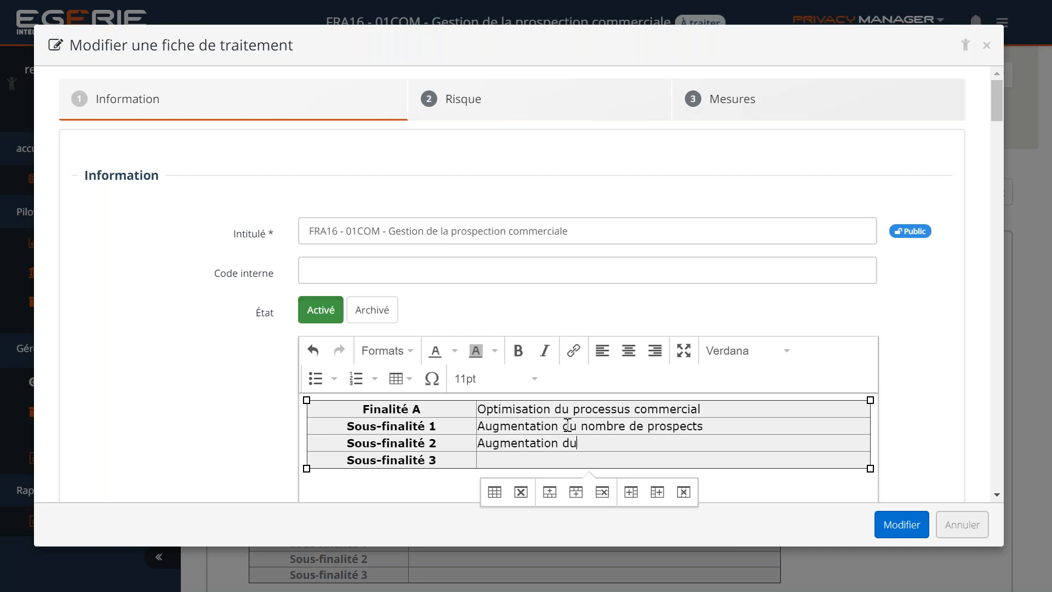
pyautogui.write(' panier moyen')
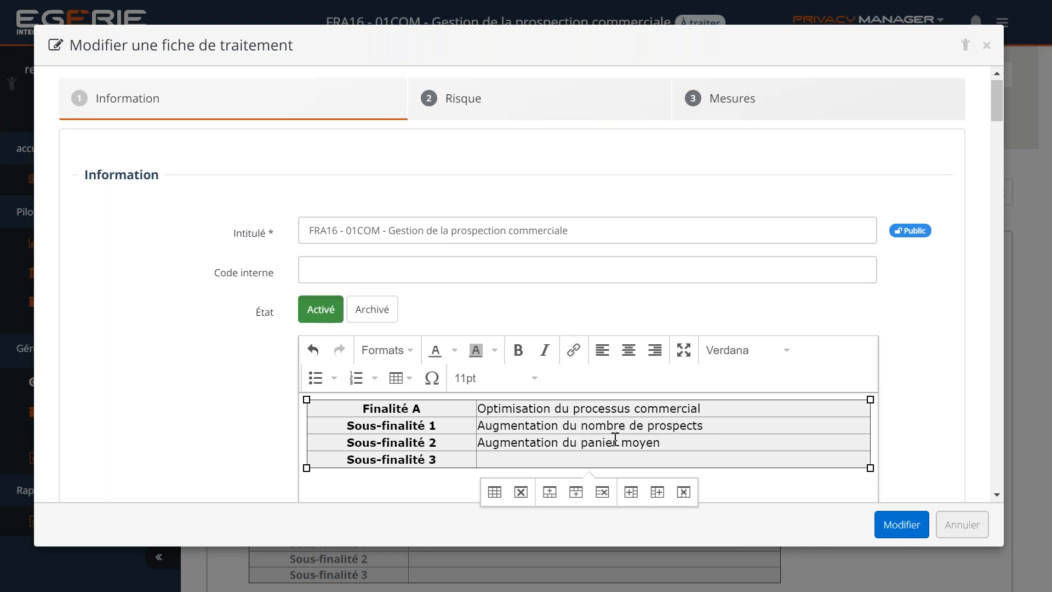
# Step: Enter "Gestion des commerciaux" as Finalité B and "Dashboarding de l'efficacité commerciale" as its Sous-finalité 1
pyautogui.scroll(-3, 617, 431)
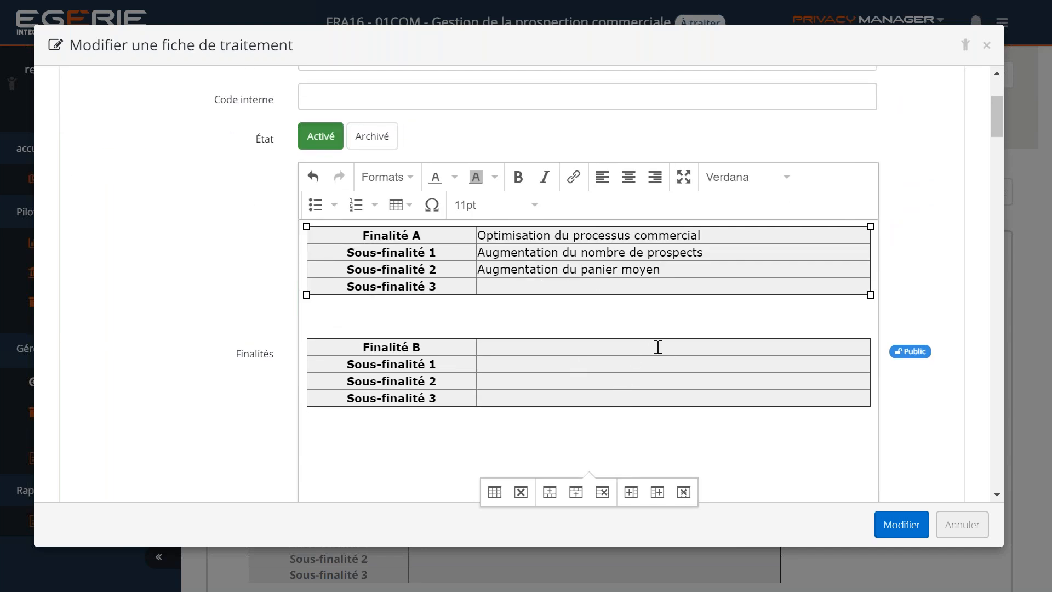
pyautogui.click(658, 347)
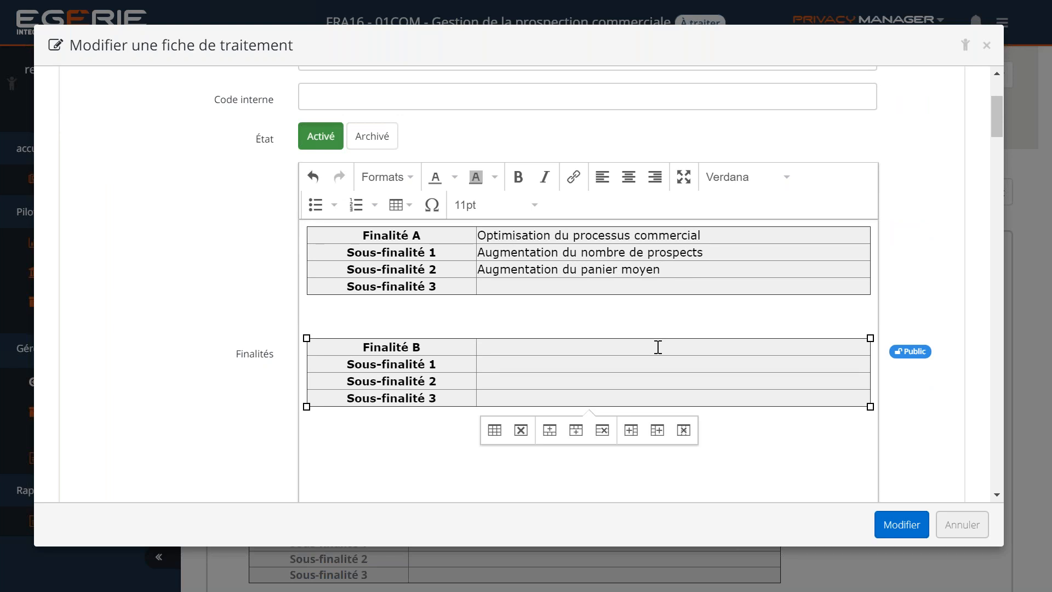
pyautogui.write('estion des commerciaux')
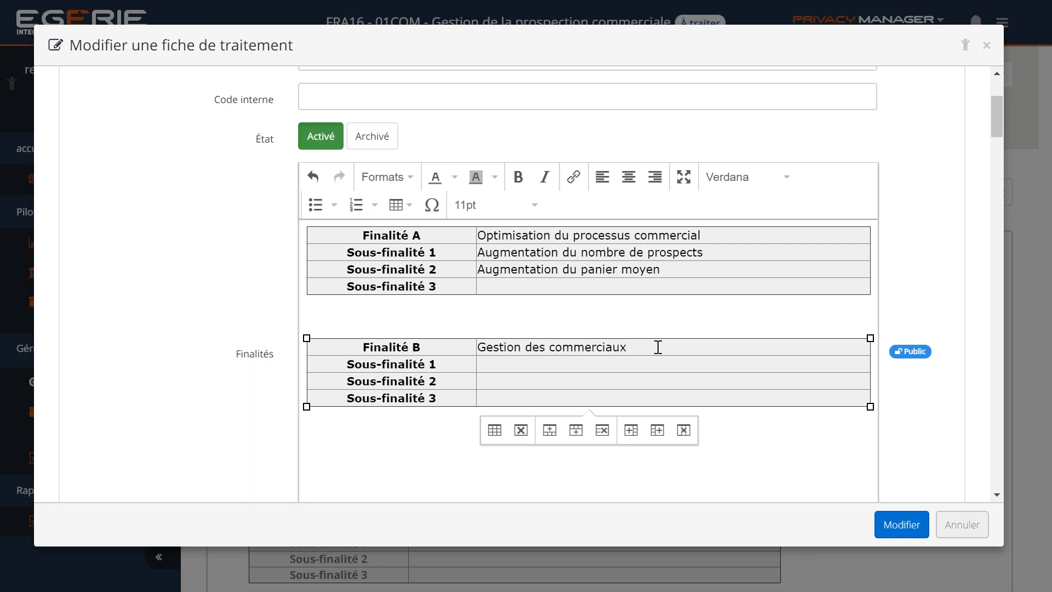
pyautogui.press('Down')
pyautogui.write("Dashboarding de l'effica")
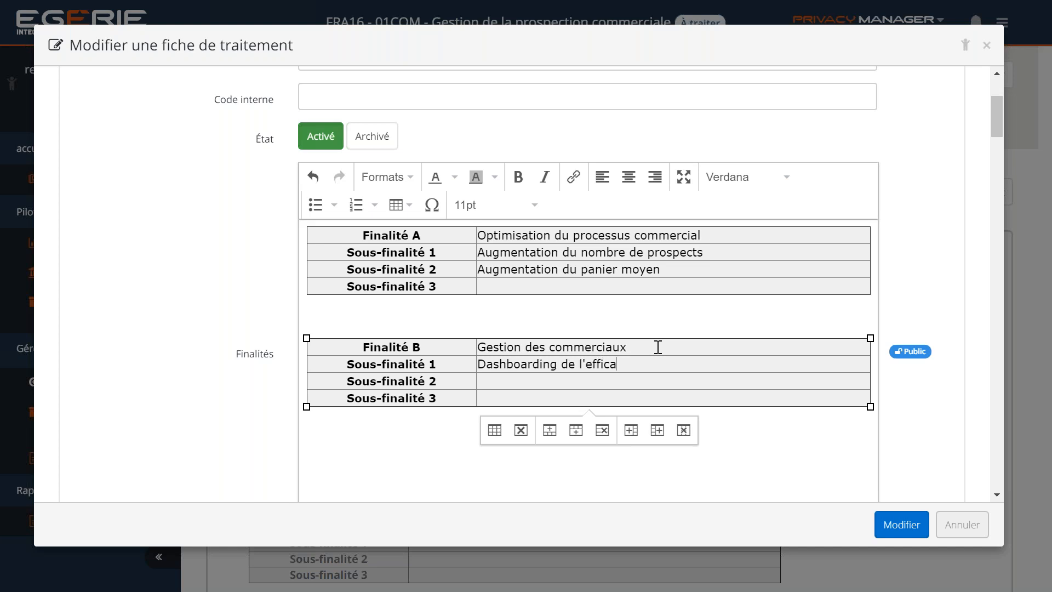
pyautogui.write('cité commerciale')
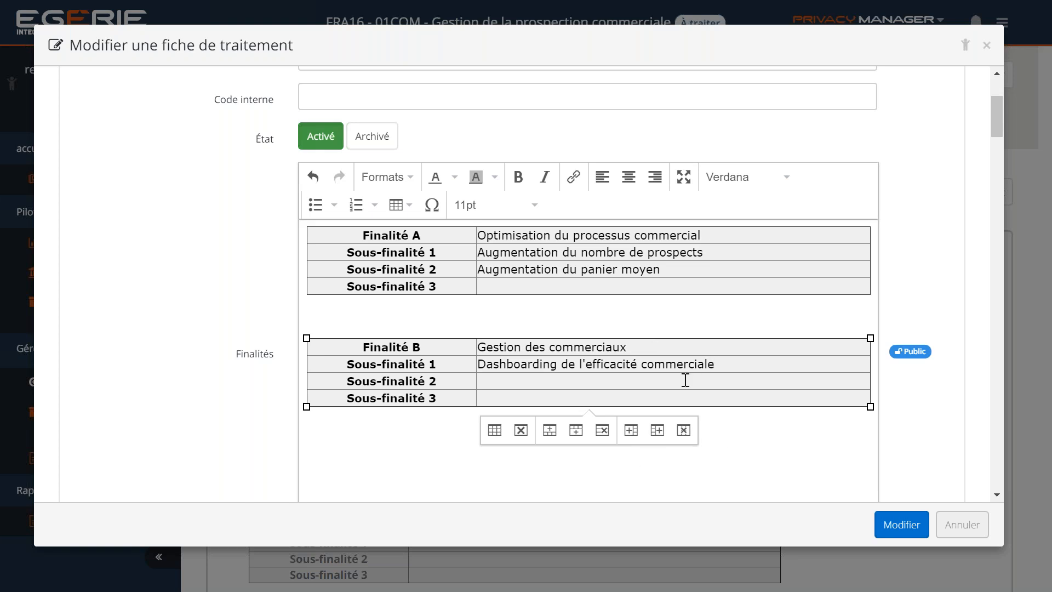
# Step: Set the record's Code interne to FRA16
pyautogui.scroll(3, 685, 380)
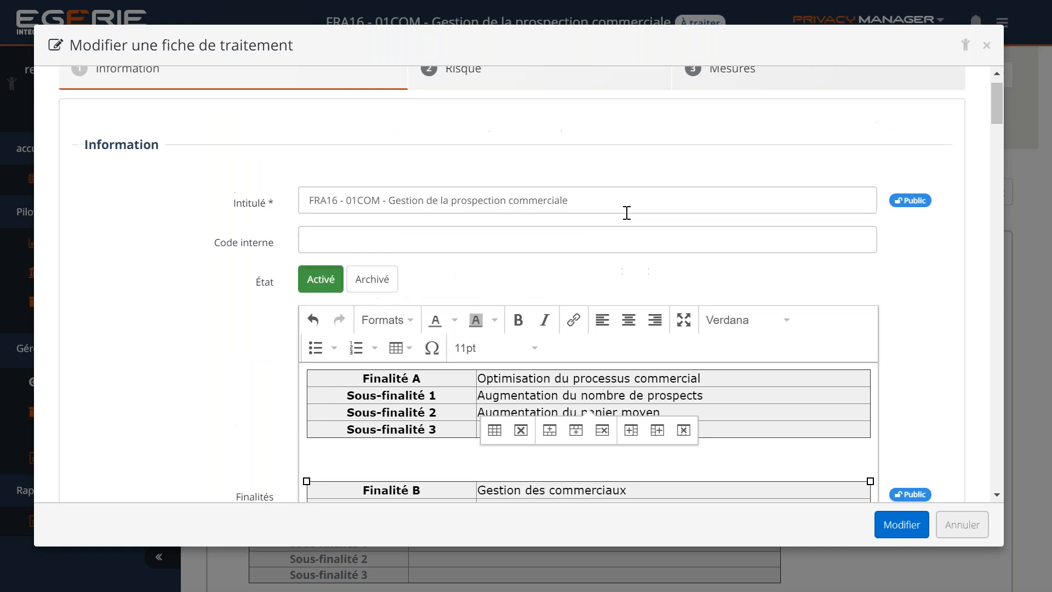
pyautogui.click(622, 233)
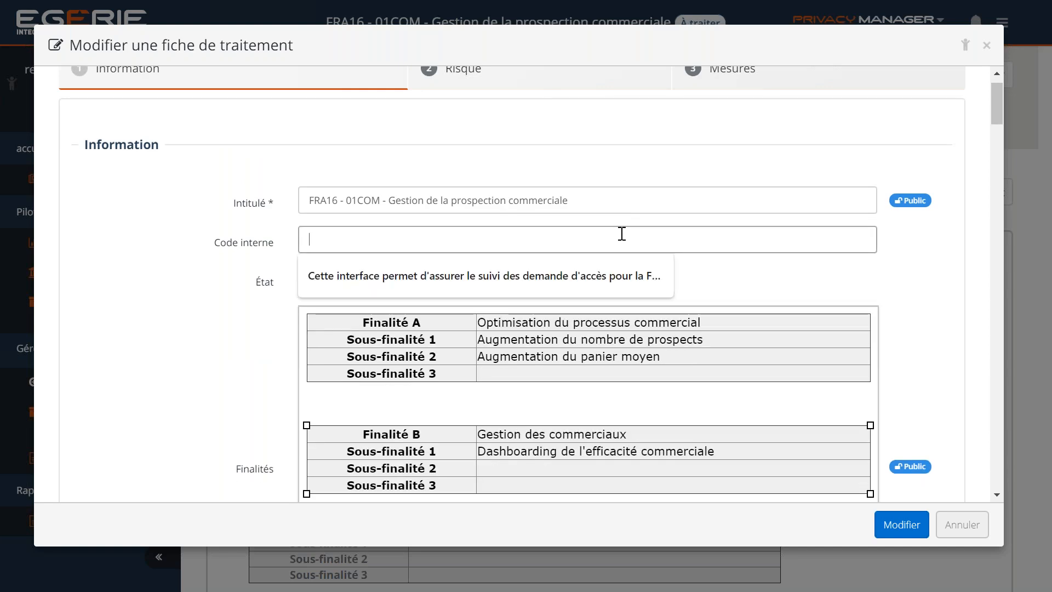
pyautogui.write('FRA16')
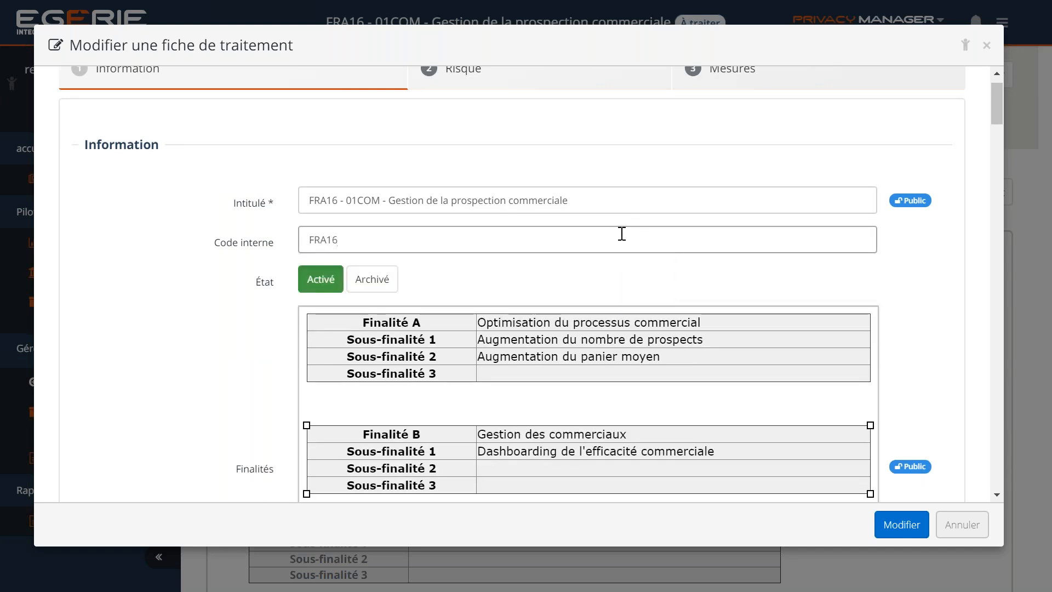
# Step: Complete the record's Code interne as "FRA16 - 01COM"
pyautogui.write(' - ')
pyautogui.write('01 -')
pyautogui.write('OM')
pyautogui.scroll(-5, 620, 298)
pyautogui.scroll(-2, 627, 259)
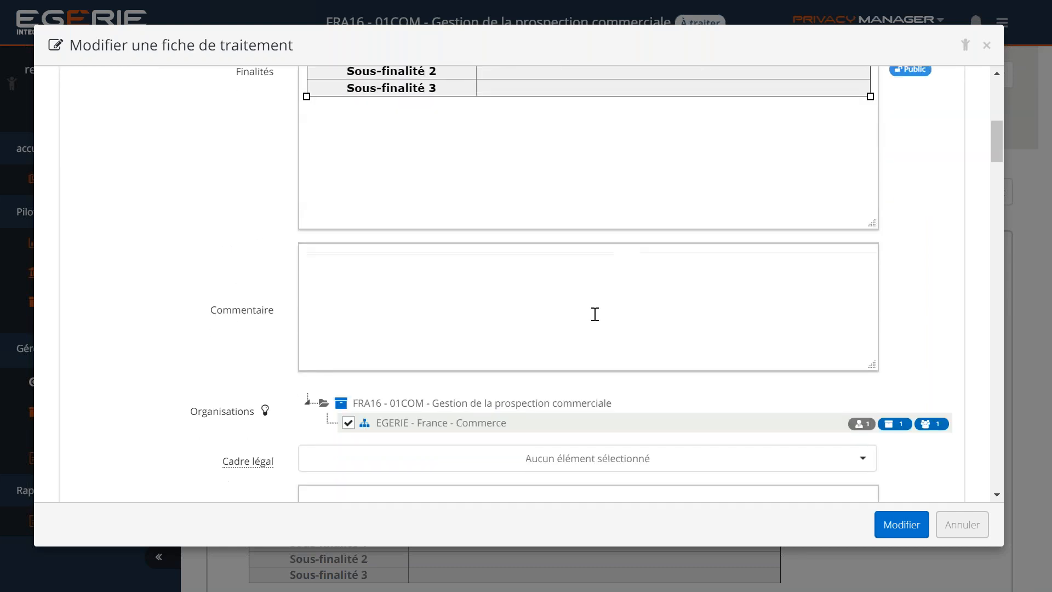
pyautogui.click(597, 315)
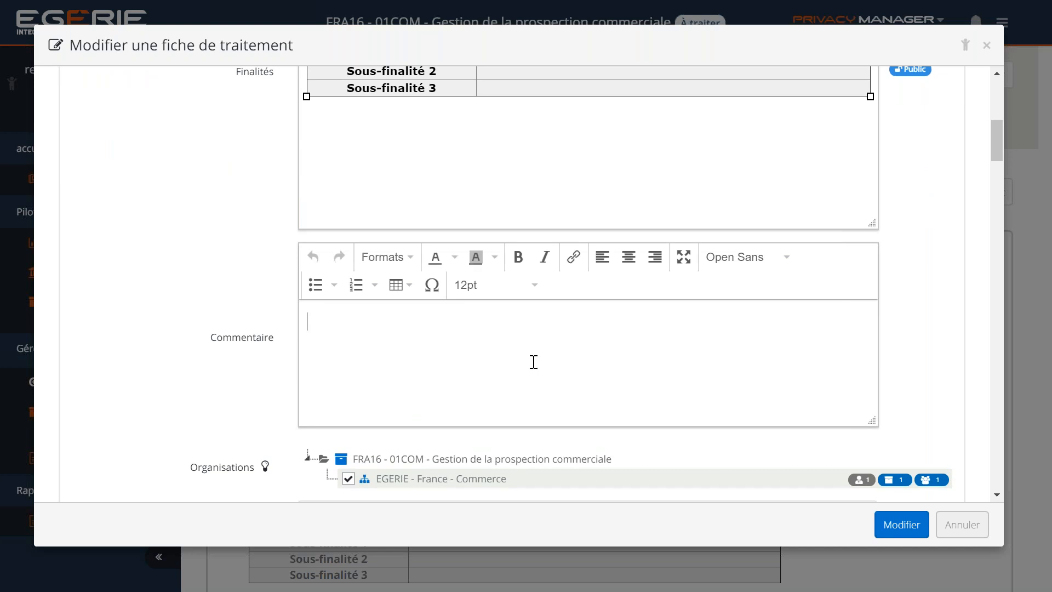
pyautogui.click(575, 257)
pyautogui.write('www.cn')
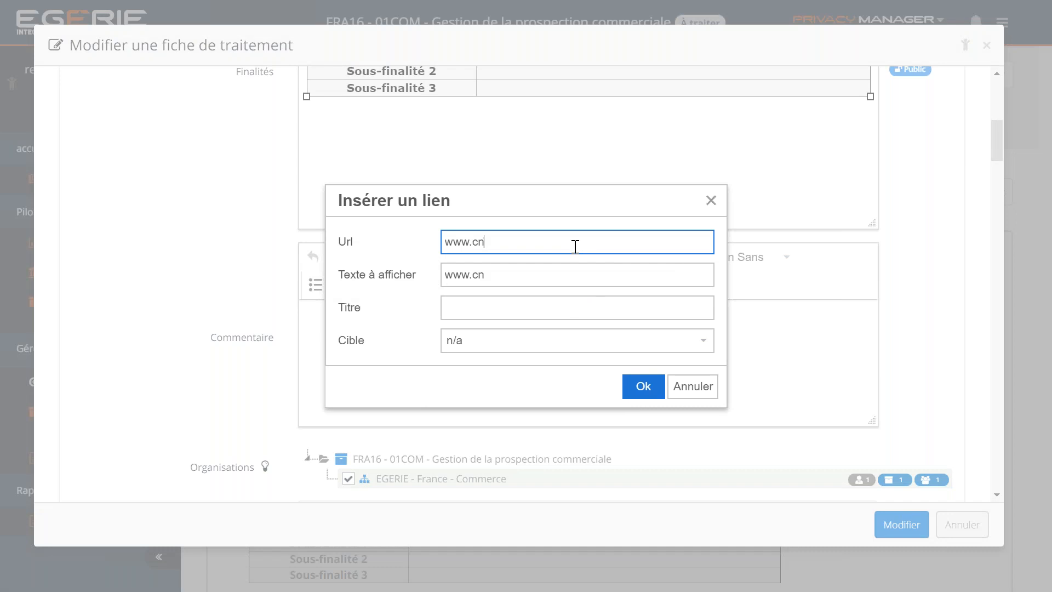
pyautogui.write('il.fr')
pyautogui.click(636, 383)
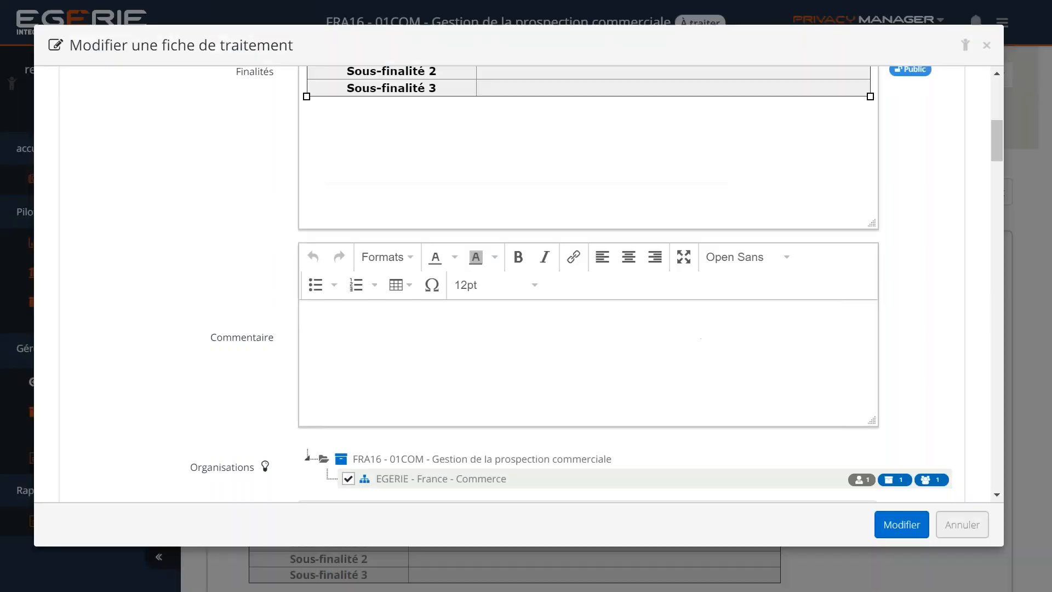
pyautogui.click(663, 321)
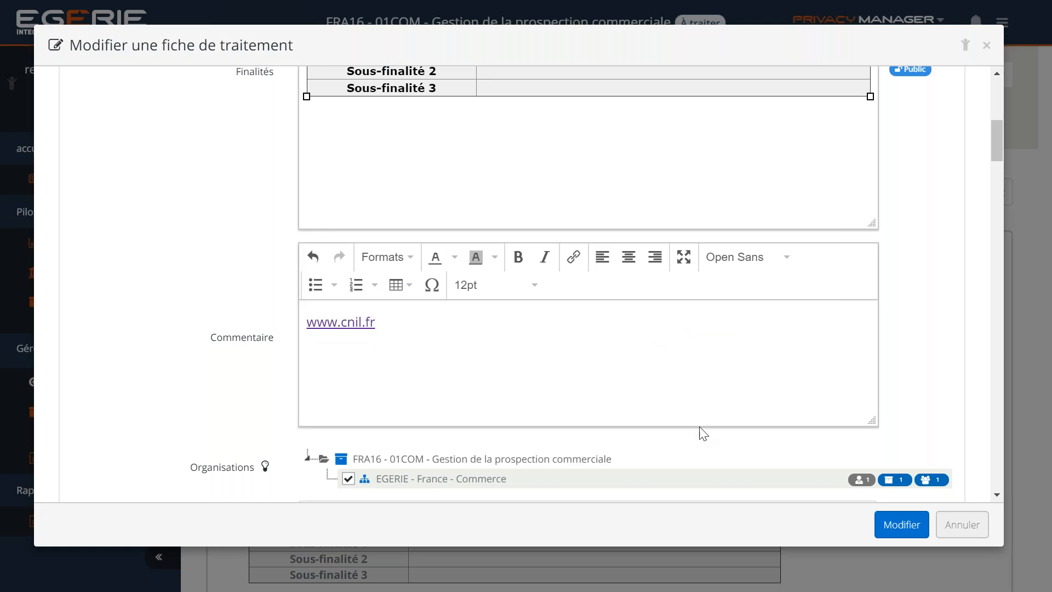
# Step: Set the Cadre légal to "Aucun cadre légal sélectionné"
pyautogui.scroll(-3, 902, 404)
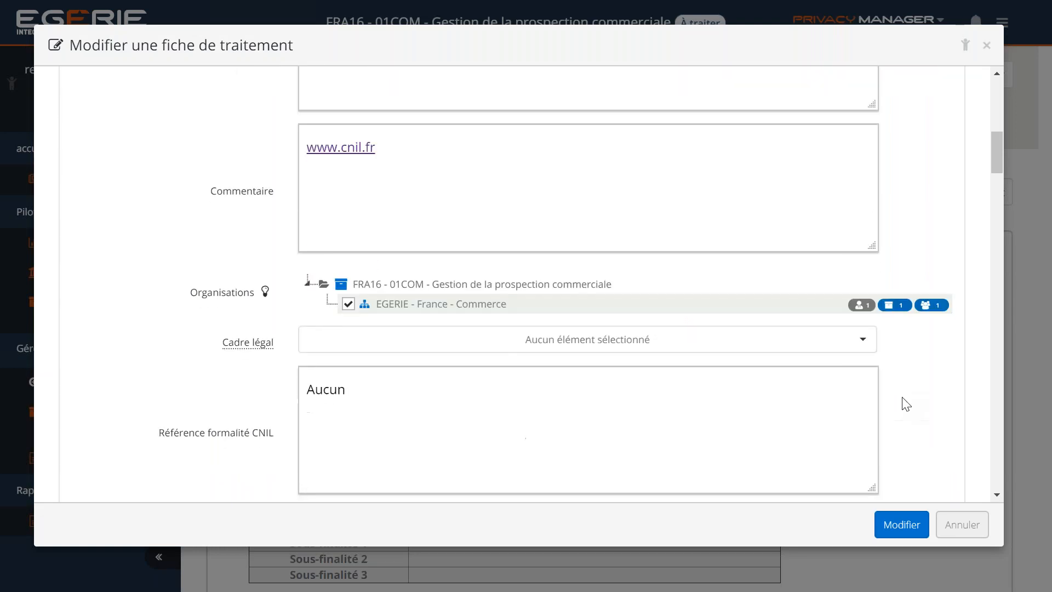
pyautogui.scroll(-2, 904, 400)
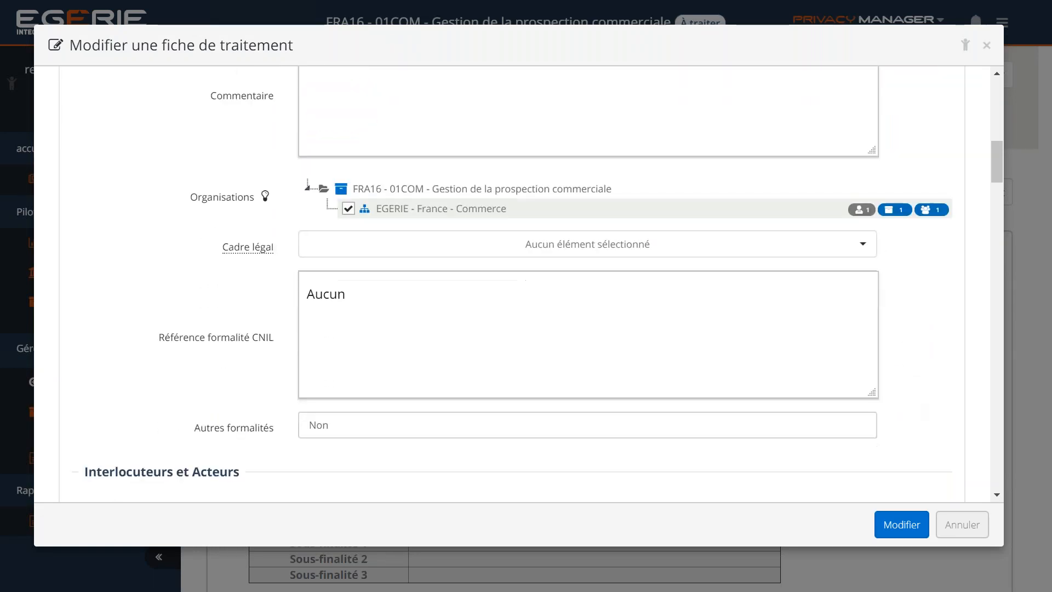
pyautogui.click(822, 247)
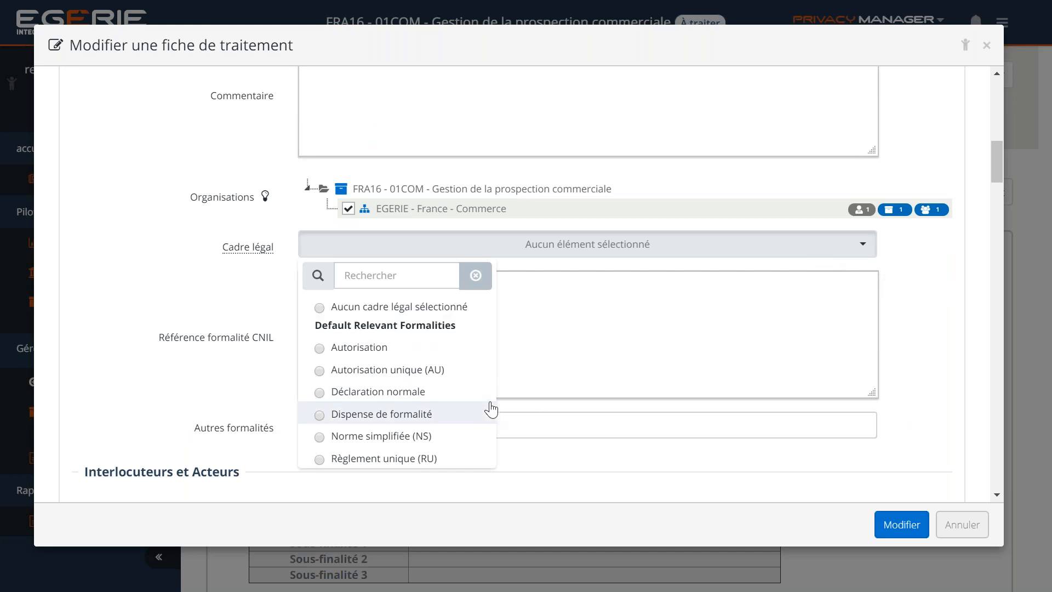
pyautogui.click(431, 307)
# Step: Create a new contact for the Déclarant's Coordonnées and enter the contact's first and last name
pyautogui.scroll(-2, 842, 390)
pyautogui.scroll(-5, 846, 387)
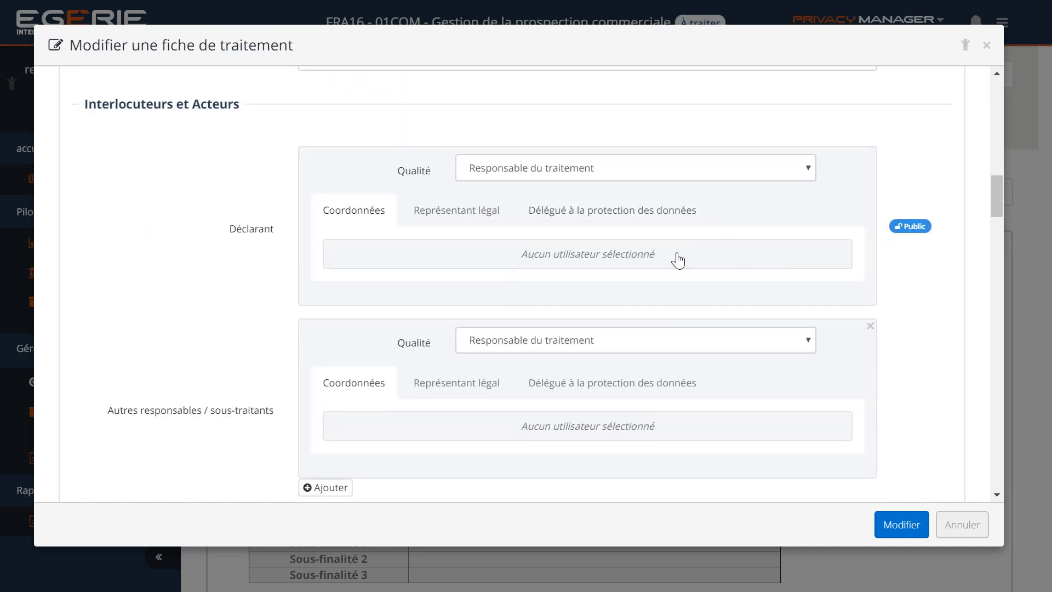
pyautogui.click(714, 268)
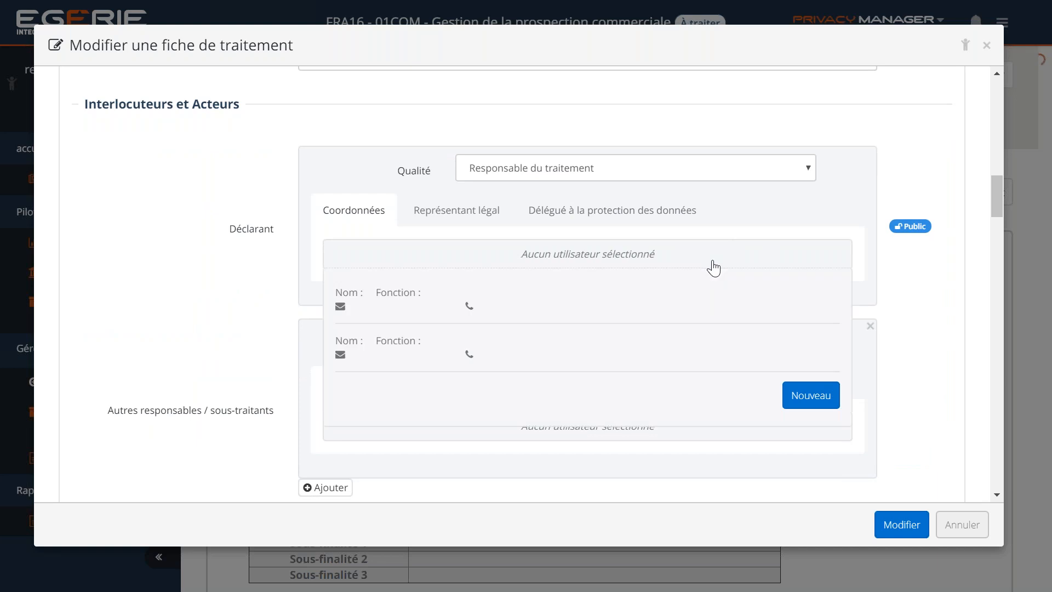
pyautogui.click(808, 398)
pyautogui.click(622, 331)
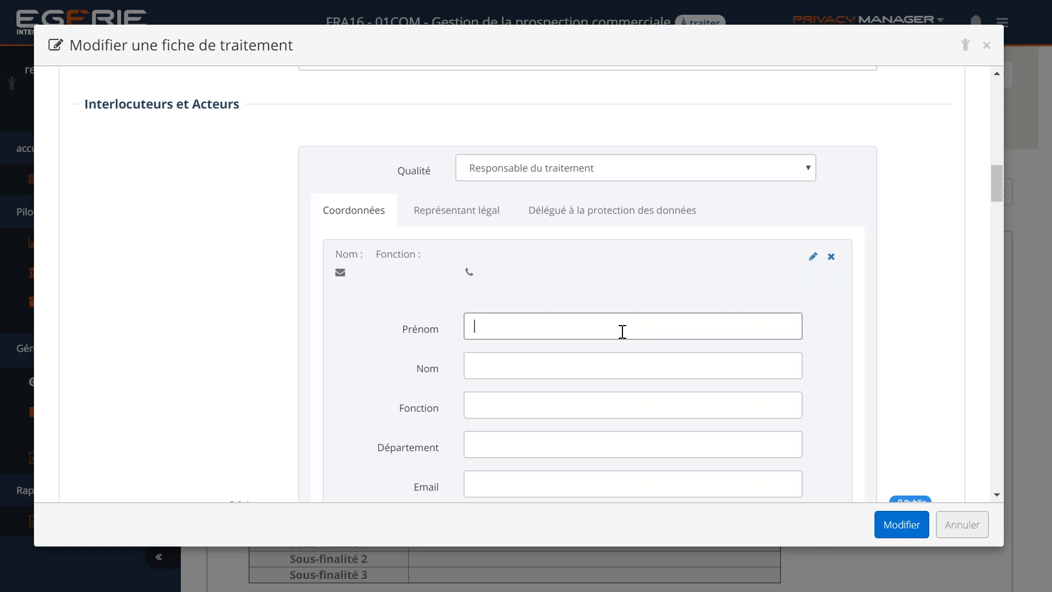
pyautogui.write('Jean')
pyautogui.press('Tab')
pyautogui.write('Commerce')
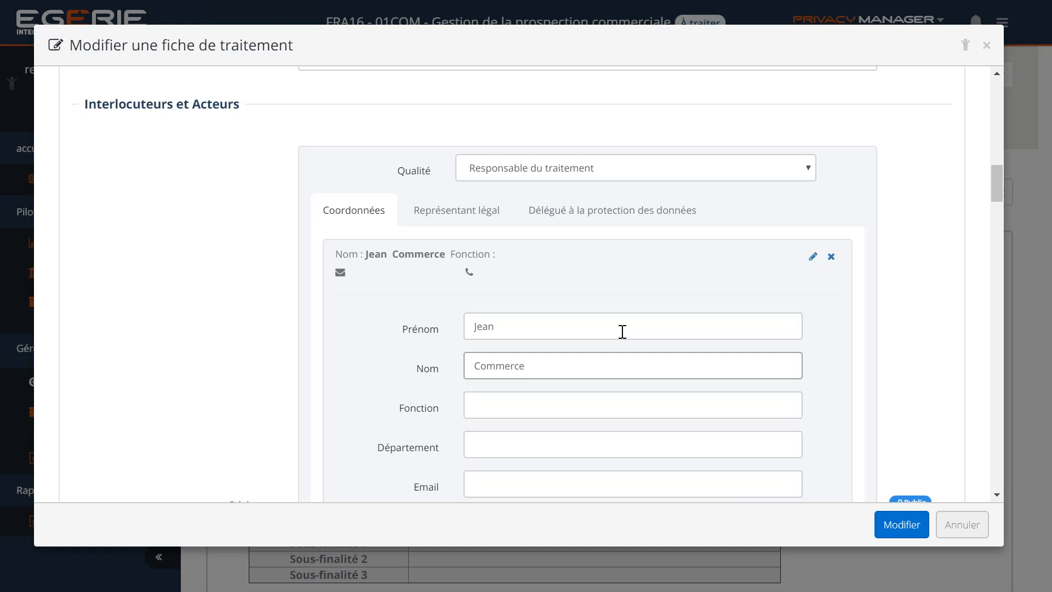
# Step: Set the Déclarant contact's Fonction to "responsable application commerce" and Département to "Commerce", and collapse the contact form
pyautogui.click(578, 414)
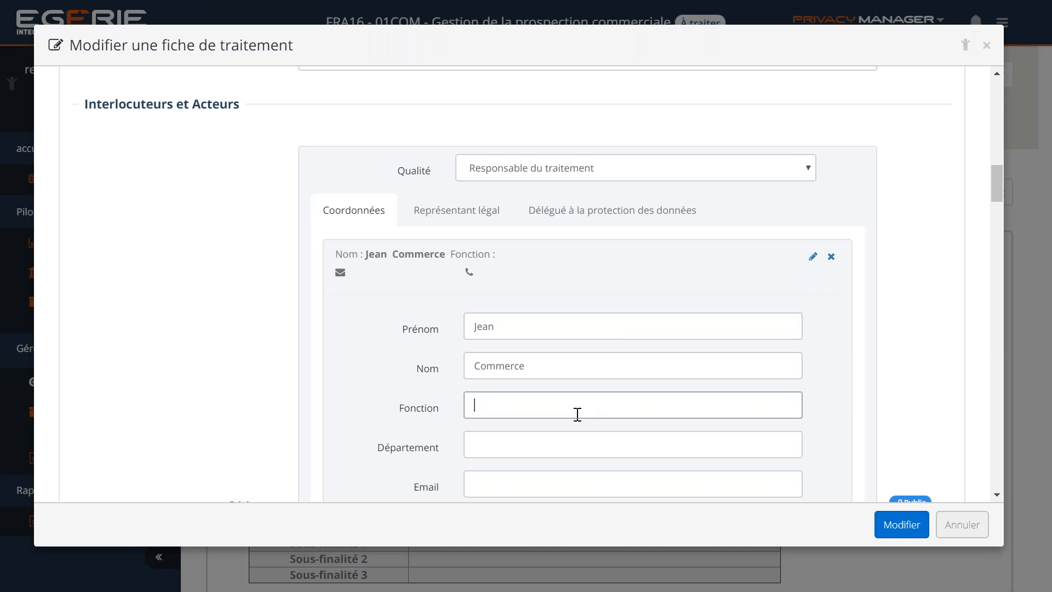
pyautogui.write('responsable')
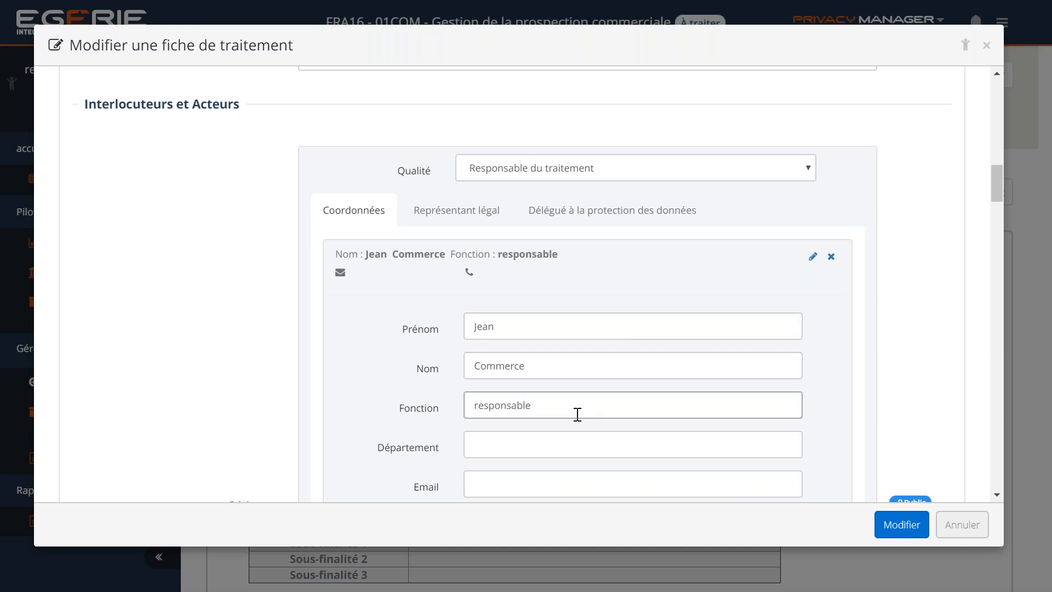
pyautogui.write(' application commerce')
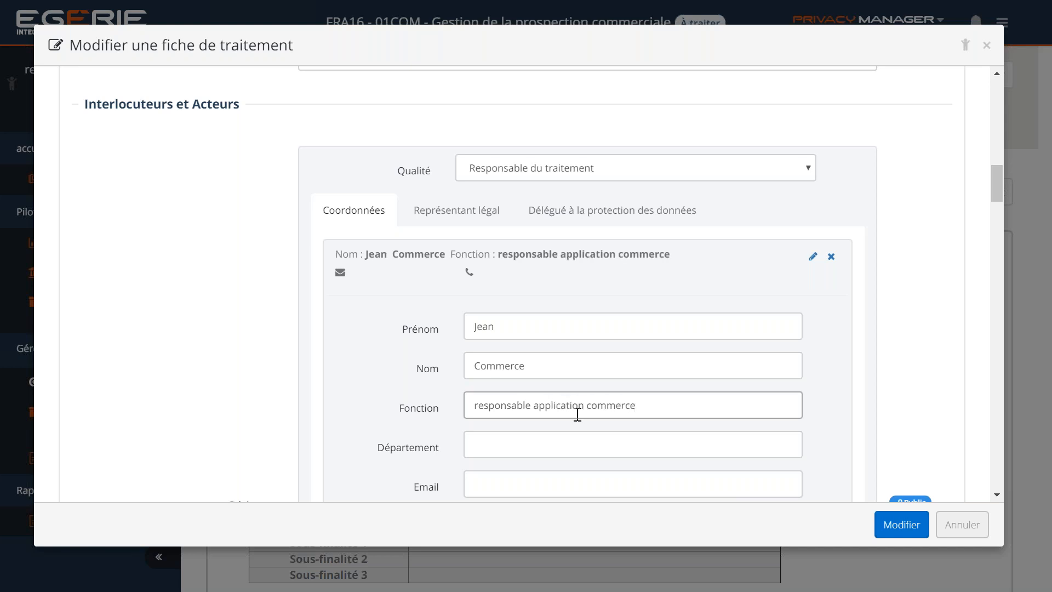
pyautogui.press('Tab')
pyautogui.write('Commerce')
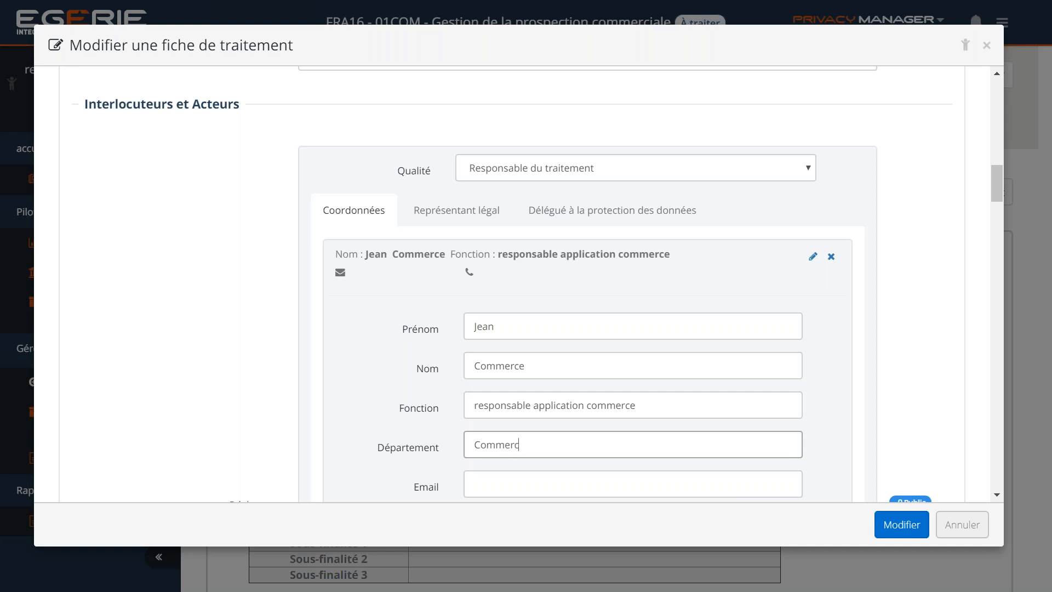
pyautogui.click(813, 257)
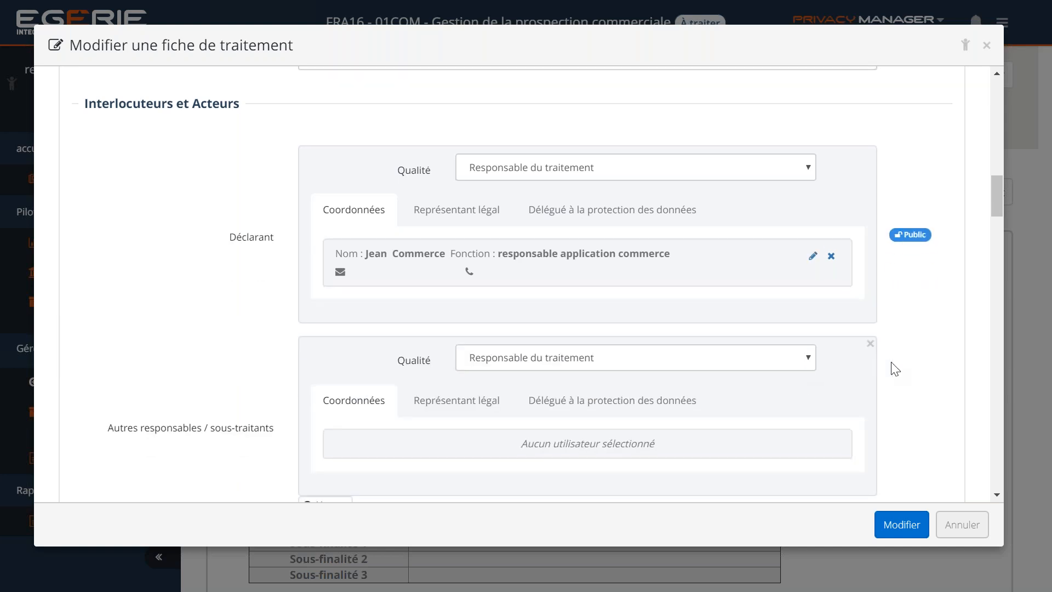
# Step: Set the Qualité under Autres responsables / sous-traitants to Sous-traitant and check its Délégué à la protection des données section
pyautogui.scroll(-3, 892, 366)
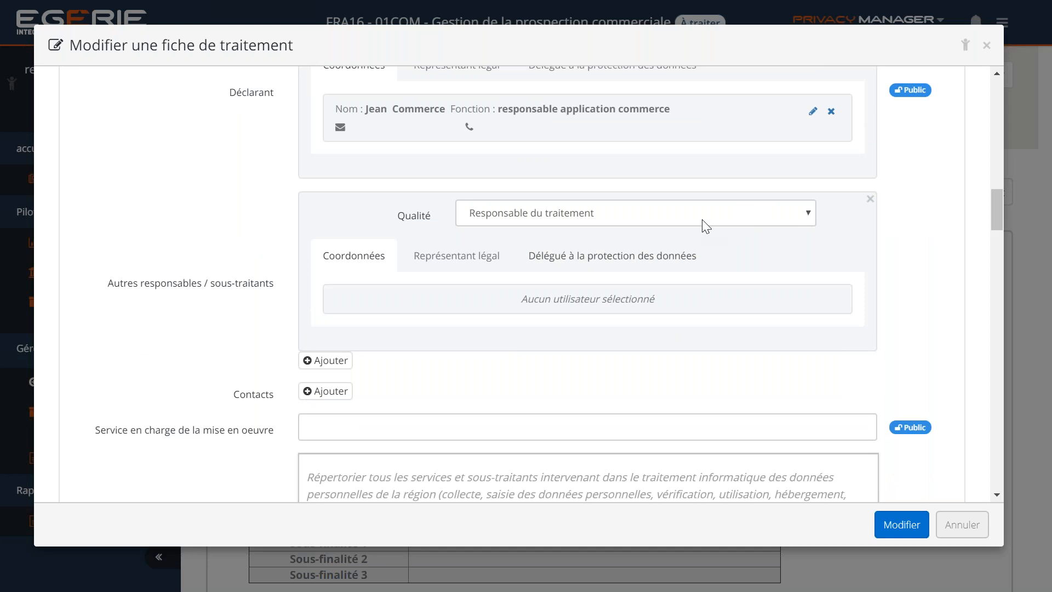
pyautogui.click(707, 219)
pyautogui.click(647, 299)
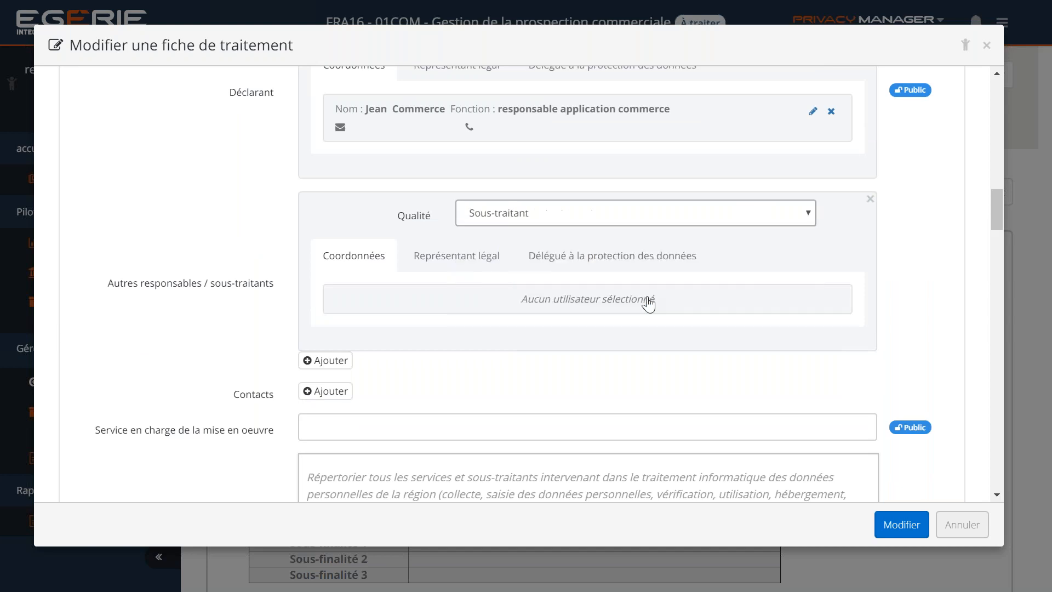
pyautogui.click(573, 263)
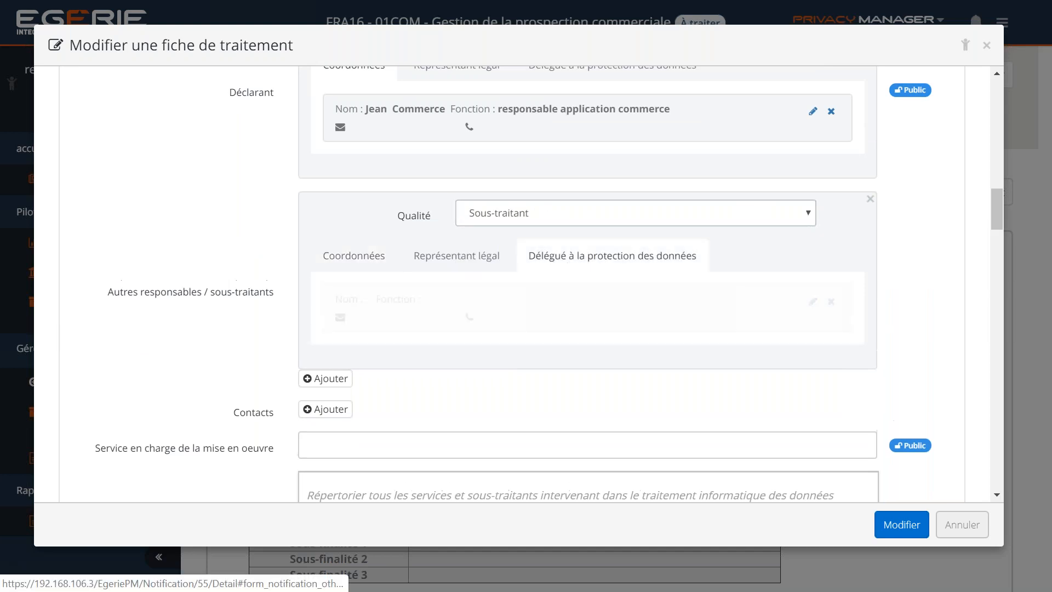
pyautogui.click(370, 259)
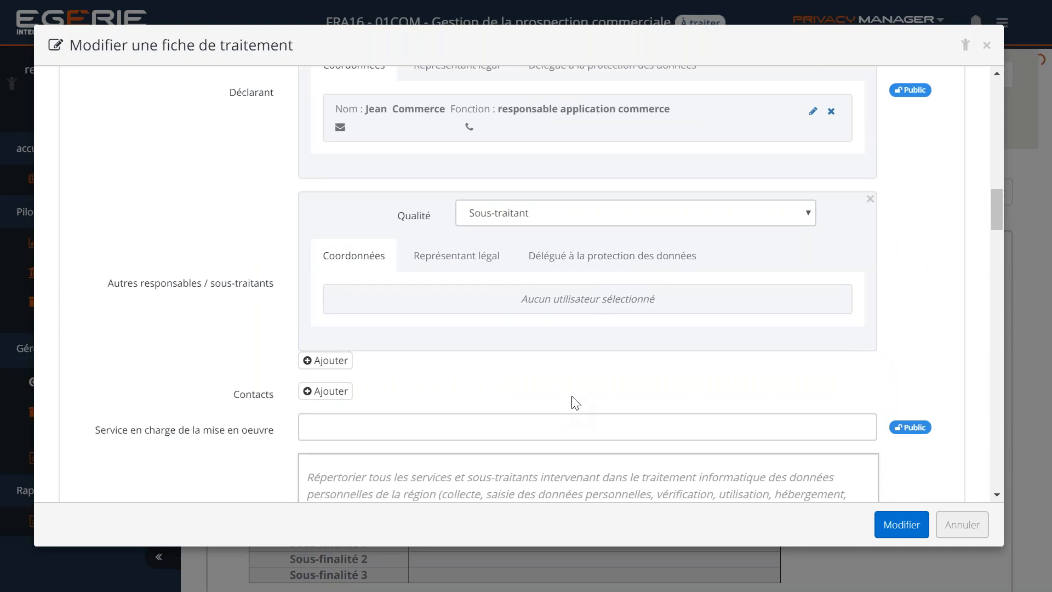
# Step: Create a new contact for the subcontractor with "AppliCommerce" as Nom and "Editeur logiciel" as Fonction
pyautogui.click(584, 308)
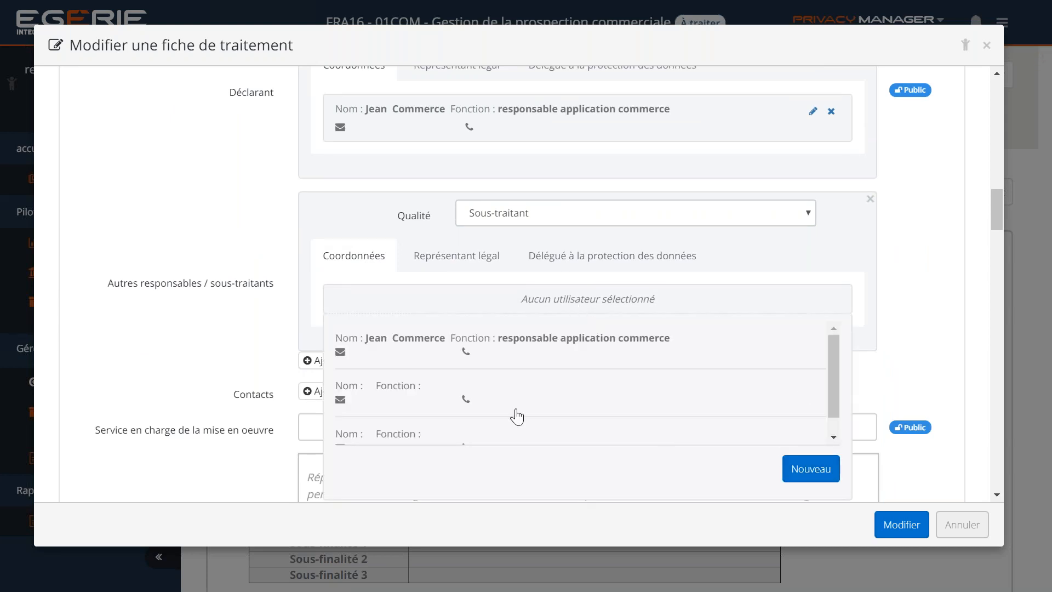
pyautogui.click(789, 472)
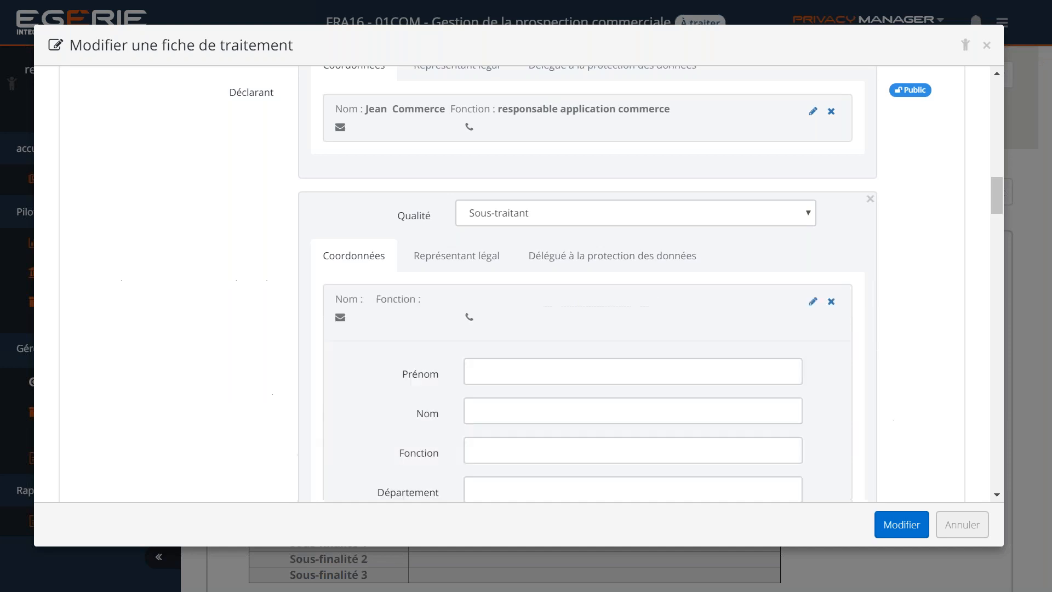
pyautogui.click(606, 411)
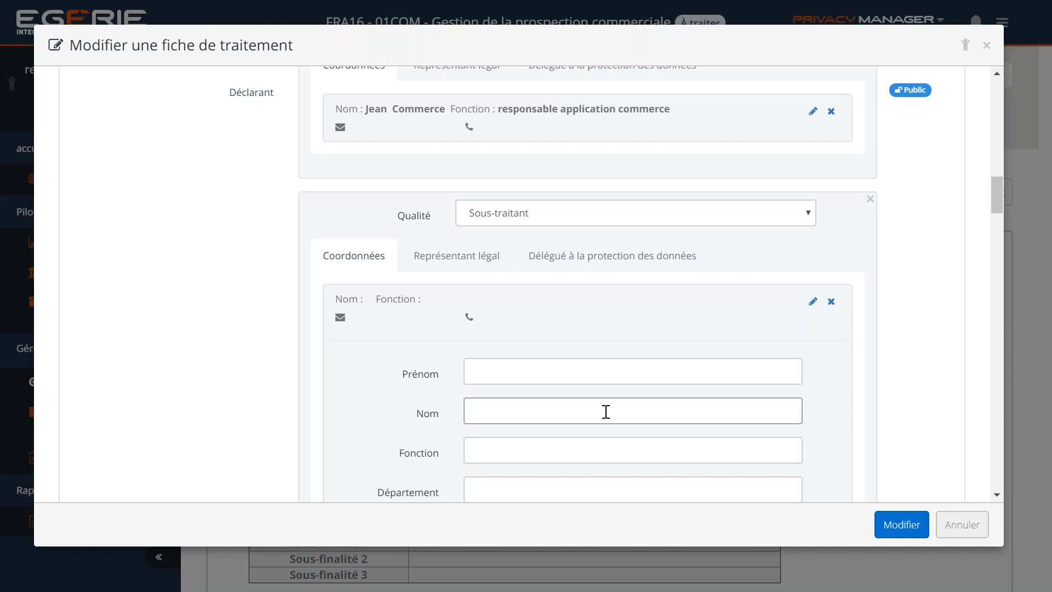
pyautogui.write('AppliCommerce')
pyautogui.click(598, 447)
pyautogui.write('Editeur')
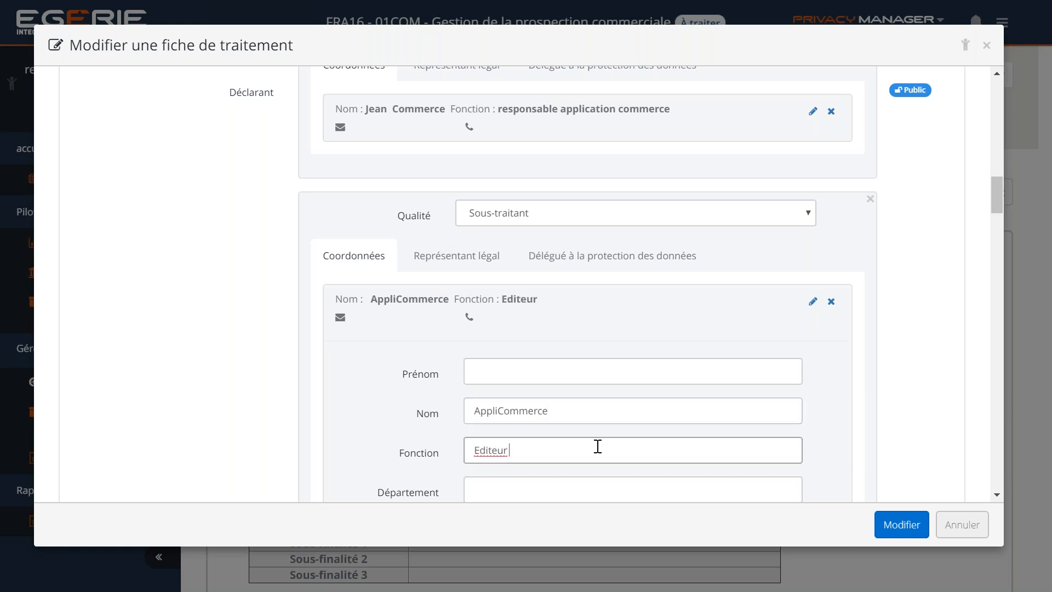
pyautogui.write(' logiciel')
# Step: Correct the spelling of "Editeur" to "Éditeur" in the subcontractor's Fonction and collapse the contact form
pyautogui.click(496, 454)
pyautogui.rightClick(496, 454)
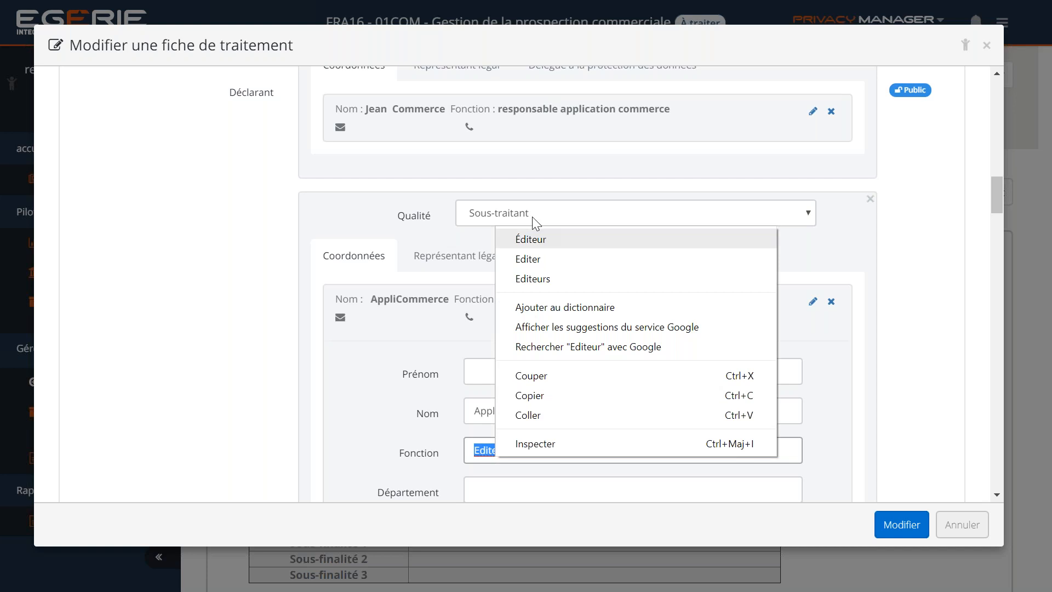
pyautogui.click(531, 237)
pyautogui.click(810, 308)
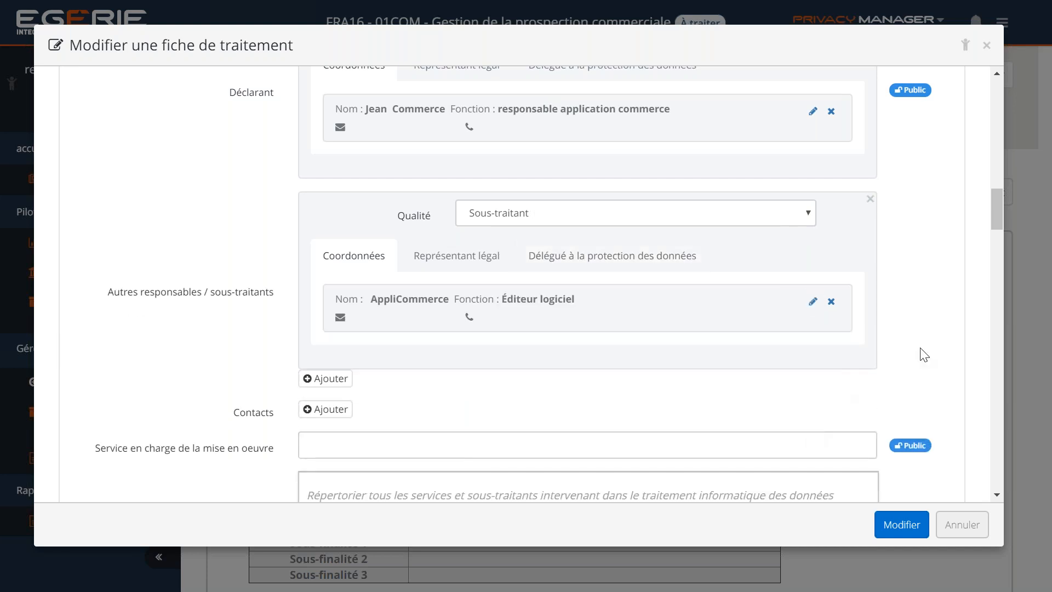
# Step: In Support / technologie, enter "Application web" as the Fonction of Support 1
pyautogui.scroll(-3, 924, 355)
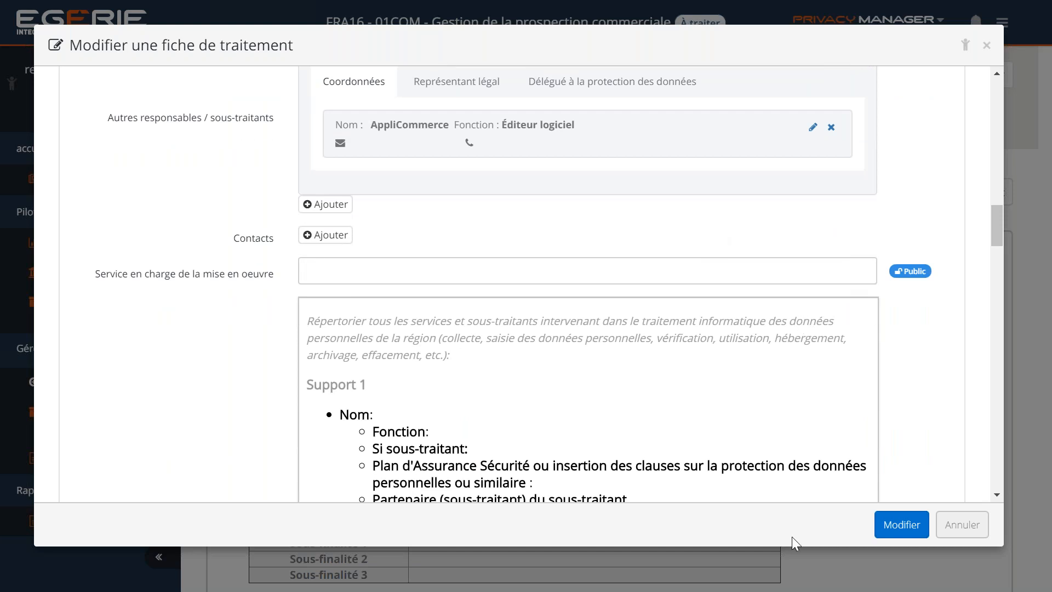
pyautogui.scroll(-4, 697, 381)
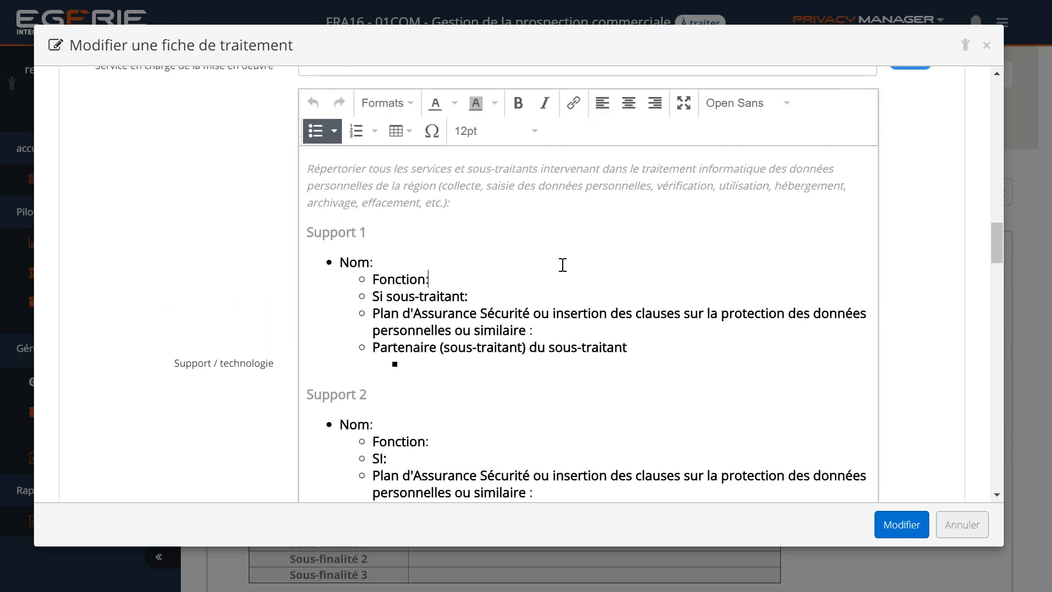
pyautogui.scroll(-2, 528, 197)
pyautogui.write('Application web')
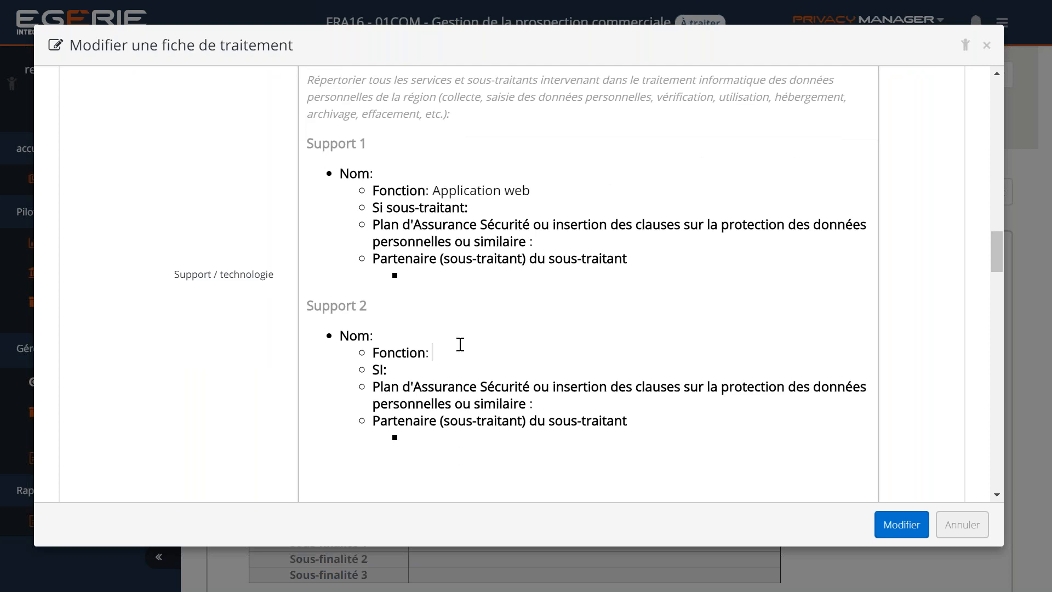
# Step: Shorten the Fonction of Support 1 to "Application"
pyautogui.doubleClick(519, 196)
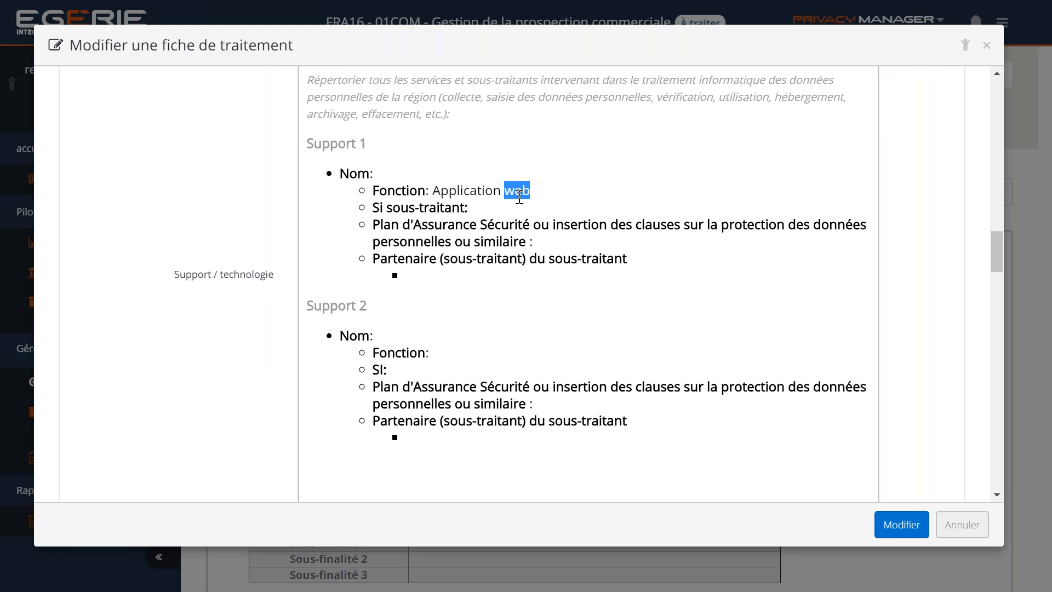
pyautogui.press('BackSpace')
pyautogui.press('BackSpace')
pyautogui.press('BackSpace')
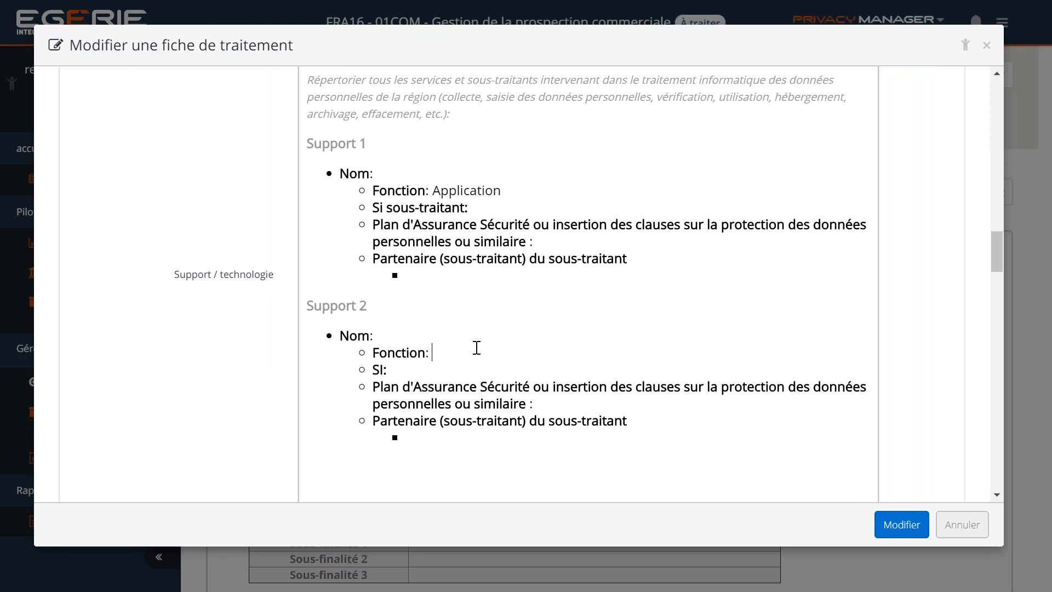
# Step: In the FINALITE A table of processed data types, enter "Etat civil, téléphone, mail" as the Description of the civil status and identity row
pyautogui.scroll(-1, 509, 359)
pyautogui.scroll(2, 509, 358)
pyautogui.scroll(-10, 512, 349)
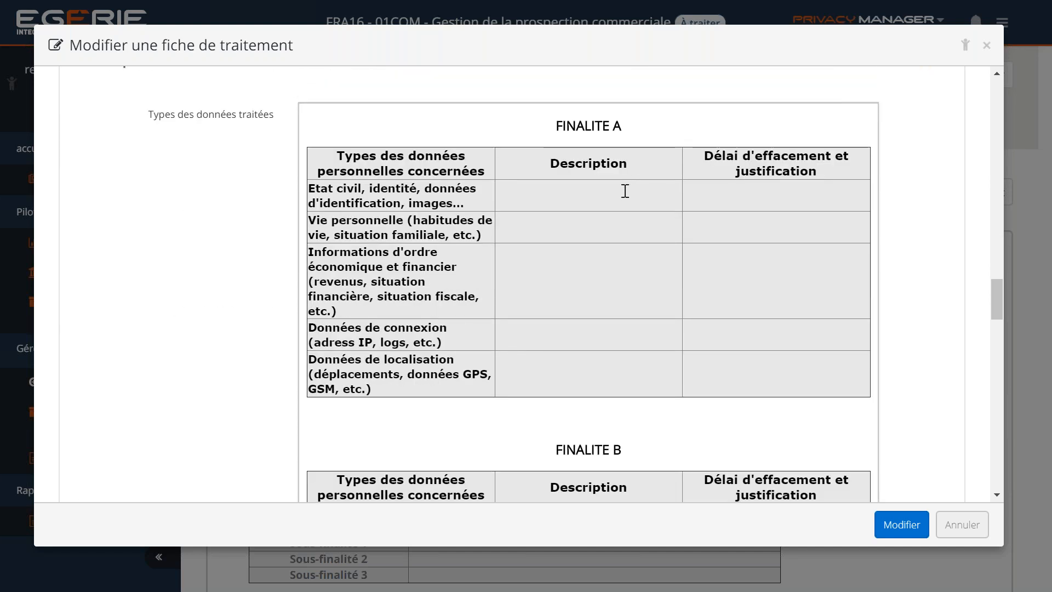
pyautogui.click(625, 191)
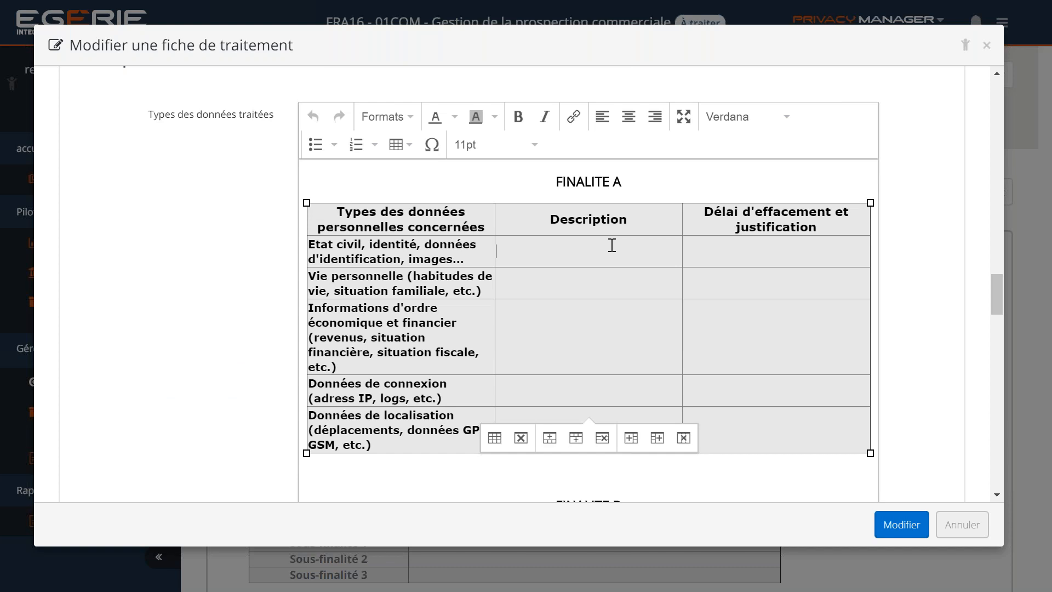
pyautogui.write('D')
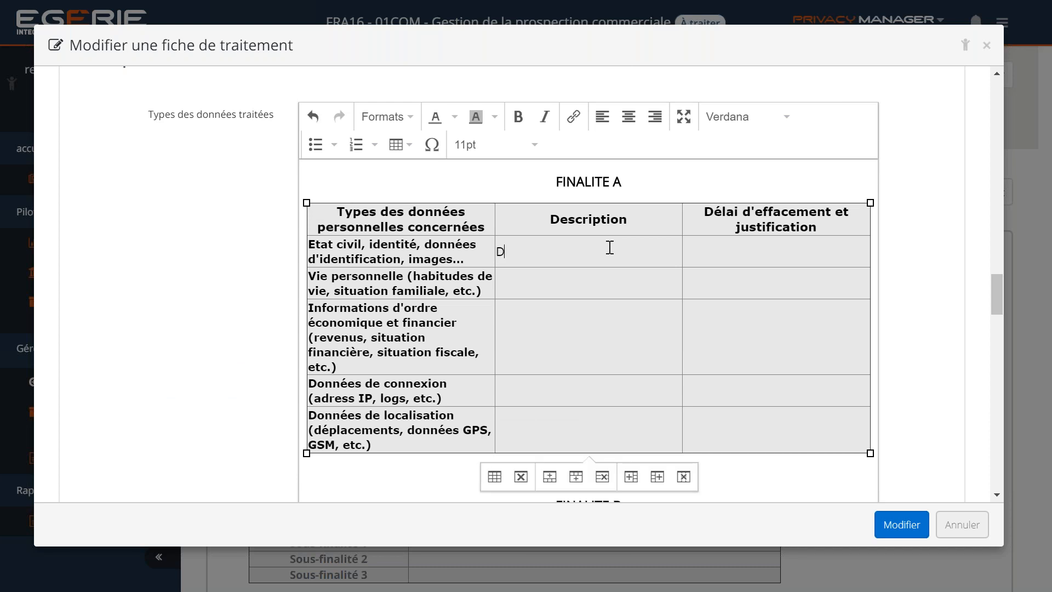
pyautogui.press('BackSpace')
pyautogui.write('Etat civil, téléphone, ')
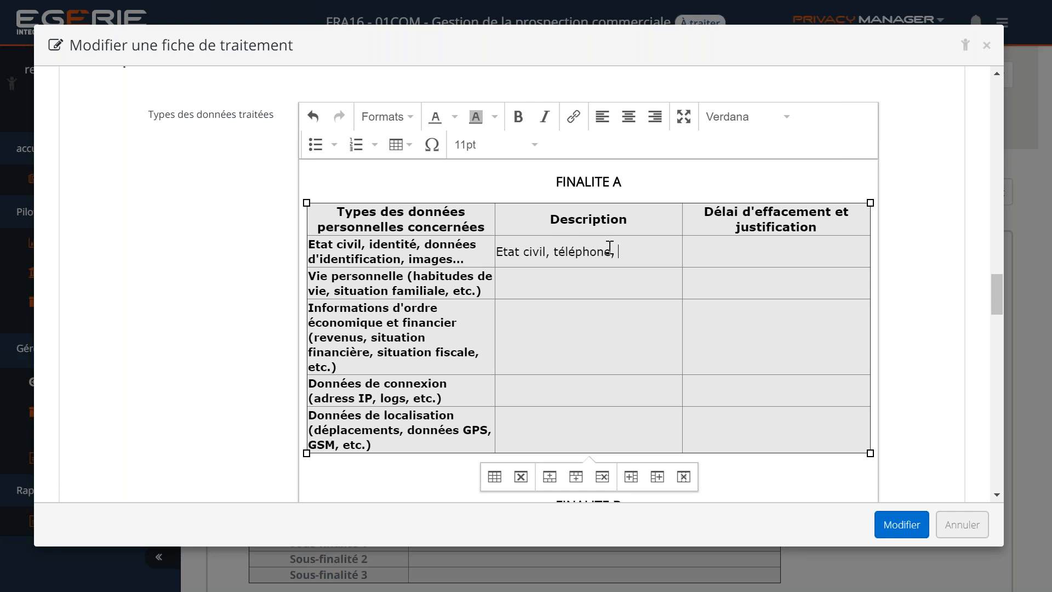
pyautogui.write('mail')
pyautogui.press('Down')
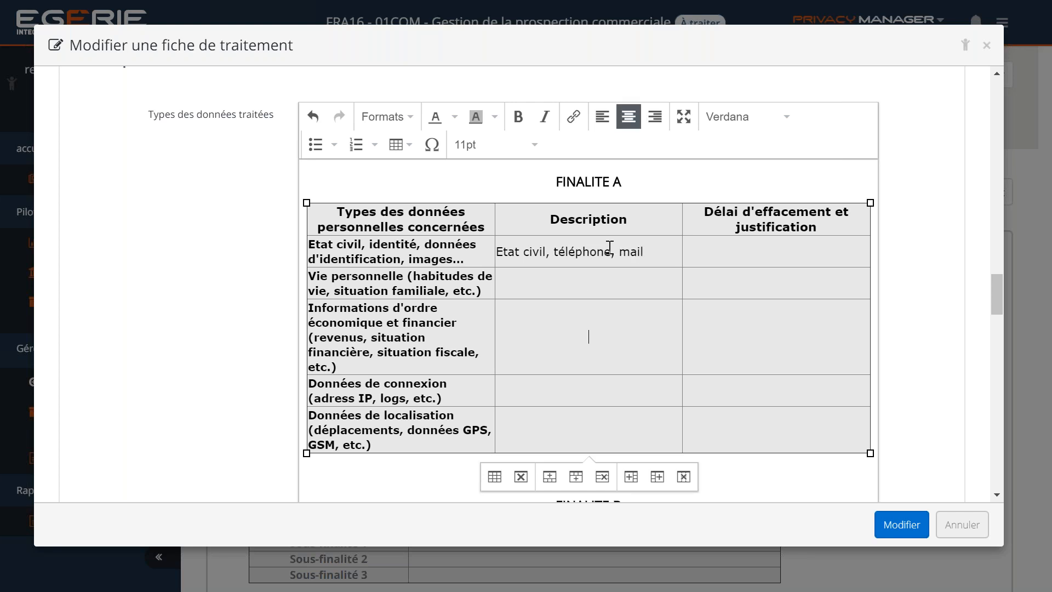
pyautogui.press('Down')
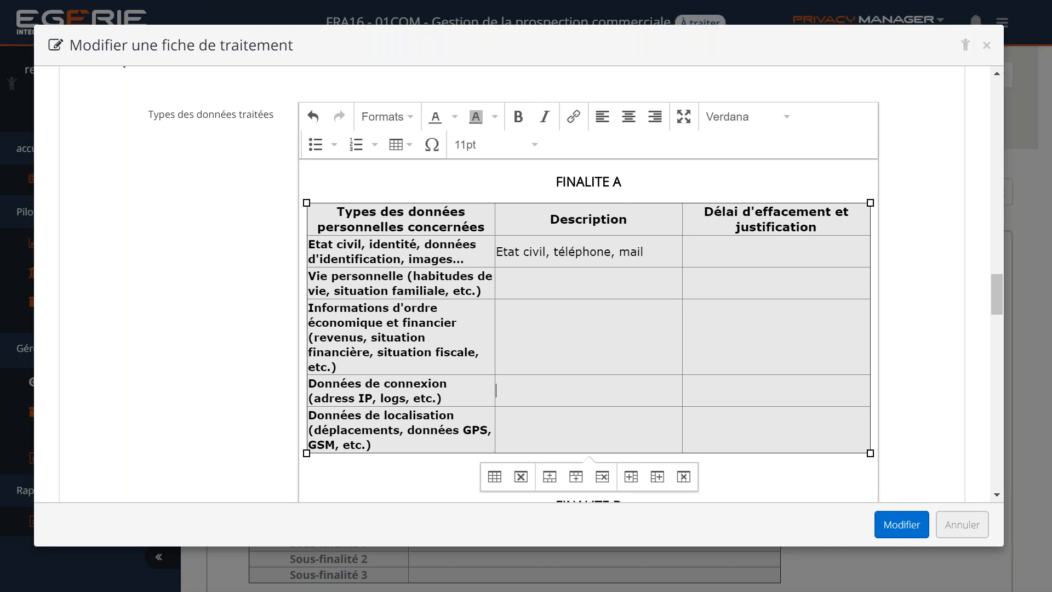
# Step: Enter "à déterminer" as the Délai d'effacement et justification for the FINALITE A civil status and identity row
pyautogui.click(764, 249)
pyautogui.write('non')
pyautogui.write('déterminer')
pyautogui.moveTo(767, 328); pyautogui.dragTo(617, 293)
pyautogui.click(617, 296)
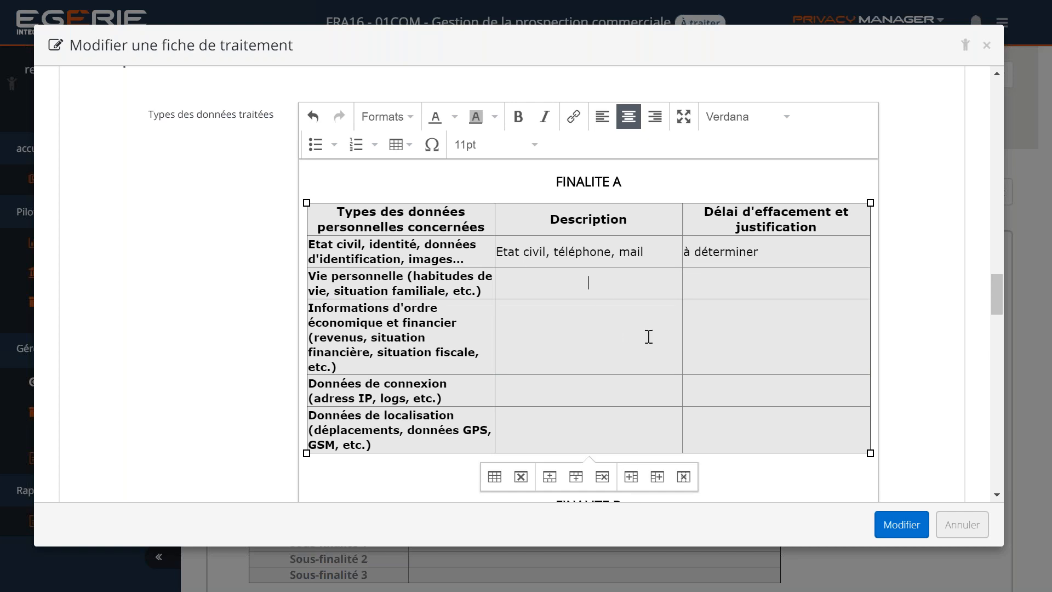
# Step: Set the Base légale du traitement to "Consentement de la personne"
pyautogui.scroll(-5, 648, 334)
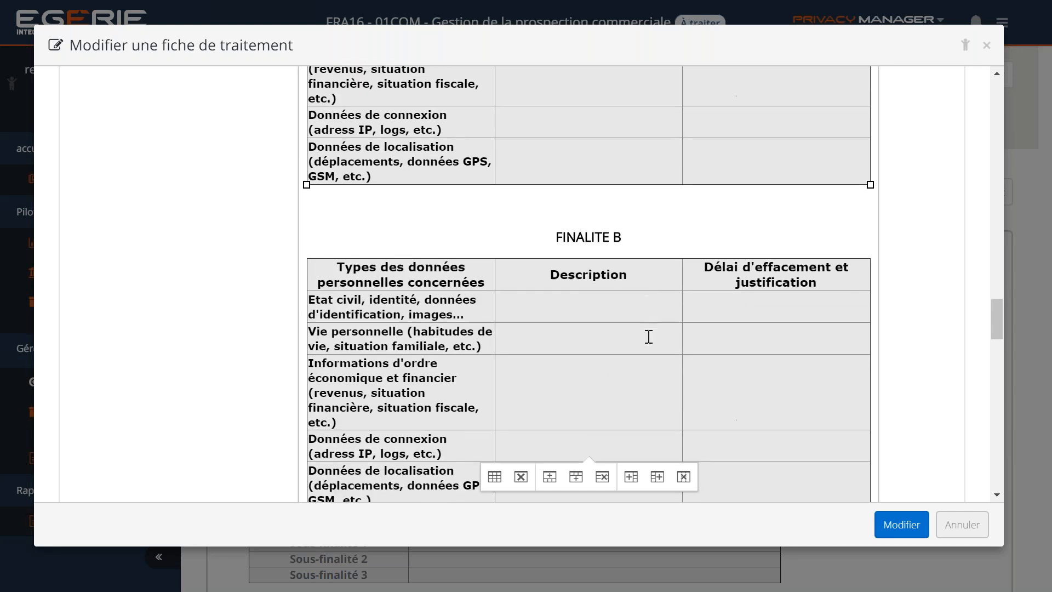
pyautogui.scroll(-2, 649, 336)
pyautogui.scroll(-4, 648, 337)
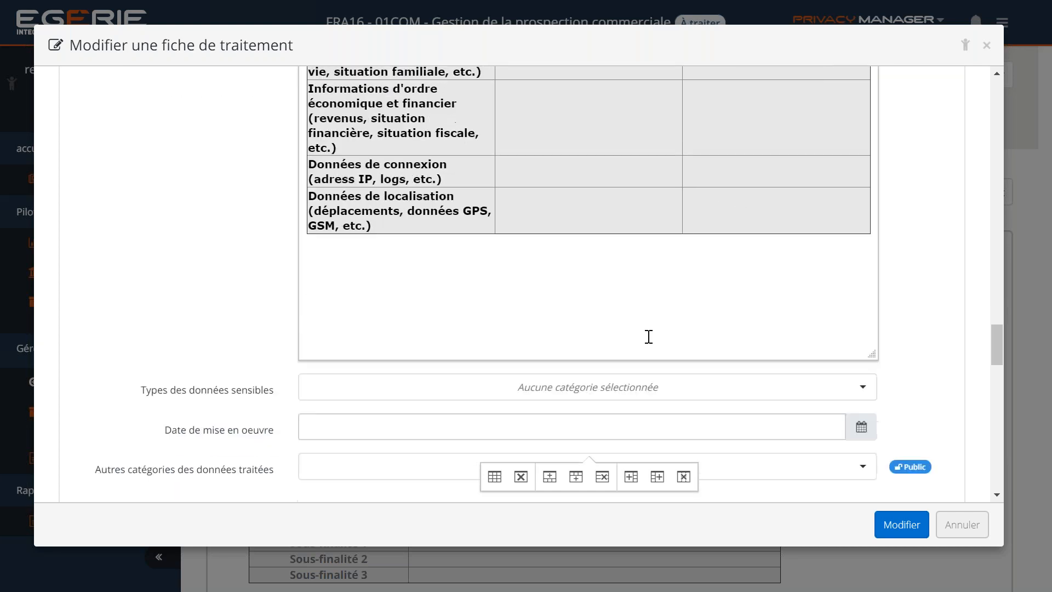
pyautogui.scroll(-5, 649, 337)
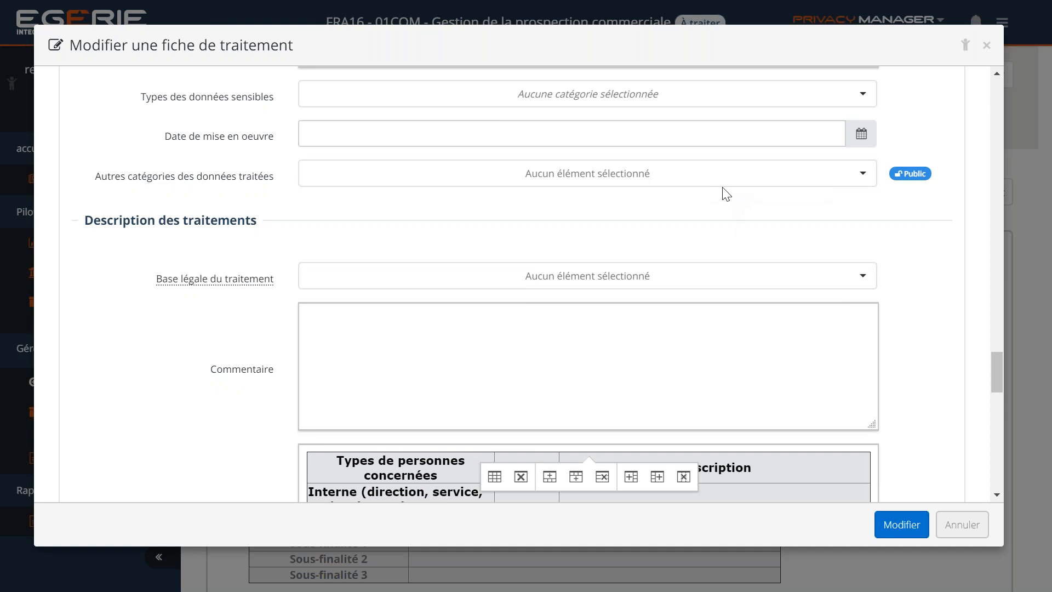
pyautogui.click(731, 176)
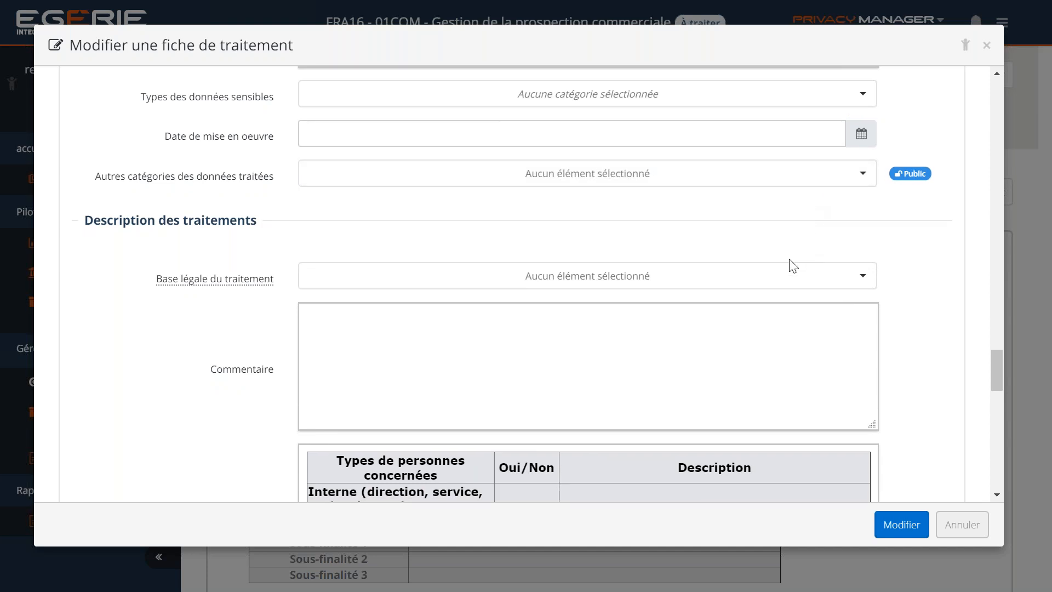
pyautogui.scroll(-2, 792, 264)
pyautogui.click(685, 181)
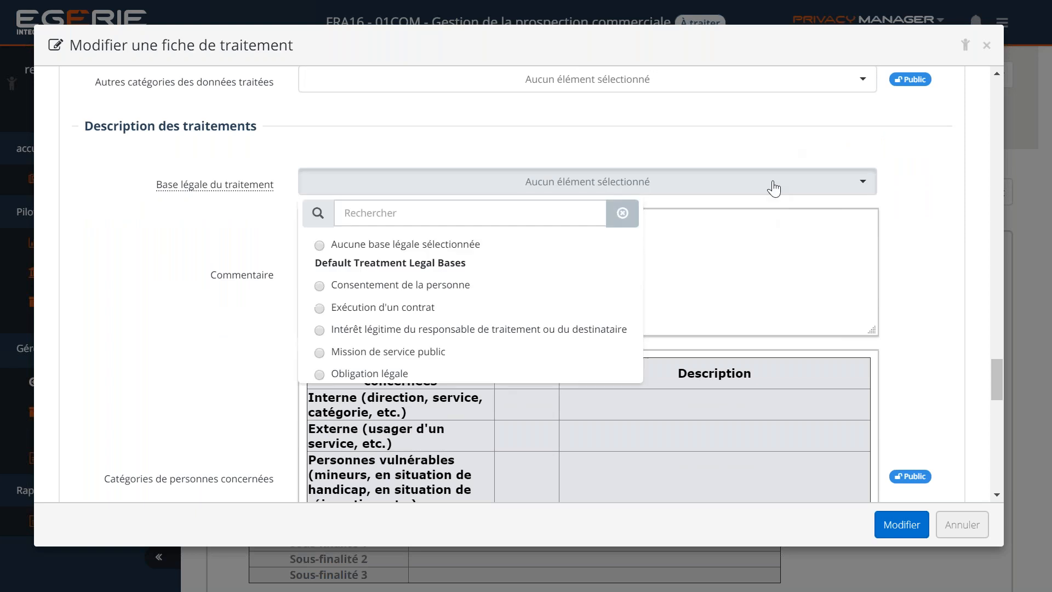
pyautogui.click(558, 285)
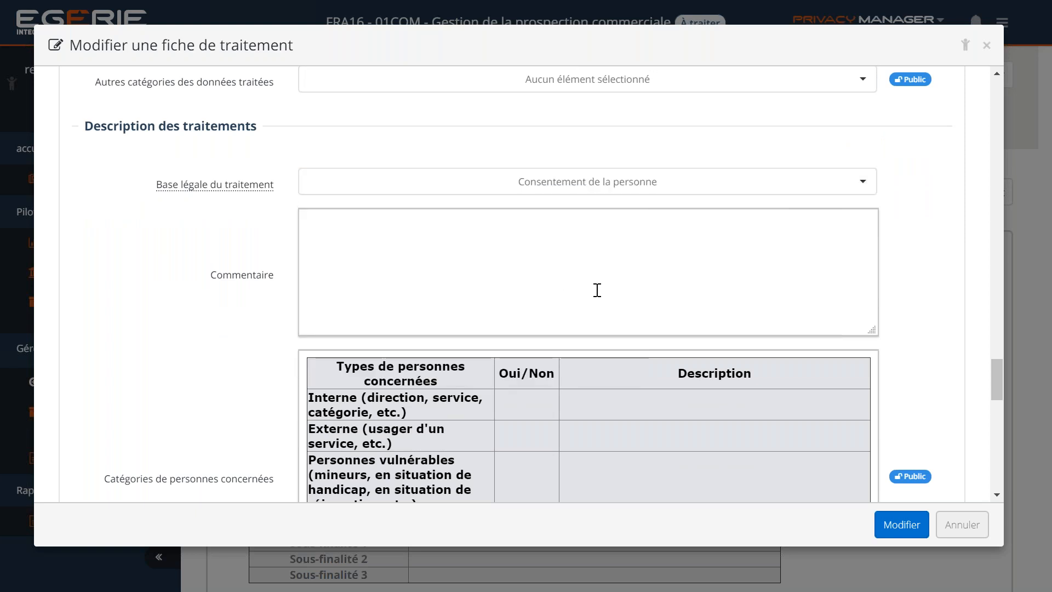
# Step: In Catégories de personnes concernées, enter "Oui" in the Oui/Non cell of the Externe row
pyautogui.scroll(-4, 597, 290)
pyautogui.scroll(-1, 578, 347)
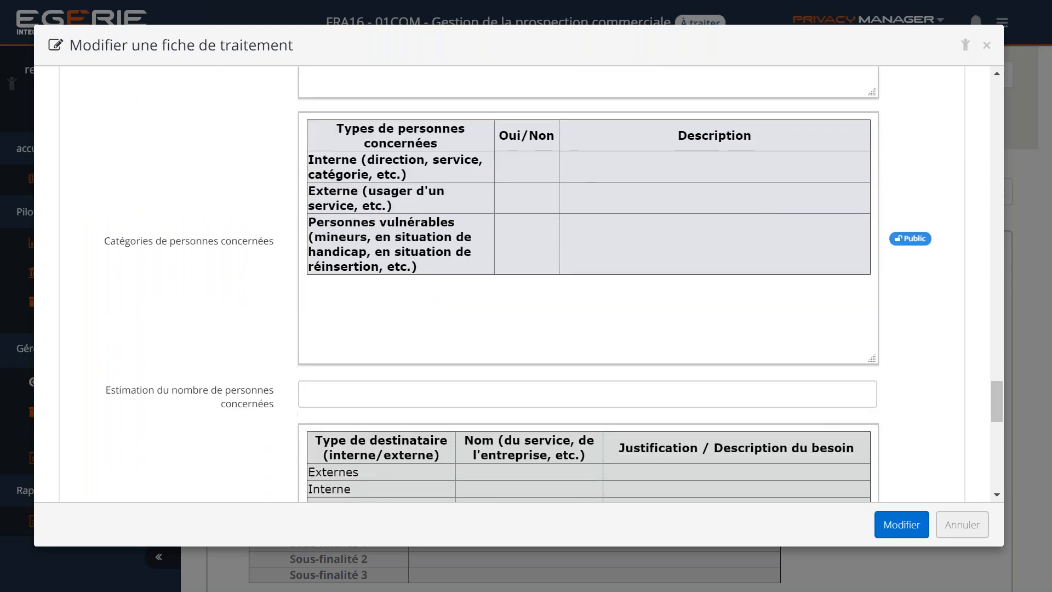
pyautogui.click(528, 200)
pyautogui.write('Oui')
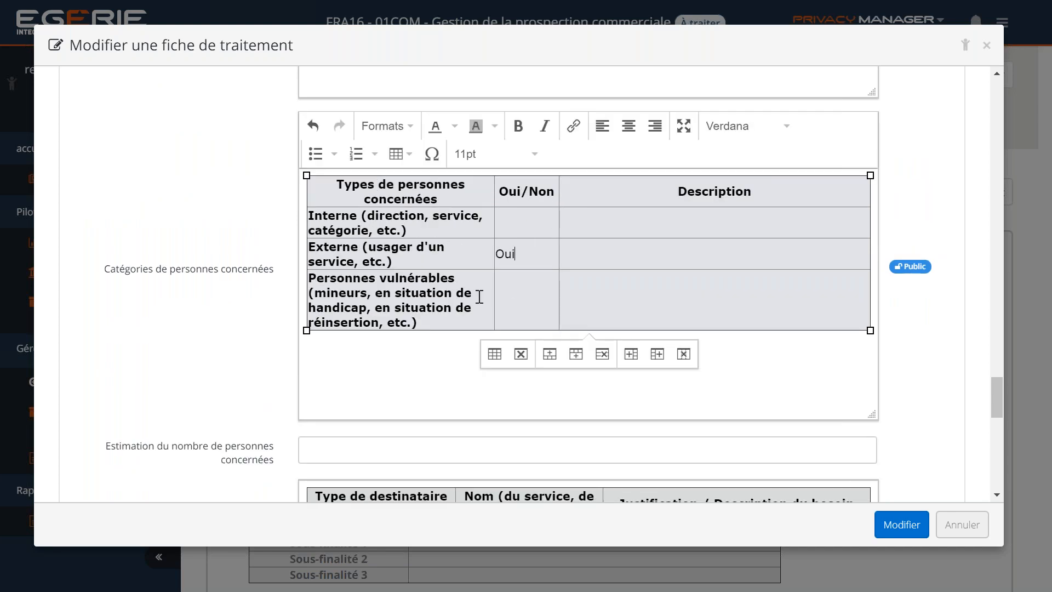
# Step: Examine the recipient and DPO fields and the available options for Catégorisation du traitement à risques
pyautogui.scroll(-5, 479, 296)
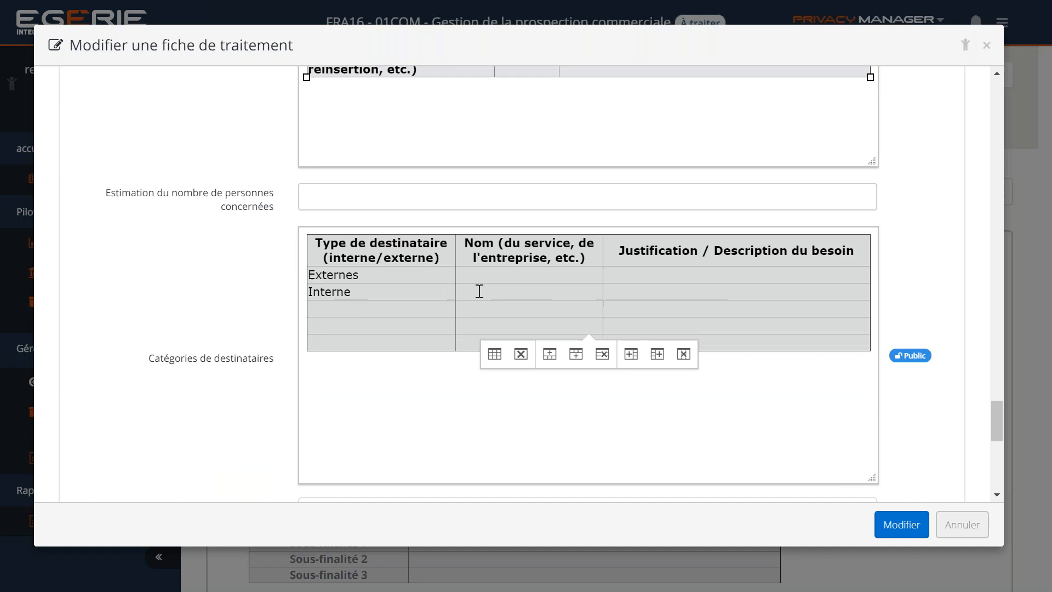
pyautogui.scroll(-5, 497, 284)
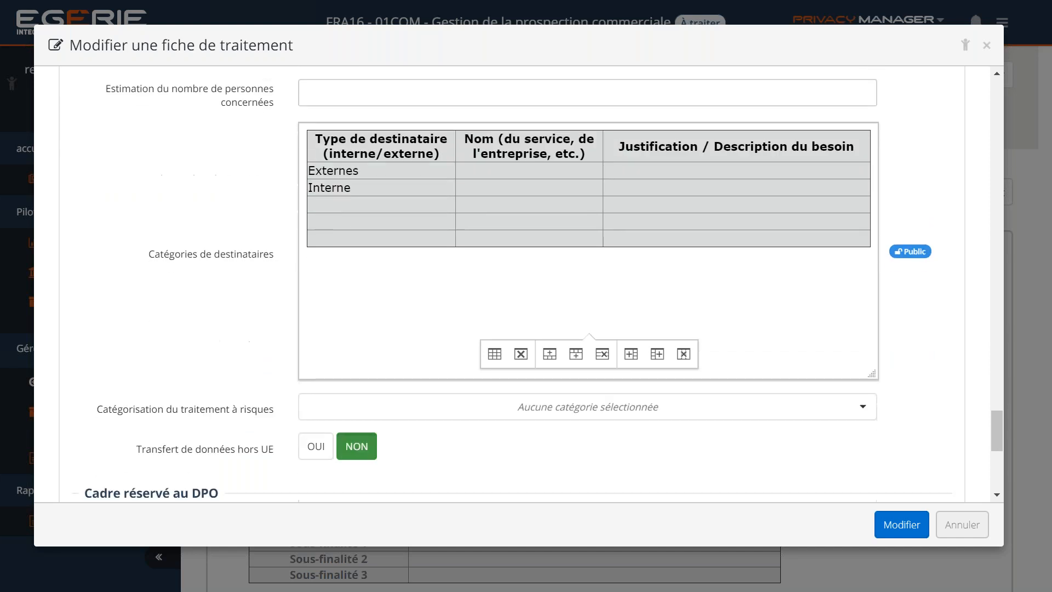
pyautogui.scroll(-2, 497, 284)
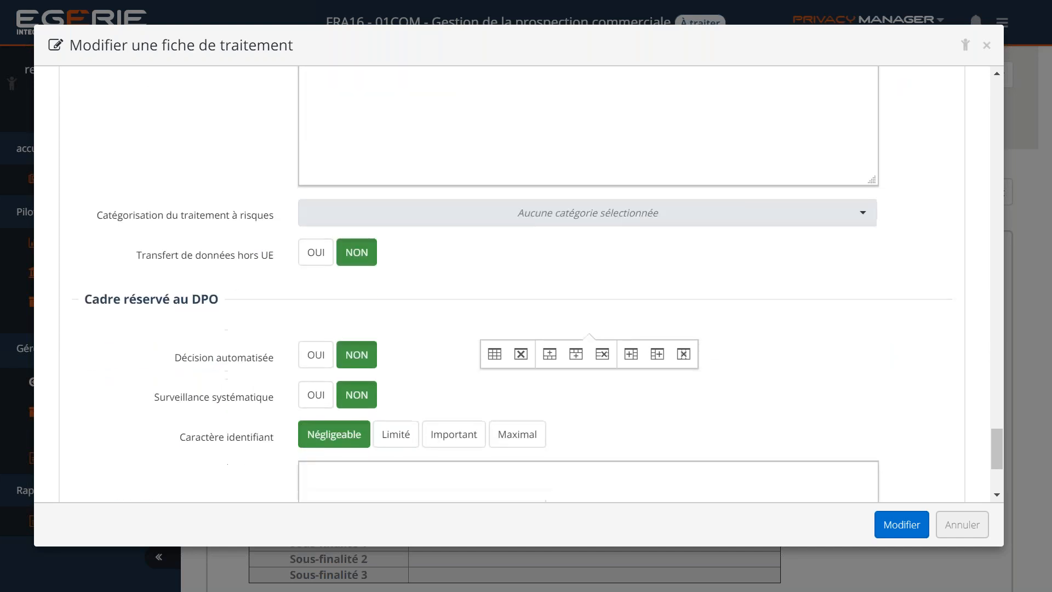
pyautogui.click(570, 221)
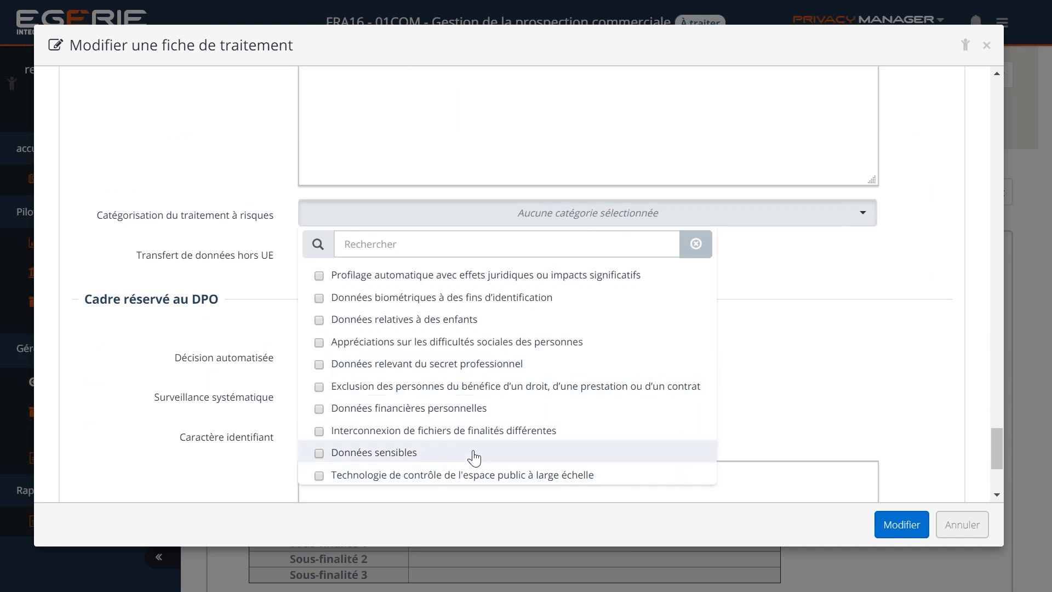
pyautogui.click(820, 283)
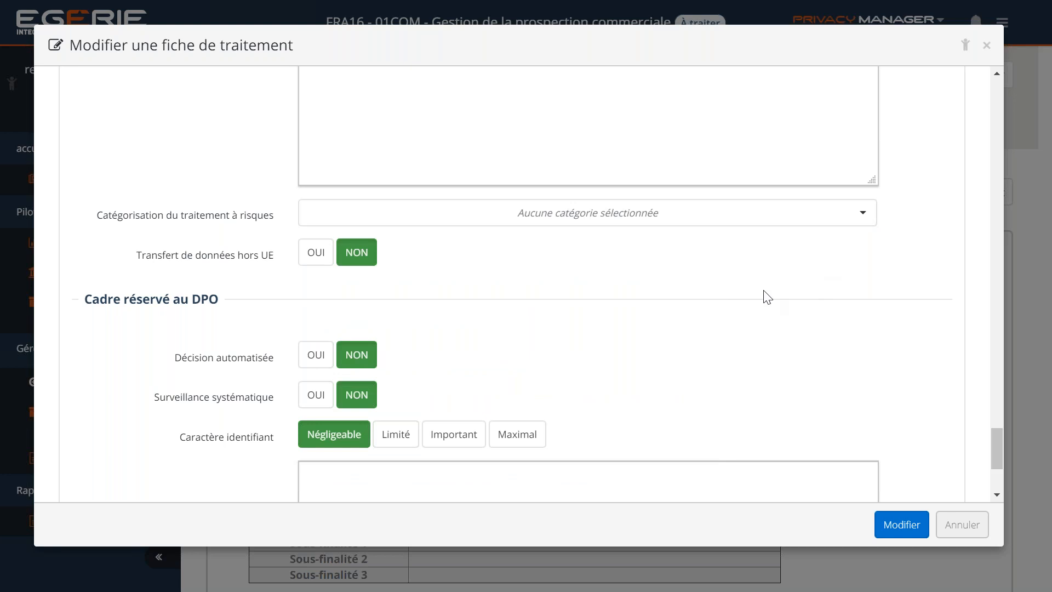
pyautogui.scroll(-3, 767, 297)
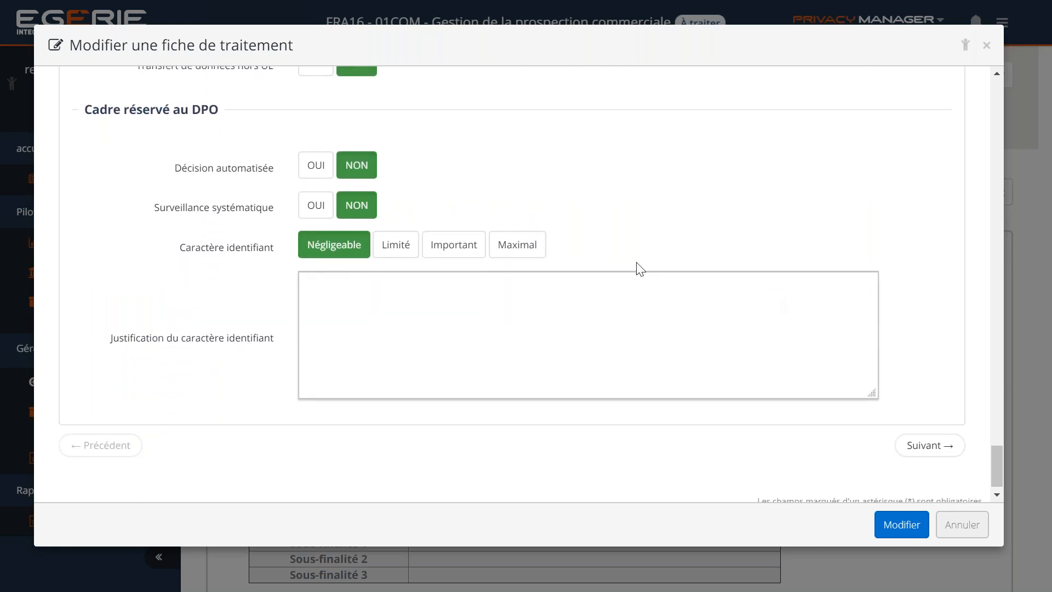
pyautogui.scroll(3, 658, 235)
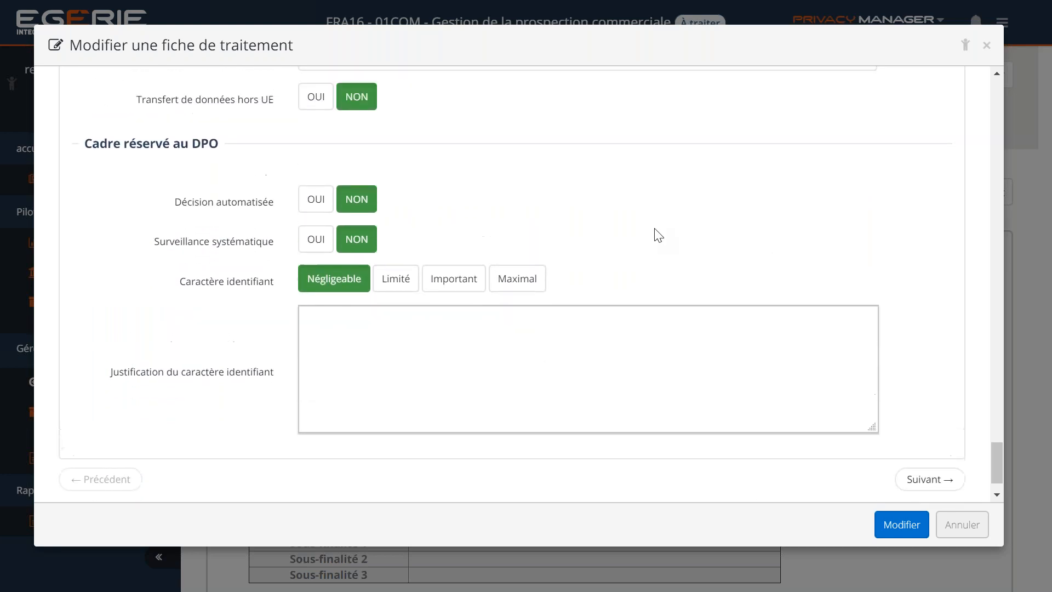
pyautogui.scroll(8, 658, 235)
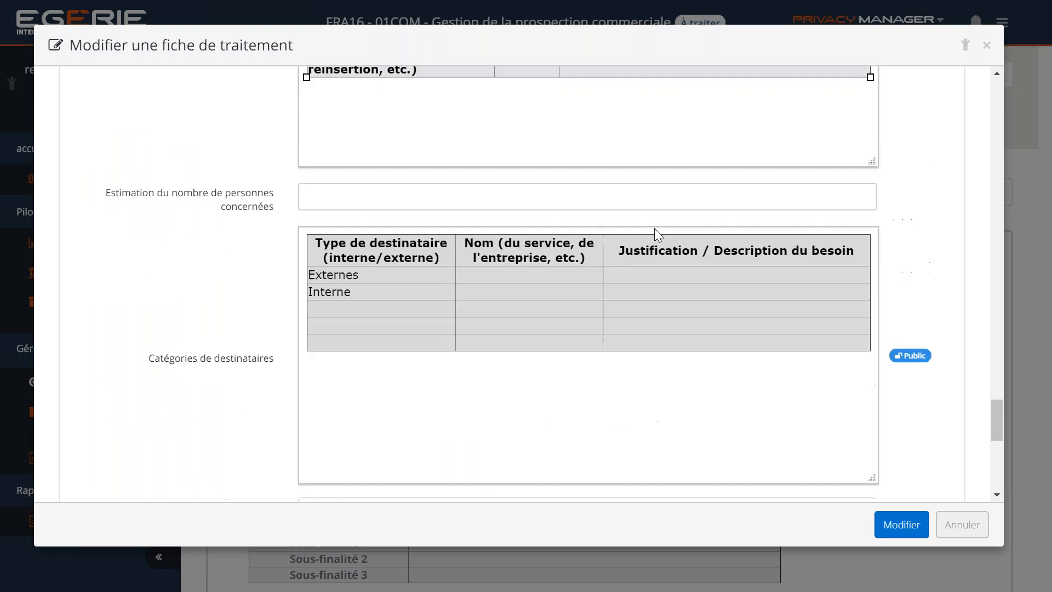
# Step: Enter "Prospects et clients" as the Description of the Externe row in Catégories de personnes concernées
pyautogui.scroll(3, 658, 235)
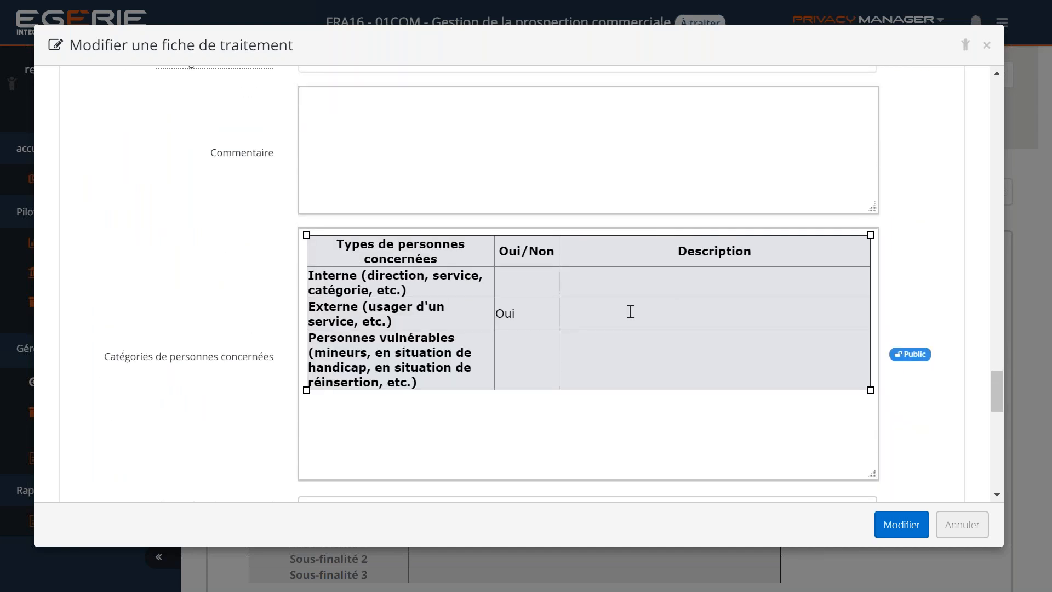
pyautogui.click(630, 312)
pyautogui.press('Down')
pyautogui.press('Down')
pyautogui.write('Prospects et clients')
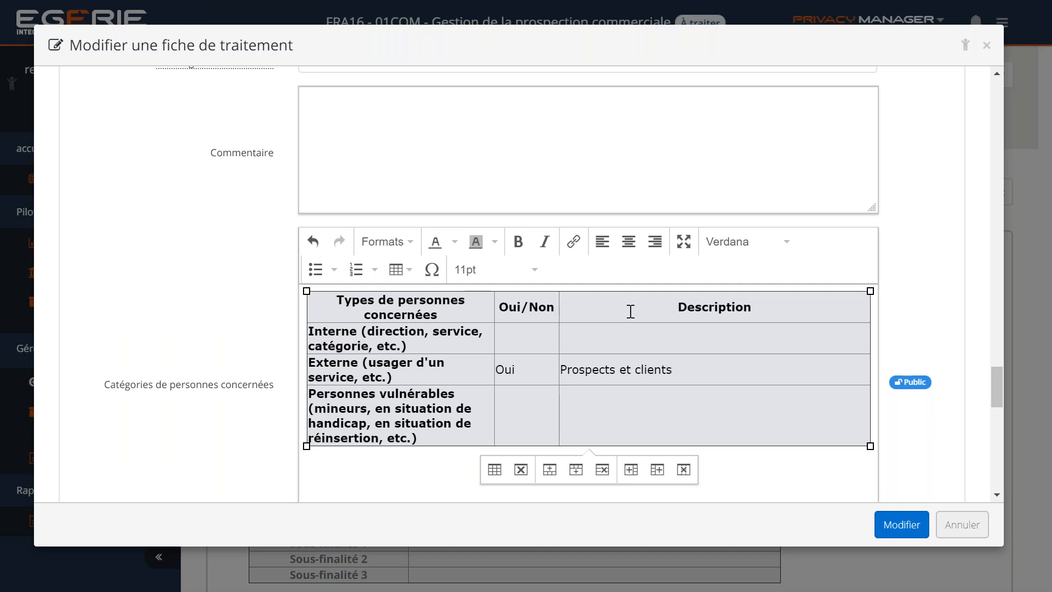
# Step: Look back over the completed fields and save the changes to the processing record
pyautogui.scroll(1, 631, 311)
pyautogui.scroll(6, 631, 311)
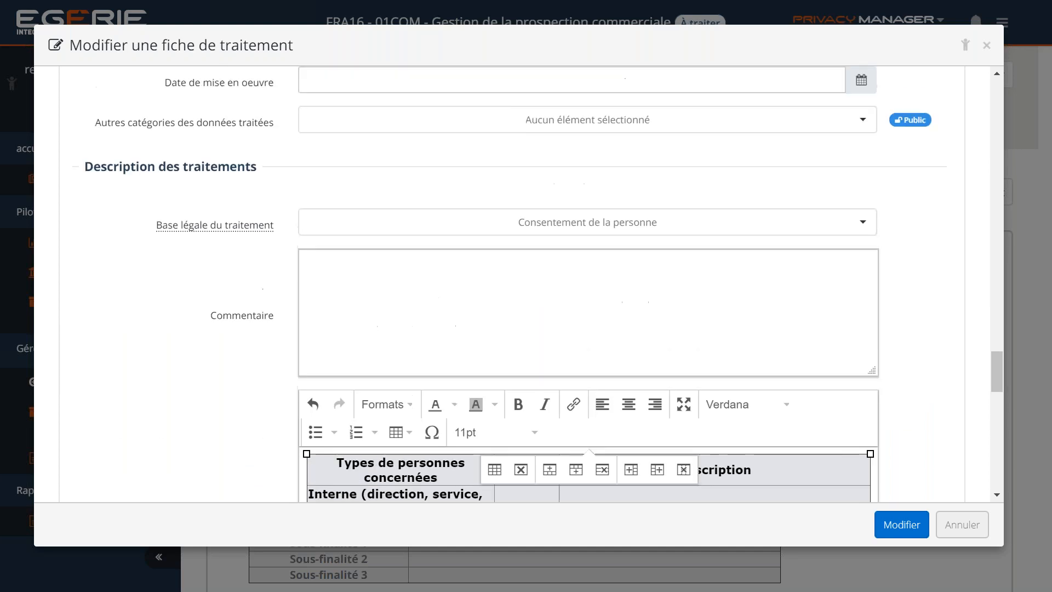
pyautogui.scroll(1, 648, 361)
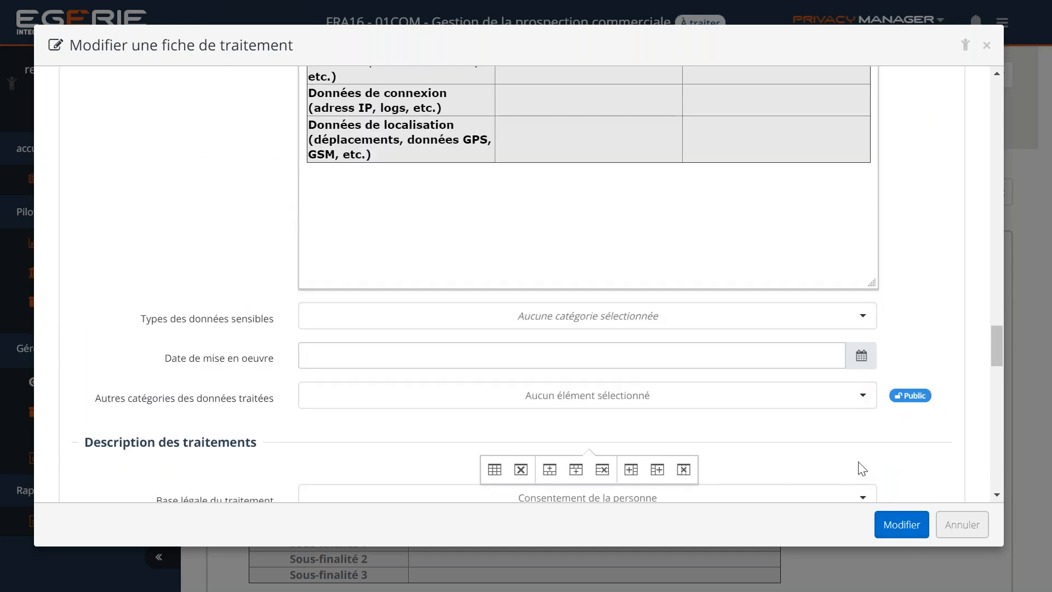
pyautogui.scroll(-1, 849, 383)
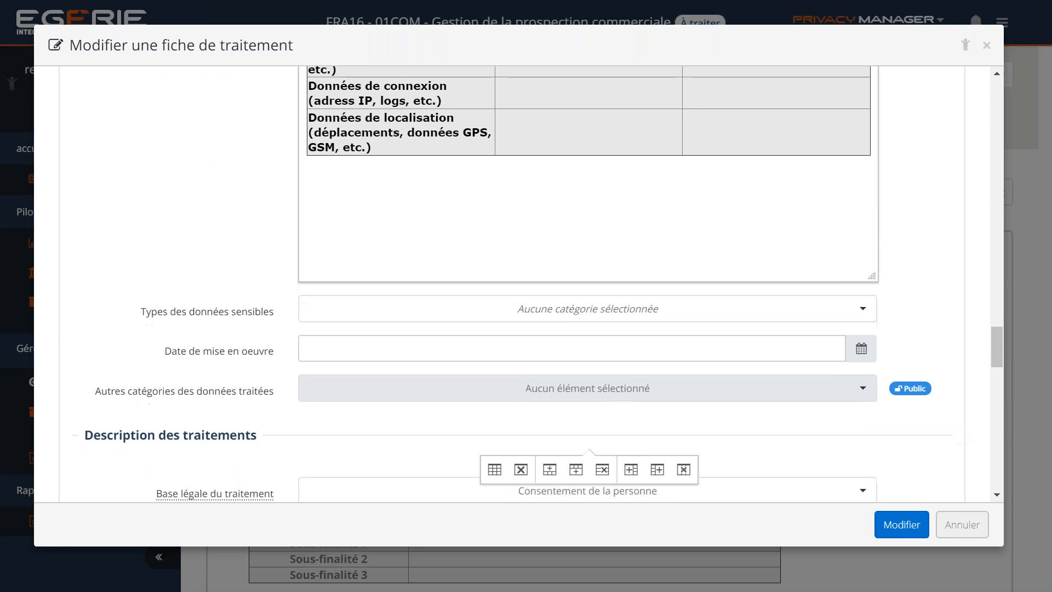
pyautogui.scroll(10, 849, 373)
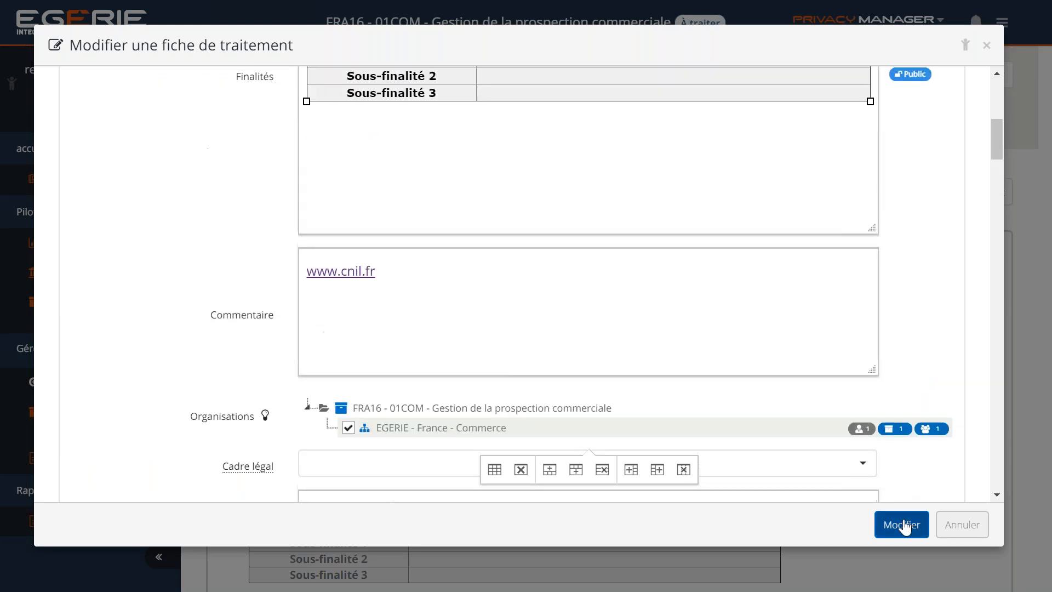
pyautogui.click(903, 526)
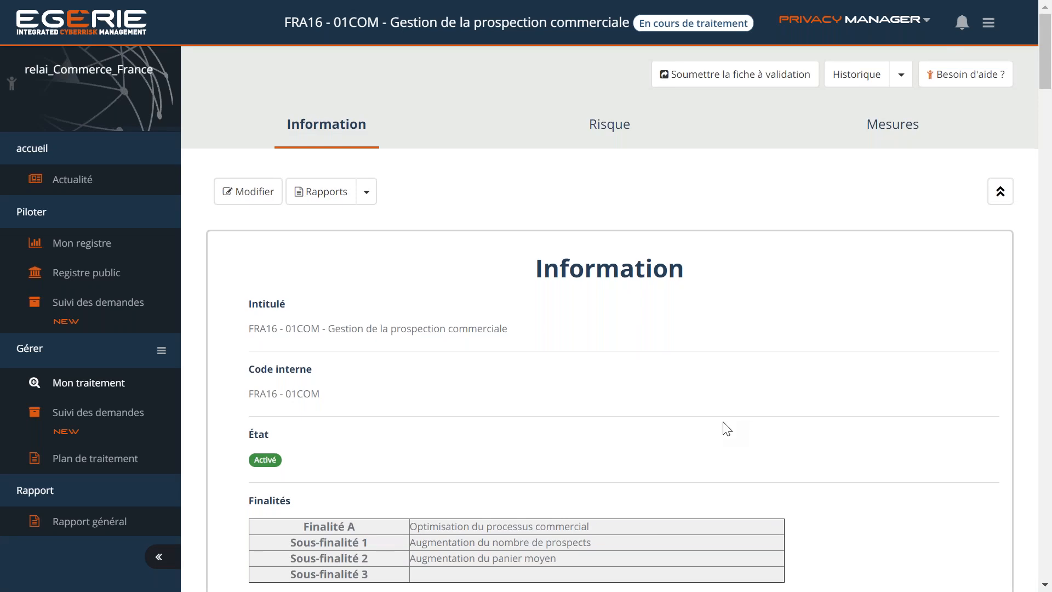
# Step: Review the saved record's Information section, focusing on the entries under Finalité A and Finalité B
pyautogui.scroll(-2, 723, 427)
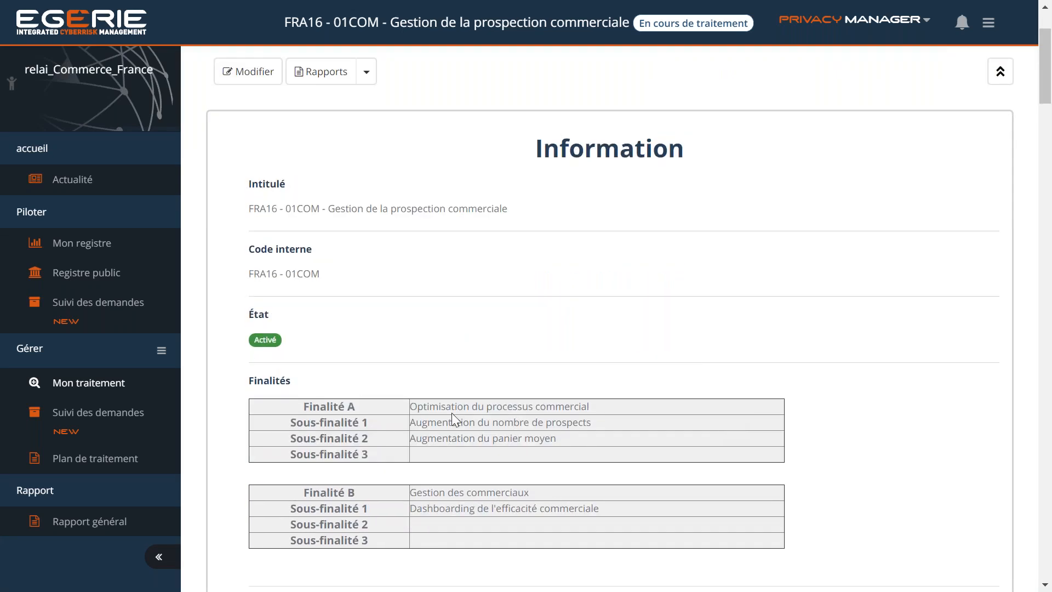
pyautogui.tripleClick(469, 406)
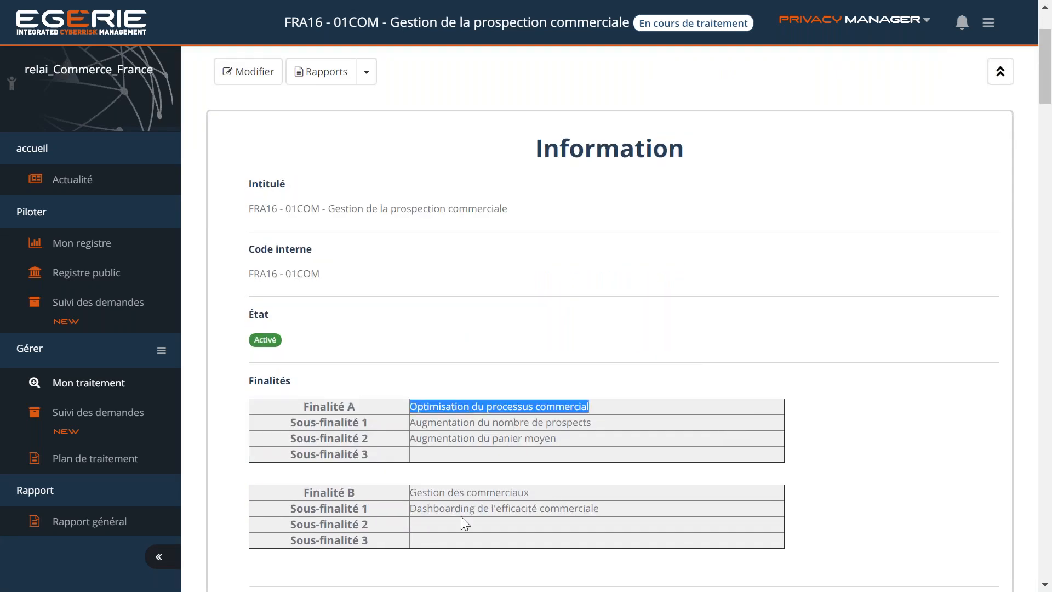
pyautogui.moveTo(468, 482); pyautogui.dragTo(468, 488)
pyautogui.tripleClick(468, 488)
pyautogui.click(468, 488)
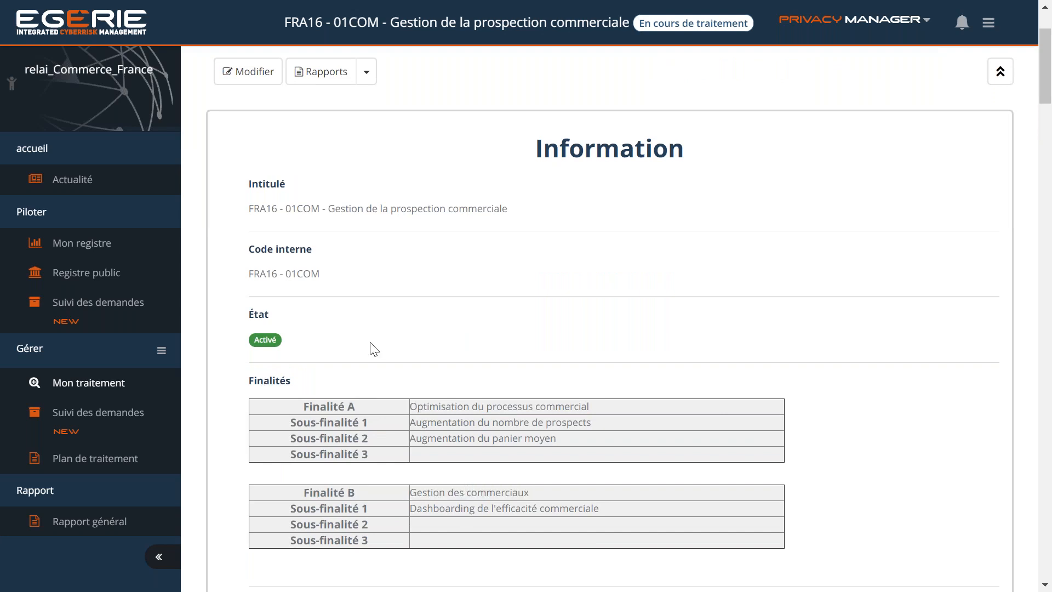
pyautogui.scroll(-3, 374, 349)
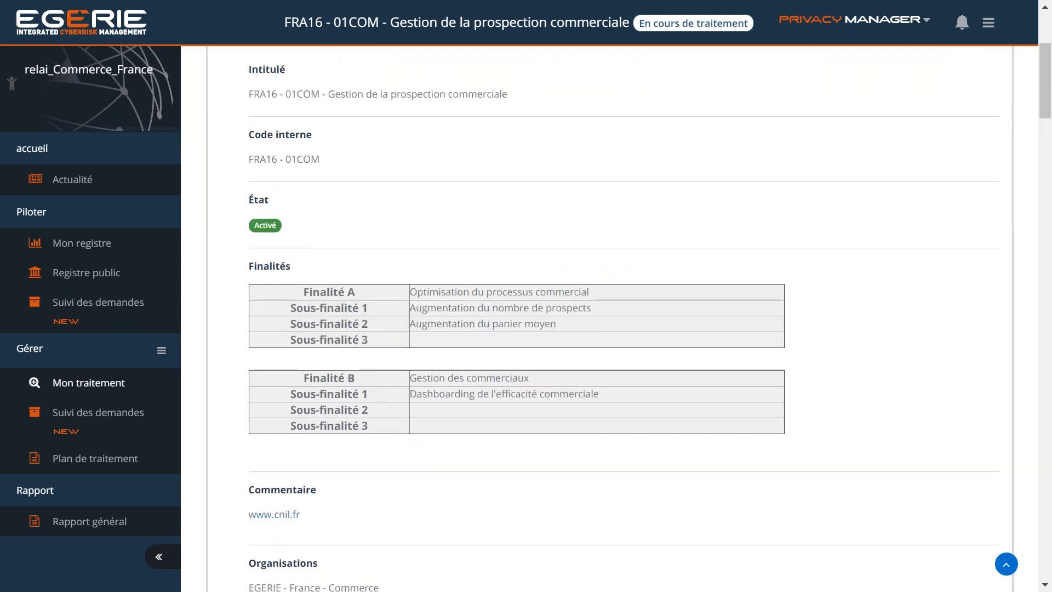
pyautogui.tripleClick(521, 235)
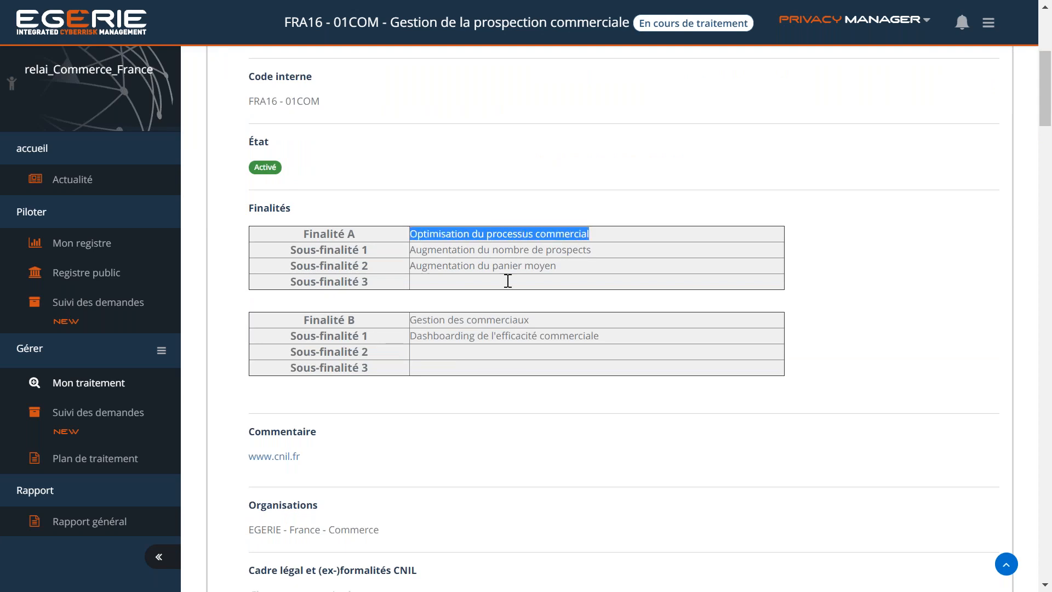
# Step: Review the rest of the saved record, from Finalité B and its comment through the actors, data and processing descriptions to the DPO section
pyautogui.tripleClick(498, 320)
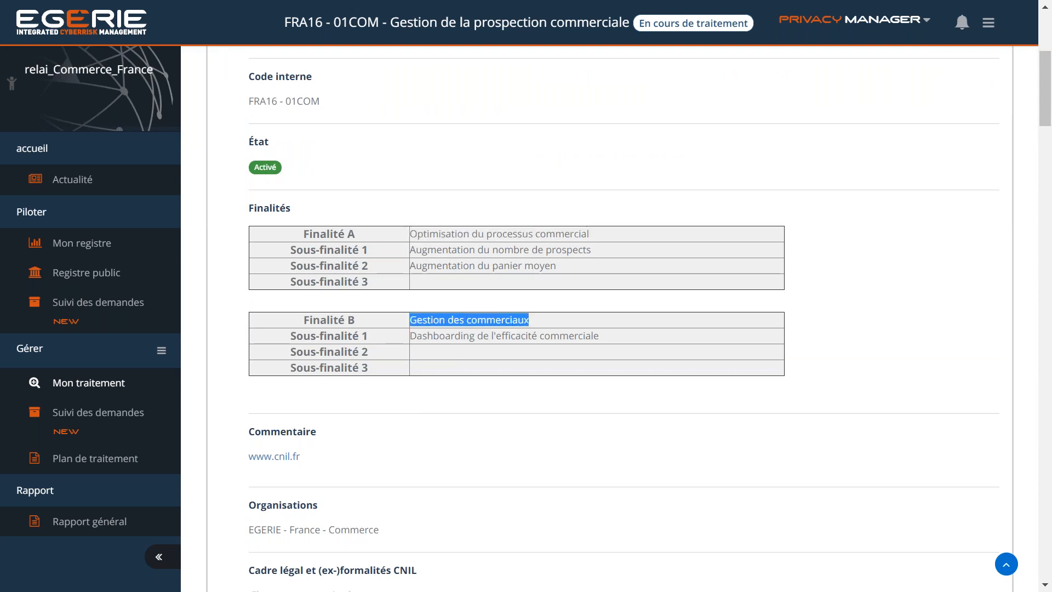
pyautogui.click(499, 319)
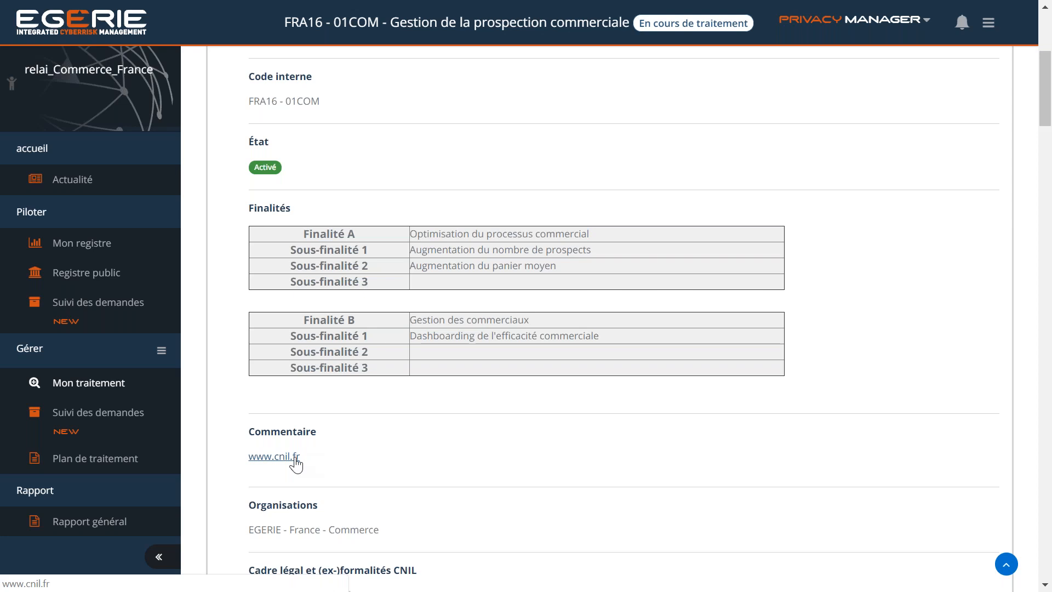
pyautogui.click(296, 465)
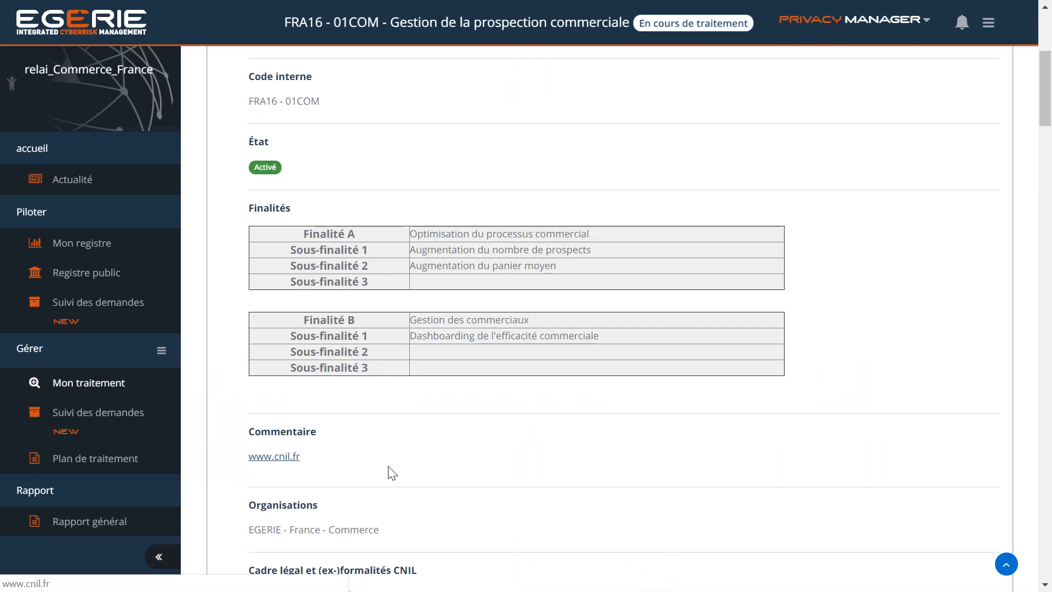
pyautogui.scroll(-3, 392, 472)
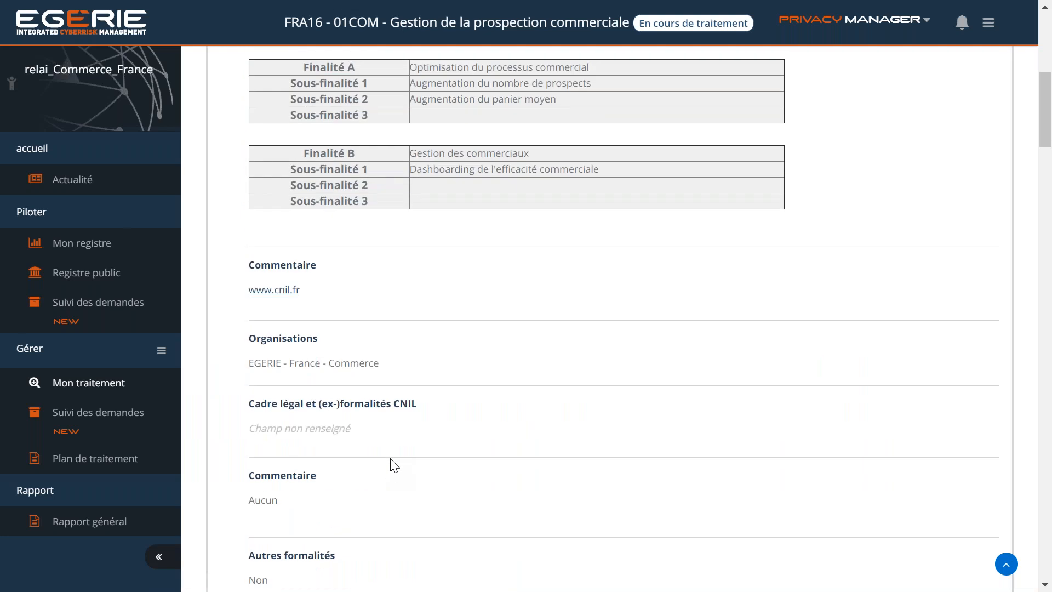
pyautogui.scroll(-5, 394, 455)
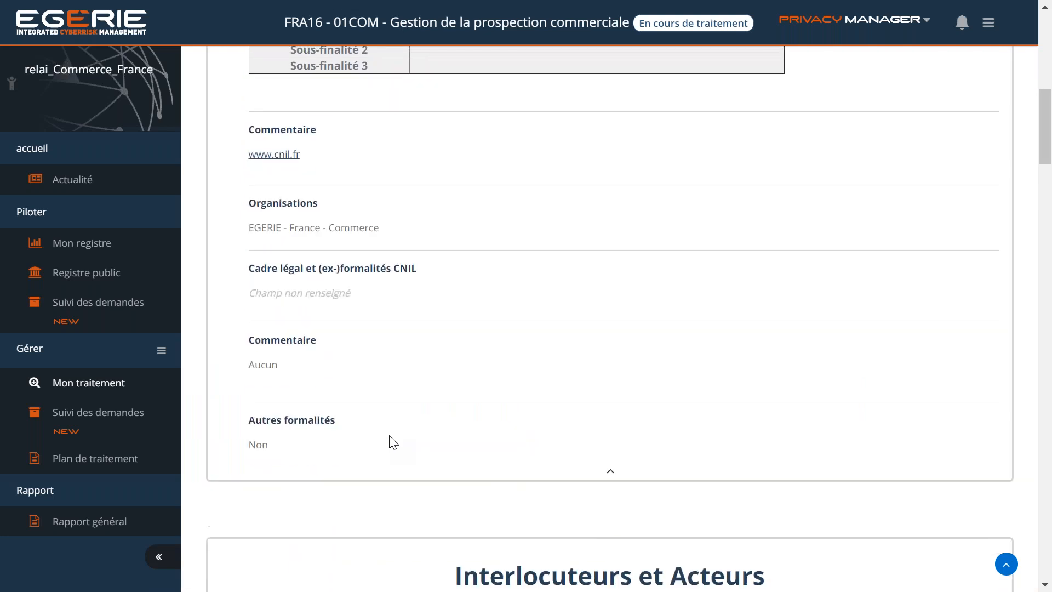
pyautogui.scroll(-7, 393, 443)
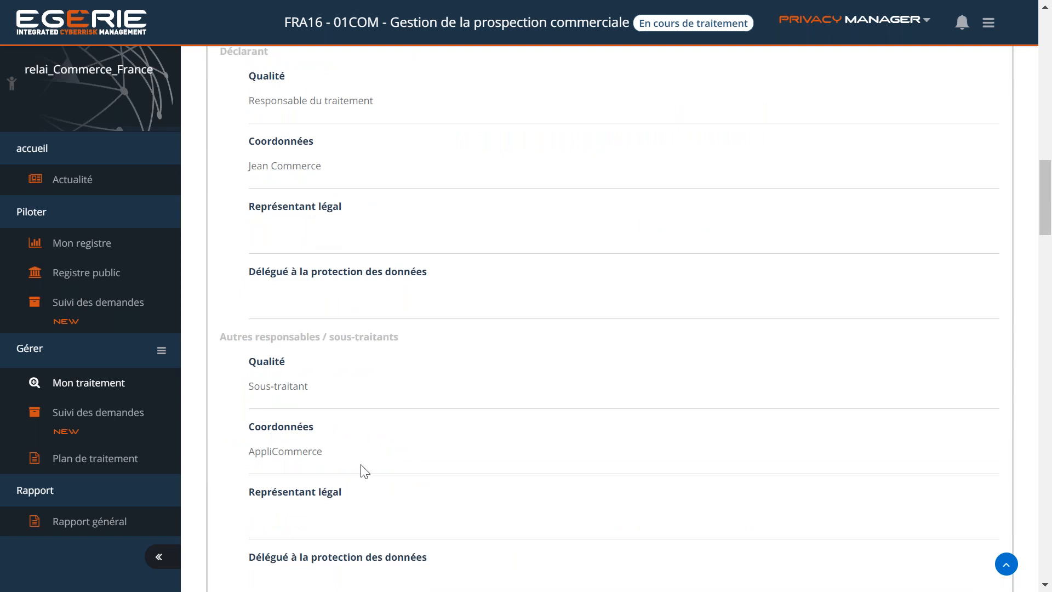
pyautogui.scroll(-1, 362, 470)
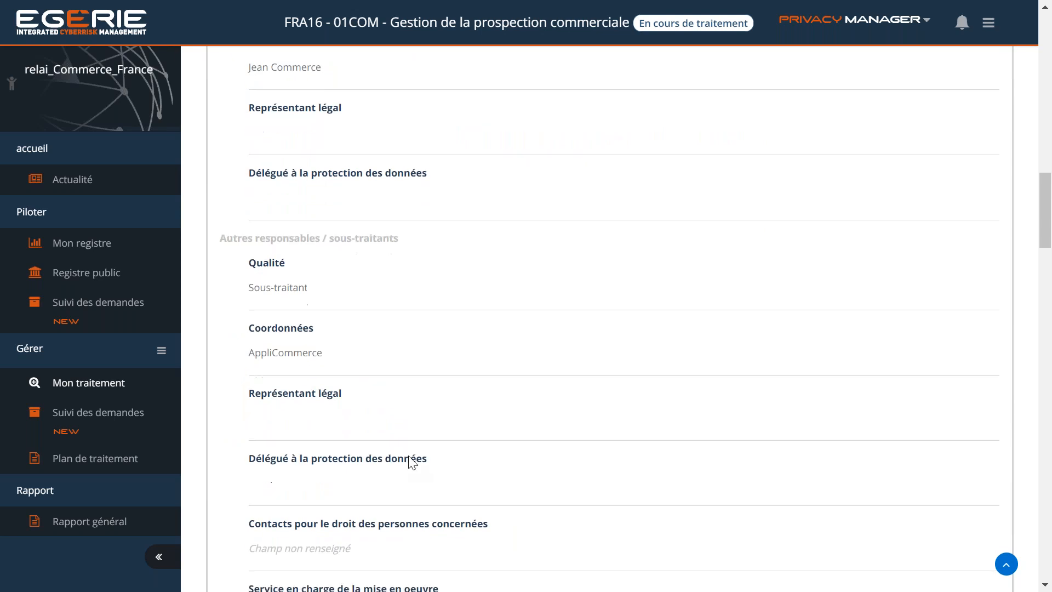
pyautogui.scroll(-5, 412, 463)
pyautogui.scroll(-5, 389, 247)
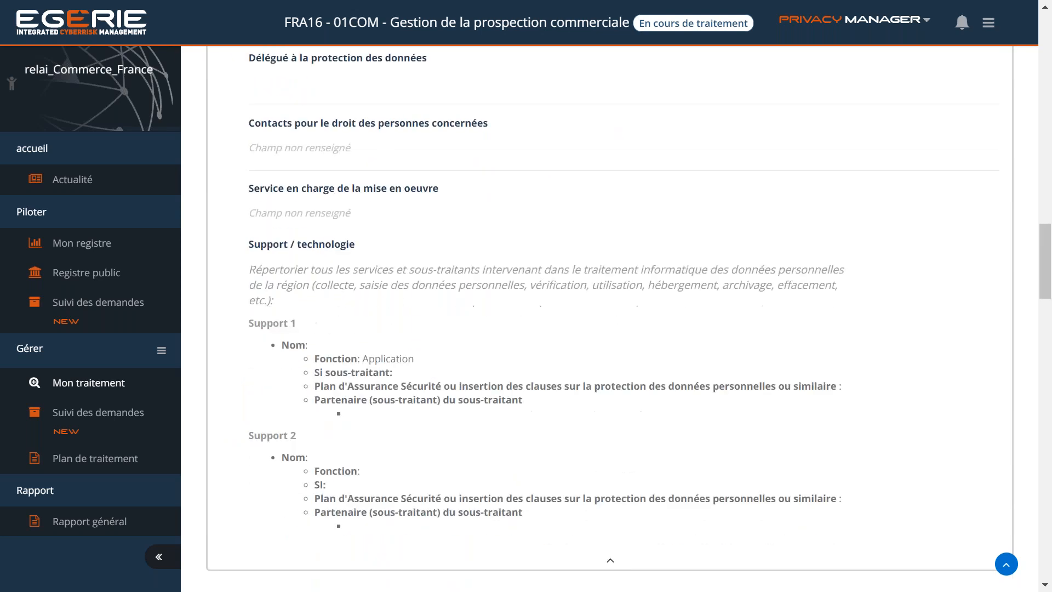
pyautogui.scroll(-8, 458, 450)
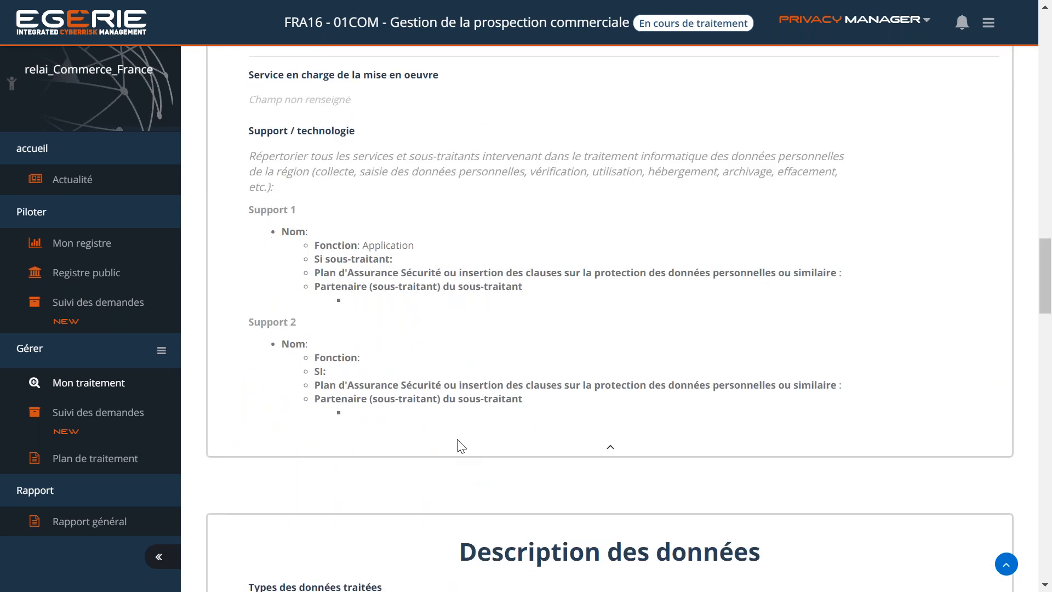
pyautogui.scroll(-20, 462, 439)
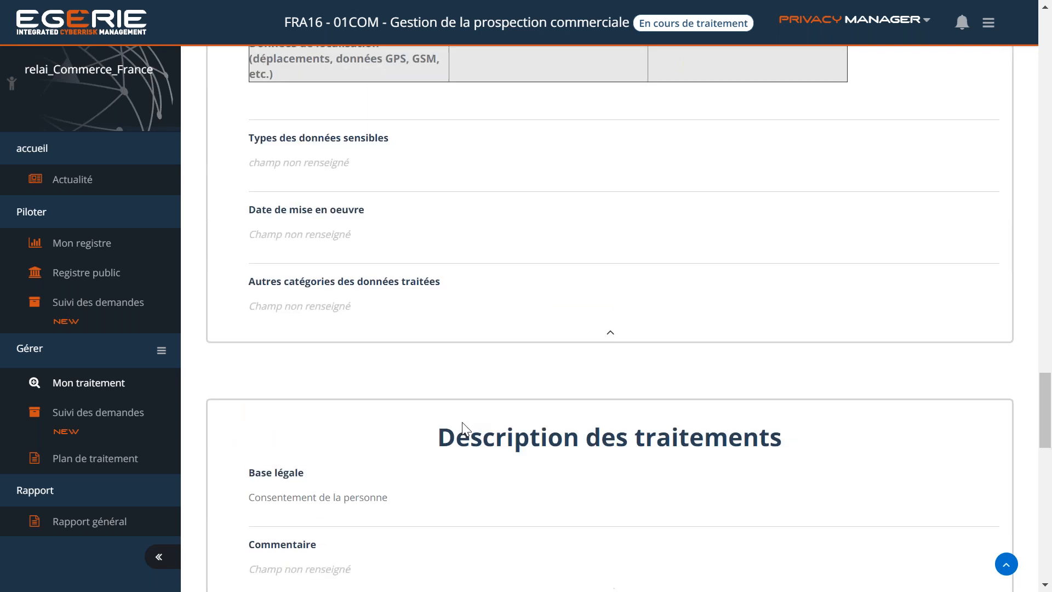
pyautogui.scroll(15, 464, 424)
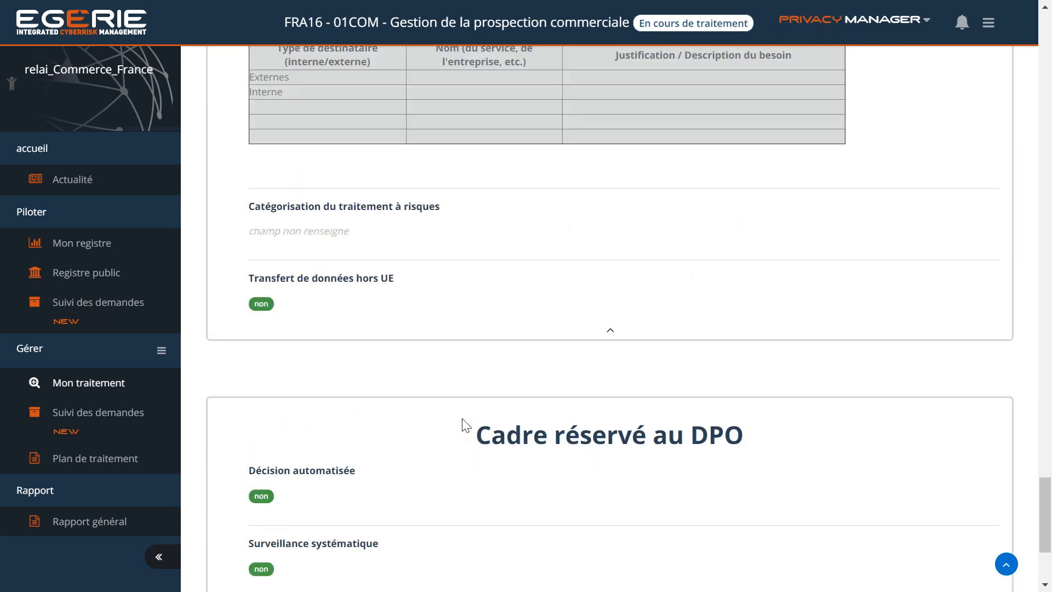
# Step: Submit the commercial prospecting record for validation and confirm the submission without a comment
pyautogui.scroll(20, 465, 425)
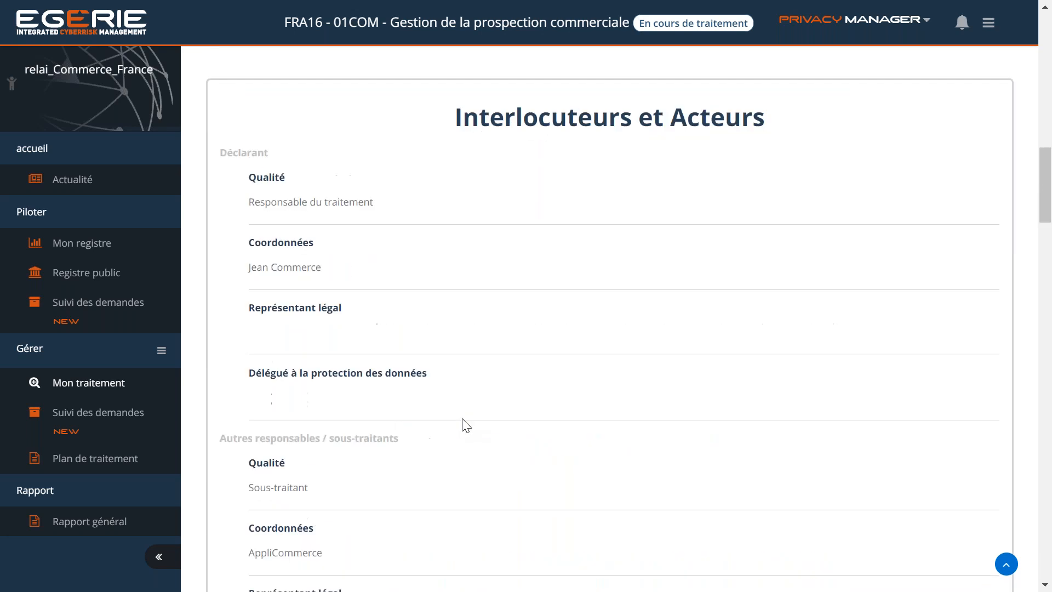
pyautogui.click(722, 76)
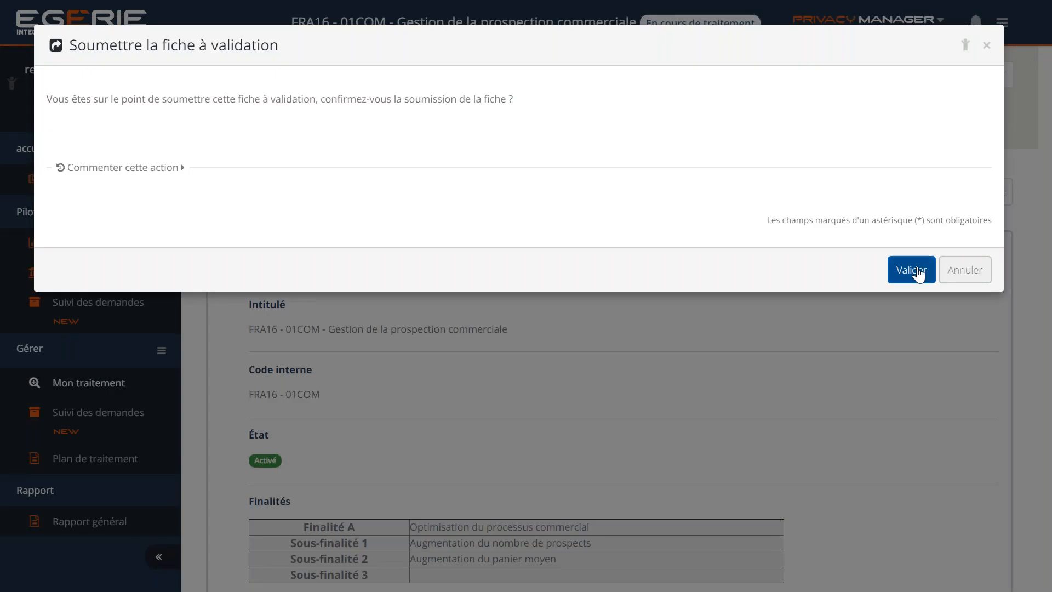
pyautogui.click(918, 274)
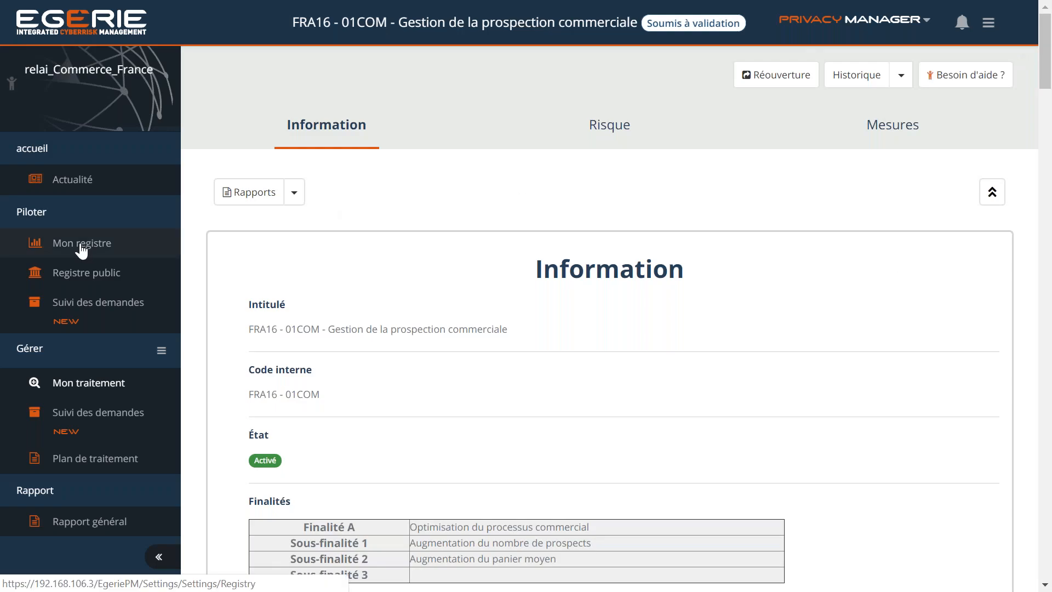
# Step: Open Mon registre and check the Statut of the commercial prospecting record
pyautogui.click(81, 249)
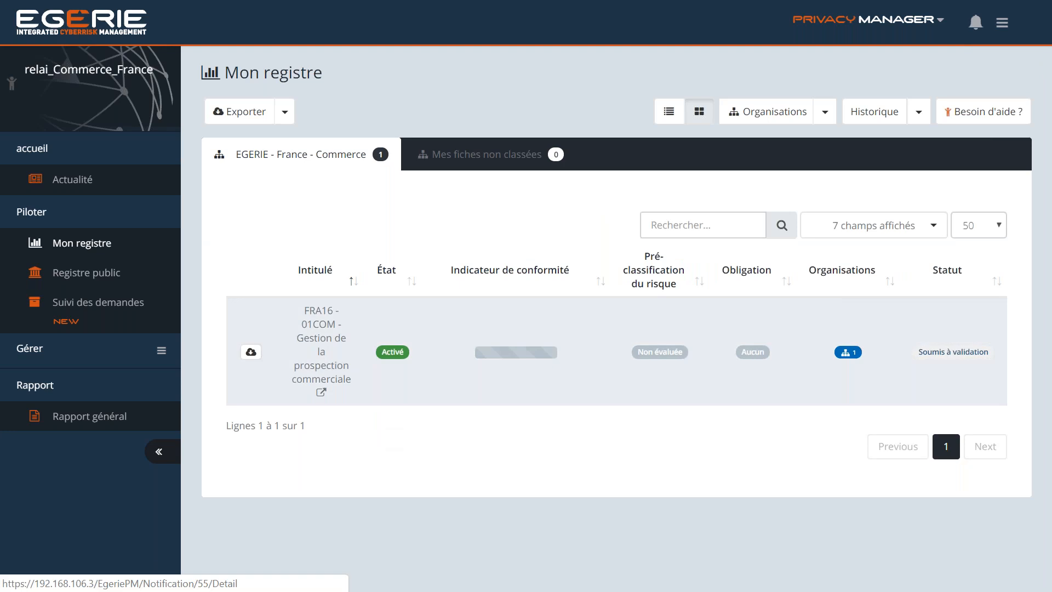
pyautogui.tripleClick(968, 354)
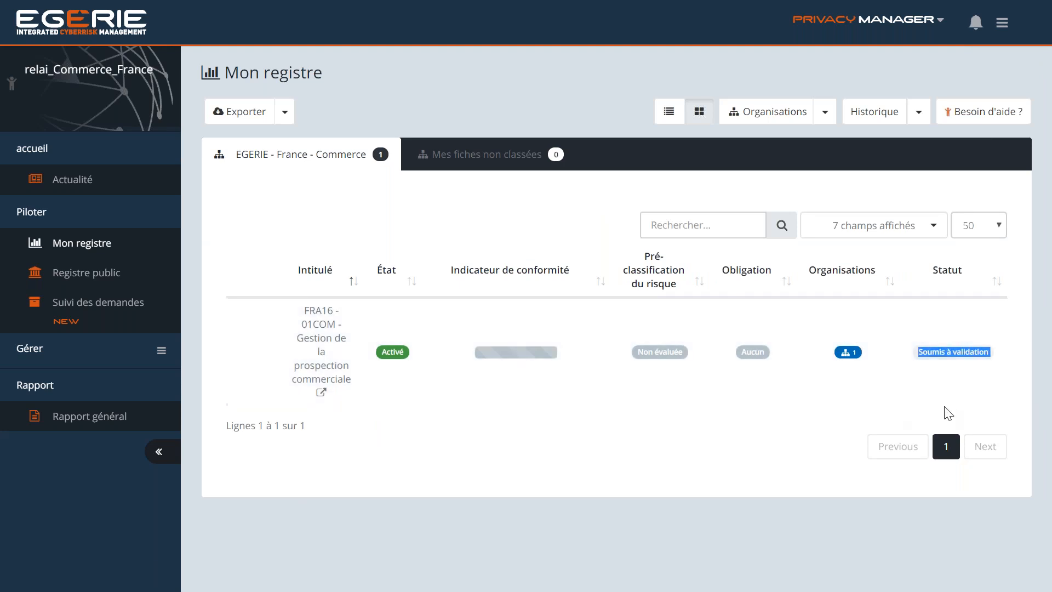
pyautogui.click(959, 364)
# Step: Set the register's displayed fields to Intitulé, Finalités, Déclarant, Sous-traitants, Organisations and Statut
pyautogui.click(928, 237)
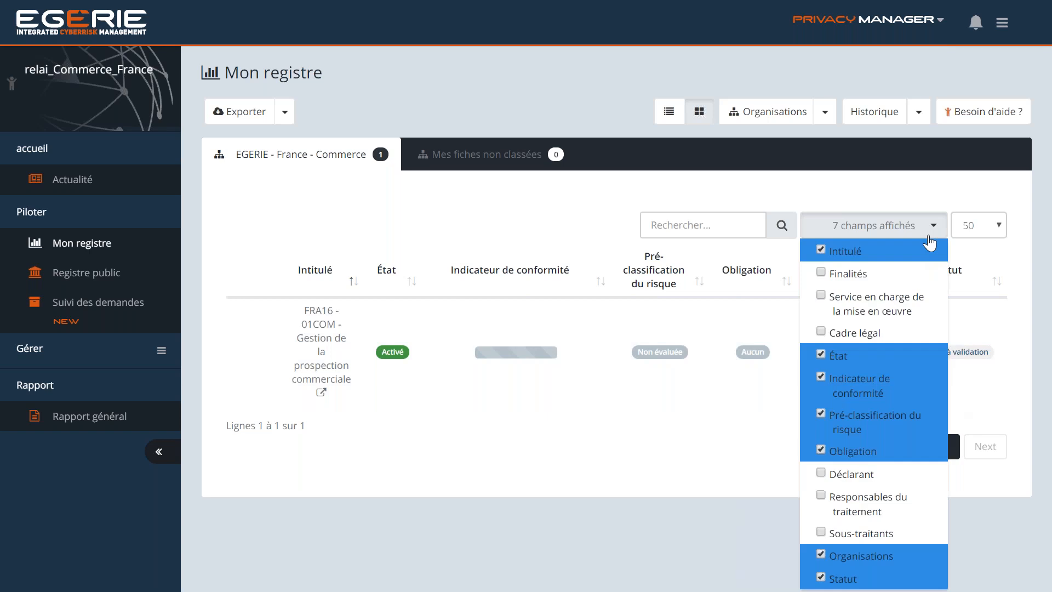
pyautogui.click(853, 279)
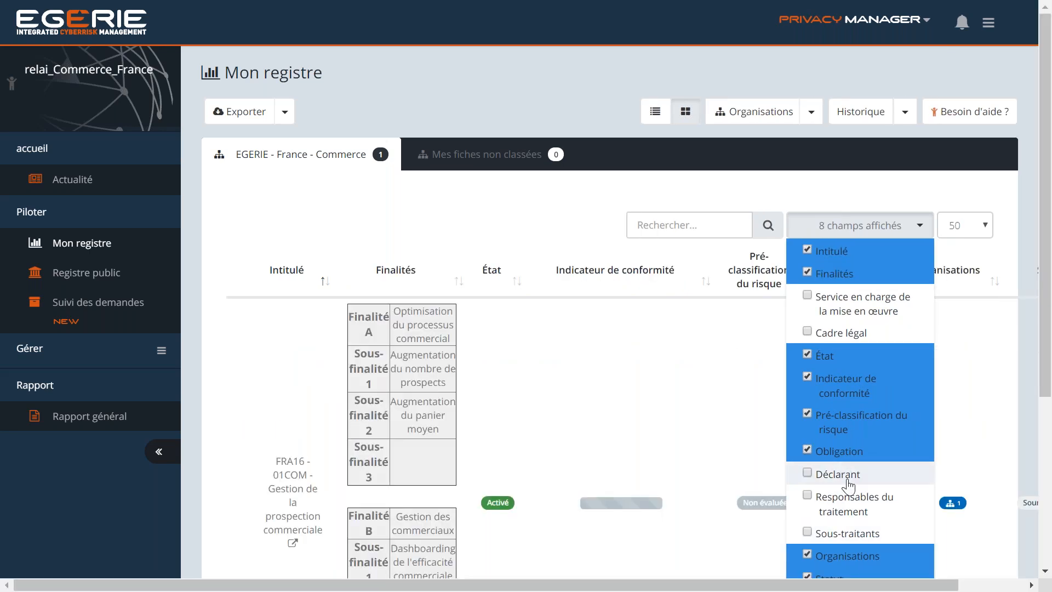
pyautogui.click(856, 386)
pyautogui.click(855, 417)
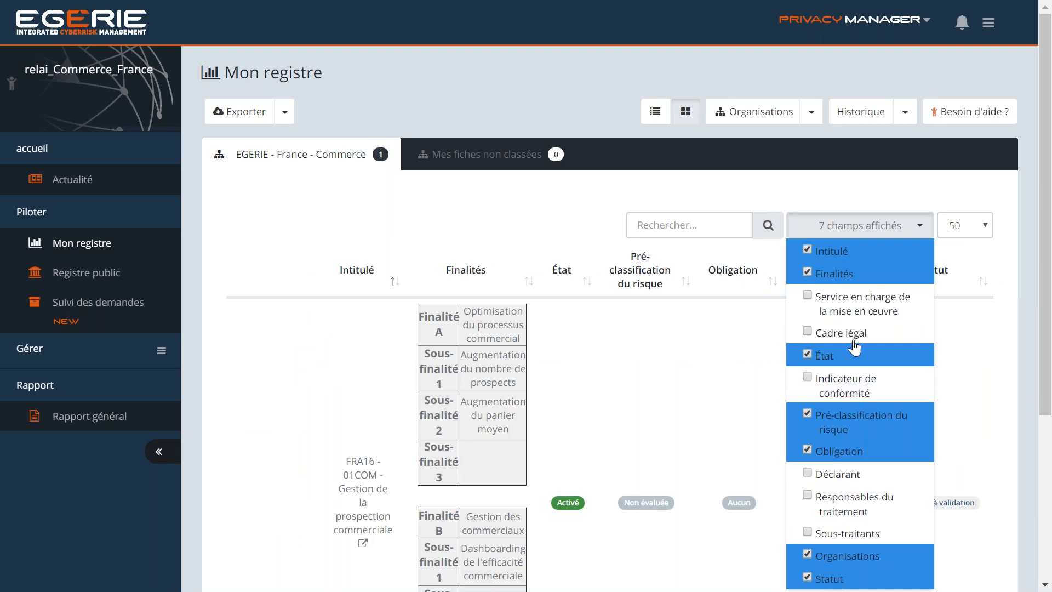
pyautogui.click(855, 362)
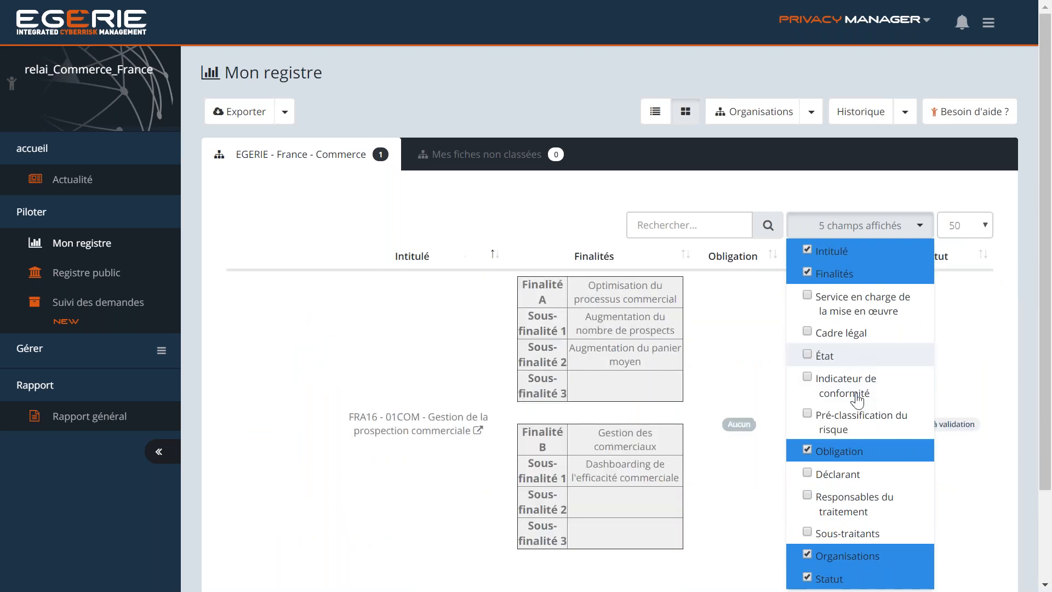
pyautogui.click(868, 453)
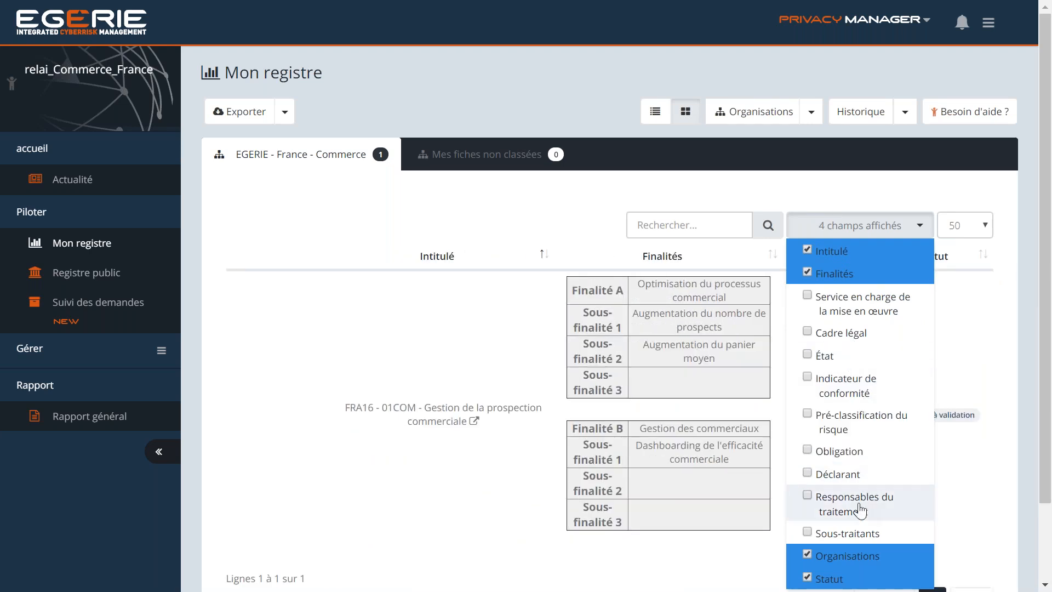
pyautogui.click(854, 537)
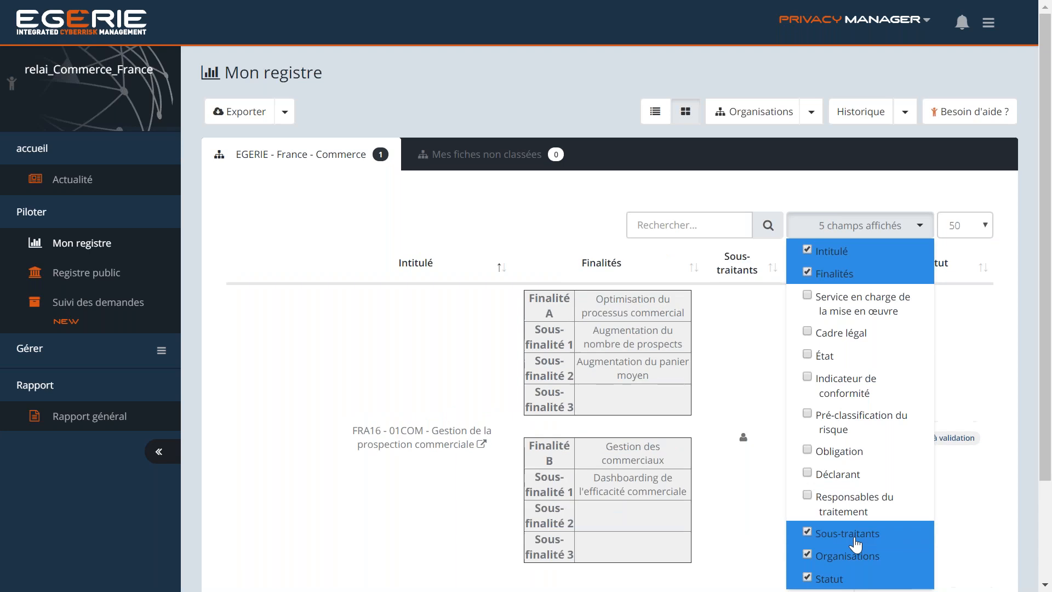
pyautogui.click(873, 474)
pyautogui.click(1011, 440)
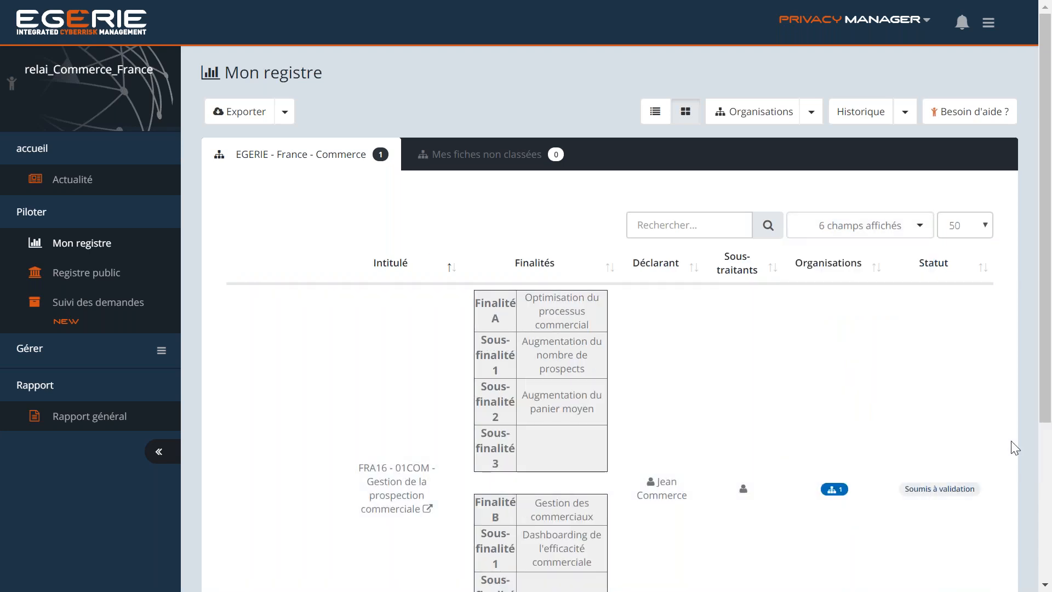
# Step: Examine the record's row in the customised register and the list of fields available for display
pyautogui.scroll(-3, 1011, 441)
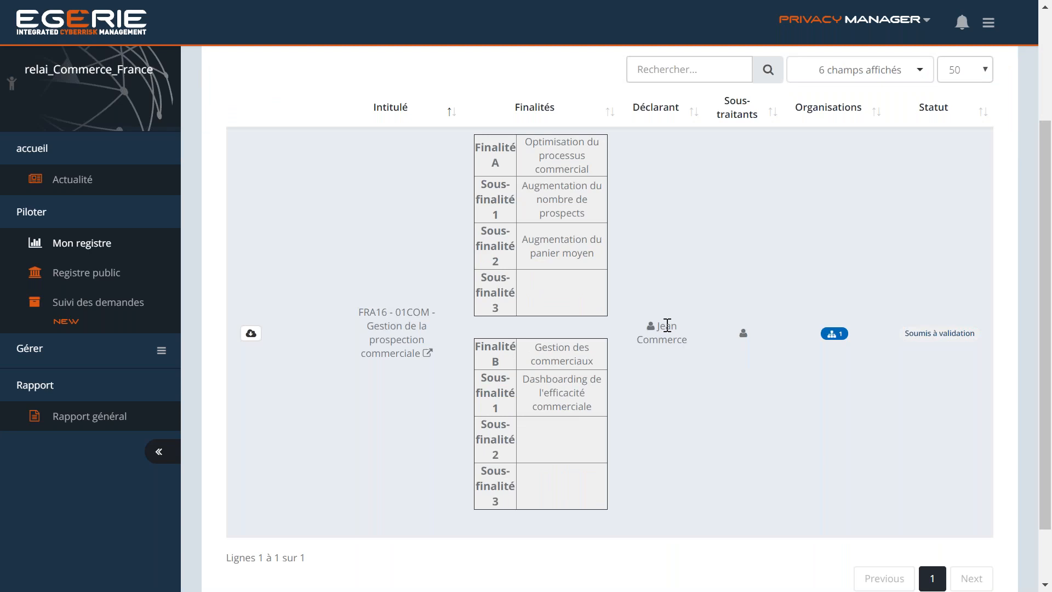
pyautogui.scroll(-1, 788, 350)
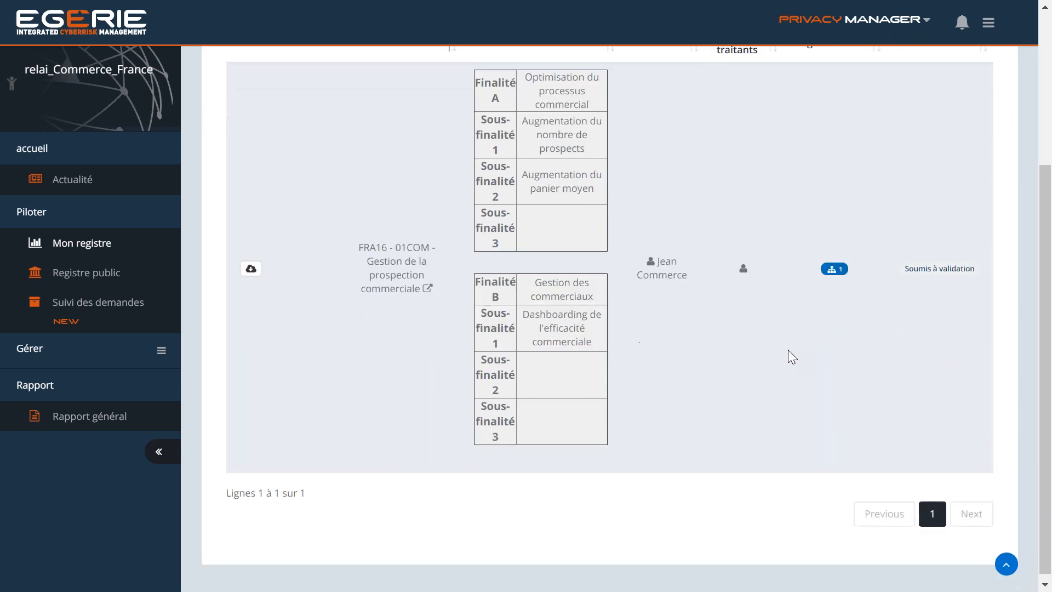
pyautogui.scroll(5, 870, 202)
pyautogui.click(871, 228)
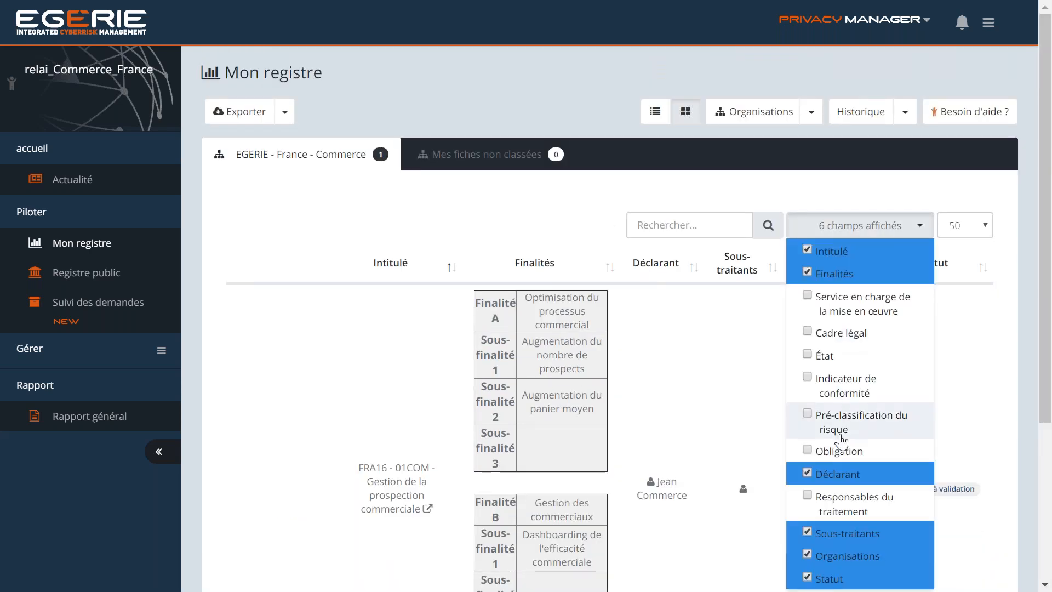
pyautogui.click(212, 228)
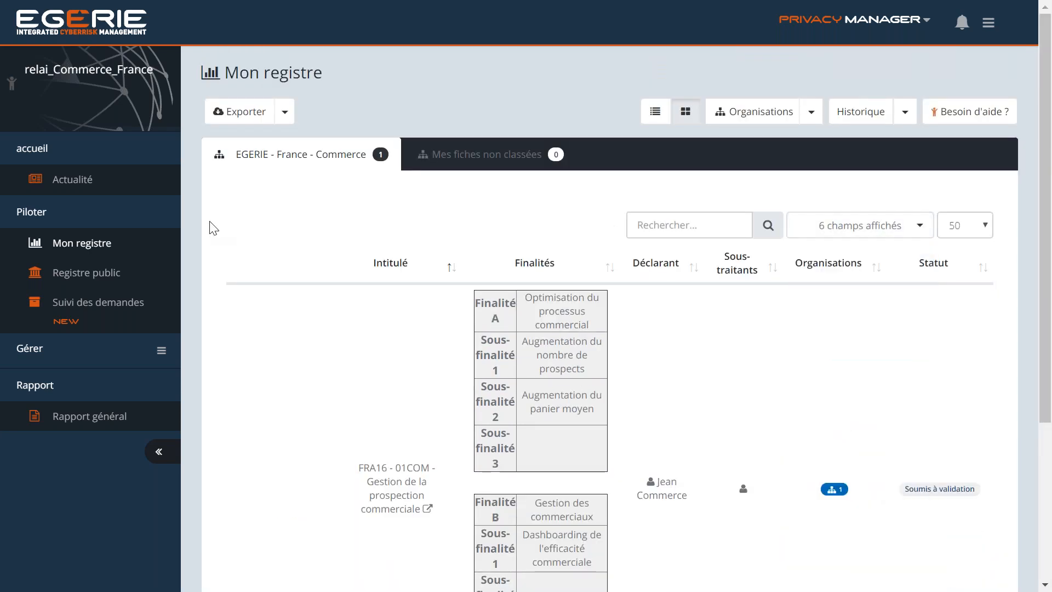
# Step: Return to the Actualité home page and log out of the Commerce contributor account
pyautogui.click(116, 187)
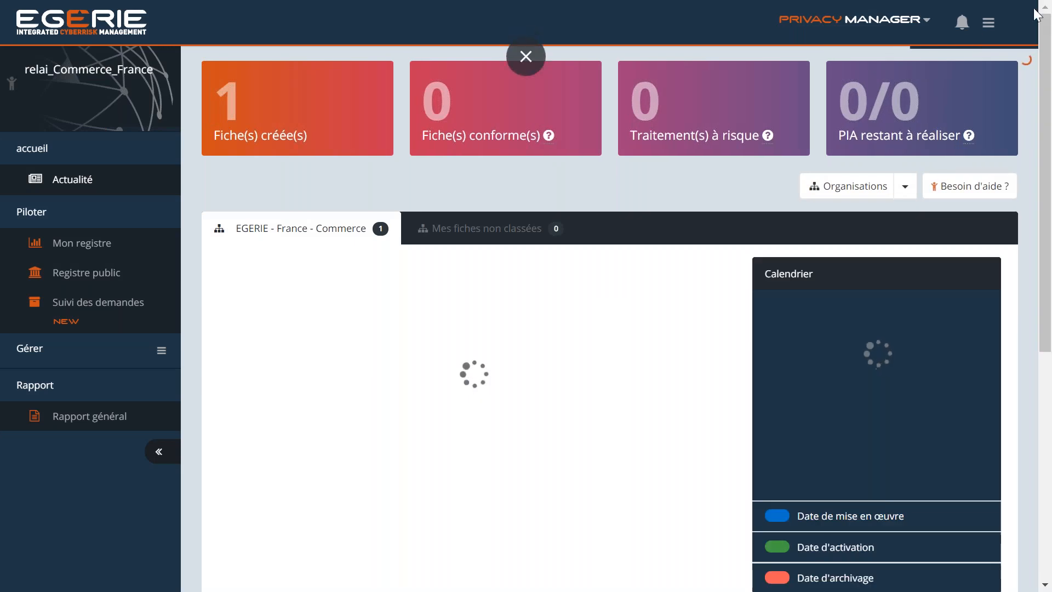
pyautogui.click(988, 25)
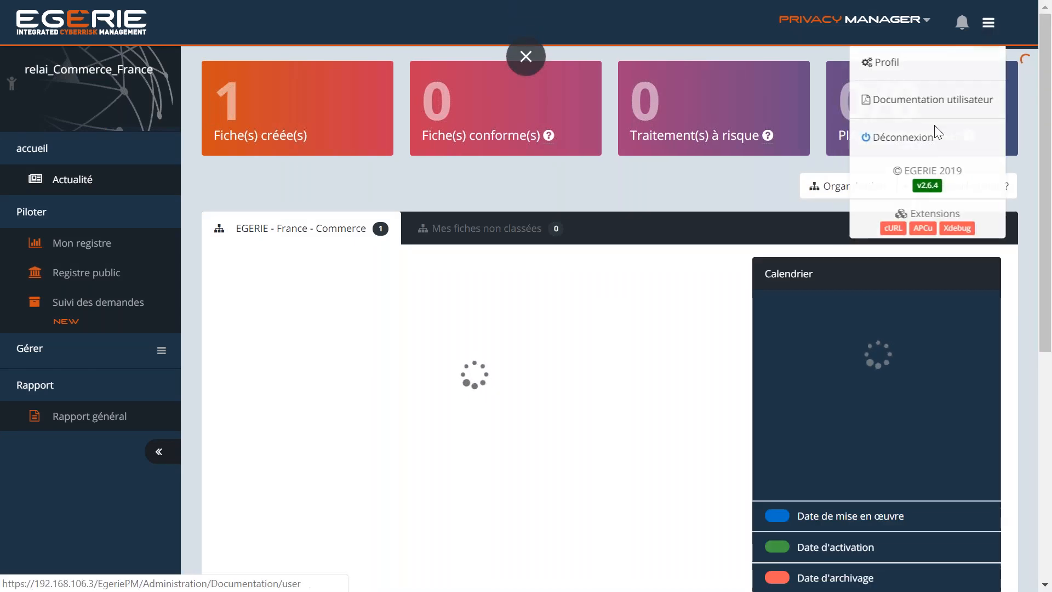
pyautogui.click(929, 137)
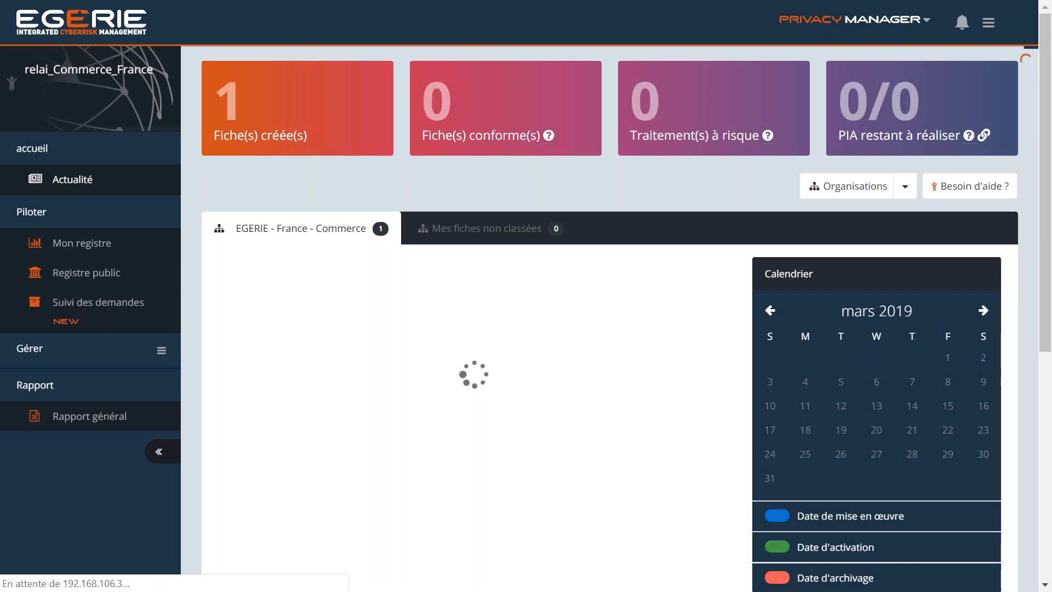
pyautogui.hotkey('alt', 'Tab')
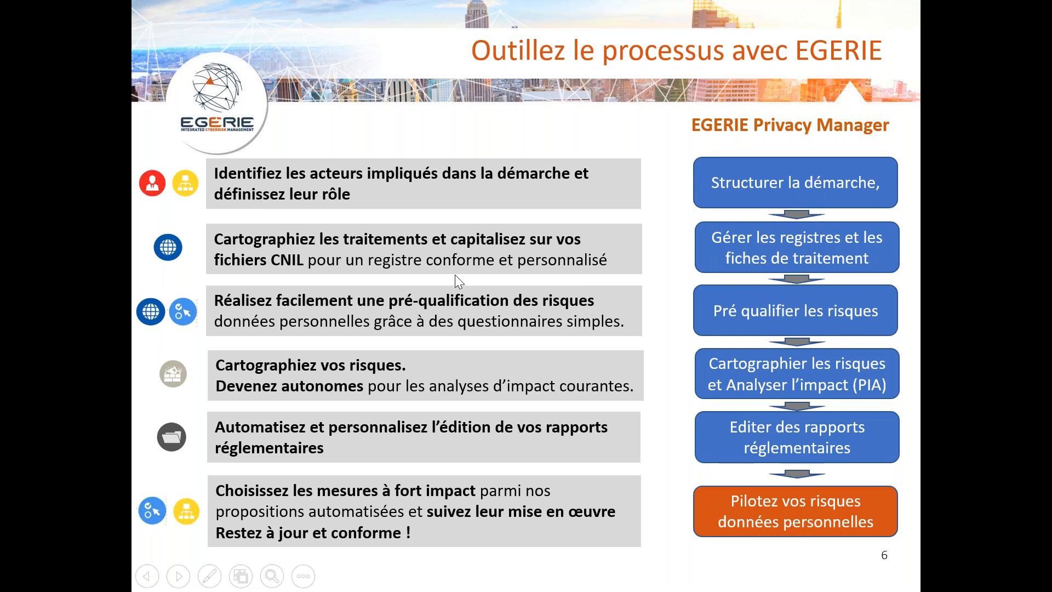
pyautogui.hotkey('alt', 'Tab')
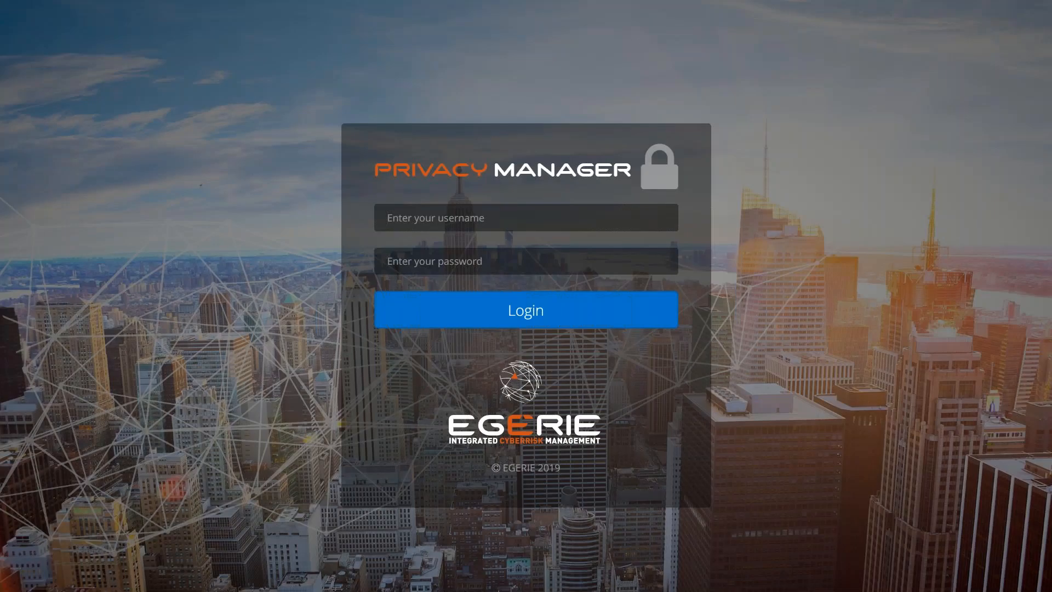
# Step: Log in to Privacy Manager as DPO_France, entering the account password
pyautogui.click(455, 218)
pyautogui.write('DP')
pyautogui.press('Down')
pyautogui.press('Down')
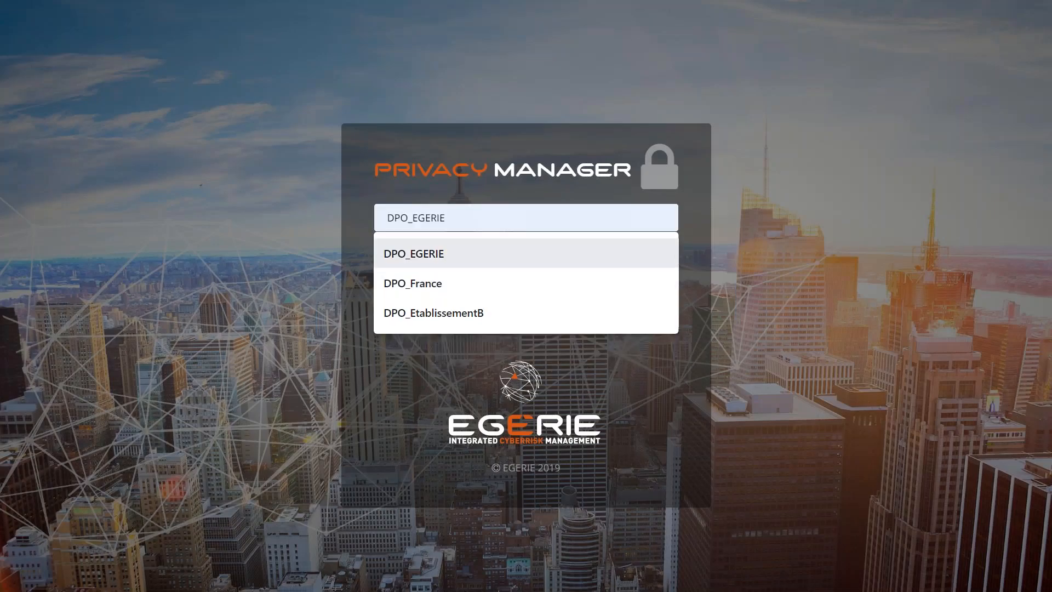
pyautogui.press('Return')
pyautogui.press('Tab')
pyautogui.write('*')
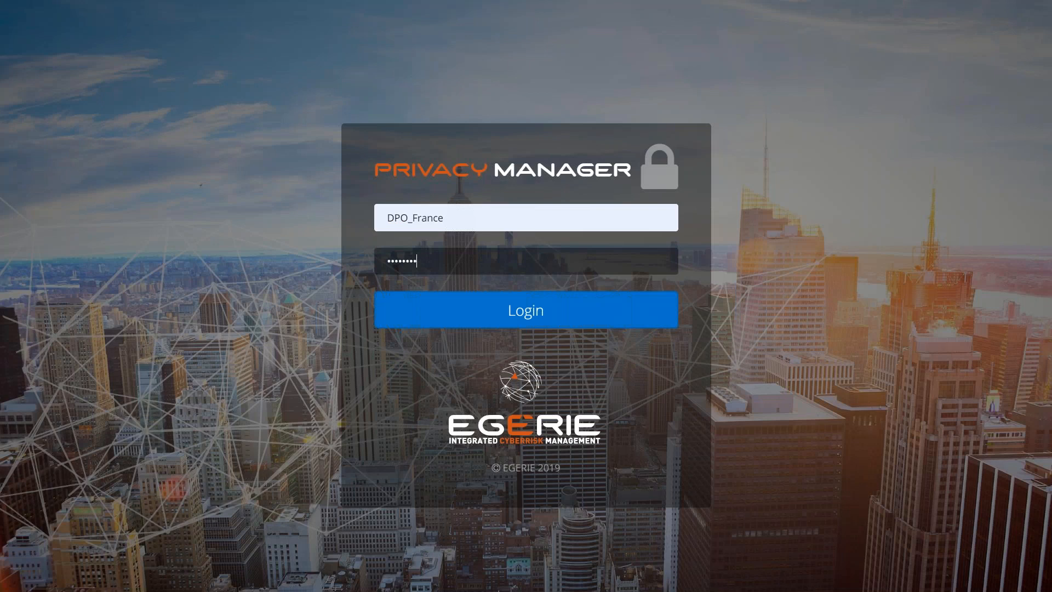
pyautogui.press('Return')
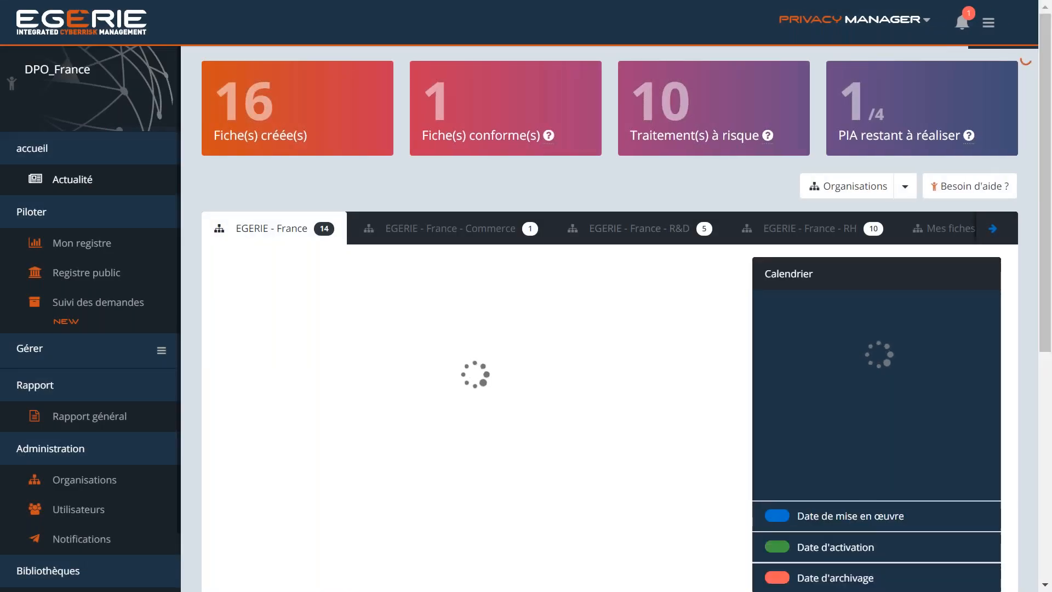
# Step: Open the submitted record FRA16 - 01COM - Gestion de la prospection commerciale from its notification and delete all notifications
pyautogui.click(965, 32)
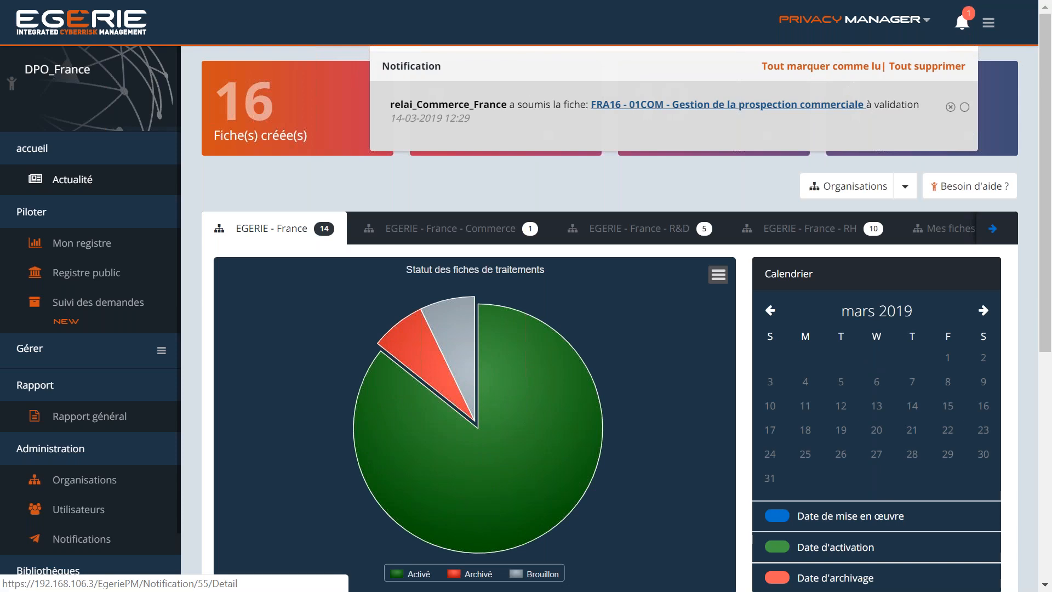
pyautogui.click(712, 104)
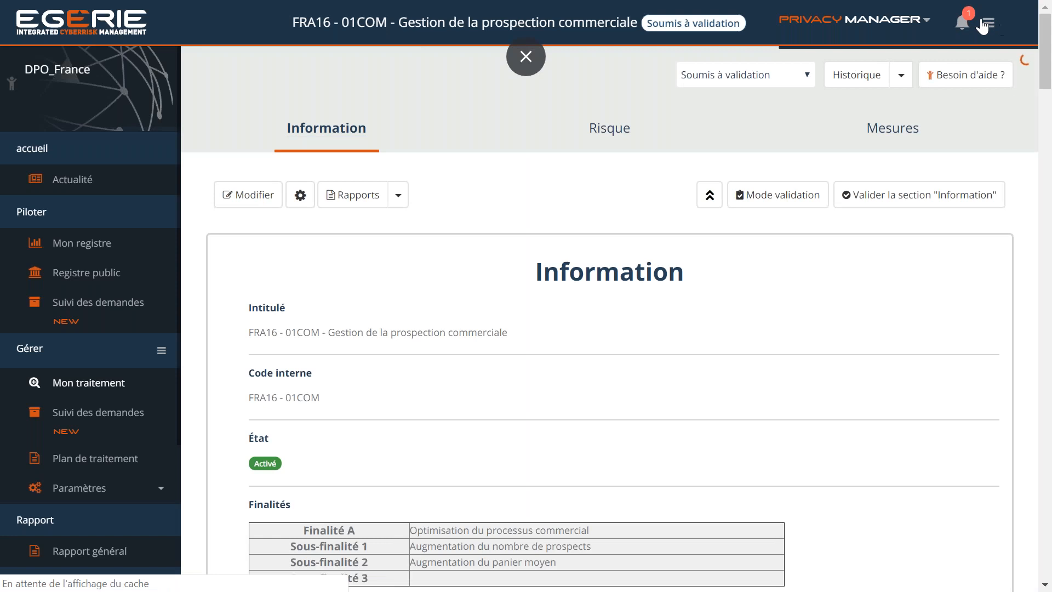
pyautogui.click(984, 25)
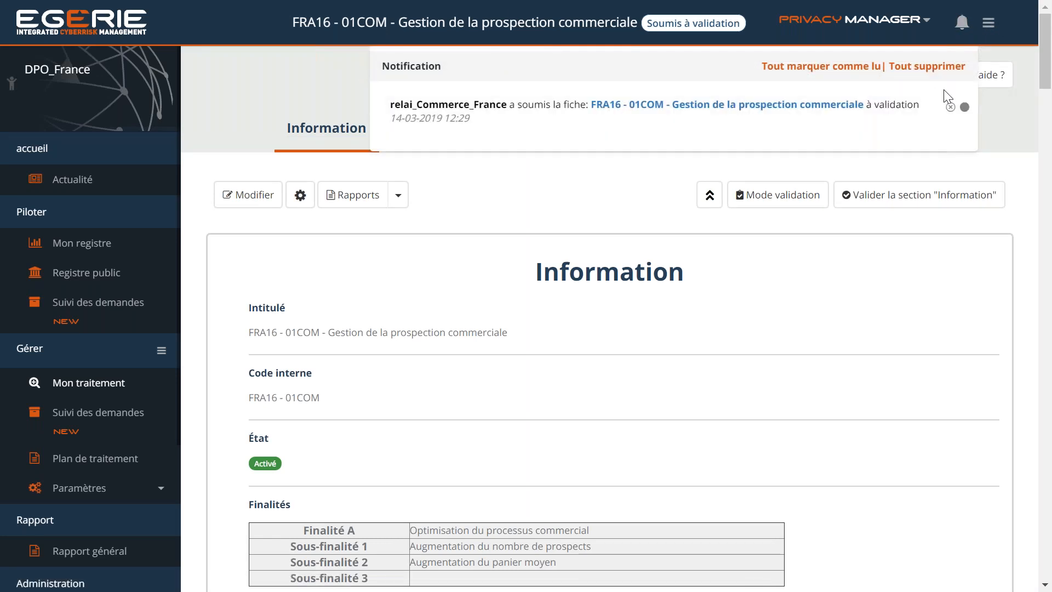
pyautogui.click(932, 65)
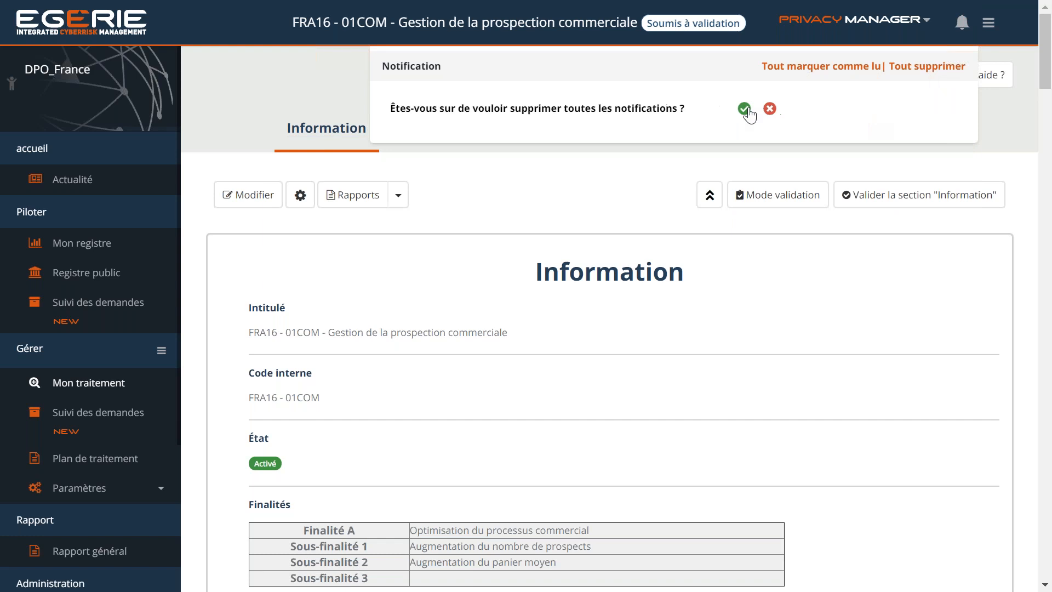
pyautogui.click(744, 109)
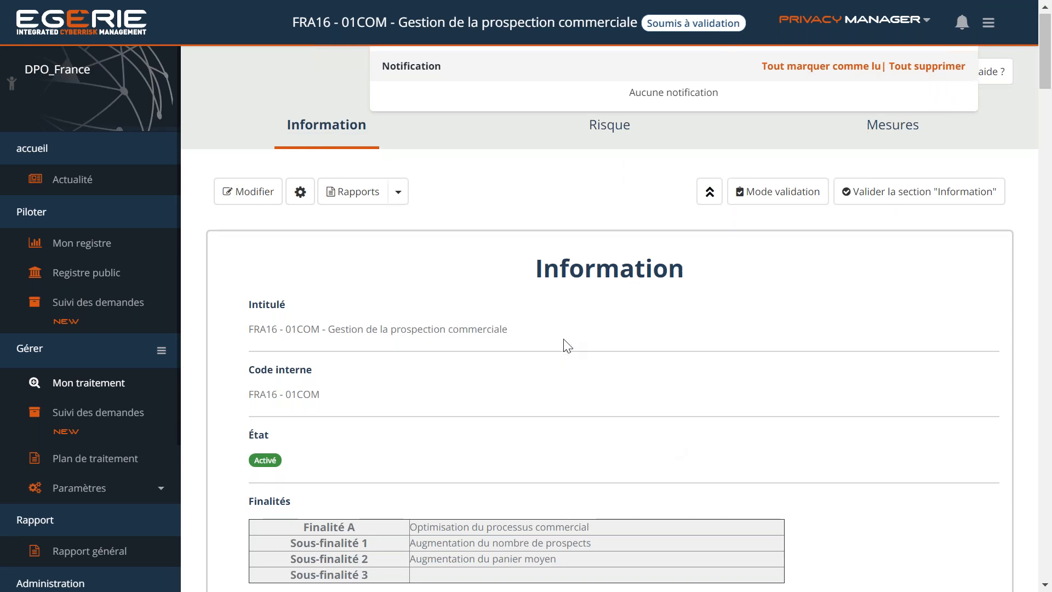
# Step: Examine the record's Information page, from the purposes and comments through the subcontractors to the data categories
pyautogui.scroll(-2, 567, 348)
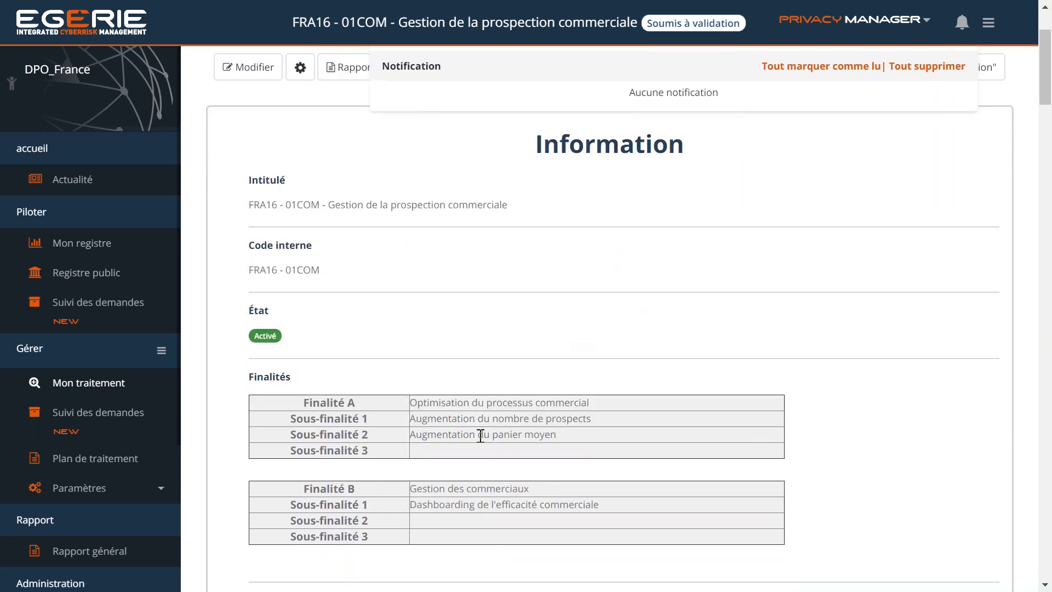
pyautogui.tripleClick(509, 405)
pyautogui.click(505, 515)
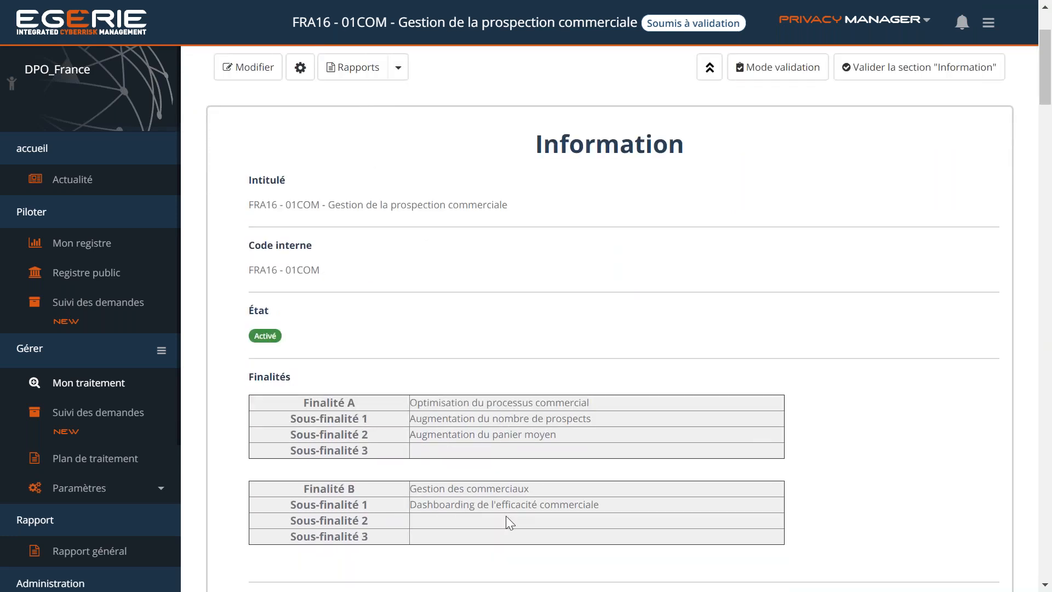
pyautogui.scroll(-3, 509, 520)
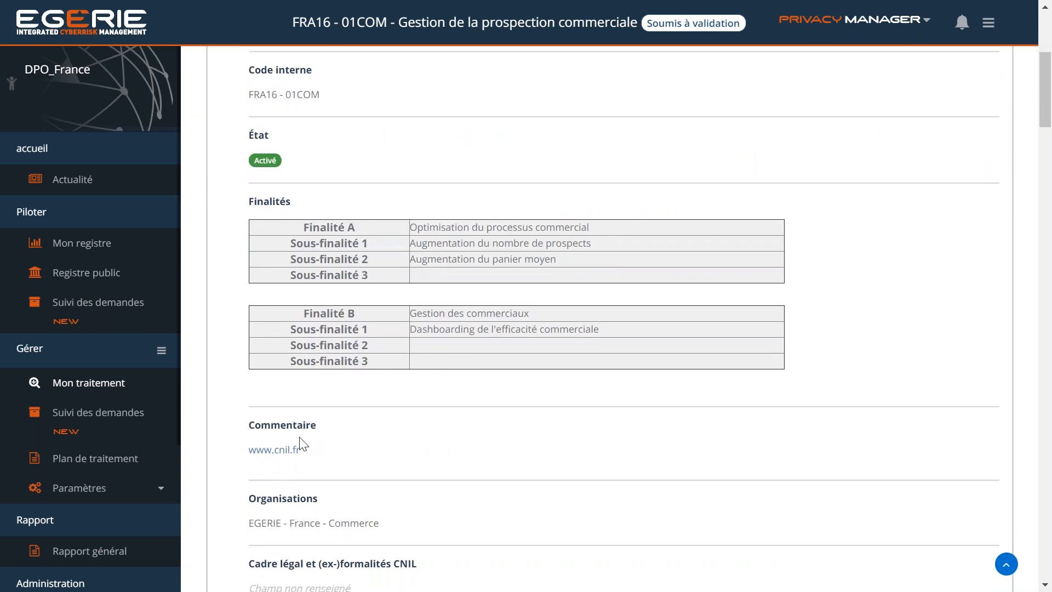
pyautogui.scroll(-5, 475, 469)
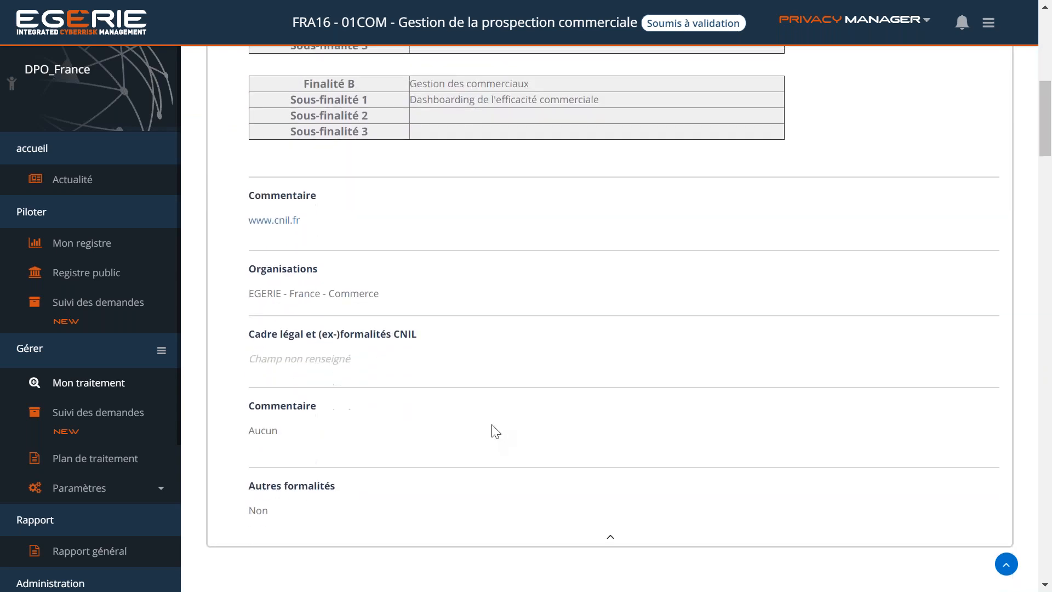
pyautogui.scroll(-15, 506, 409)
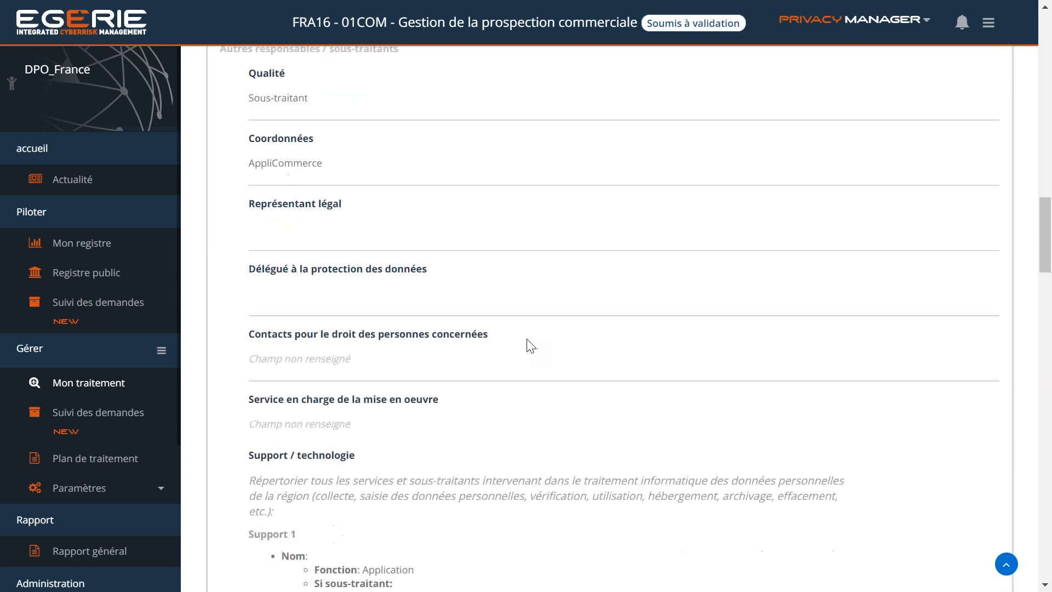
pyautogui.scroll(-12, 543, 318)
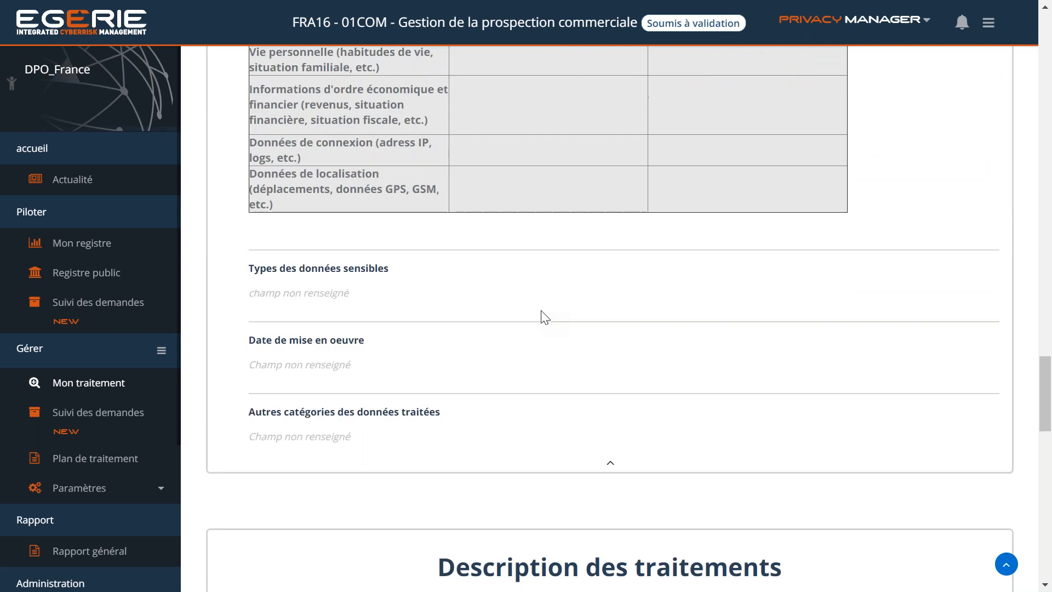
pyautogui.scroll(20, 544, 317)
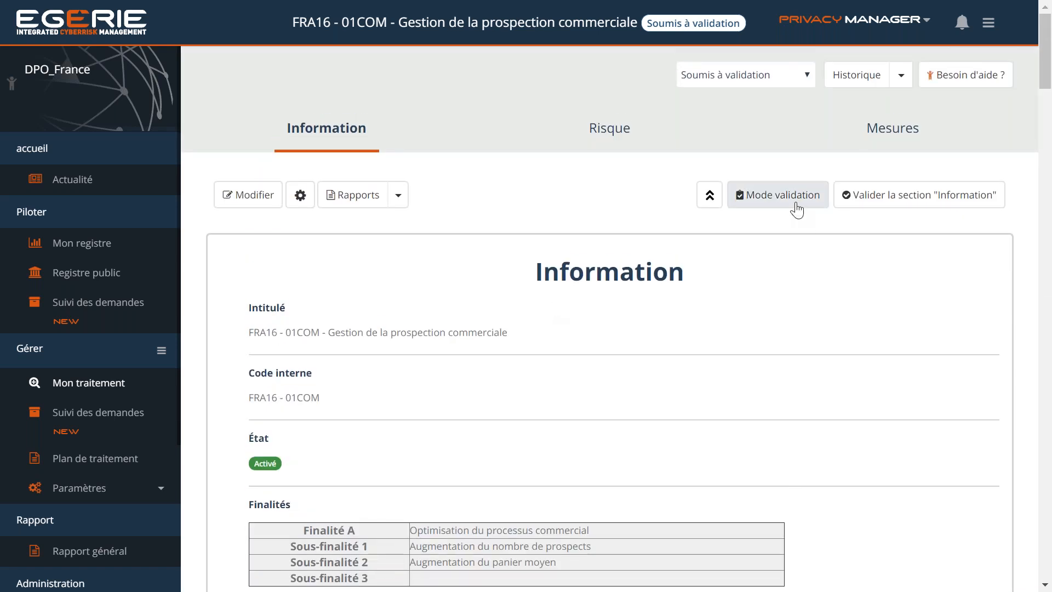
# Step: Switch the record to validation mode and approve the Intitulé and Code interne fields
pyautogui.click(797, 210)
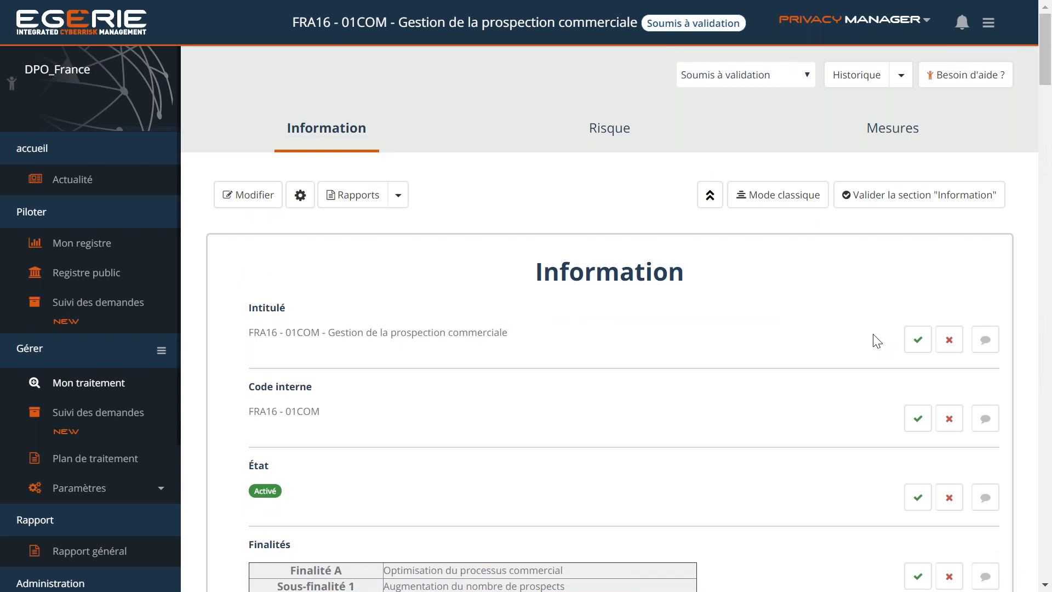
pyautogui.click(917, 341)
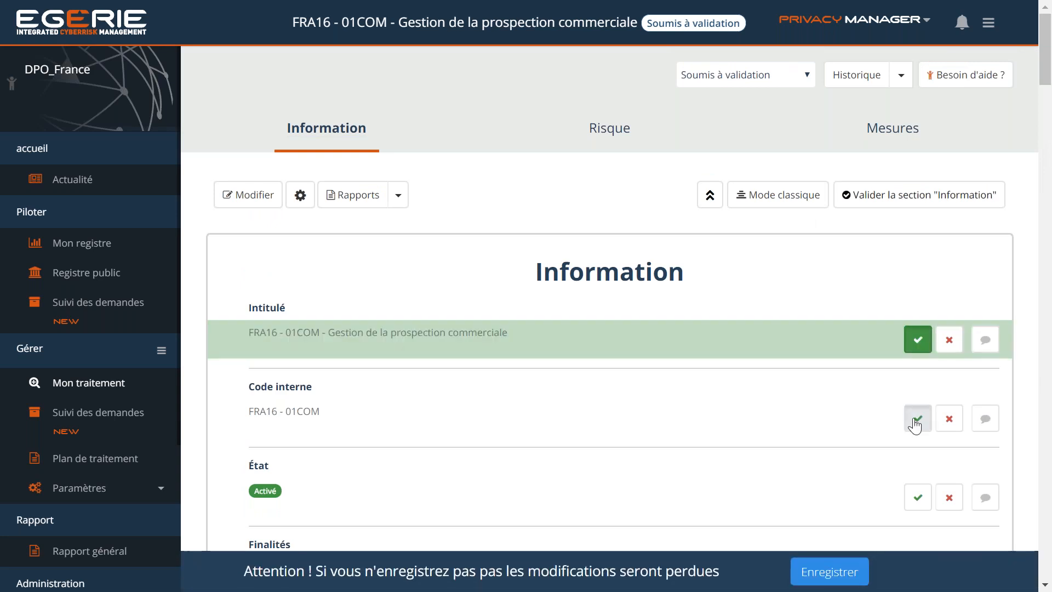
pyautogui.click(916, 420)
# Step: Validate the entire Information section of the record and save the validation
pyautogui.scroll(-1, 849, 395)
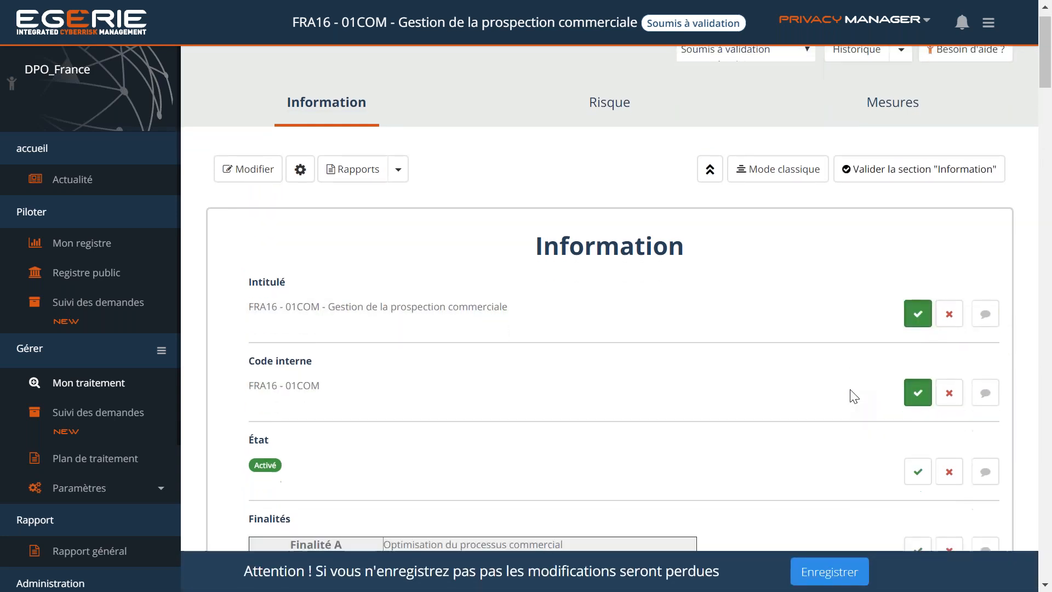
pyautogui.click(921, 165)
pyautogui.click(812, 573)
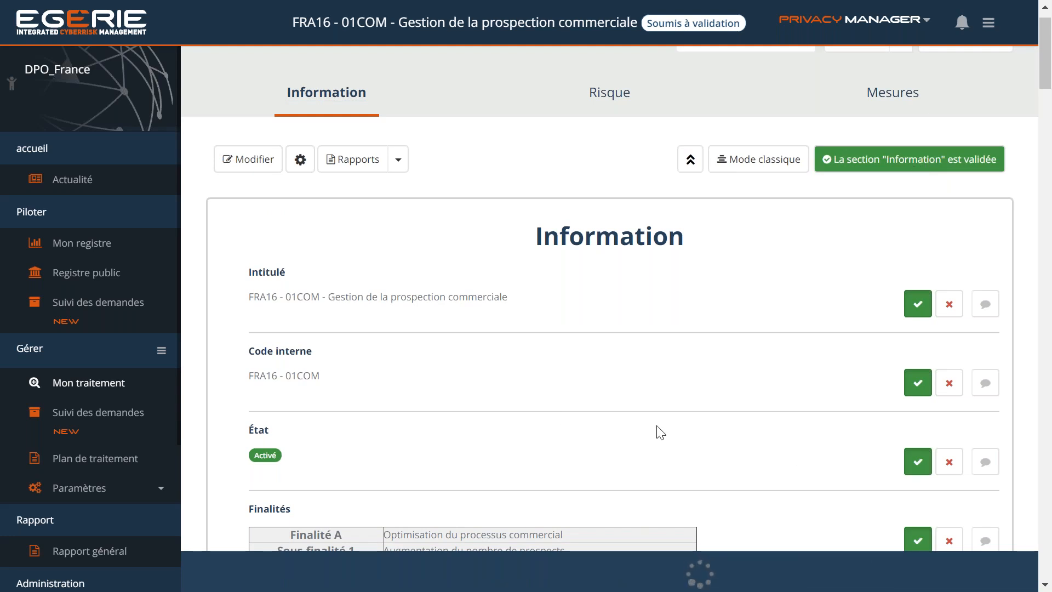
# Step: Mark the "Types des données traitées" field in the "Description des données" section as not validated
pyautogui.scroll(-4, 660, 432)
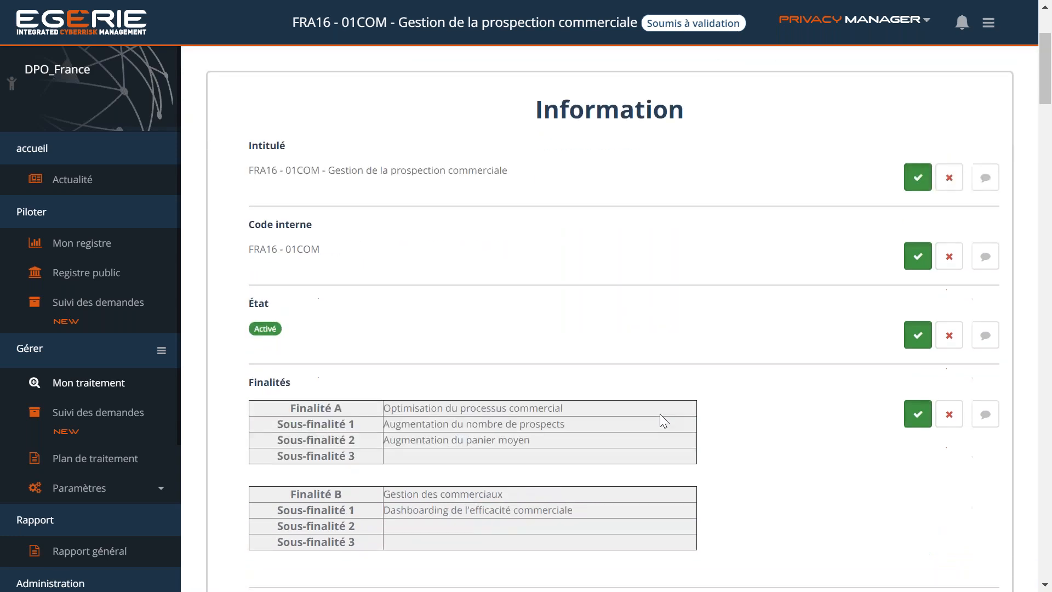
pyautogui.scroll(-8, 683, 369)
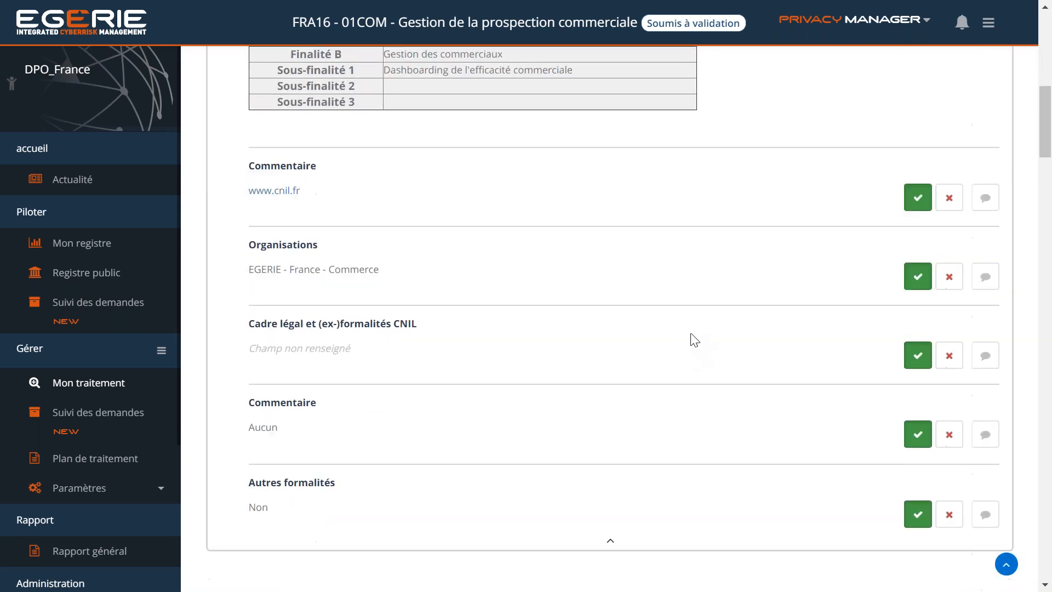
pyautogui.scroll(-15, 696, 331)
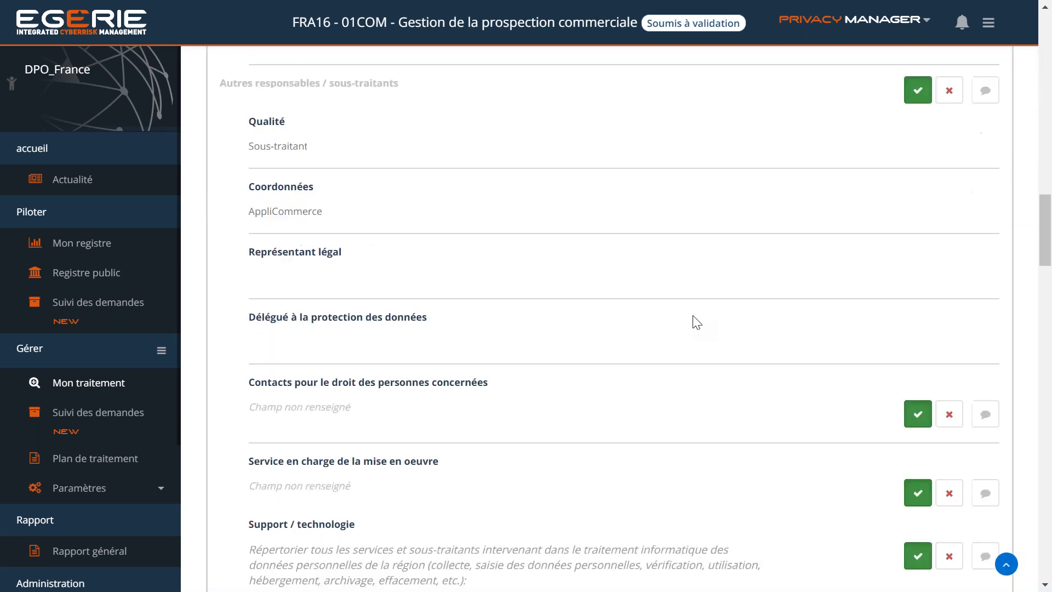
pyautogui.scroll(-8, 698, 312)
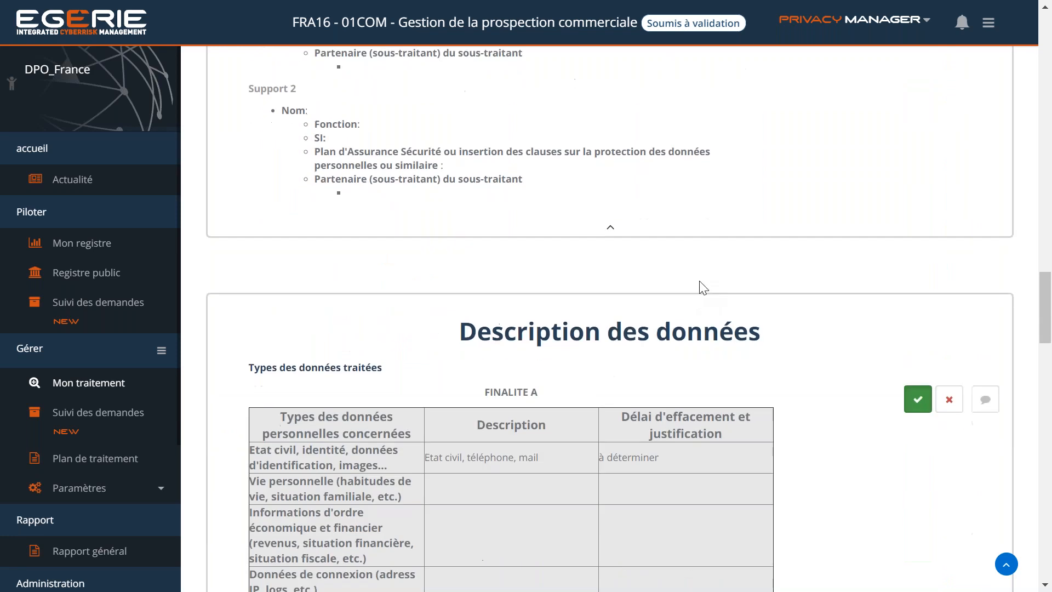
pyautogui.scroll(-4, 666, 385)
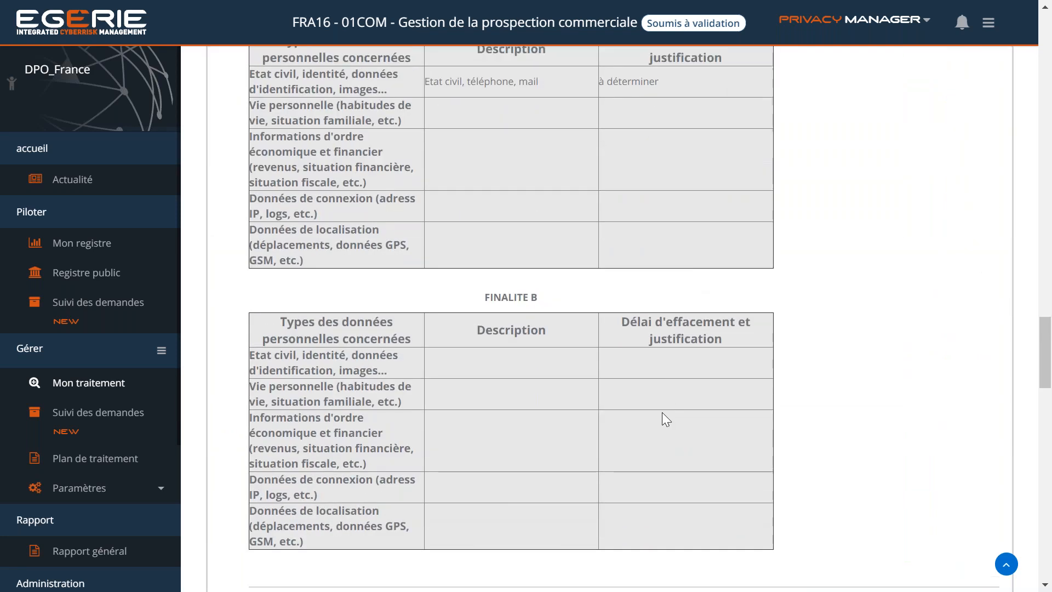
pyautogui.scroll(1, 662, 412)
pyautogui.doubleClick(646, 185)
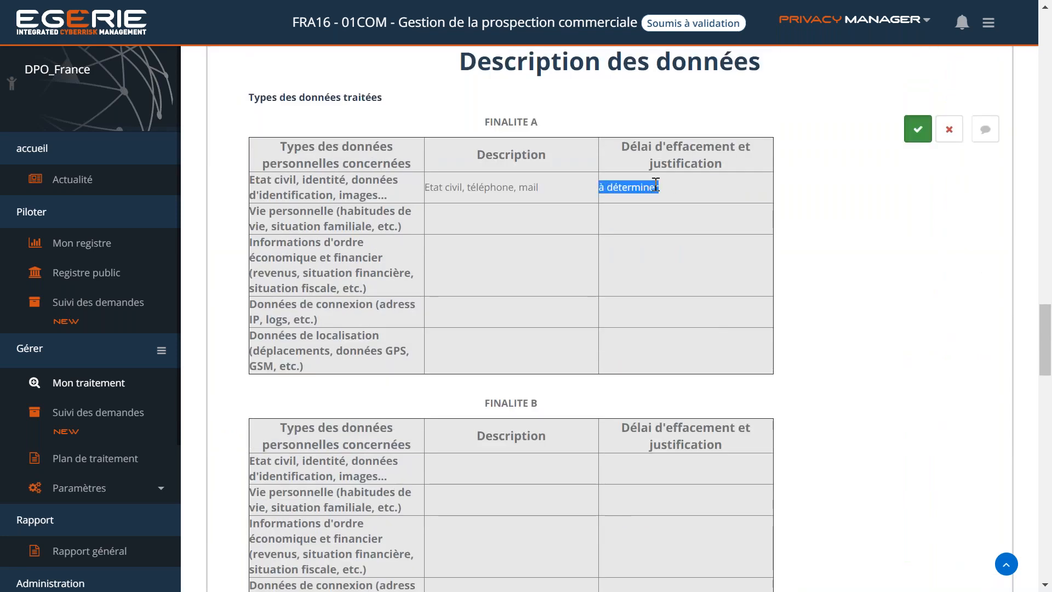
pyautogui.click(664, 189)
pyautogui.scroll(1, 682, 215)
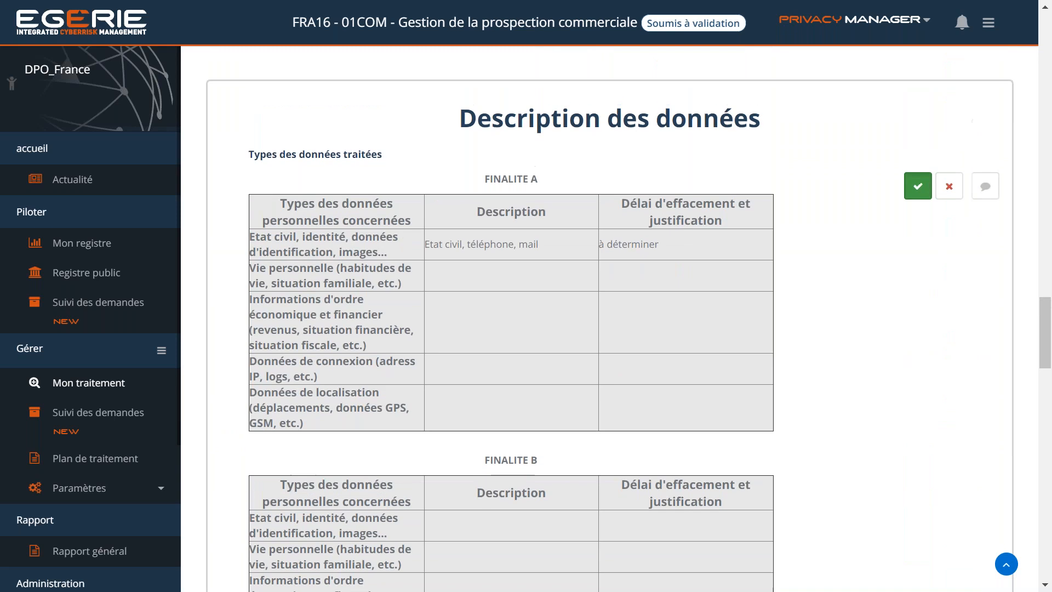
pyautogui.click(949, 189)
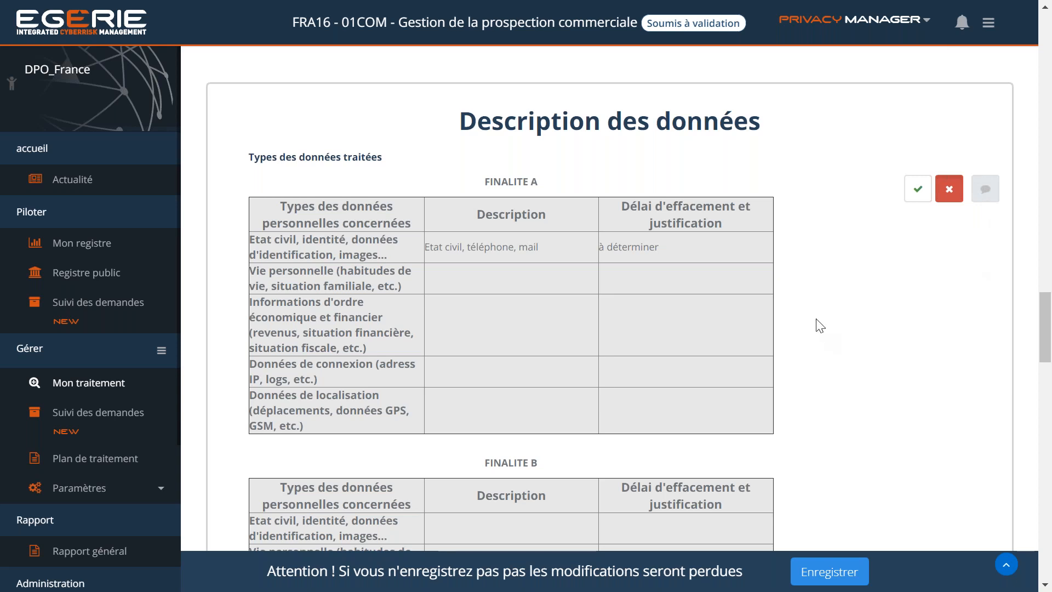
# Step: Save this comment on the rejected field: "La durée de conservation des données personnelles d'un traitement de données de type "Prospection commerciale" est de 3 ans maximum."
pyautogui.scroll(-3, 817, 323)
pyautogui.scroll(-3, 827, 307)
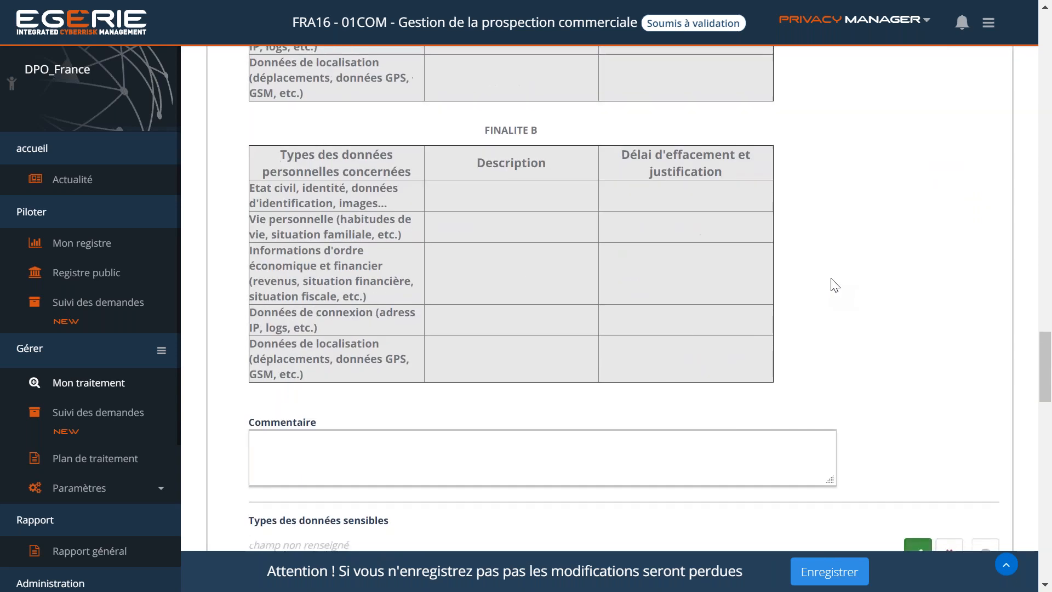
pyautogui.click(562, 416)
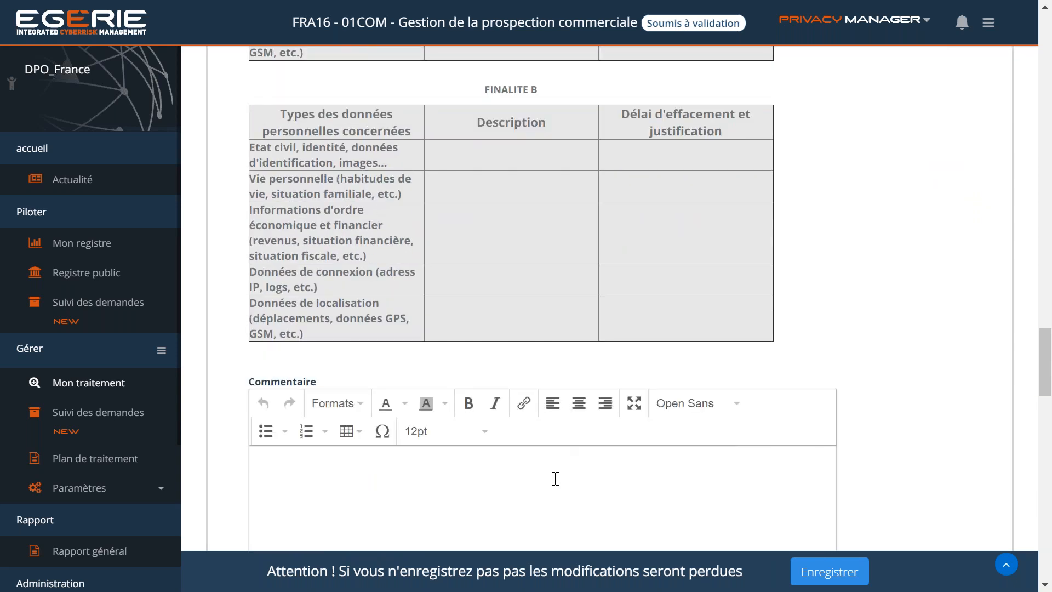
pyautogui.write('La durée de')
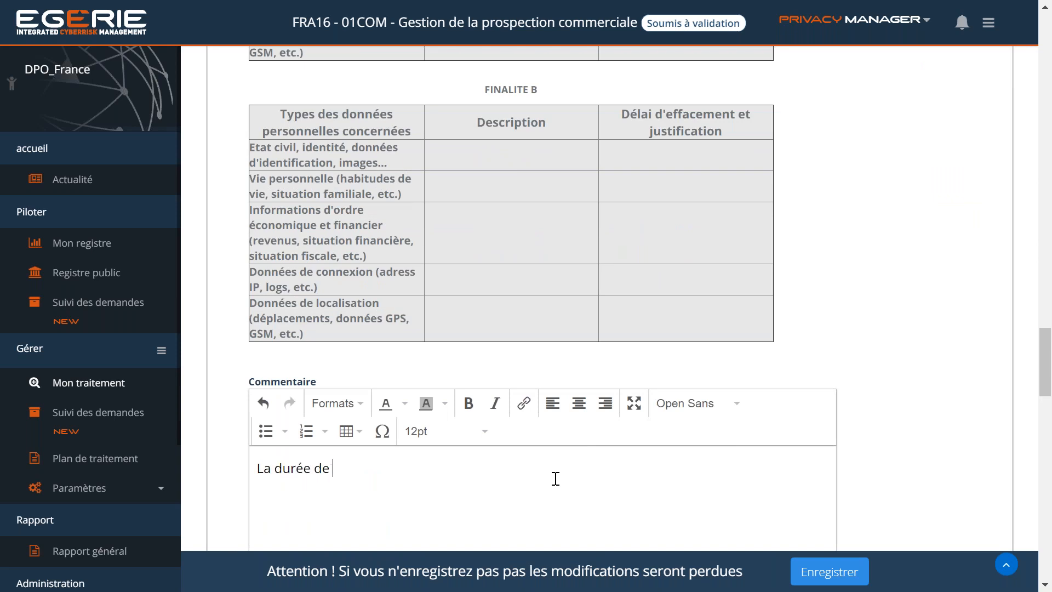
pyautogui.write(' conservation d\'un traitement de données de type "Prosp')
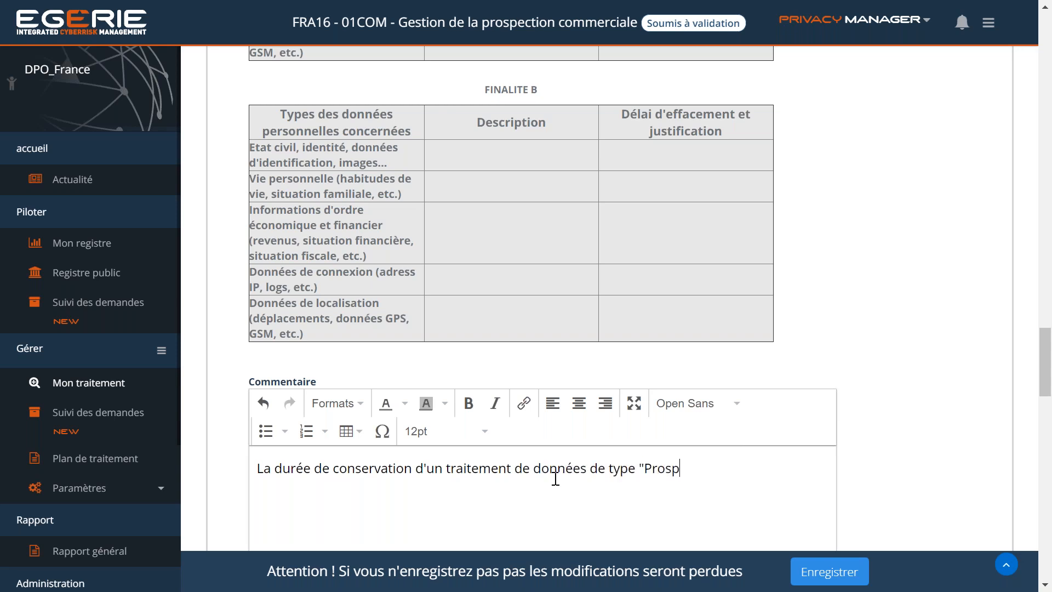
pyautogui.write('ection commerciale')
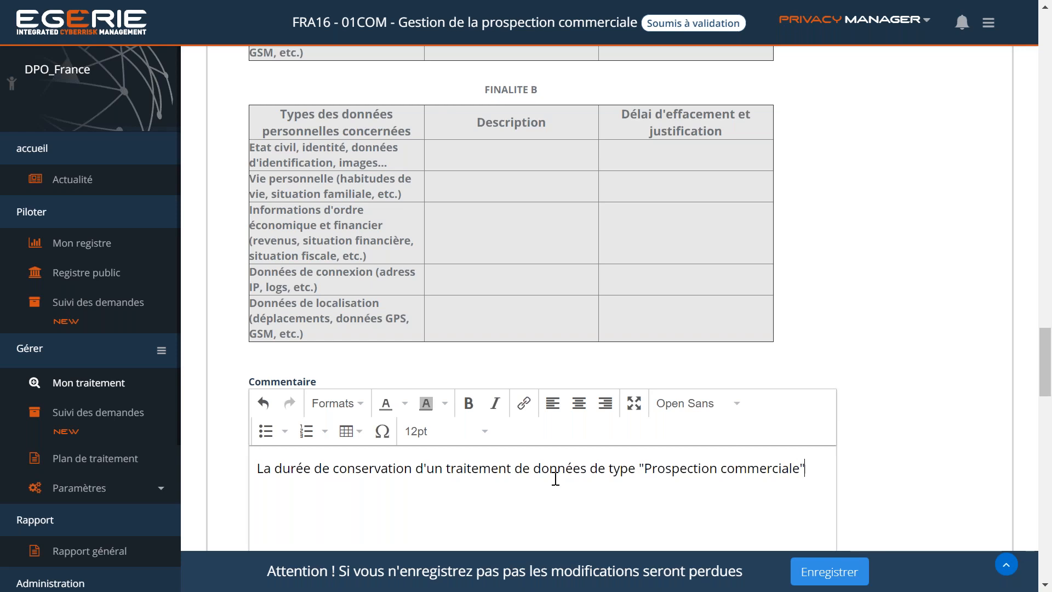
pyautogui.write('des données ')
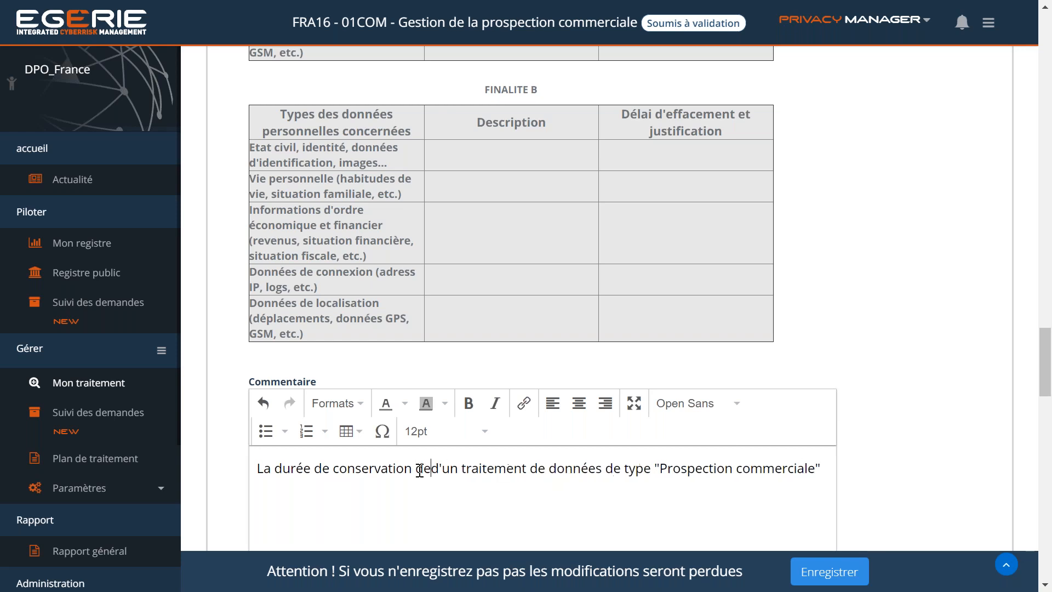
pyautogui.write('personnelles')
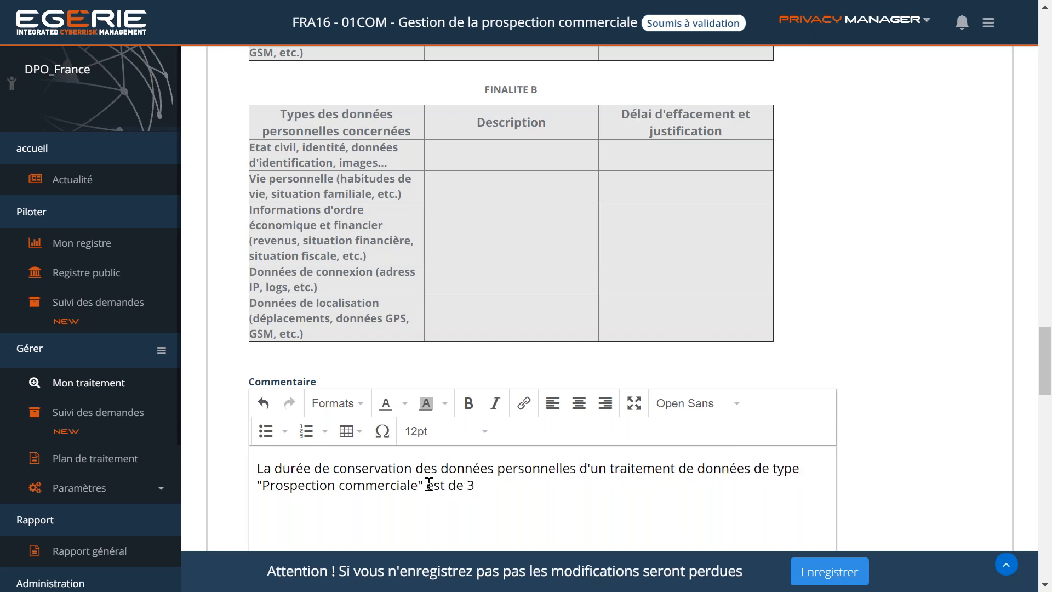
pyautogui.write('um.')
pyautogui.click(828, 571)
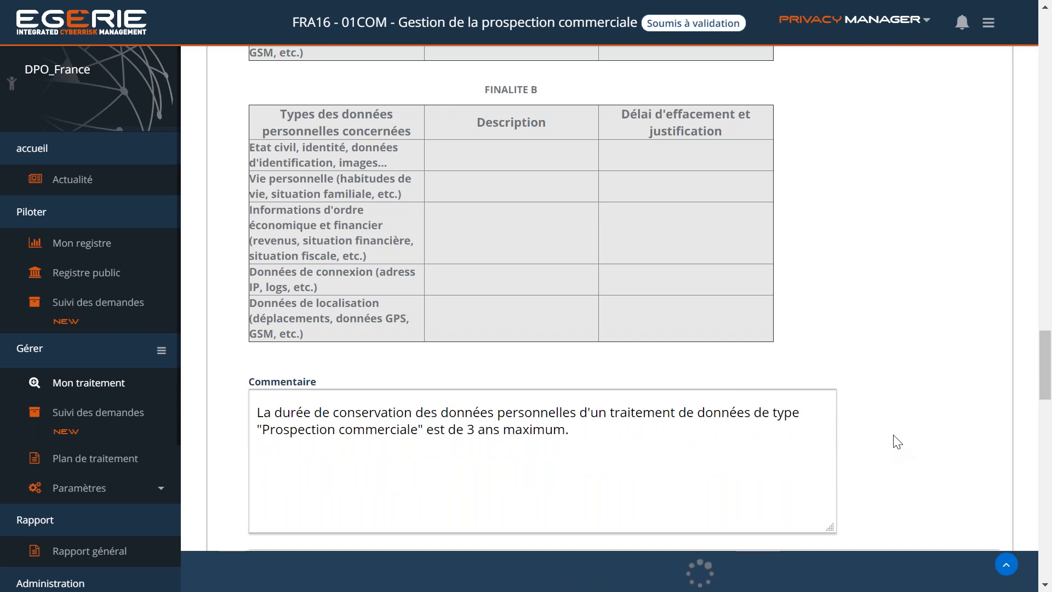
# Step: Set the processing record's status to "Demander une correction" and save it
pyautogui.scroll(-2, 893, 437)
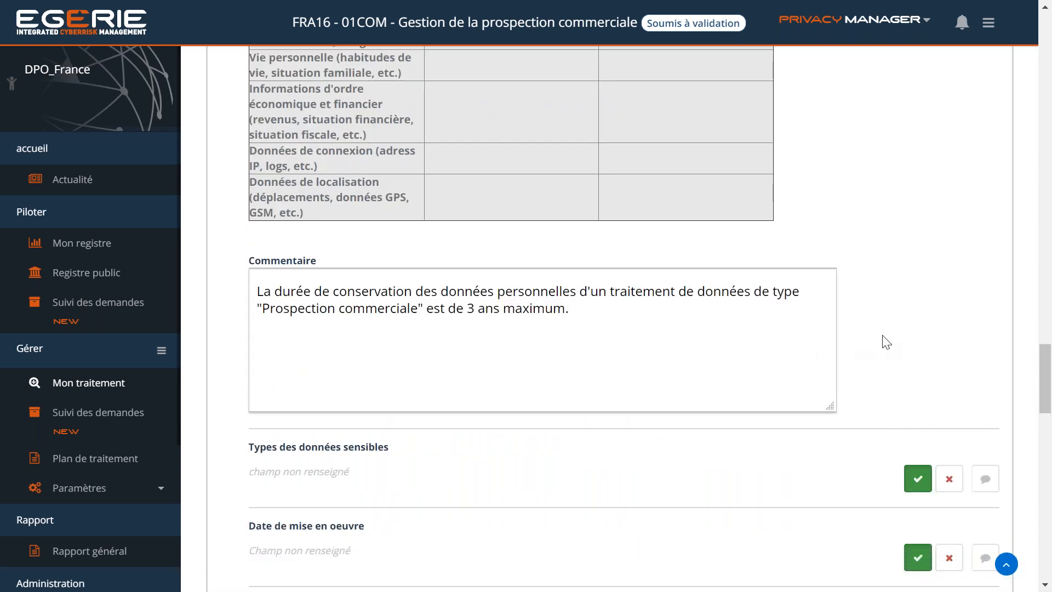
pyautogui.scroll(5, 887, 334)
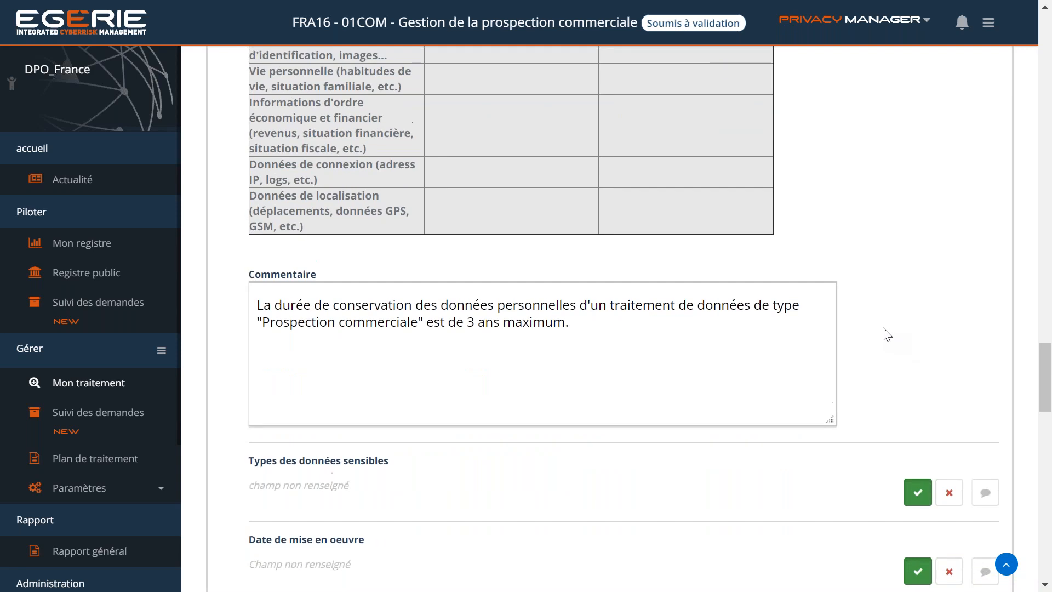
pyautogui.scroll(20, 887, 334)
pyautogui.scroll(-10, 887, 335)
pyautogui.scroll(-5, 887, 335)
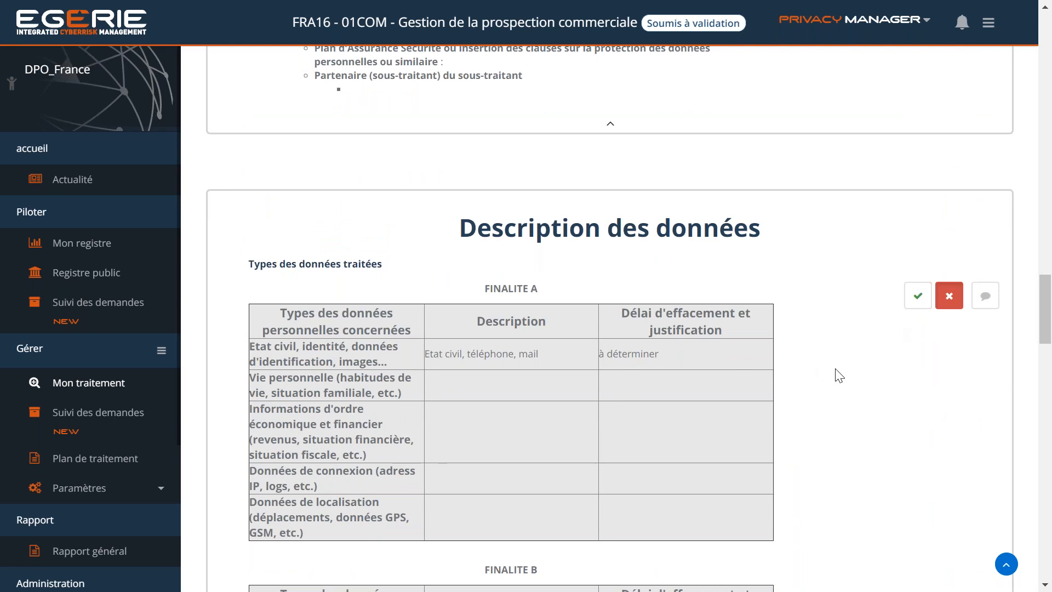
pyautogui.scroll(20, 833, 388)
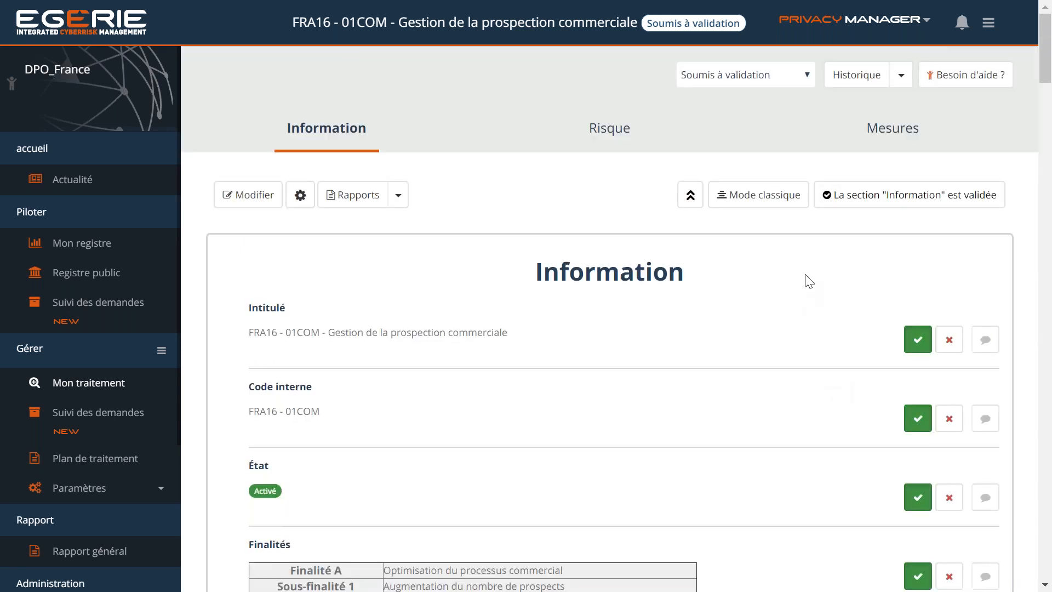
pyautogui.click(804, 76)
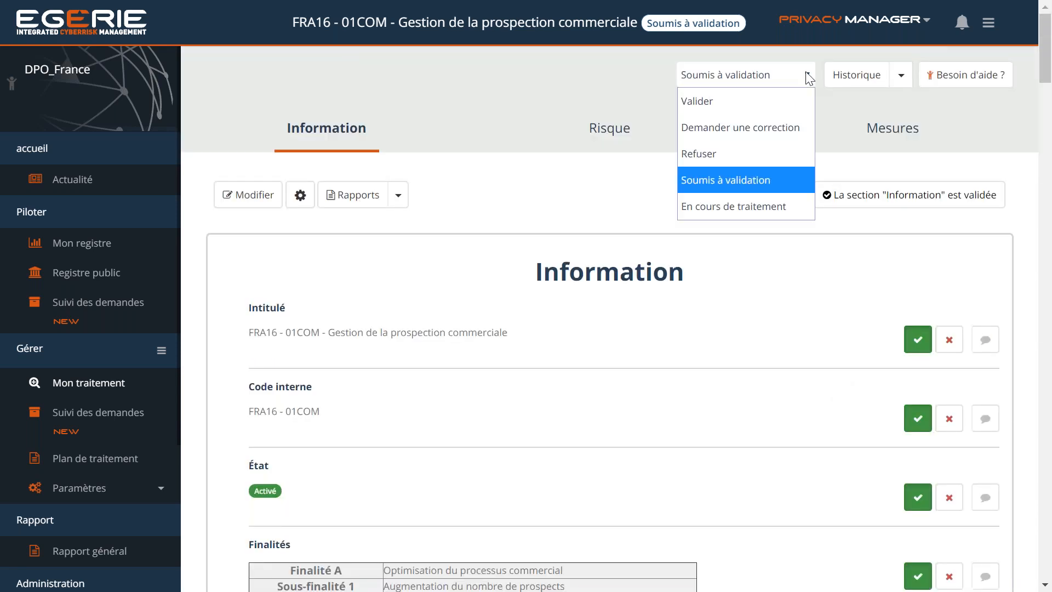
pyautogui.click(775, 123)
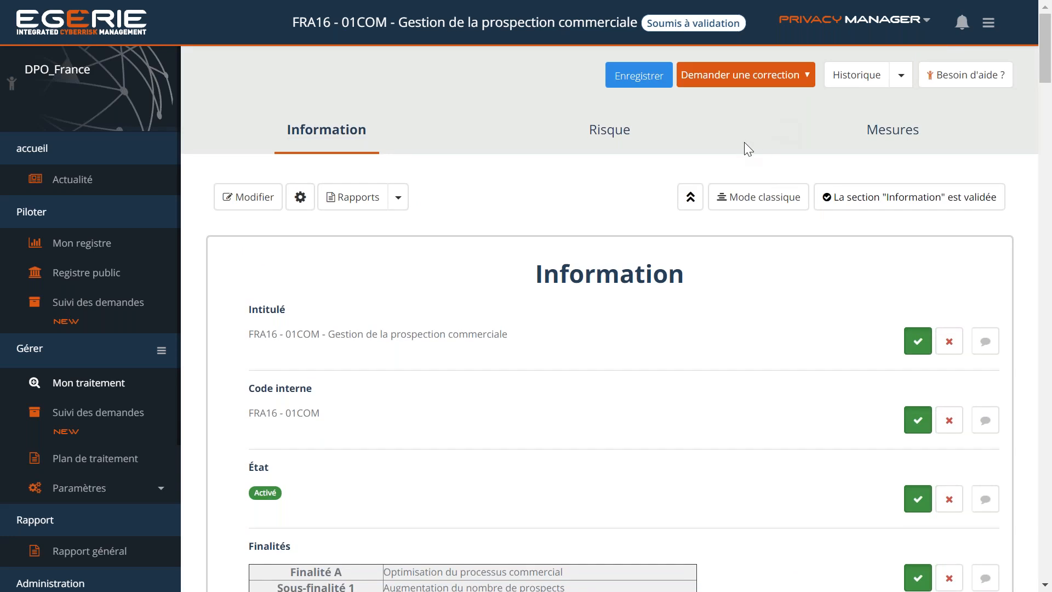
pyautogui.click(648, 82)
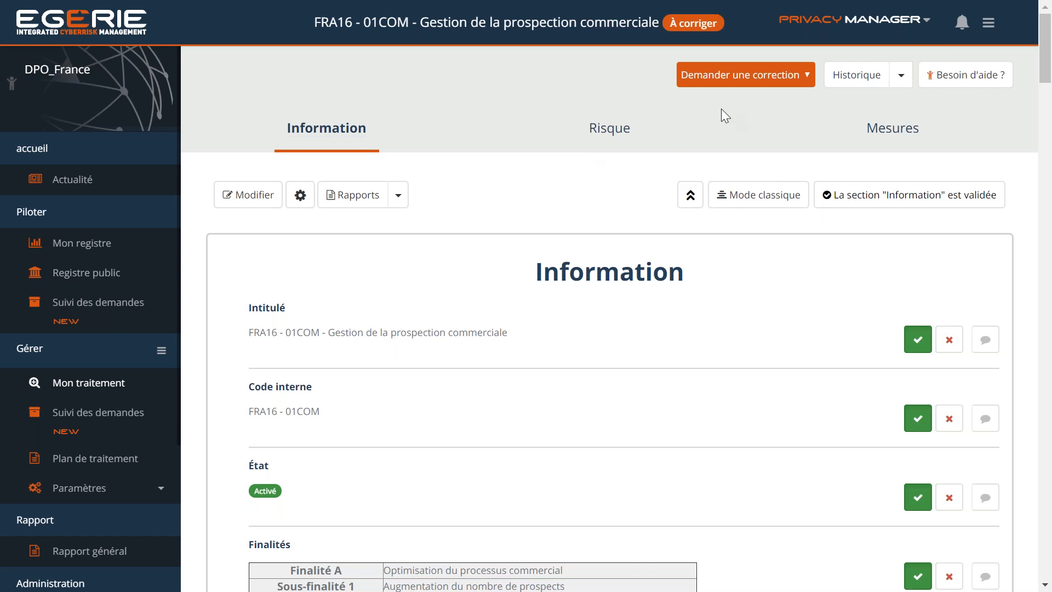
# Step: Log out and log back in as relai_Commerce_France, entering the account password
pyautogui.click(988, 24)
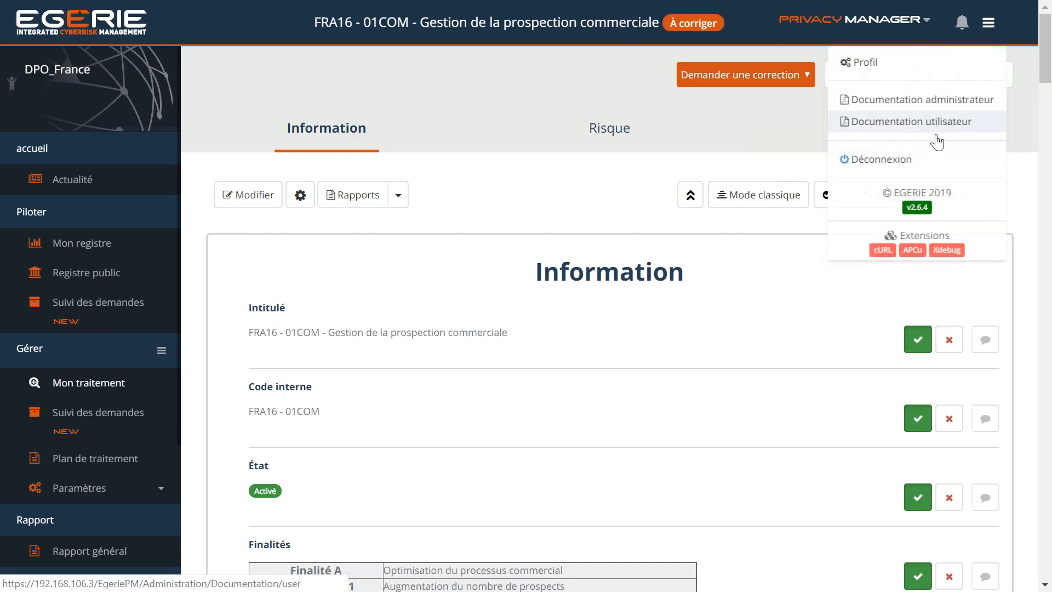
pyautogui.click(924, 162)
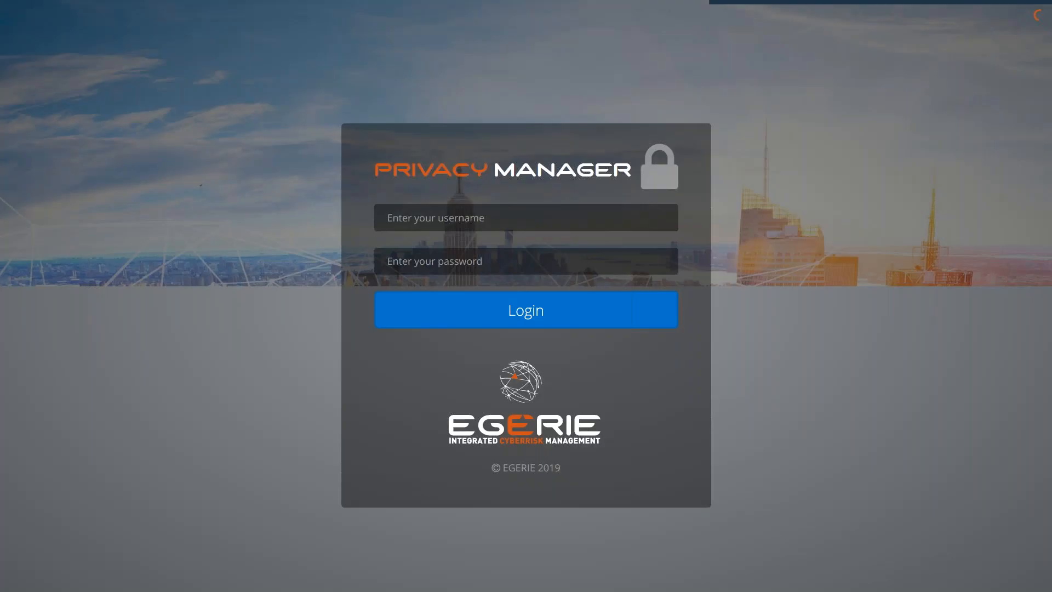
pyautogui.press('Down')
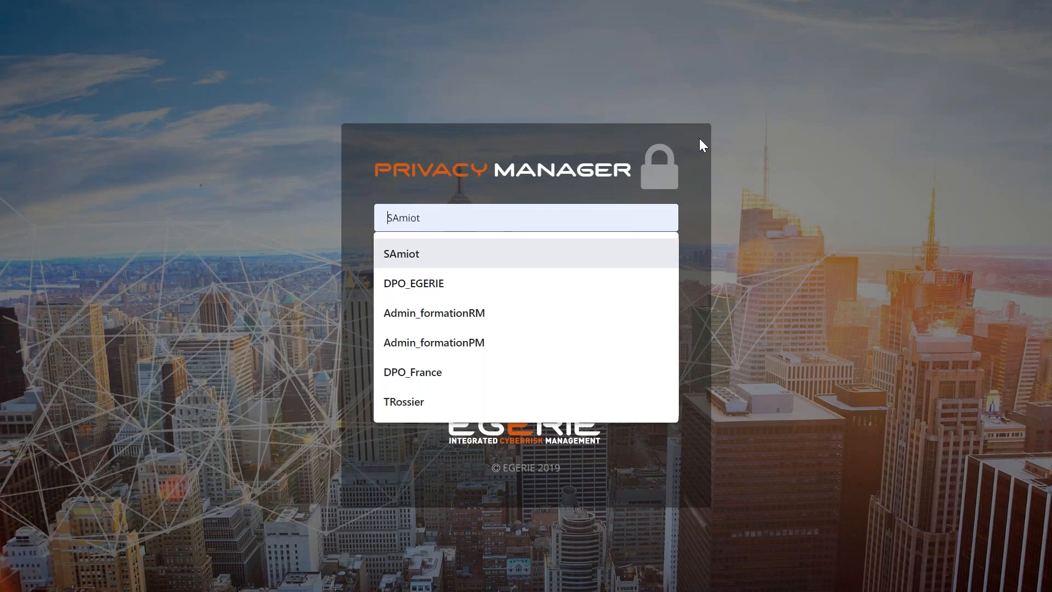
pyautogui.write('rel')
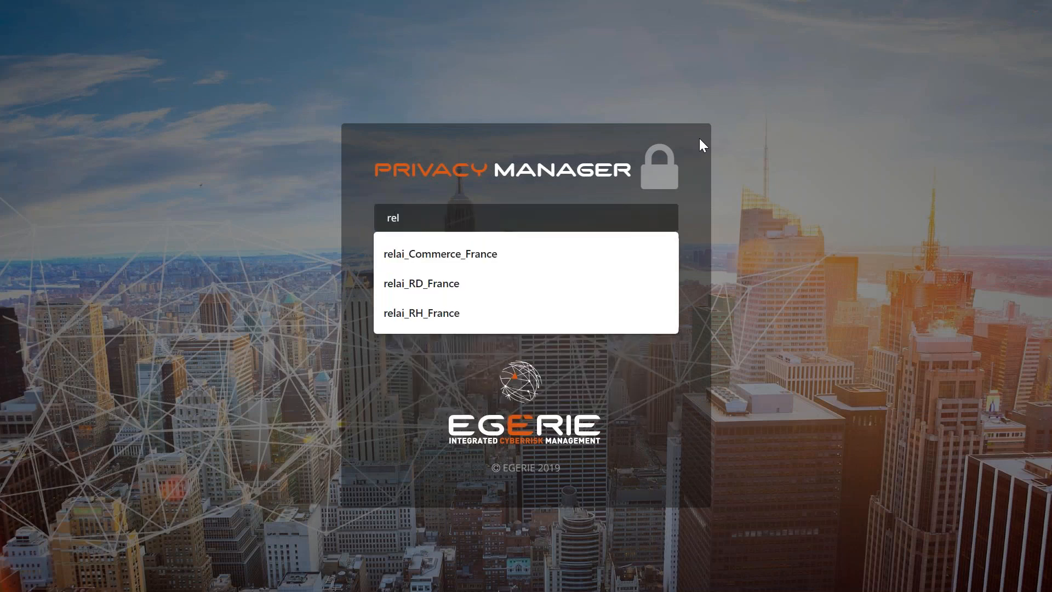
pyautogui.press('Down')
pyautogui.press('Return')
pyautogui.write('*')
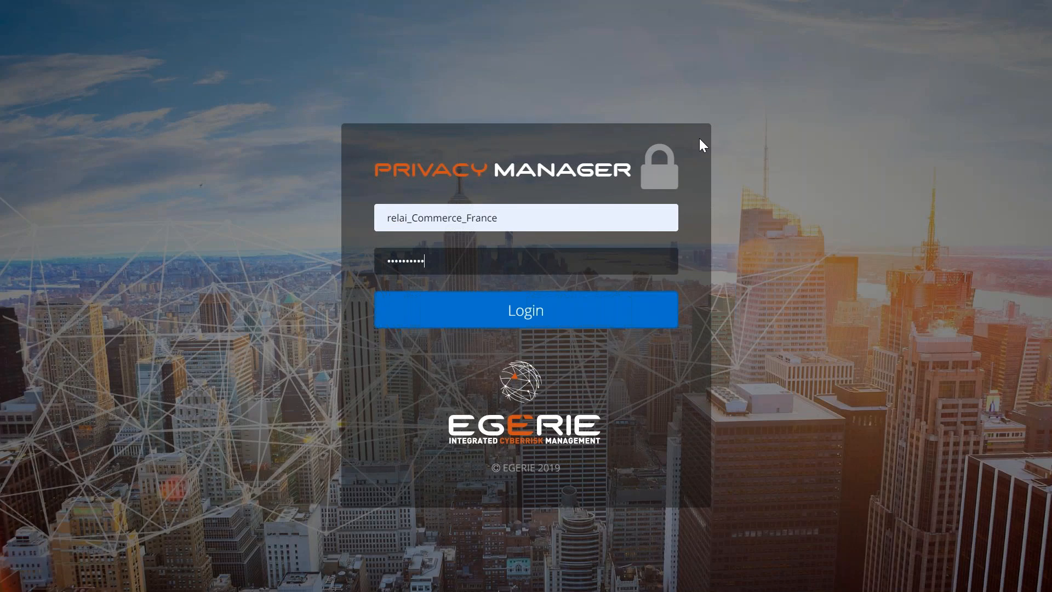
pyautogui.press('Return')
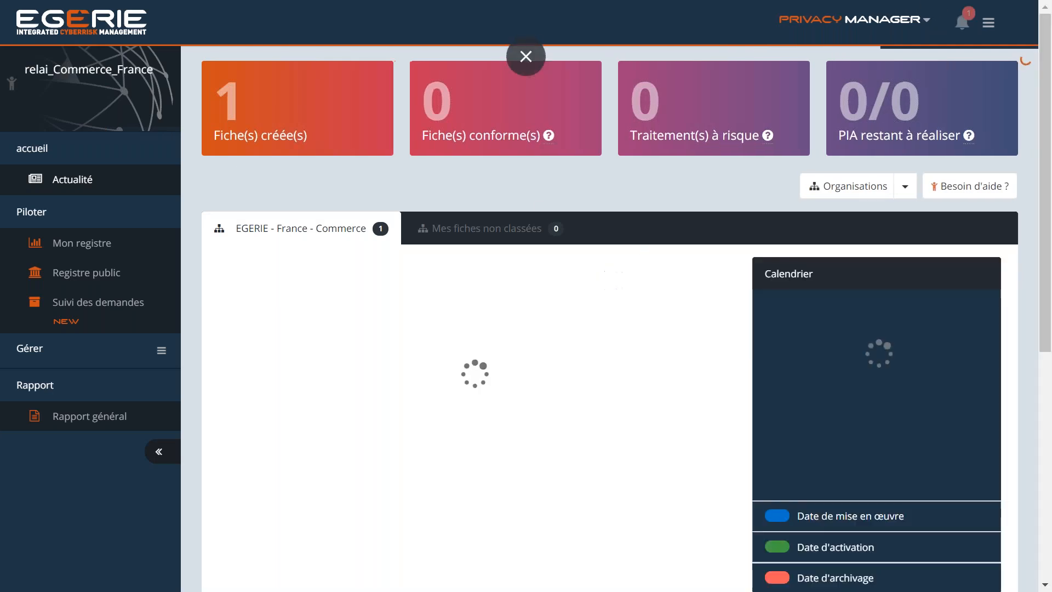
# Step: Open the "FRA16 - 01COM - Gestion de la prospection commerciale" record from the notifications and read the comment on "Types des données traitées"
pyautogui.click(965, 21)
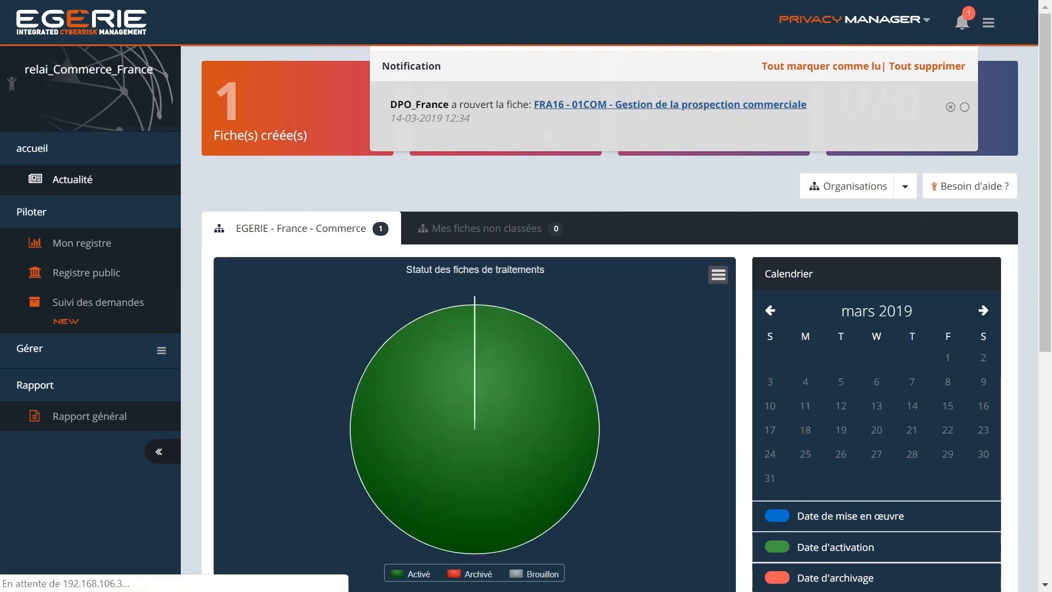
pyautogui.click(470, 92)
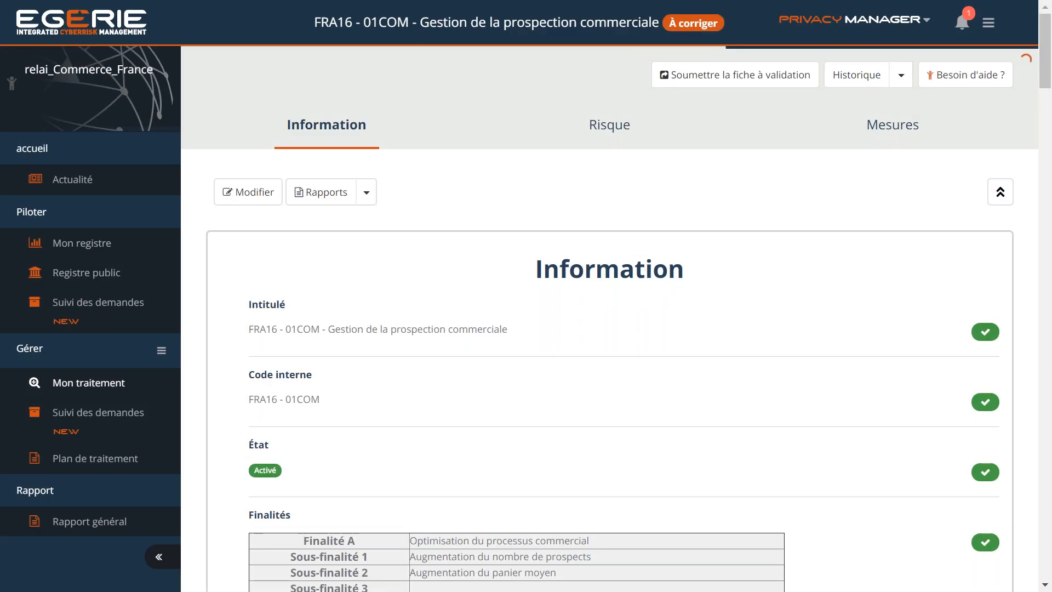
pyautogui.doubleClick(688, 21)
pyautogui.click(688, 21)
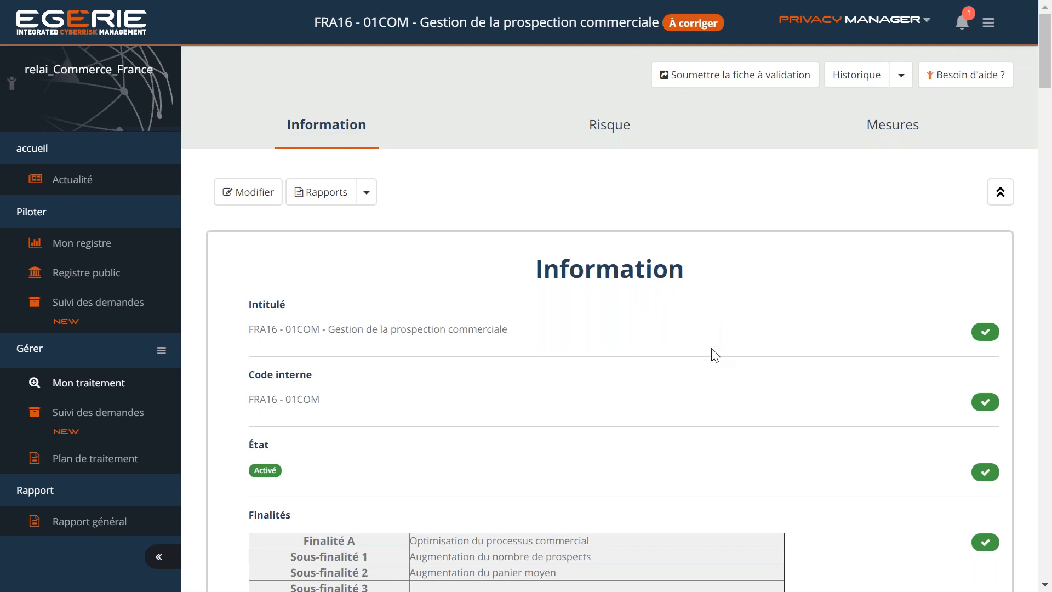
pyautogui.scroll(-10, 712, 354)
pyautogui.scroll(-18, 715, 355)
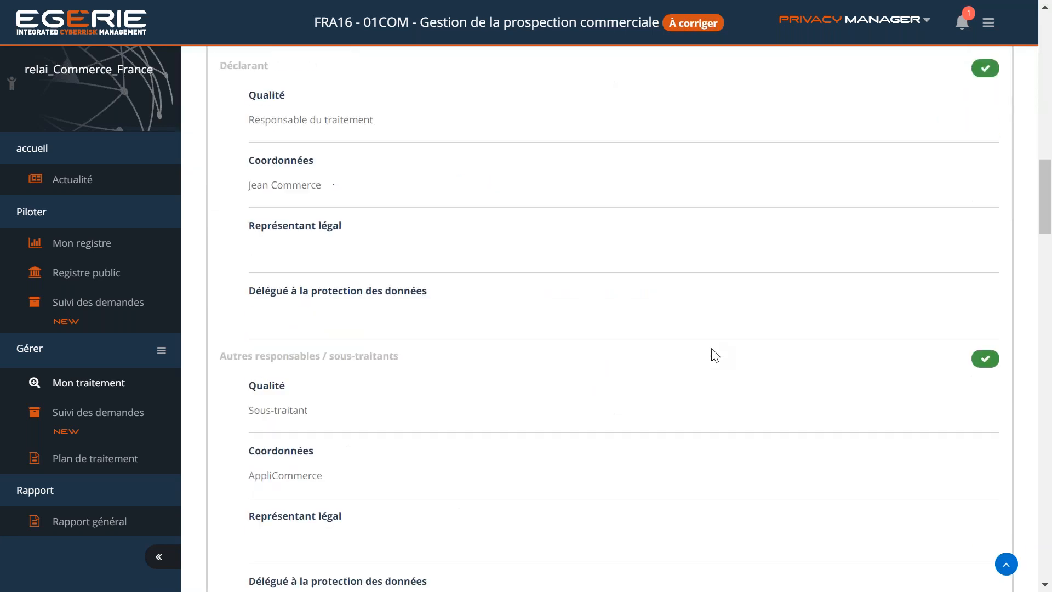
pyautogui.scroll(-8, 715, 355)
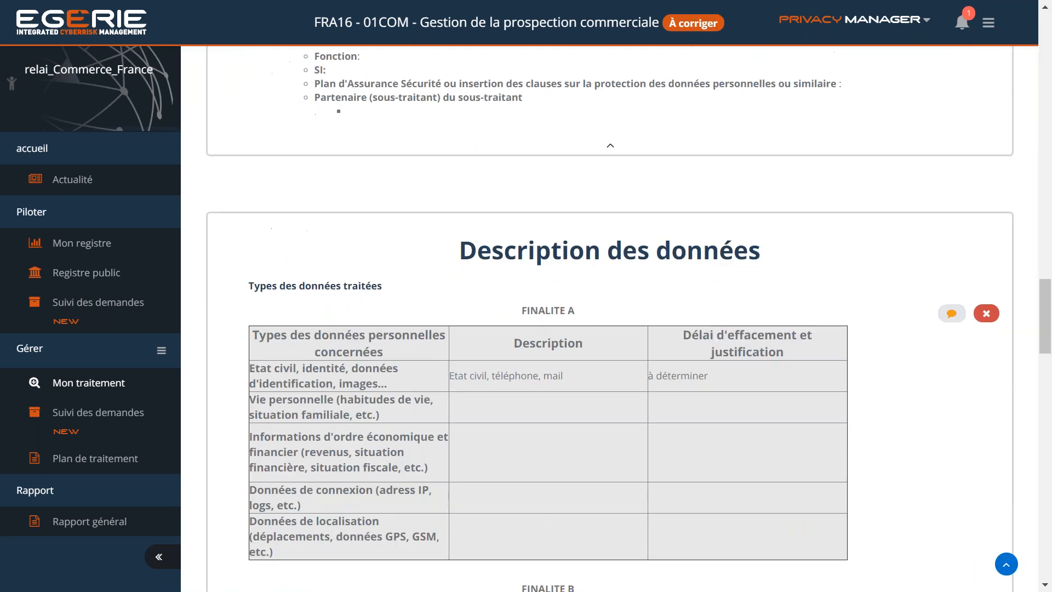
pyautogui.scroll(-8, 657, 361)
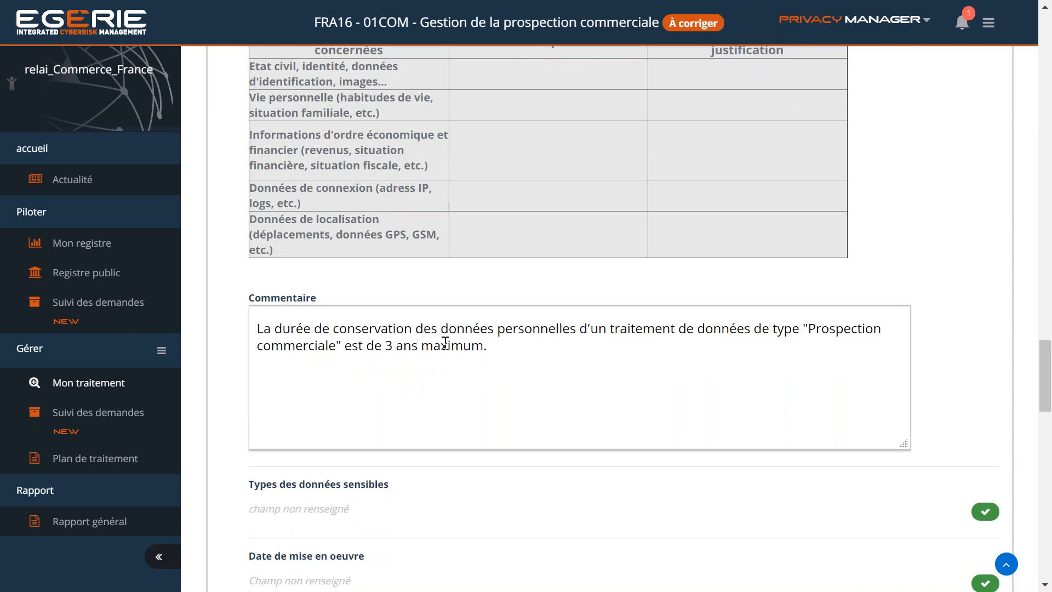
# Step: In "Types des données traitées", set Finalité A's erasure period for civil status and identity data to "3 ans à partir de la collecte" and save
pyautogui.scroll(20, 497, 308)
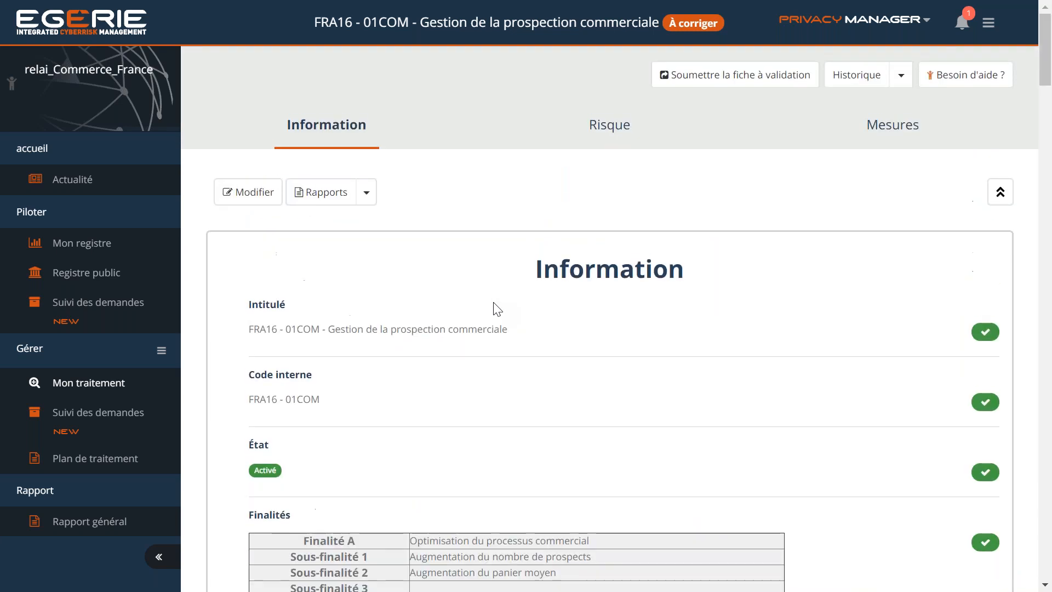
pyautogui.click(230, 198)
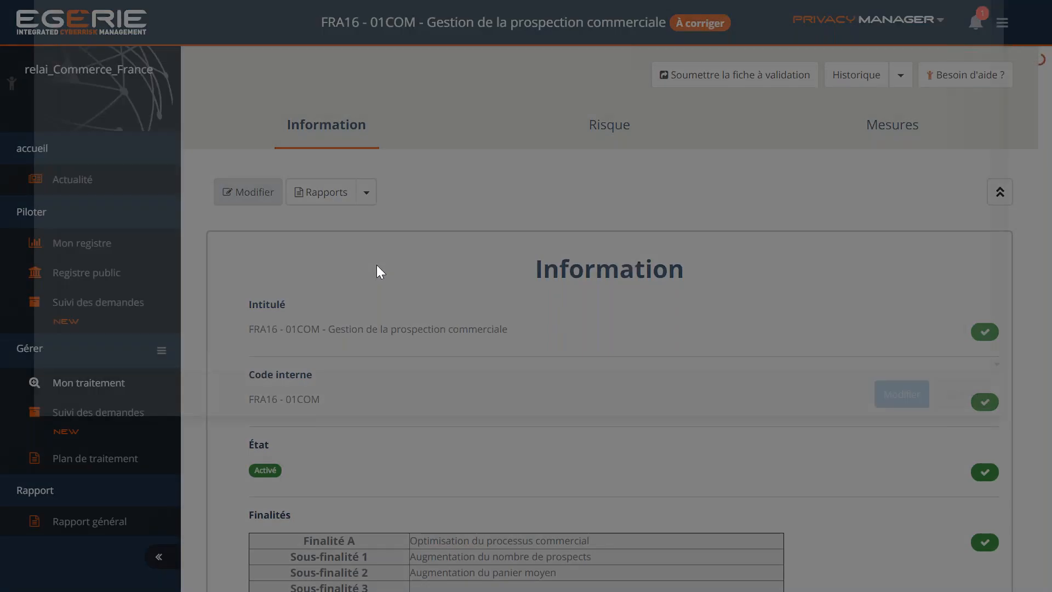
pyautogui.scroll(-10, 575, 347)
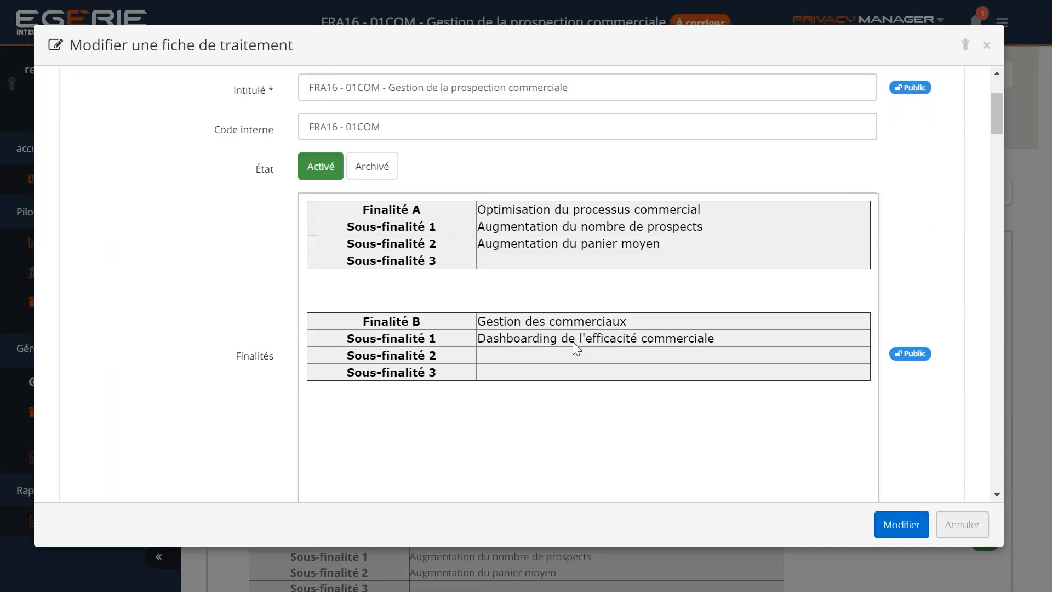
pyautogui.scroll(-10, 580, 318)
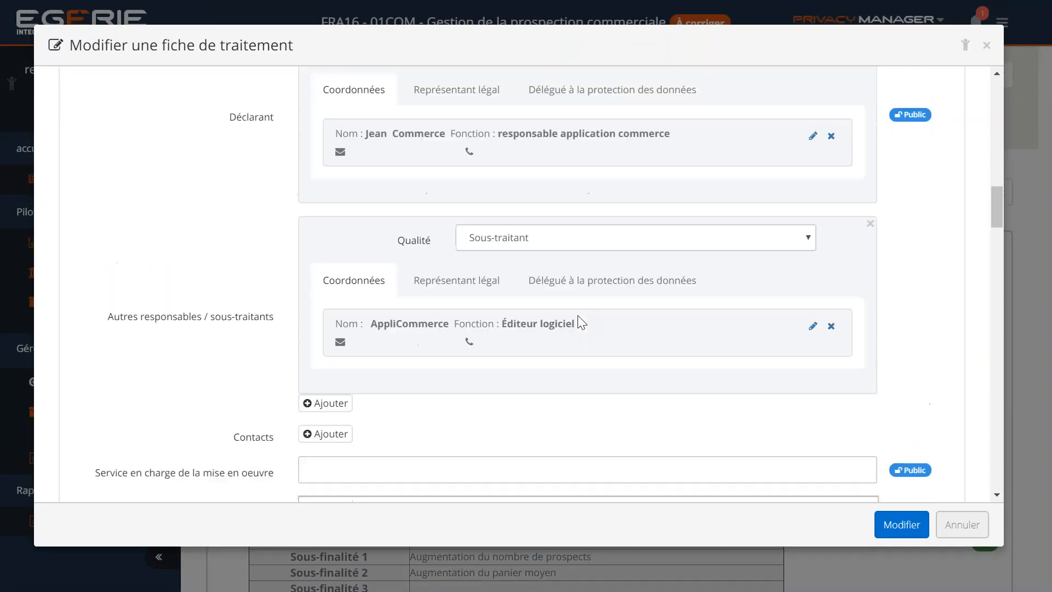
pyautogui.scroll(-15, 582, 319)
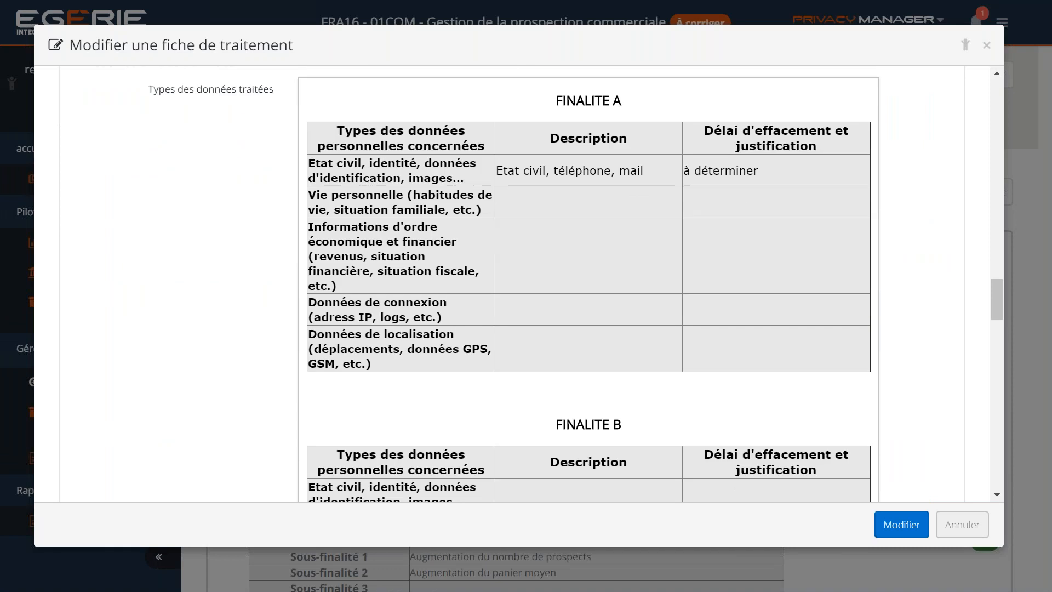
pyautogui.moveTo(689, 172); pyautogui.dragTo(765, 232)
pyautogui.click(760, 226)
pyautogui.doubleClick(740, 230)
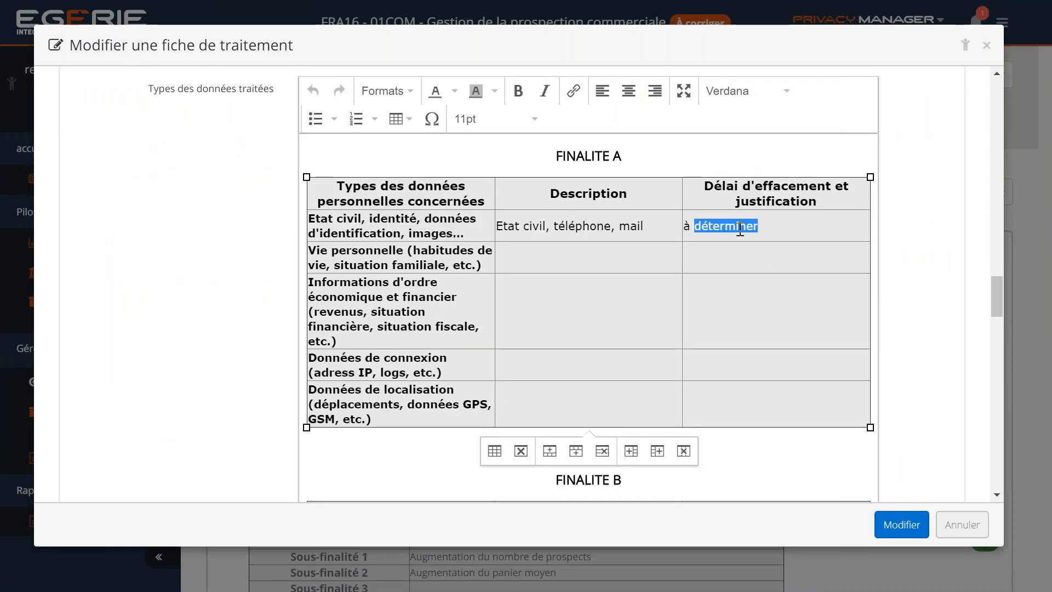
pyautogui.press('BackSpace')
pyautogui.press('BackSpace')
pyautogui.press('BackSpace')
pyautogui.write('3 ans à partir de la collecte')
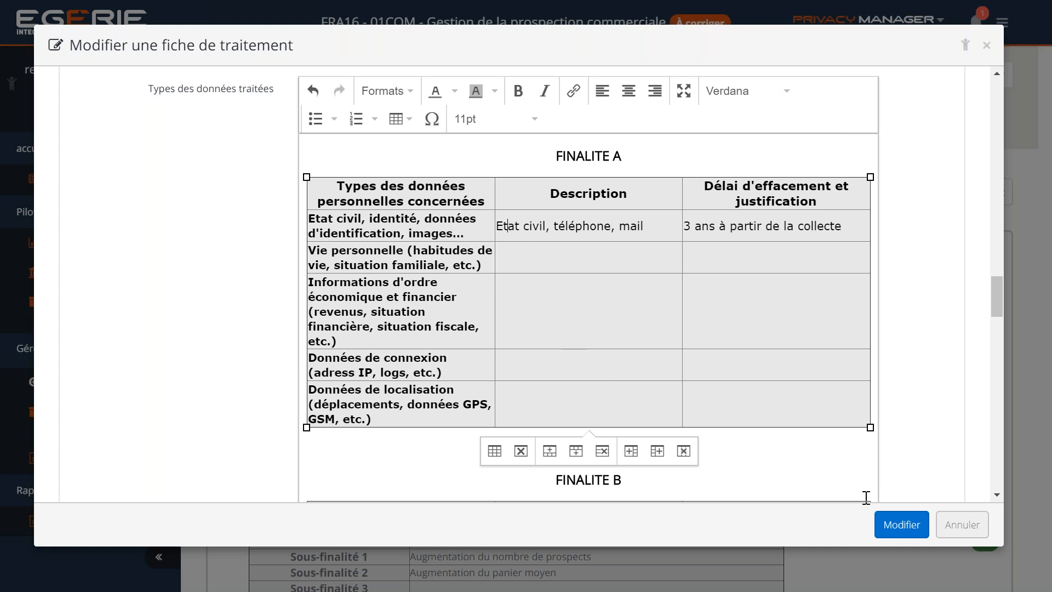
pyautogui.click(901, 524)
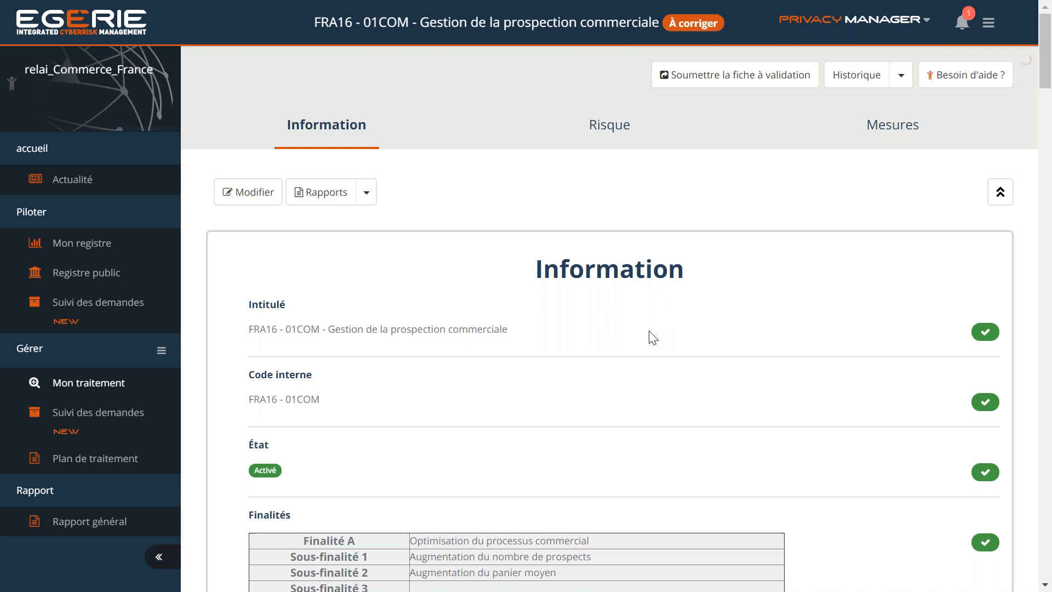
# Step: Submit the corrected record for validation without a comment and delete the notification about its reopening
pyautogui.click(732, 86)
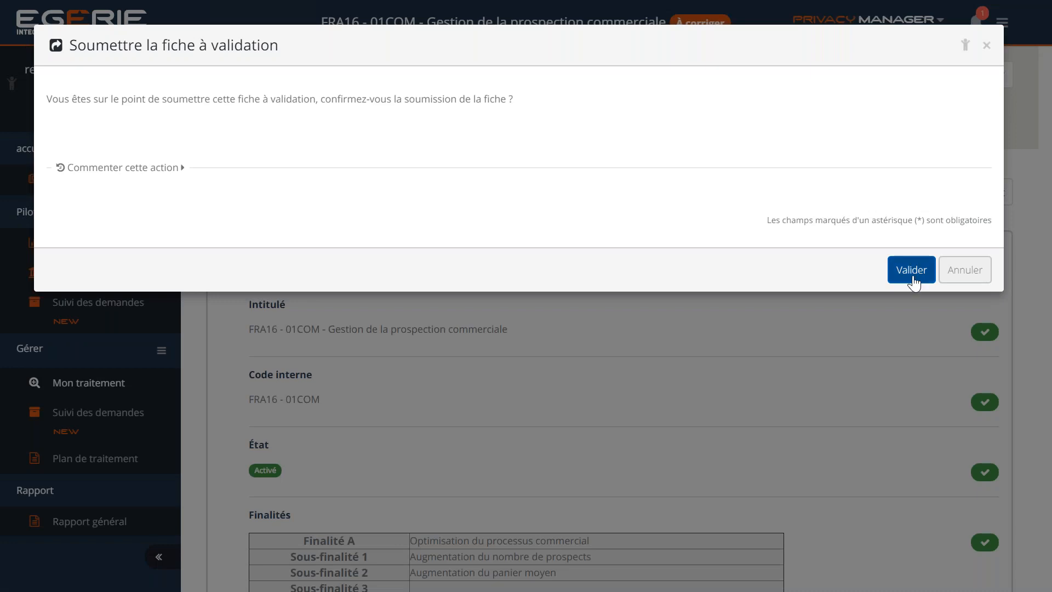
pyautogui.click(911, 269)
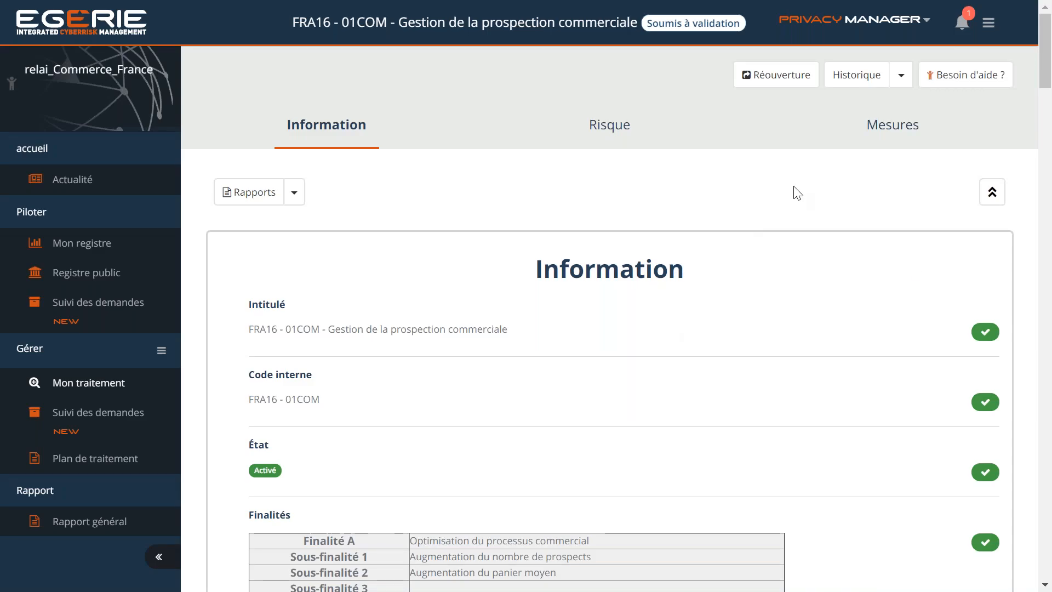
pyautogui.click(963, 23)
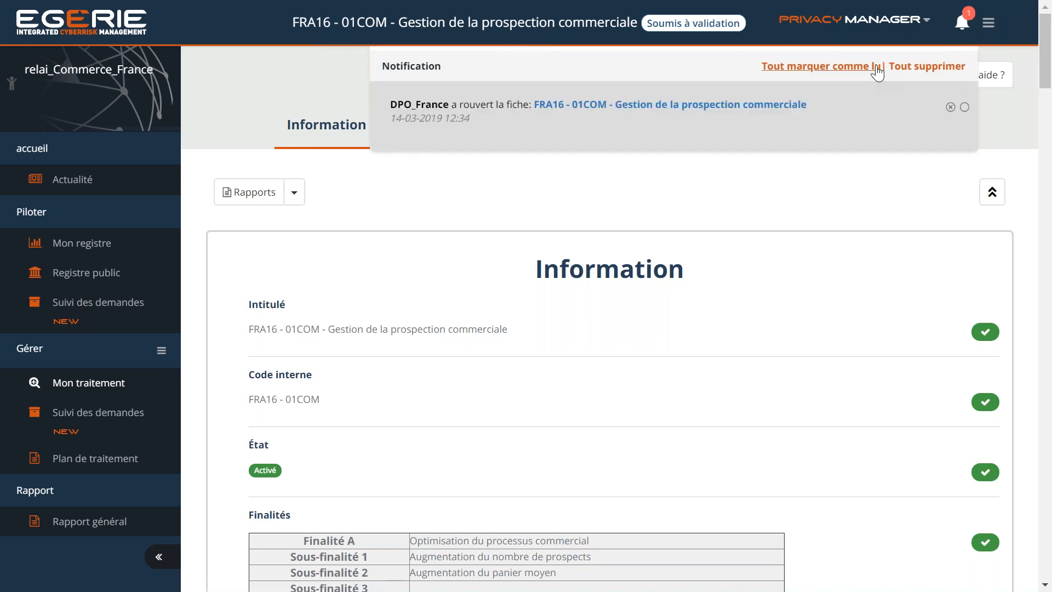
pyautogui.click(951, 107)
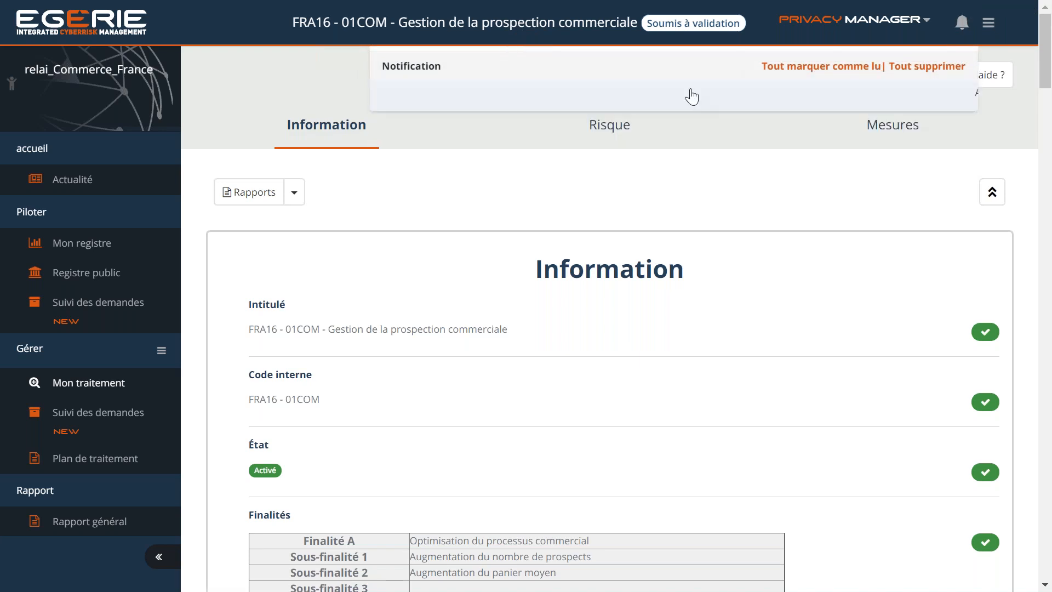
pyautogui.click(963, 138)
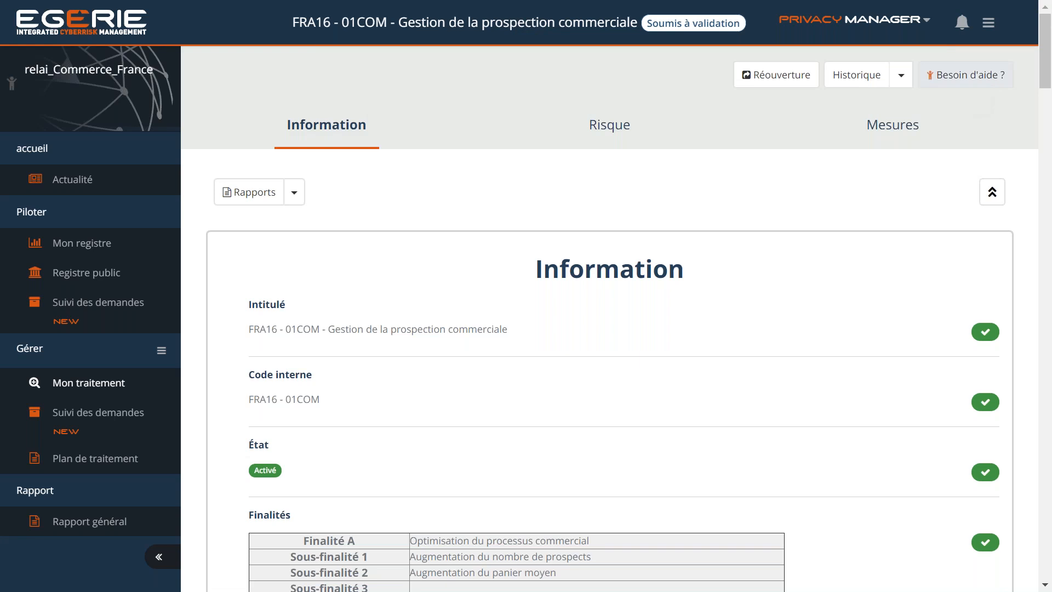
# Step: Log out and log back in as DPO_France, entering the account password
pyautogui.click(988, 23)
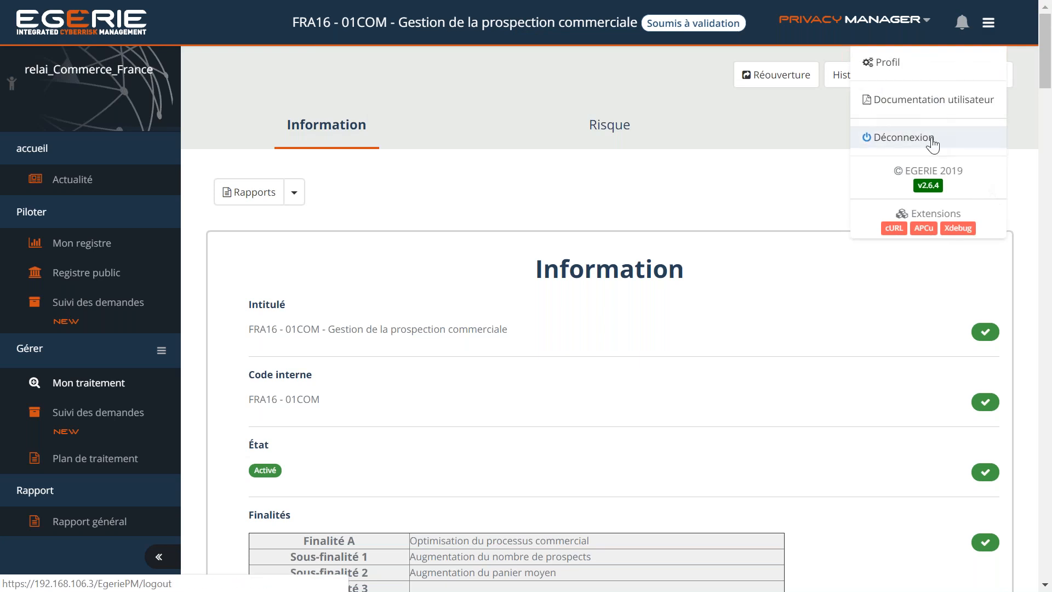
pyautogui.click(931, 138)
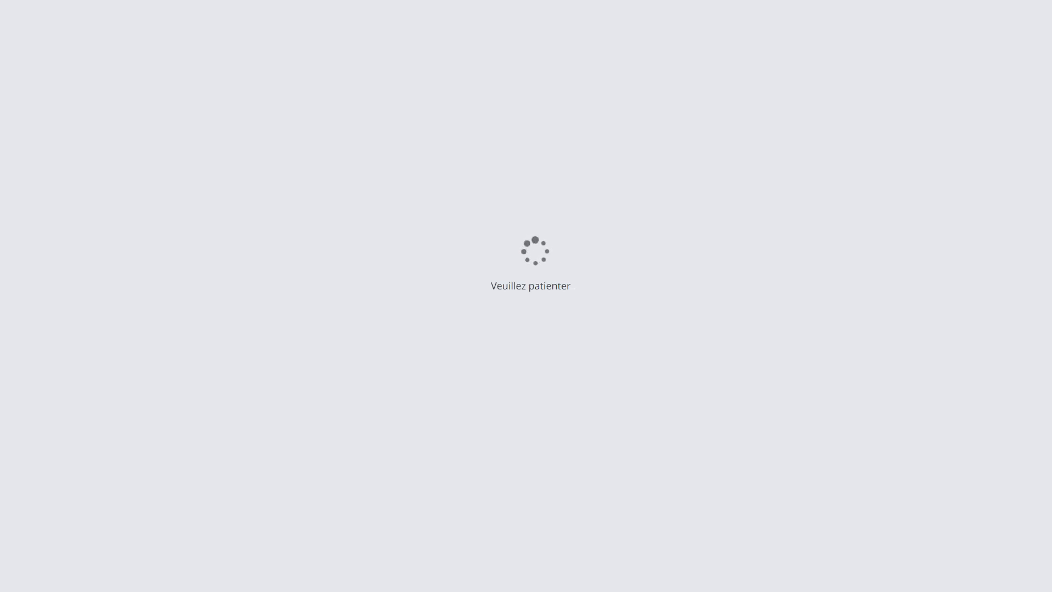
pyautogui.write('D')
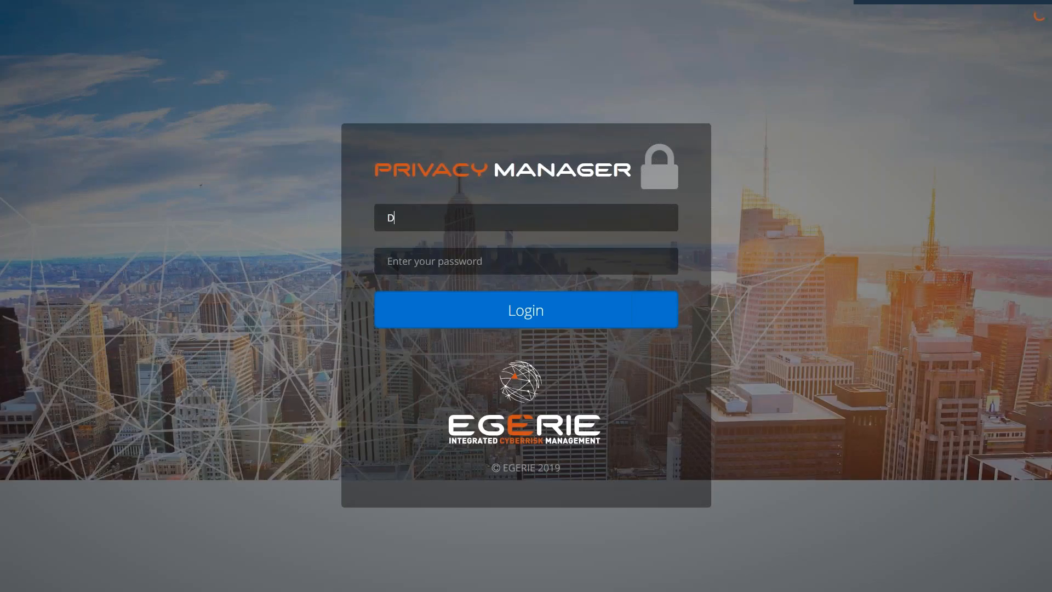
pyautogui.press('Down')
pyautogui.press('Down')
pyautogui.press('Return')
pyautogui.press('Tab')
pyautogui.write('•••••')
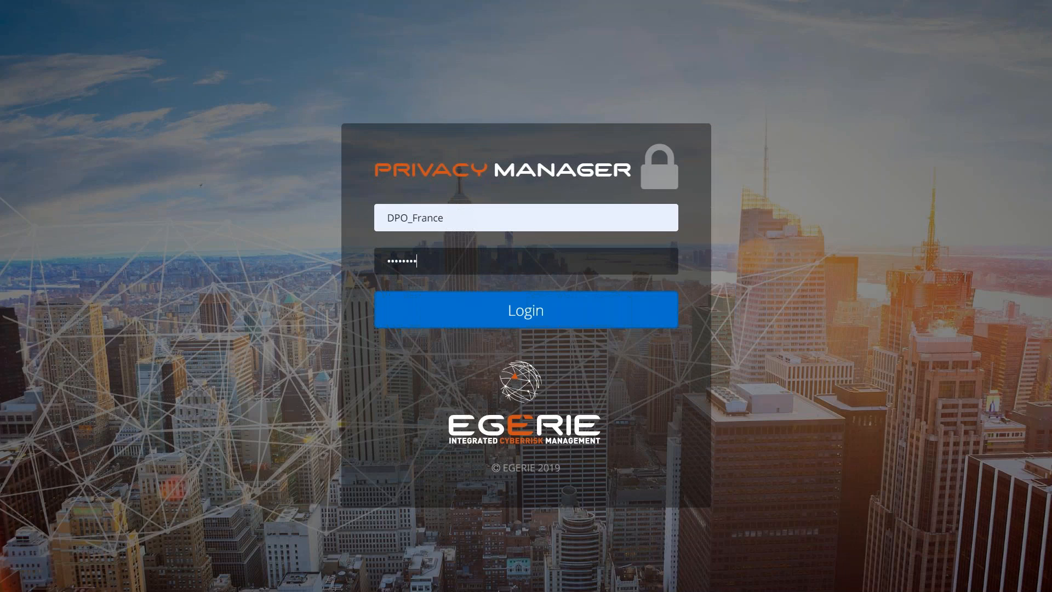
pyautogui.press('Return')
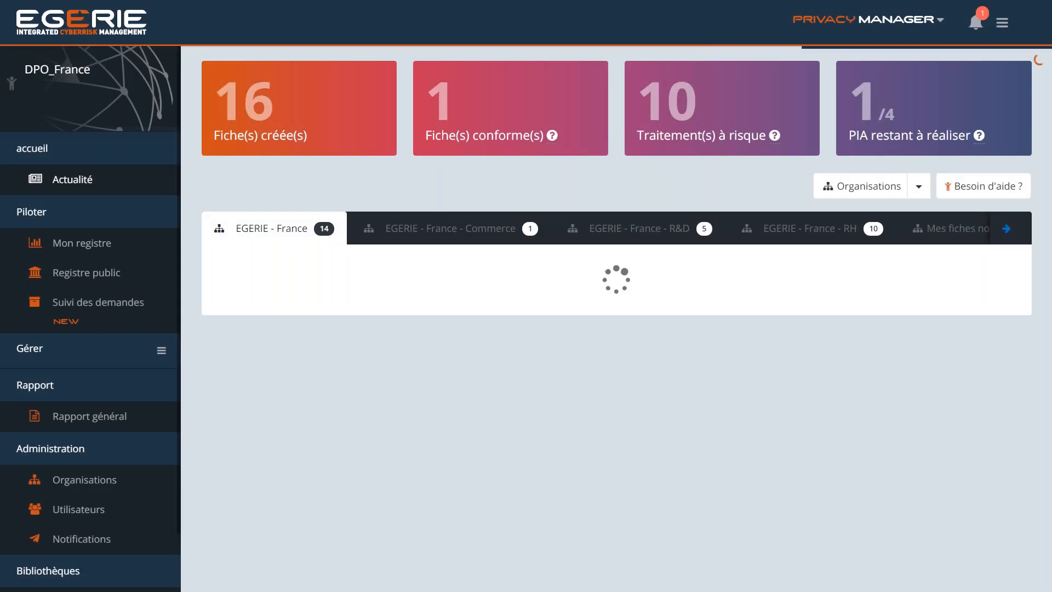
# Step: Check the validation request in the notifications and open the "FRA16 - 01COM - Gestion de la prospection commerciale" record
pyautogui.click(977, 19)
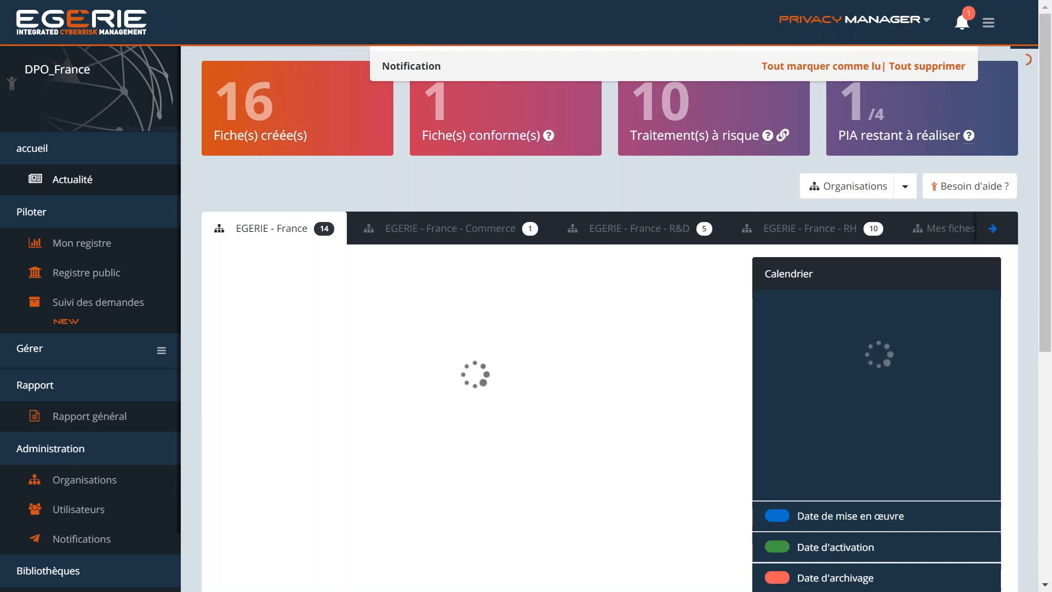
pyautogui.click(715, 105)
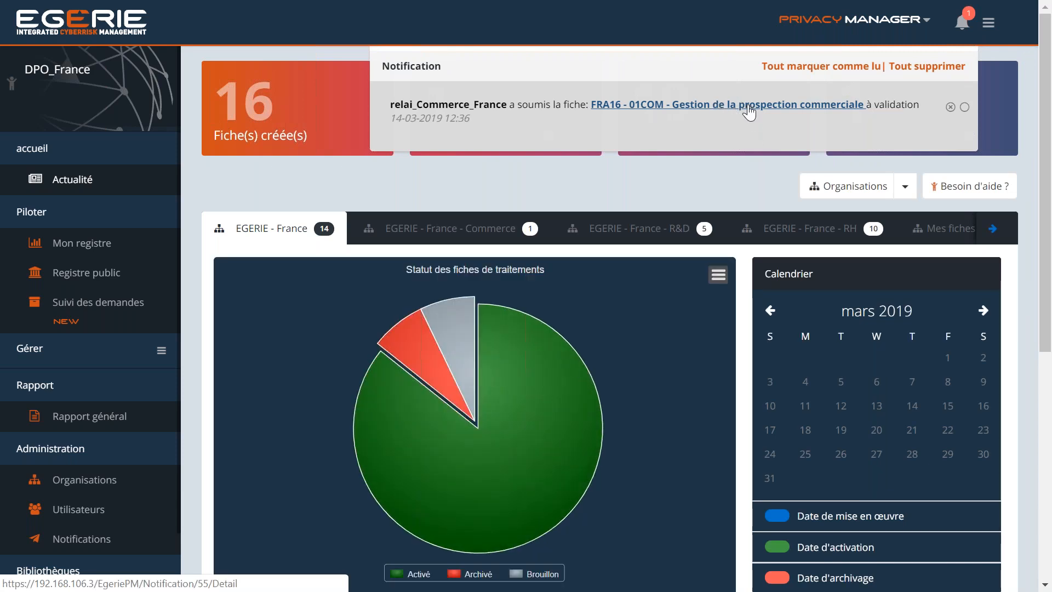
pyautogui.click(713, 110)
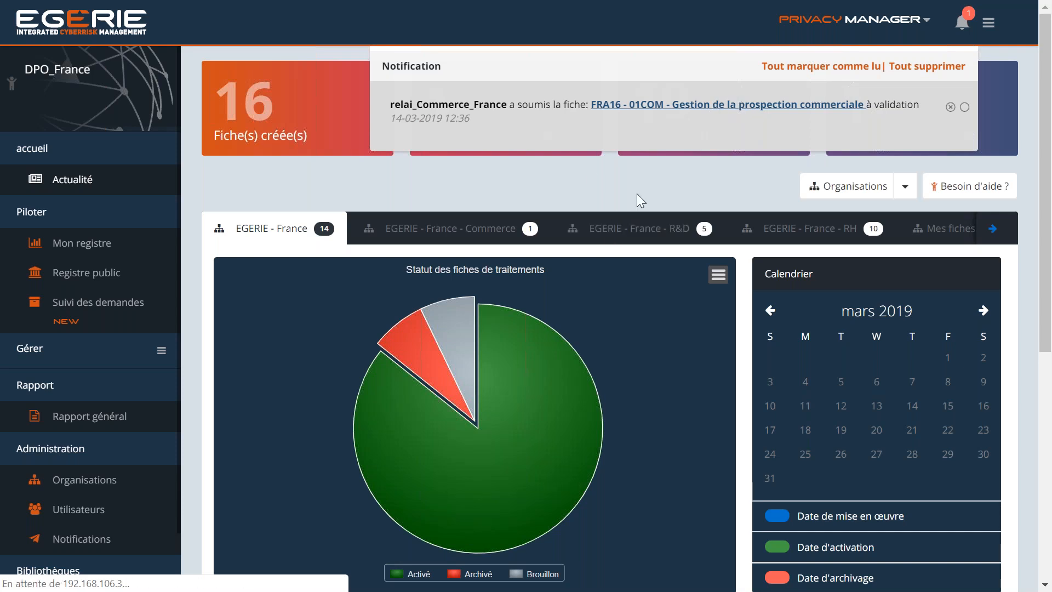
pyautogui.click(963, 23)
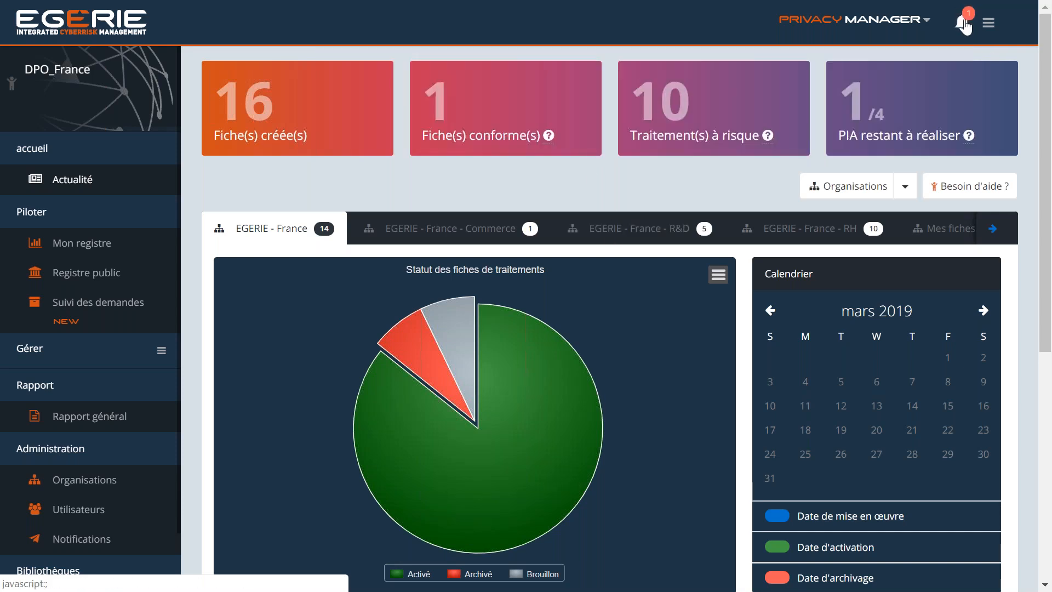
pyautogui.click(963, 23)
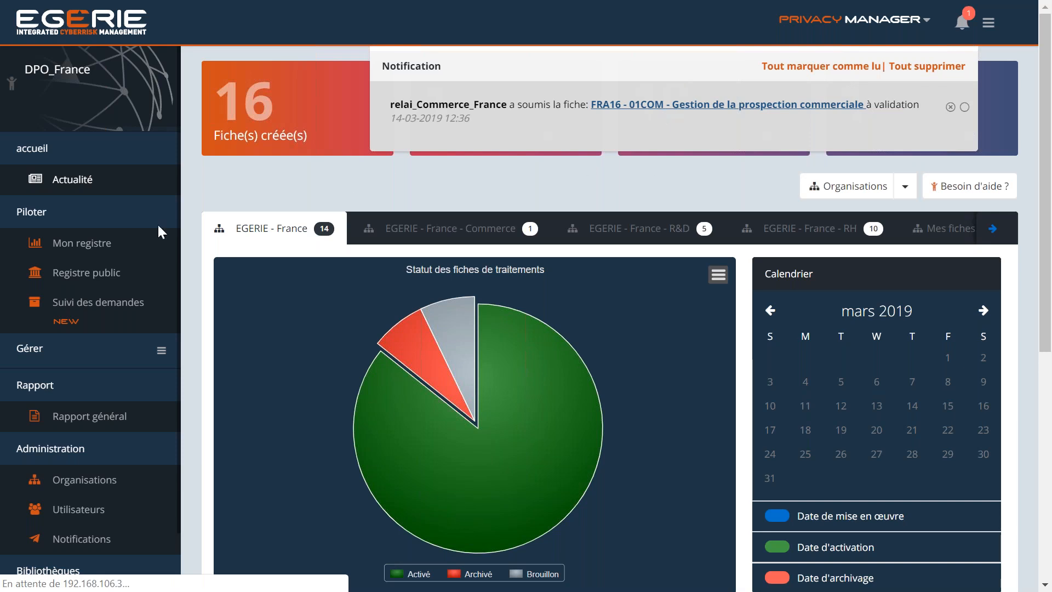
pyautogui.click(162, 351)
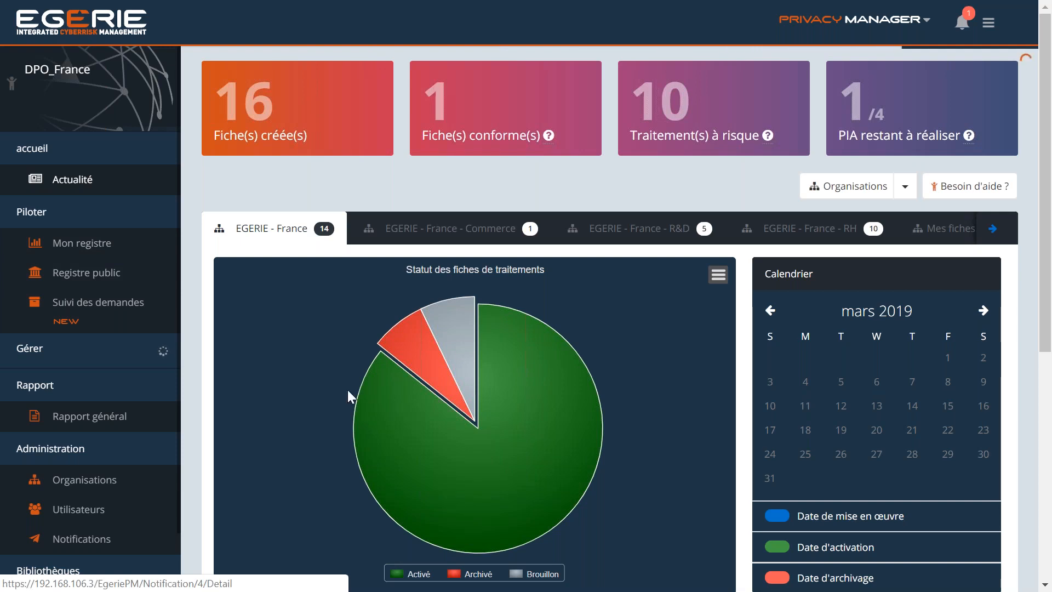
pyautogui.scroll(-2, 358, 485)
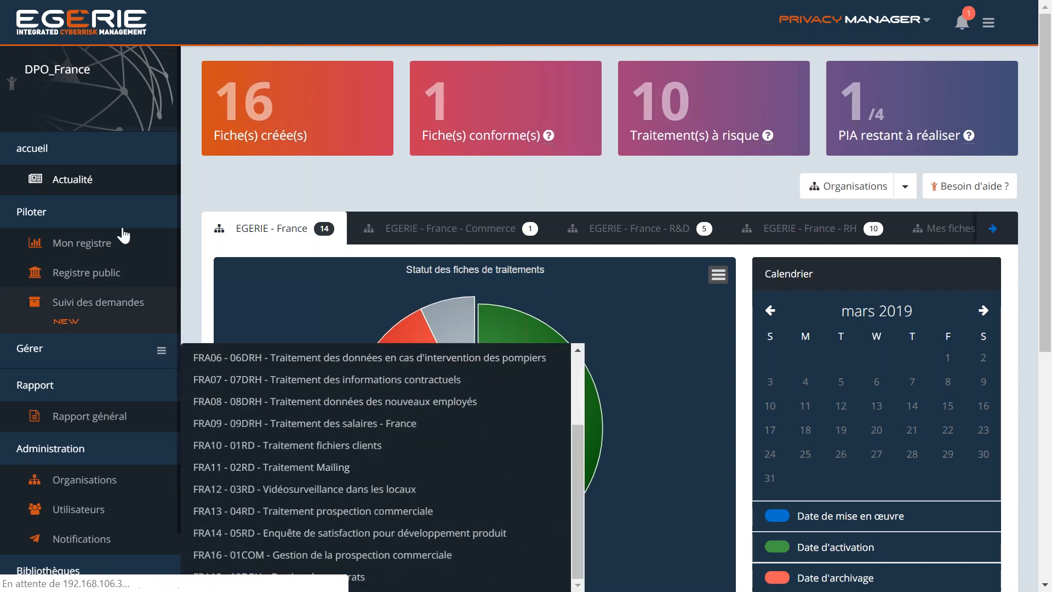
pyautogui.click(125, 245)
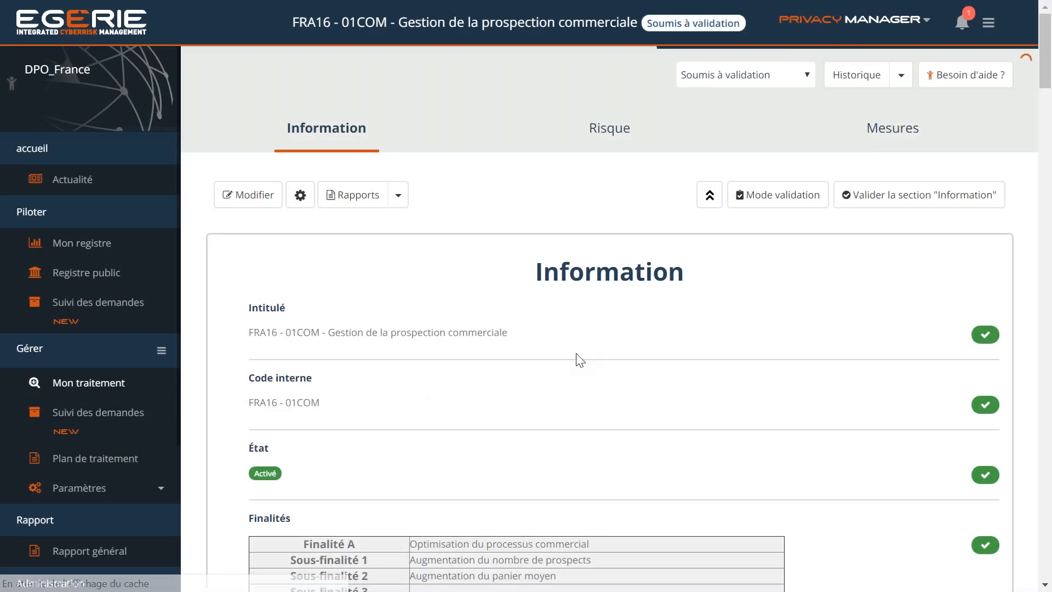
# Step: Switch the record to validation mode and mark the "Types des données traitées" field as approved
pyautogui.click(779, 201)
pyautogui.scroll(-8, 789, 399)
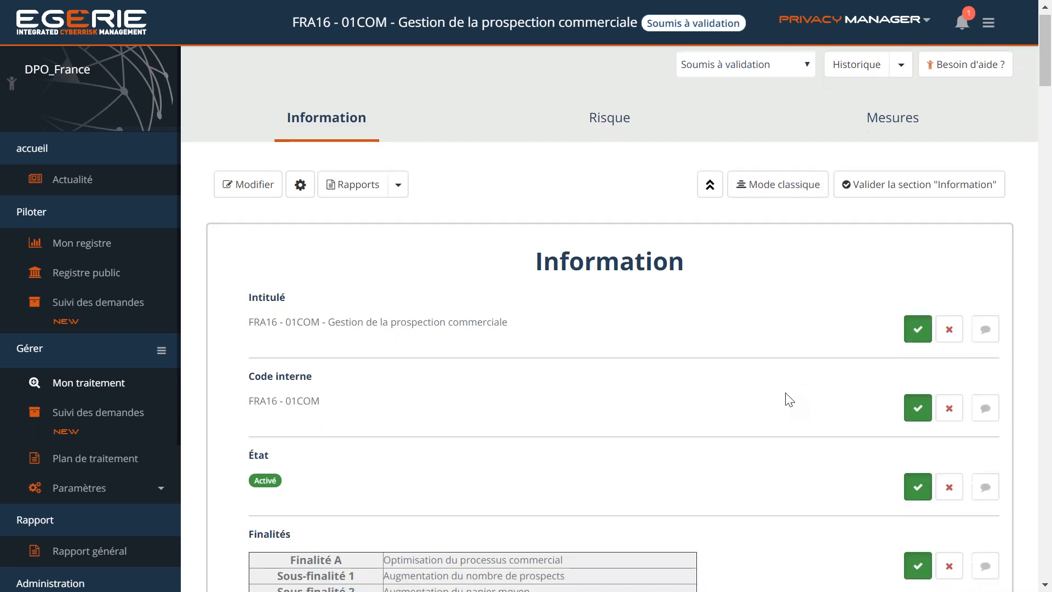
pyautogui.scroll(-15, 794, 385)
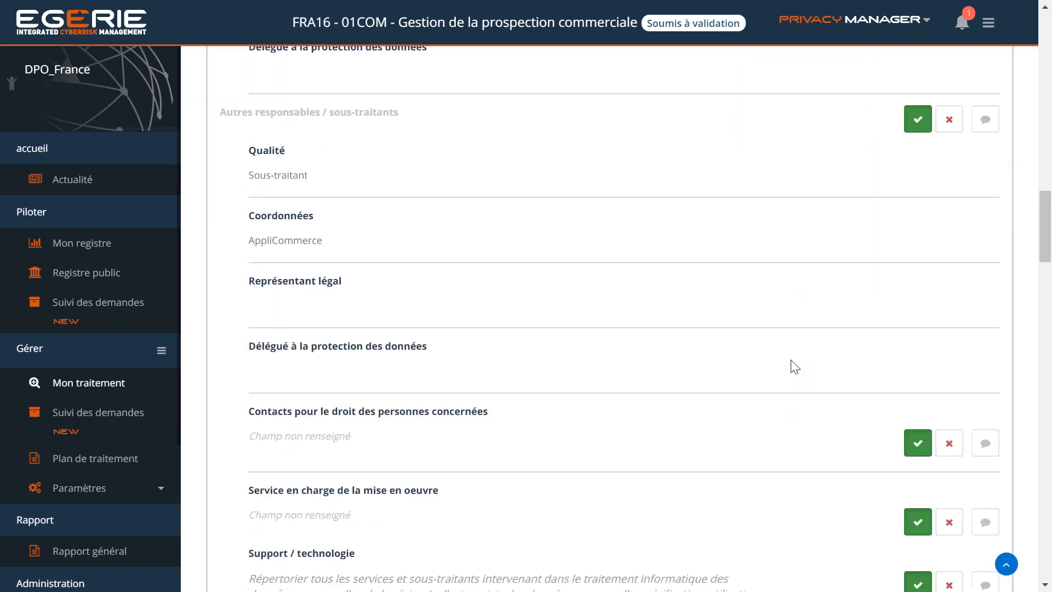
pyautogui.scroll(-8, 798, 349)
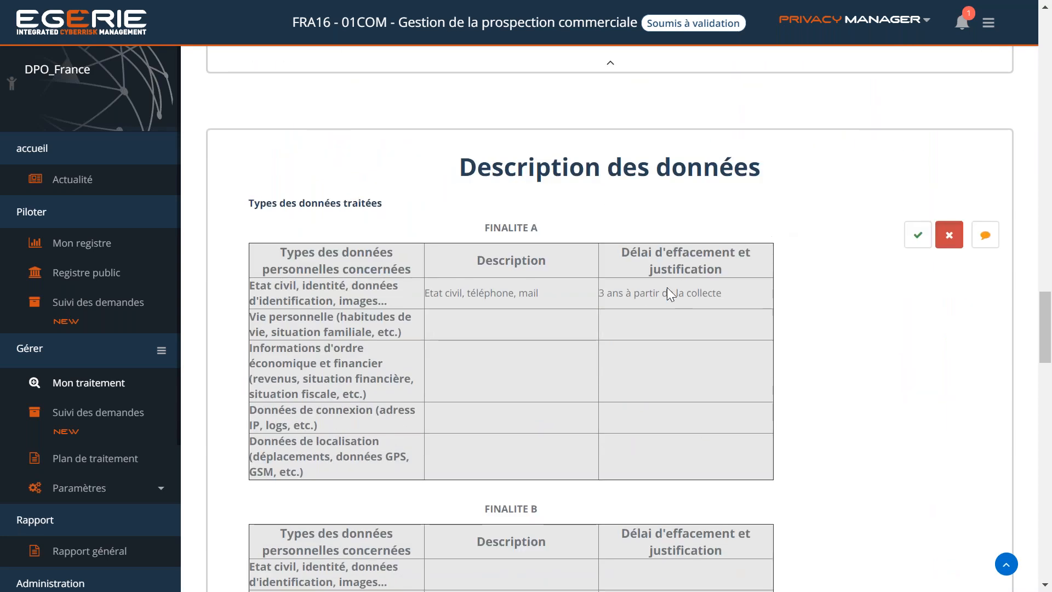
pyautogui.tripleClick(666, 287)
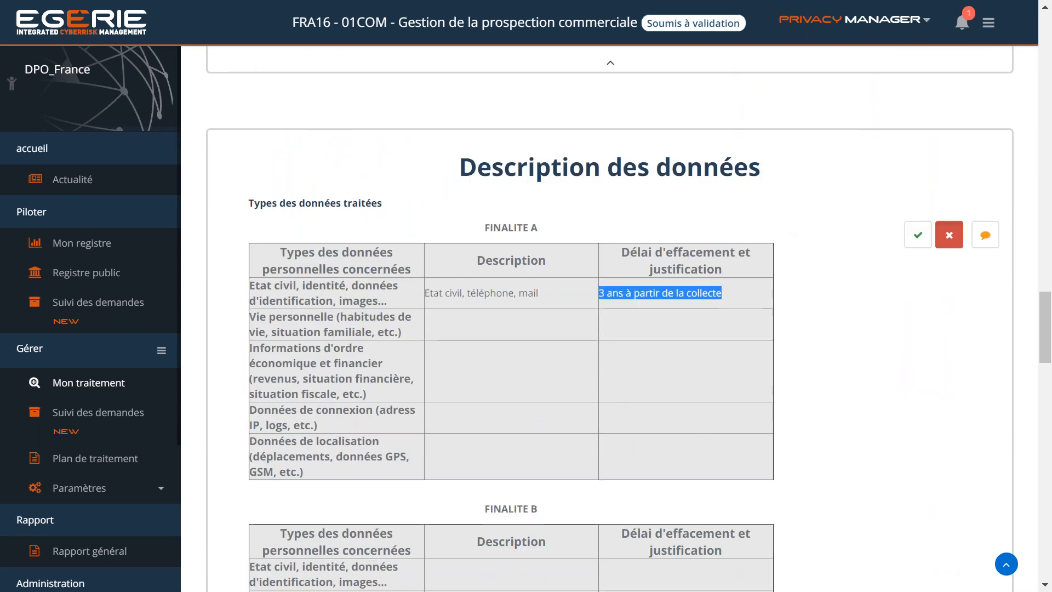
pyautogui.click(911, 241)
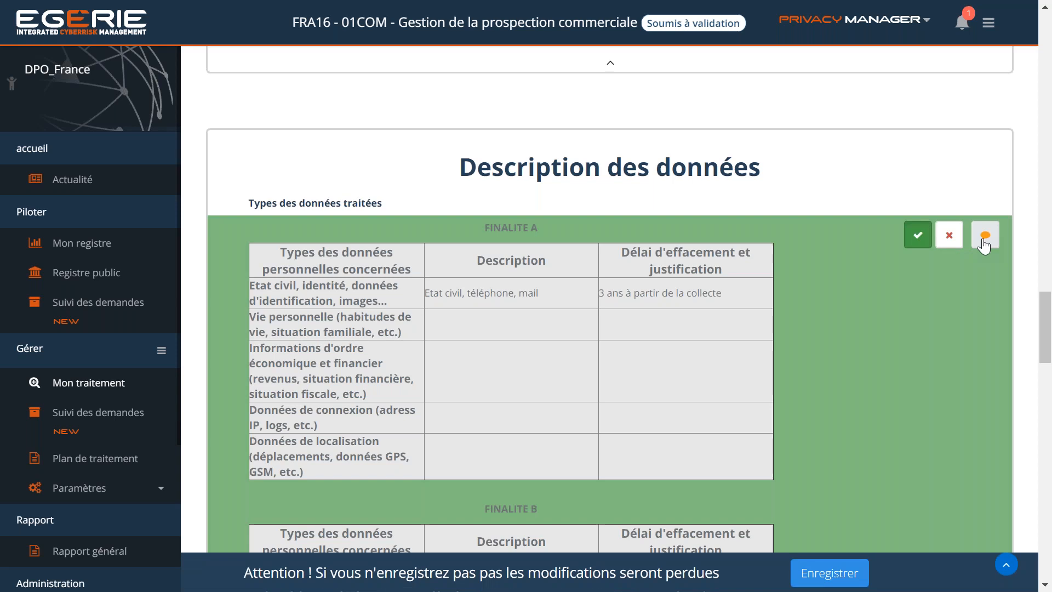
# Step: Delete the correction comment on "Types des données traitées" and save the validation changes
pyautogui.scroll(-10, 935, 371)
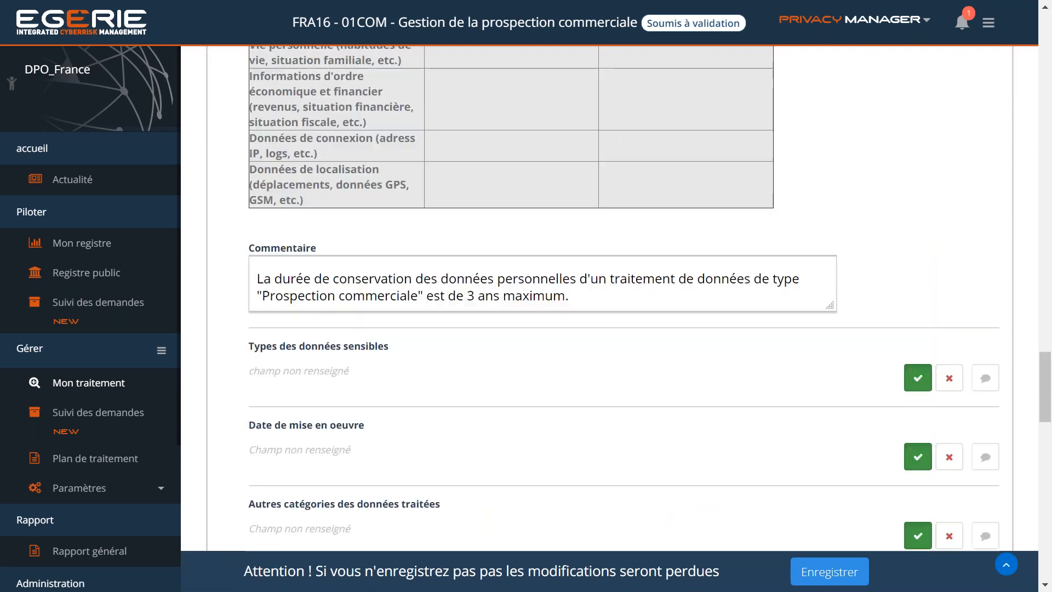
pyautogui.click(627, 298)
pyautogui.tripleClick(623, 323)
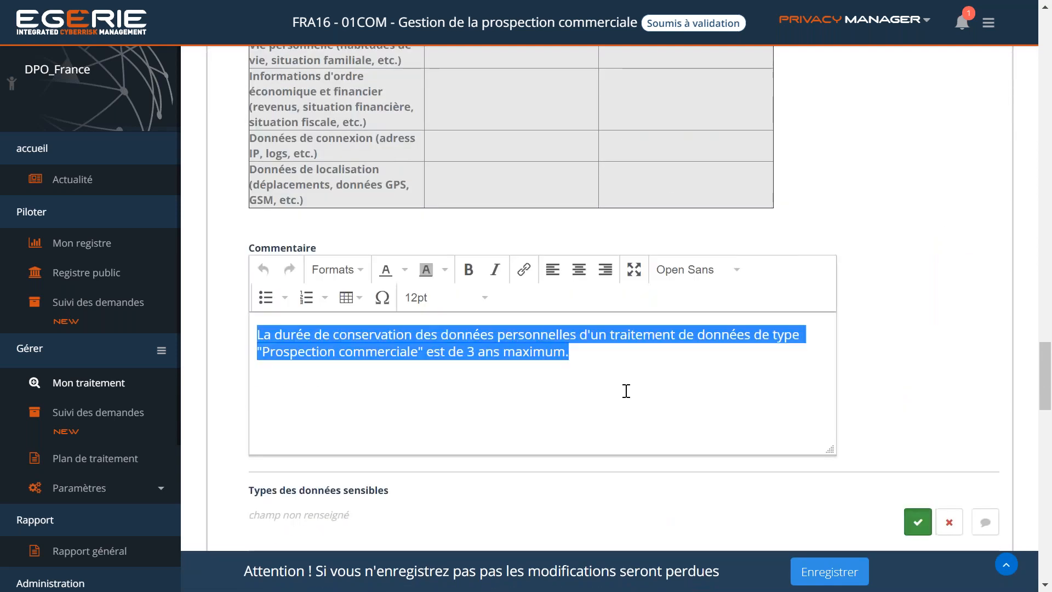
pyautogui.press('BackSpace')
pyautogui.click(852, 570)
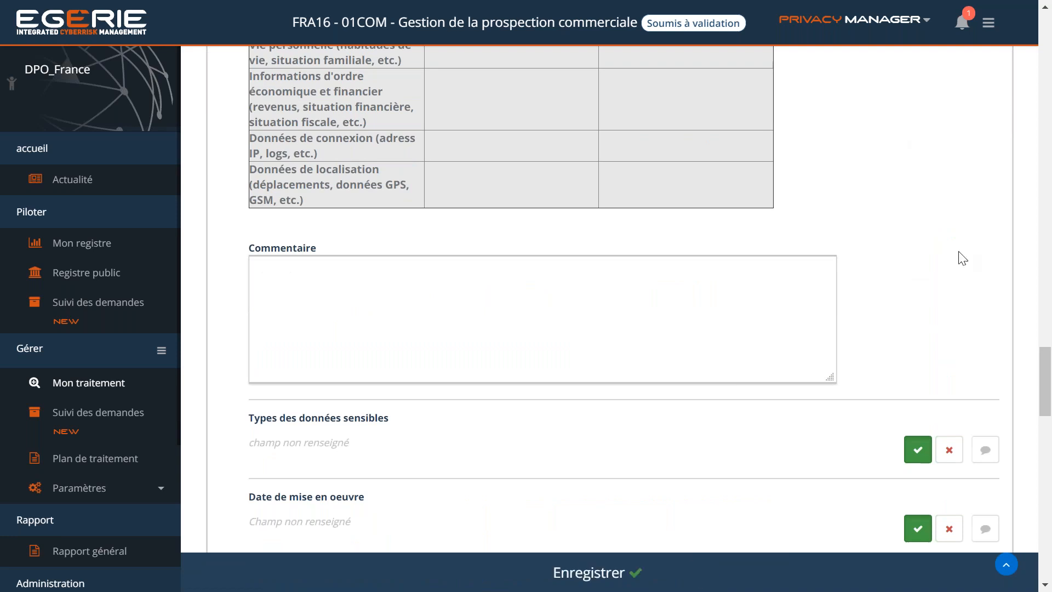
pyautogui.scroll(15, 963, 258)
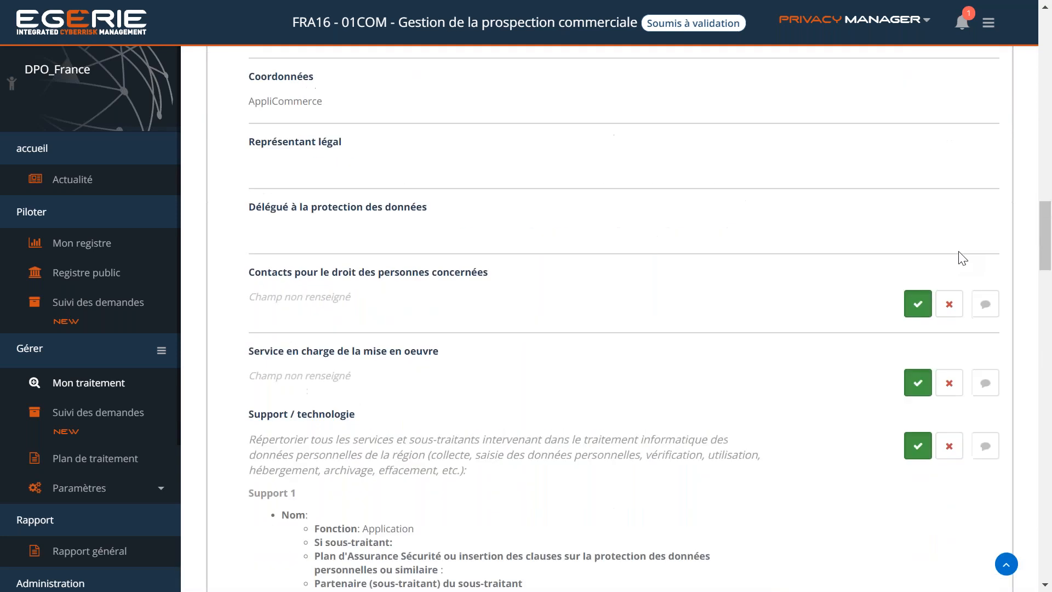
# Step: Check the recent change history of the FRA16 - 01COM record
pyautogui.scroll(10, 963, 258)
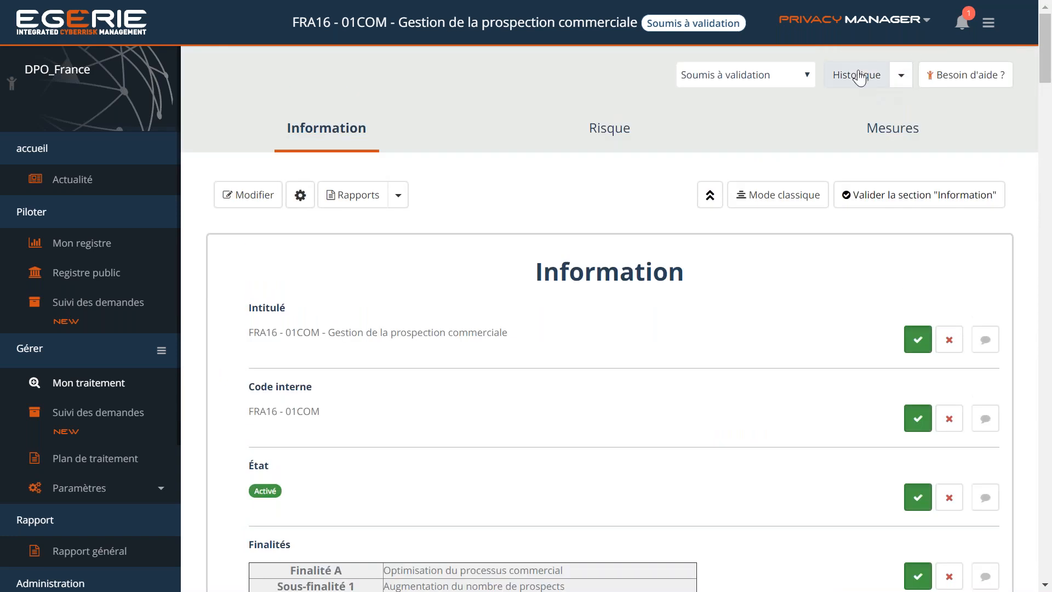
pyautogui.click(900, 77)
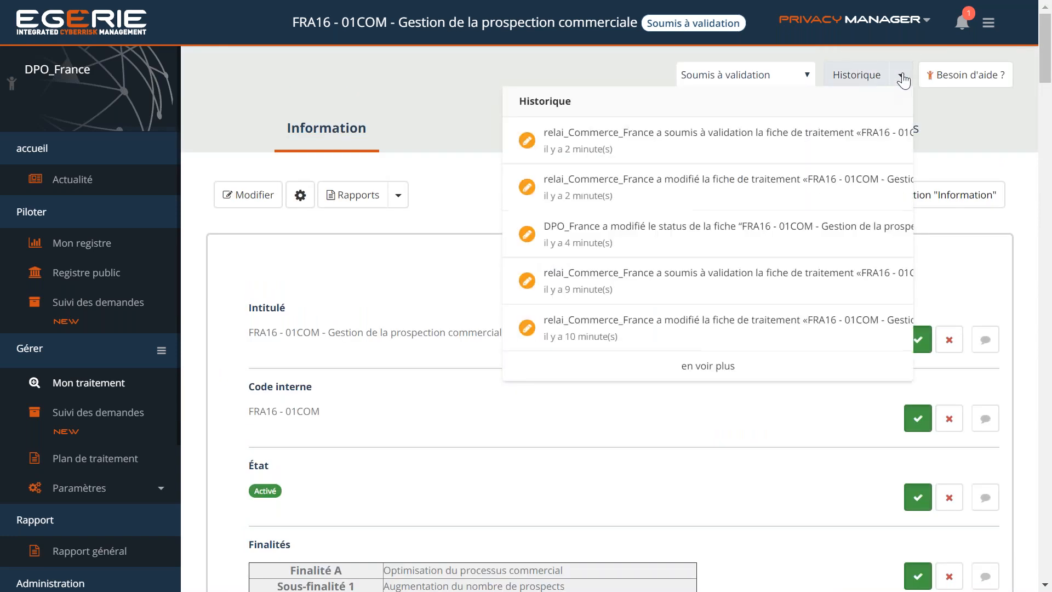
pyautogui.click(903, 78)
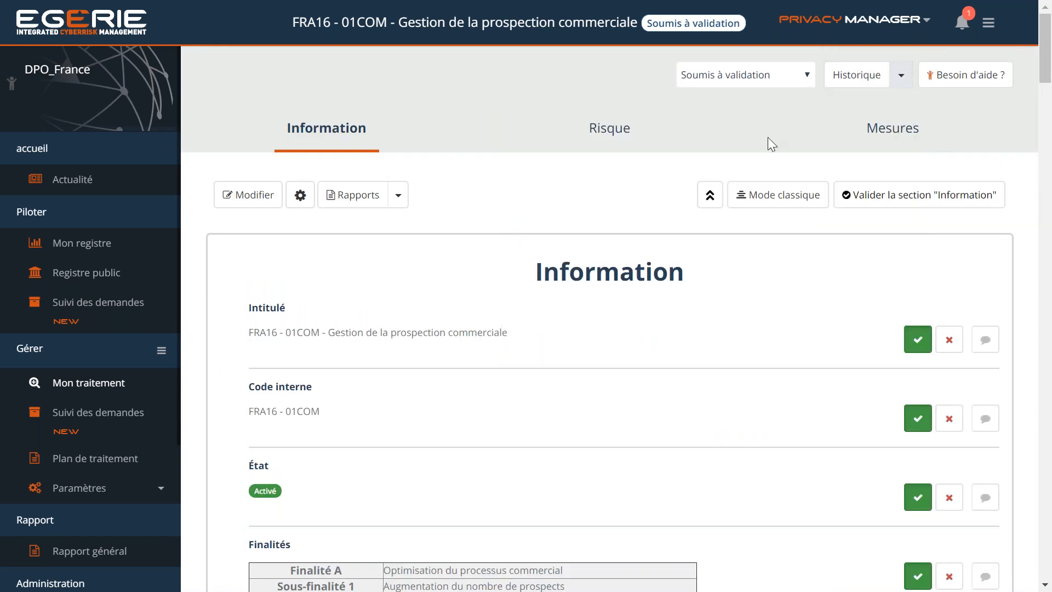
# Step: Validate and save the record's "Information" section, and set the record's status to "Valider"
pyautogui.click(873, 200)
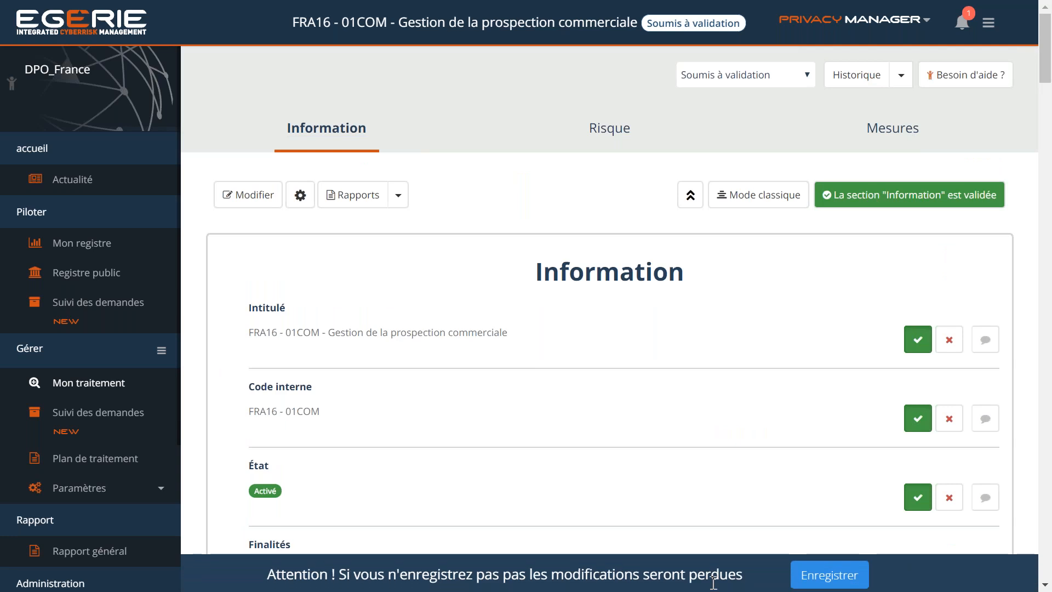
pyautogui.click(816, 573)
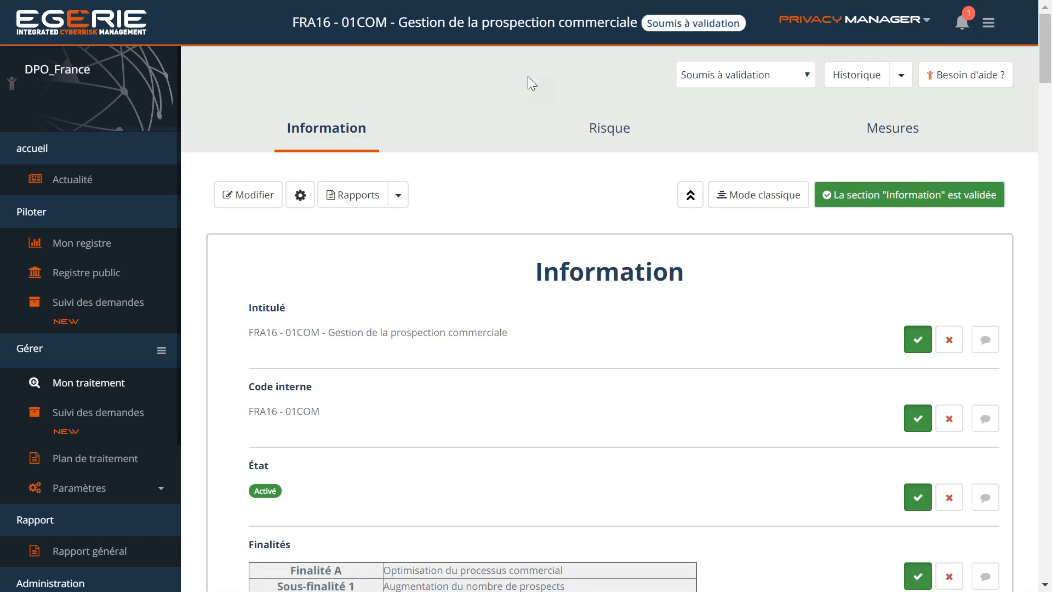
pyautogui.click(731, 66)
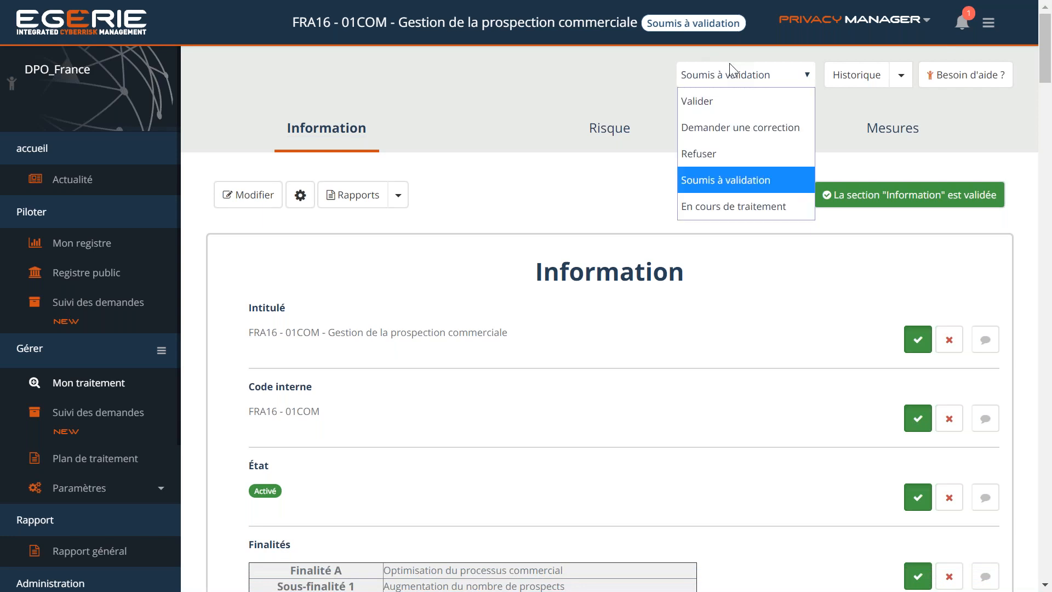
pyautogui.click(742, 103)
pyautogui.click(623, 86)
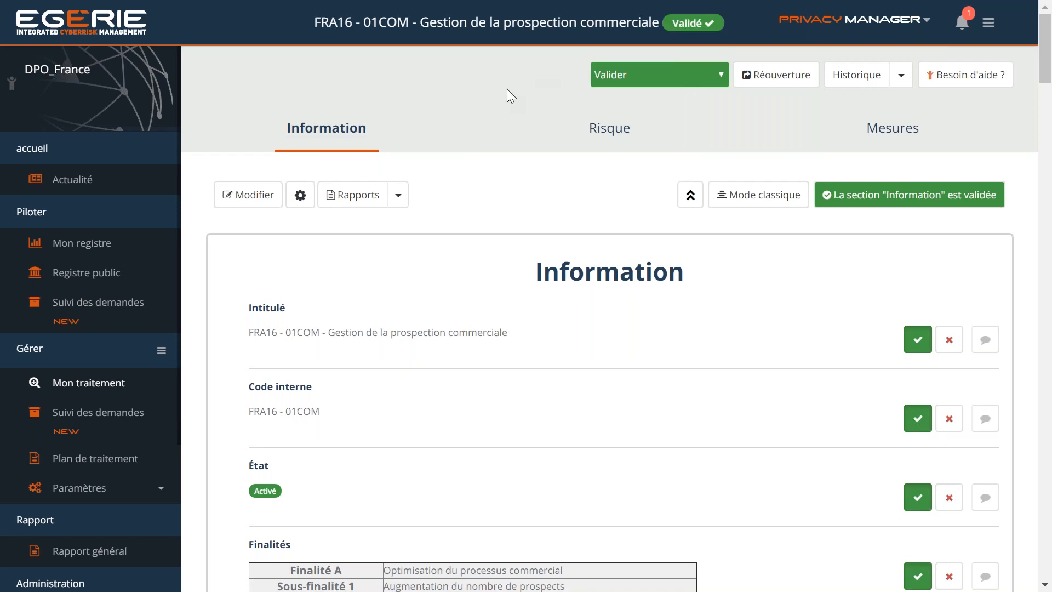
pyautogui.hotkey('alt', 'Tab')
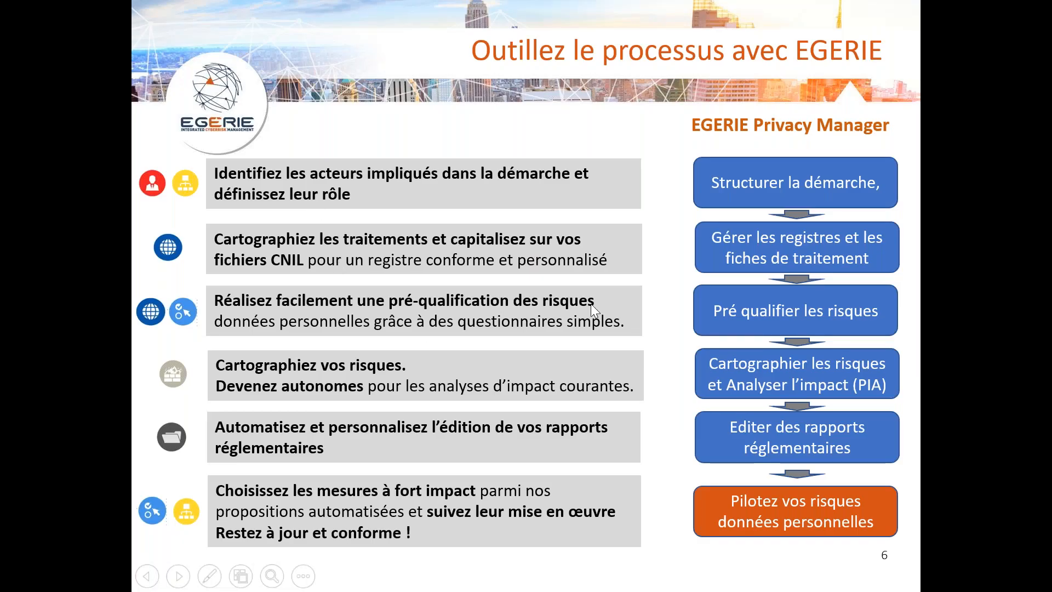
pyautogui.hotkey('alt', 'Tab')
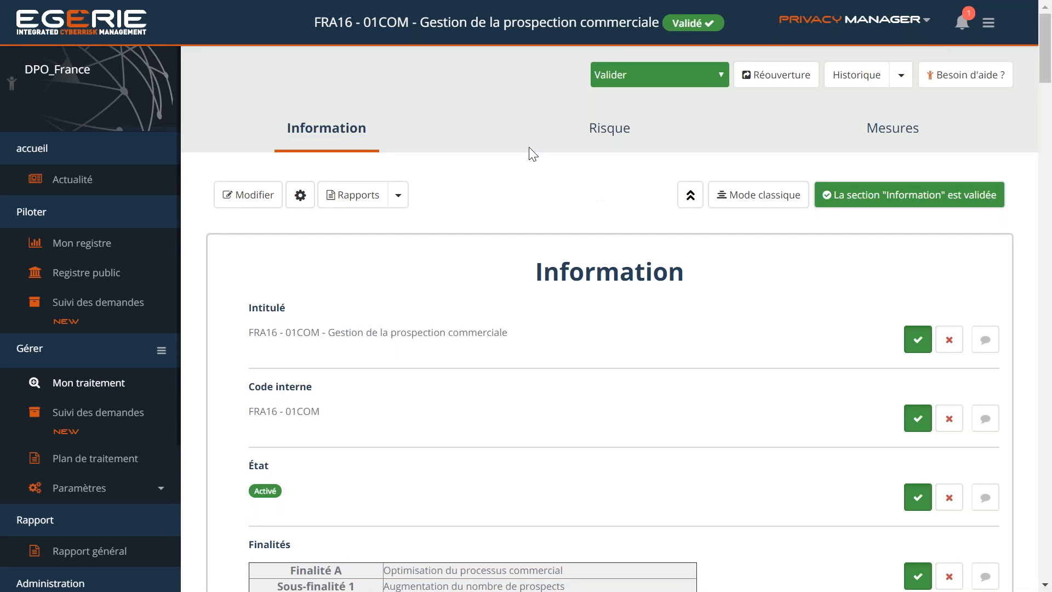
# Step: Review the record's "Risque" section, from the risk pre-classification down to the PIA fields
pyautogui.click(616, 141)
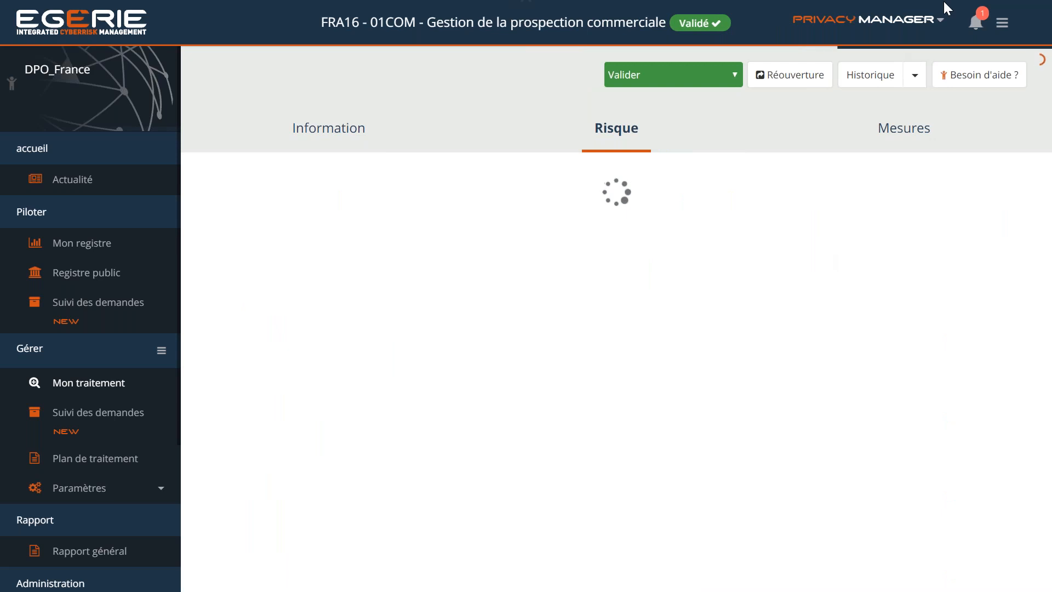
pyautogui.scroll(-7, 778, 307)
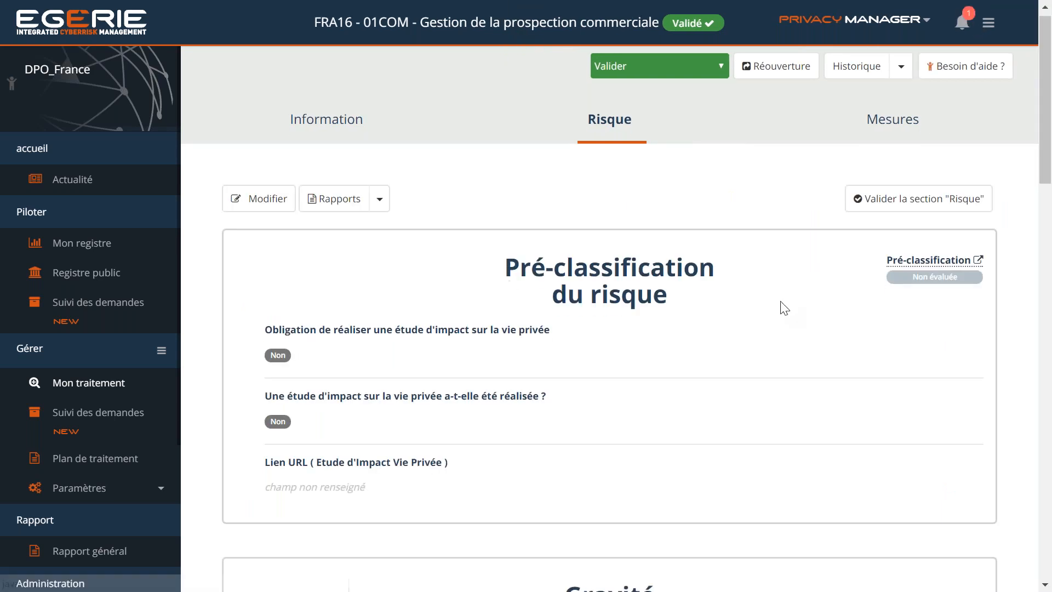
pyautogui.scroll(-5, 787, 294)
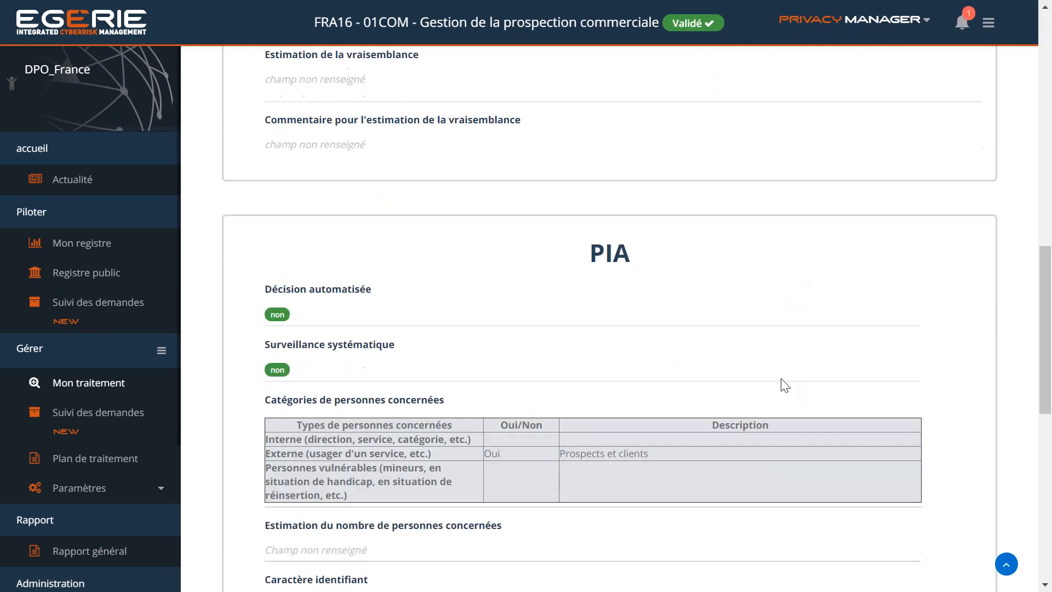
pyautogui.scroll(12, 785, 386)
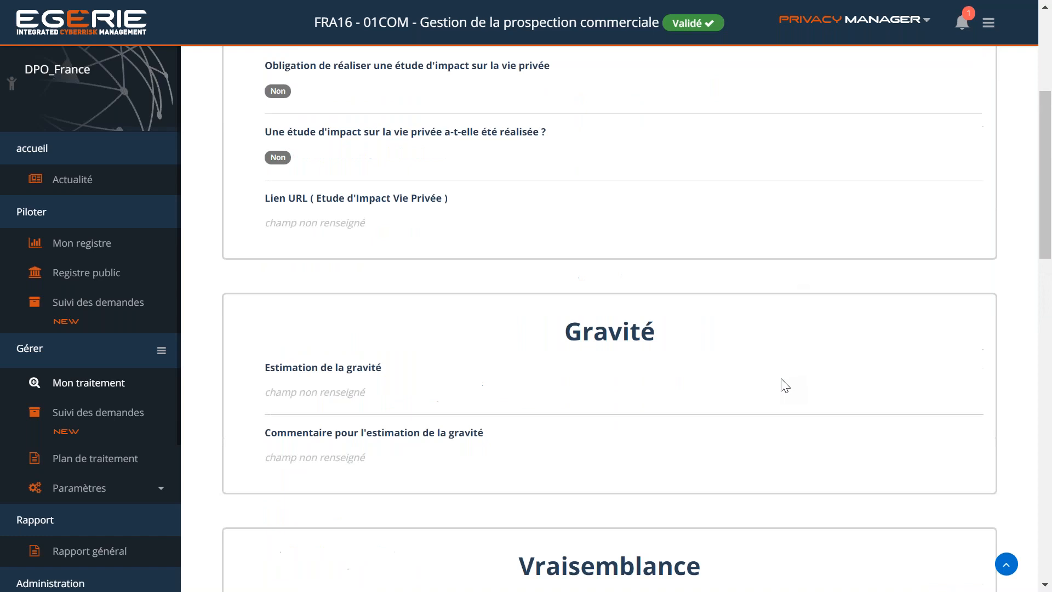
pyautogui.scroll(2, 785, 385)
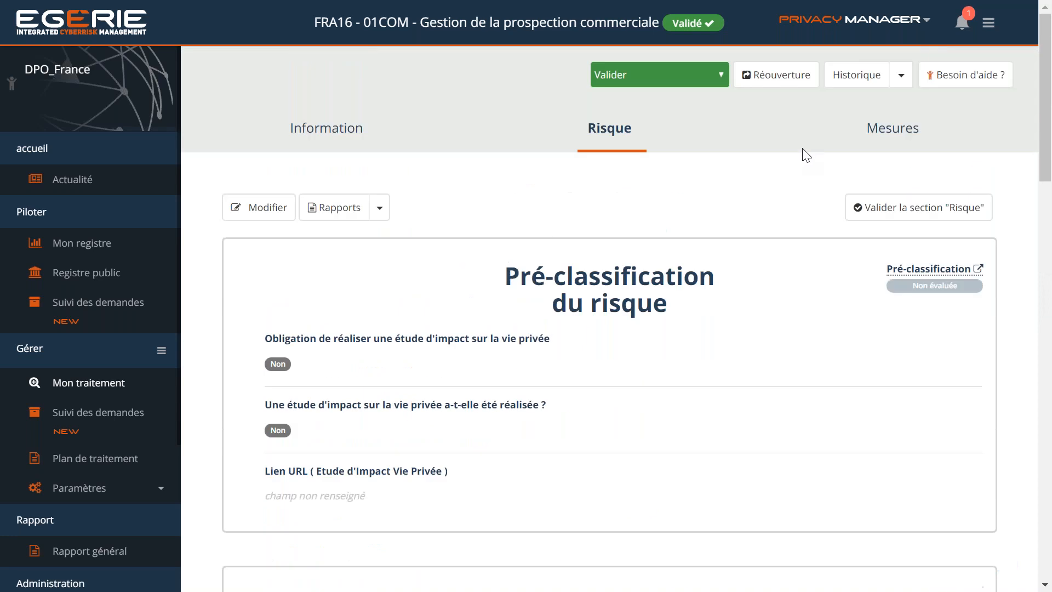
# Step: Review the record's "Mesures" section, including the status of each security category and the measure on obtaining people's consent
pyautogui.click(898, 131)
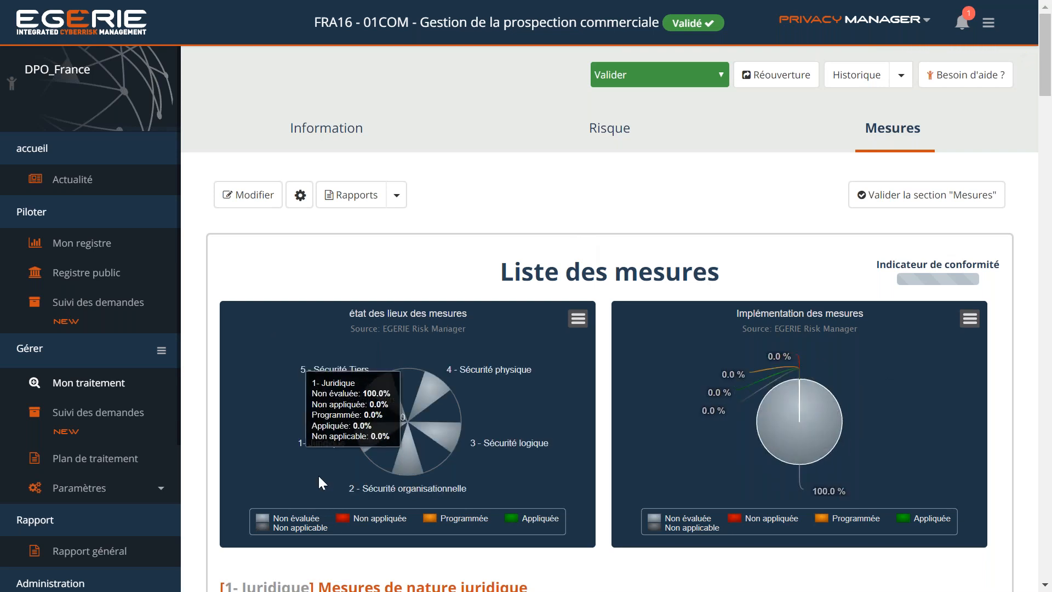
pyautogui.moveTo(357, 370)
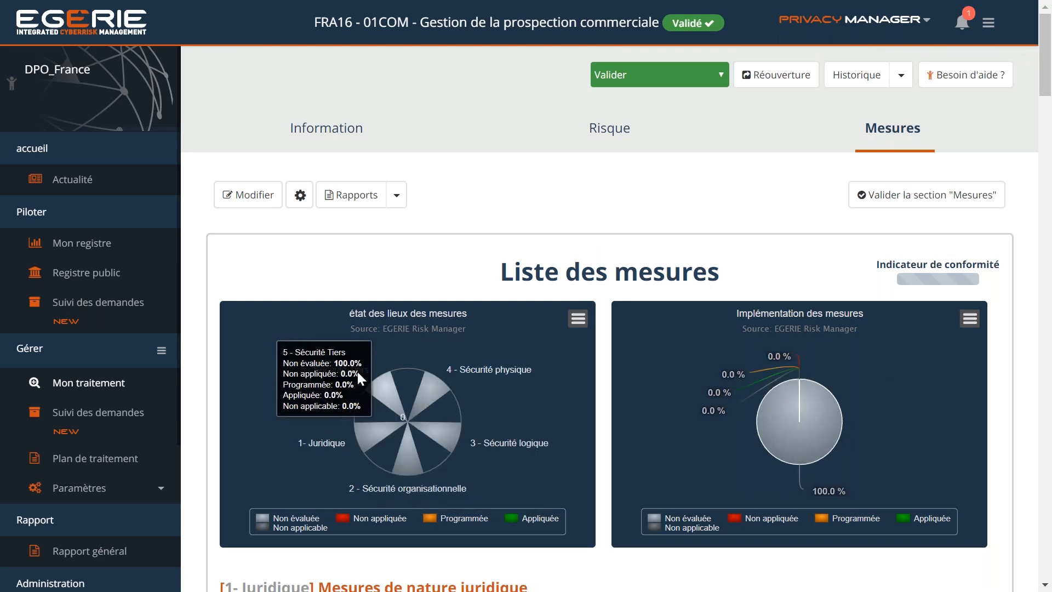
pyautogui.moveTo(507, 379)
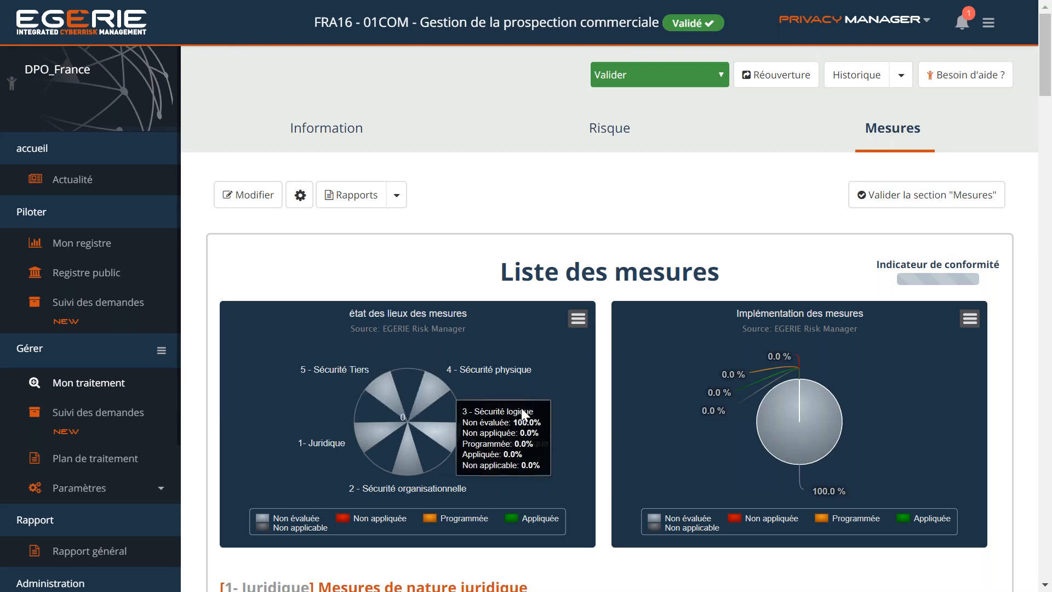
pyautogui.scroll(-3, 521, 407)
pyautogui.scroll(-1, 521, 408)
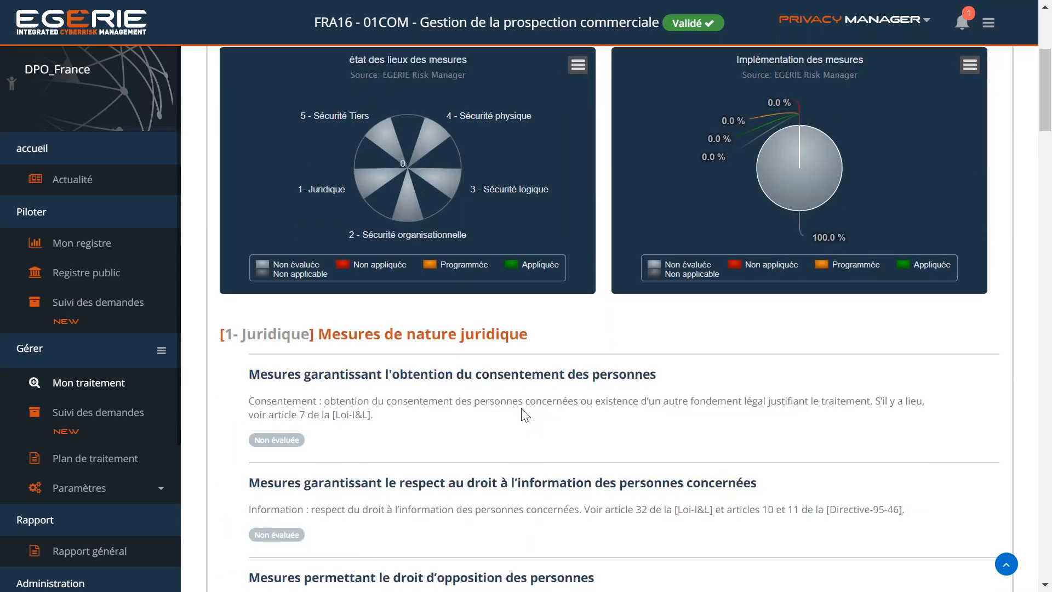
pyautogui.tripleClick(504, 378)
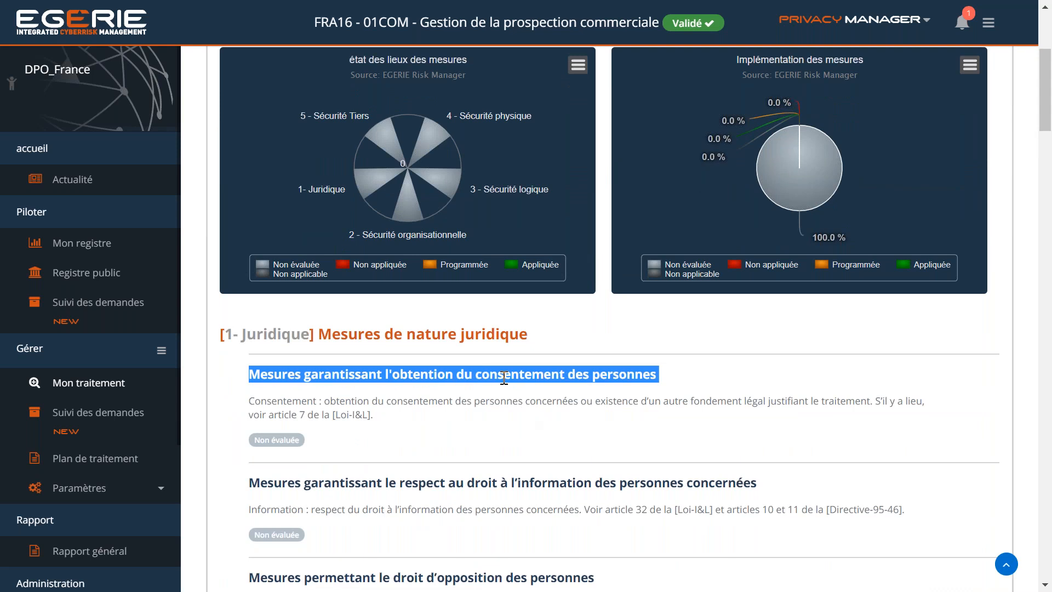
pyautogui.doubleClick(504, 378)
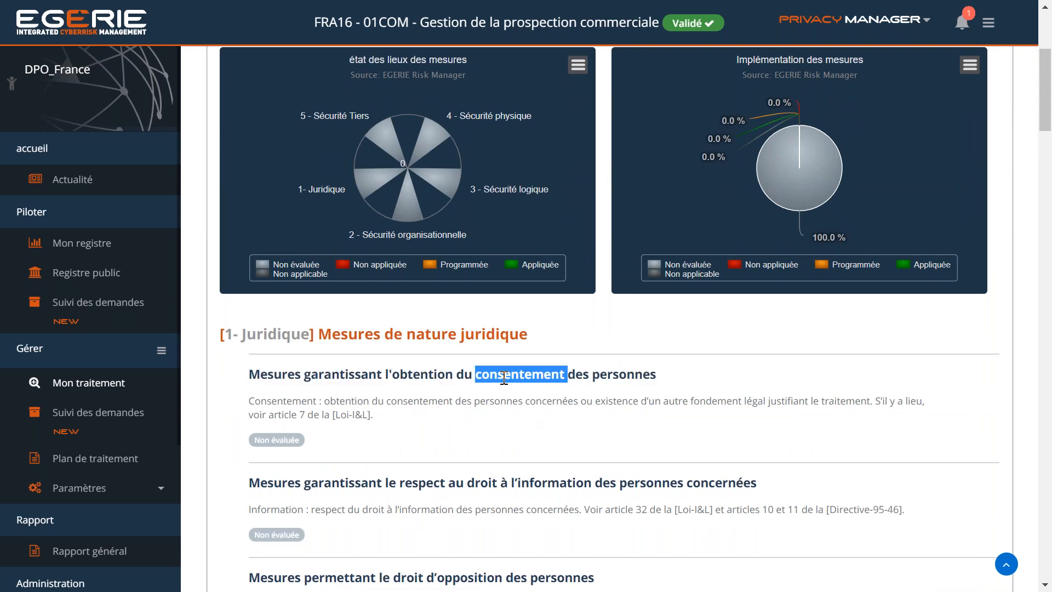
pyautogui.tripleClick(504, 378)
pyautogui.click(504, 378)
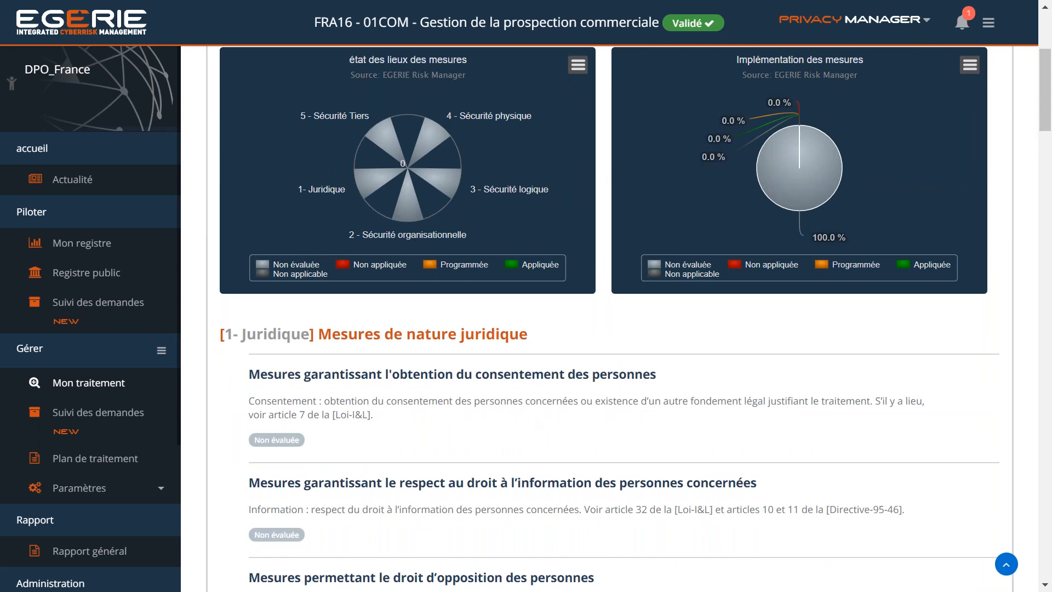
pyautogui.scroll(5, 608, 318)
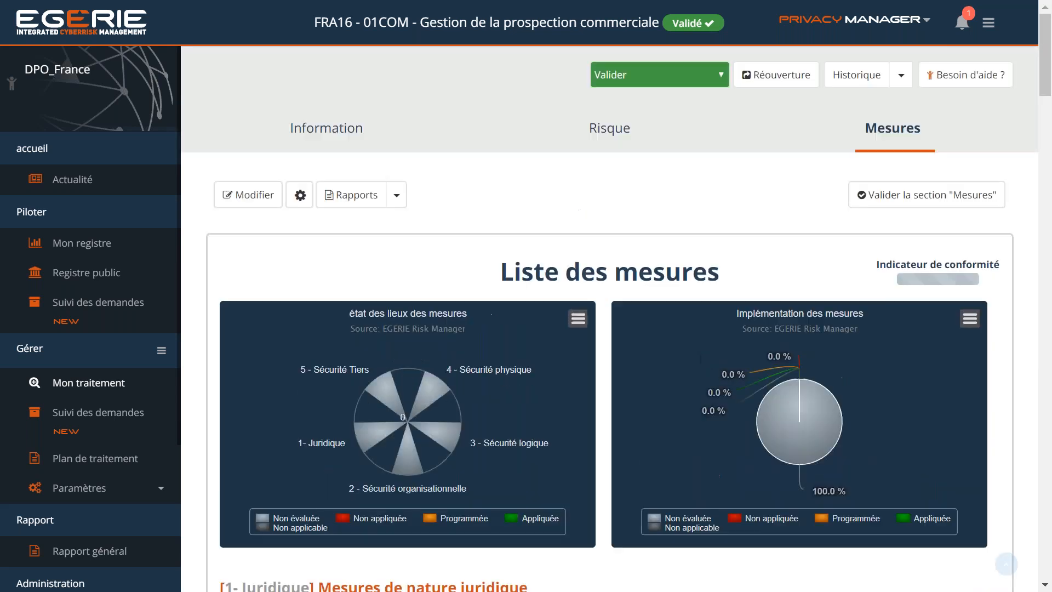
# Step: Clear the FRA16 - 01COM validation request from the notifications
pyautogui.click(962, 23)
pyautogui.moveTo(955, 106)
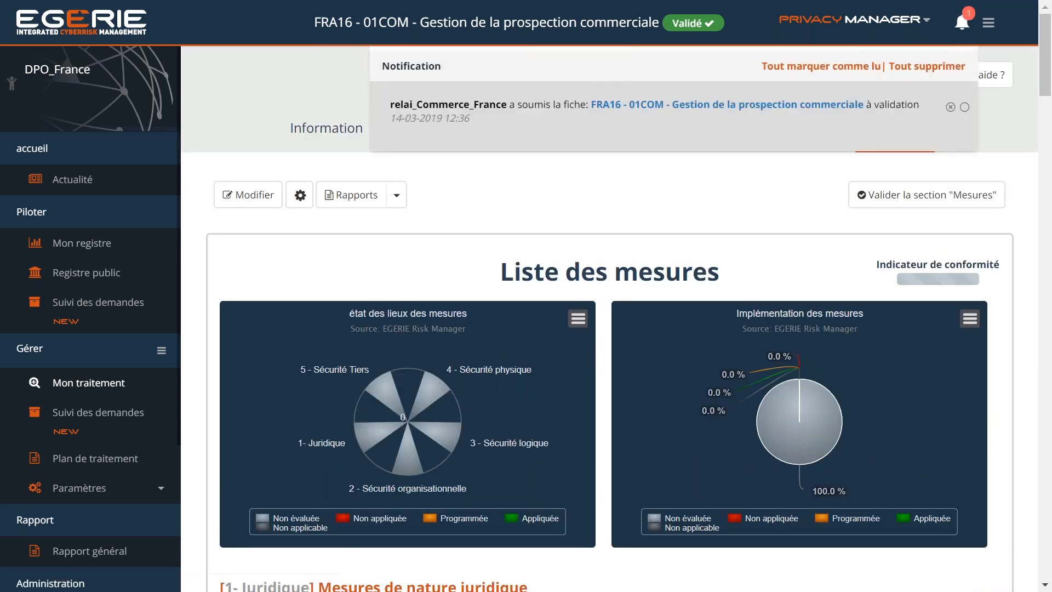
pyautogui.click(964, 107)
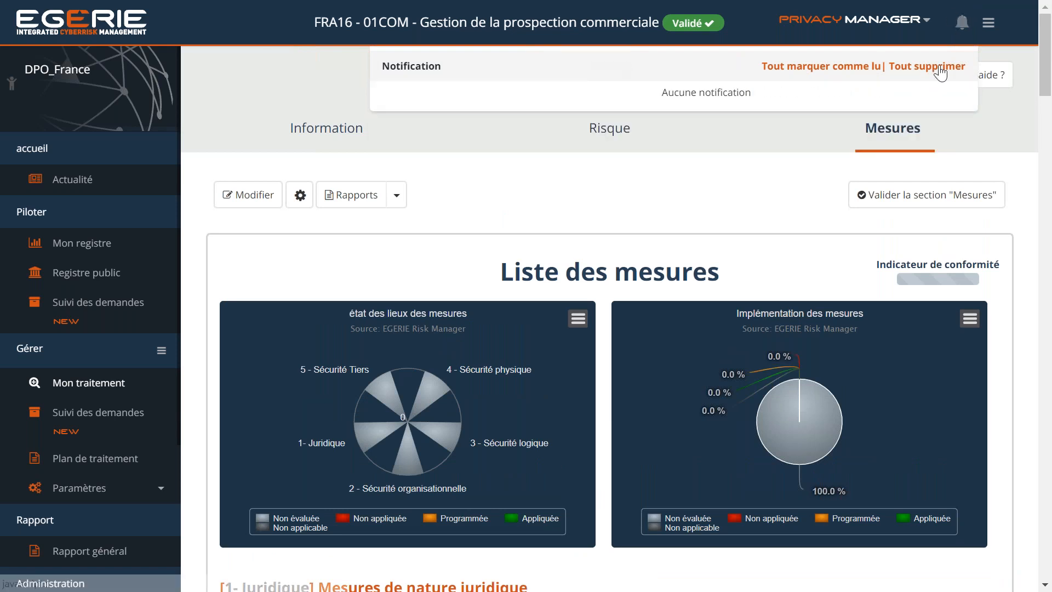
pyautogui.click(969, 127)
# Step: Examine the implementation charts and the measures listed under "[1- Juridique] Mesures de nature juridique"
pyautogui.scroll(-3, 792, 317)
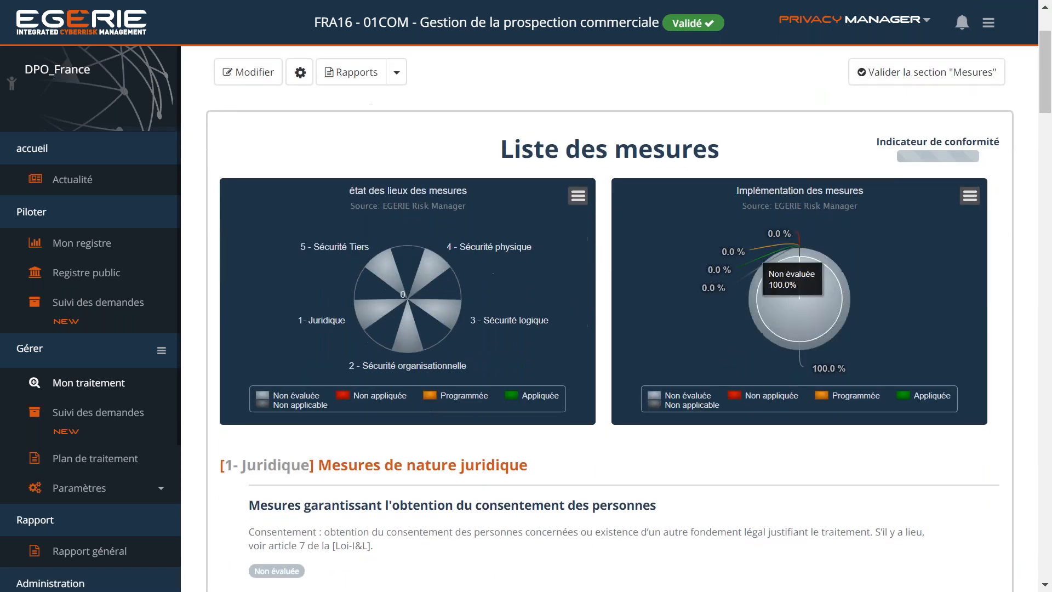
pyautogui.tripleClick(558, 459)
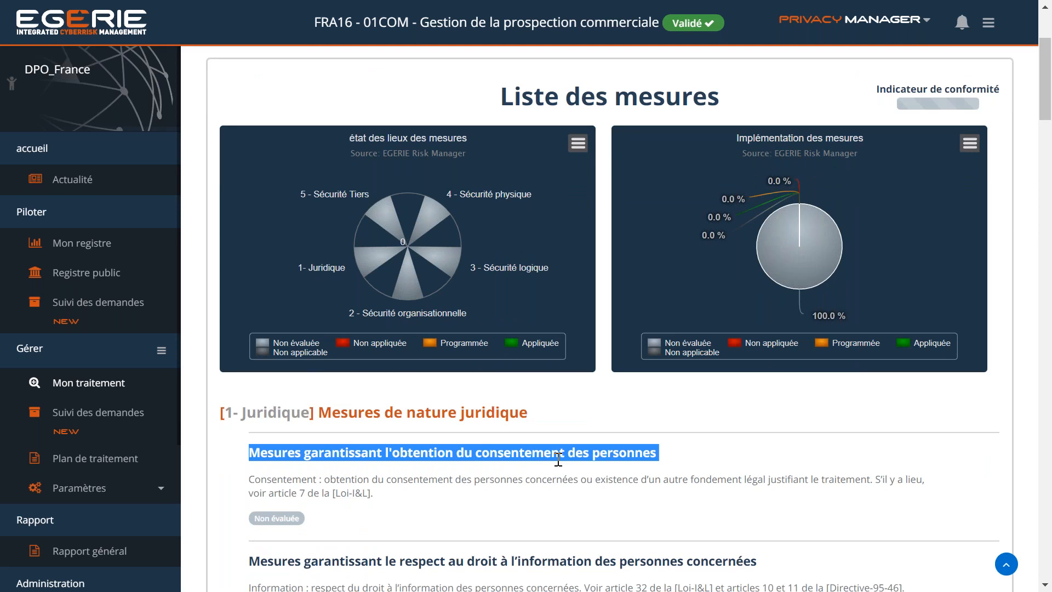
pyautogui.tripleClick(425, 411)
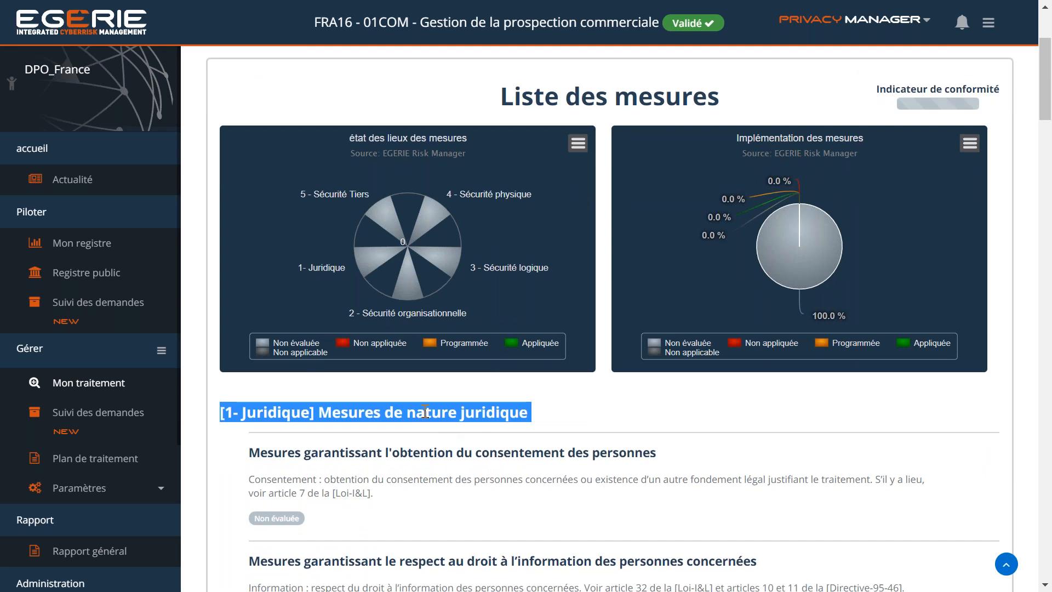
pyautogui.click(425, 412)
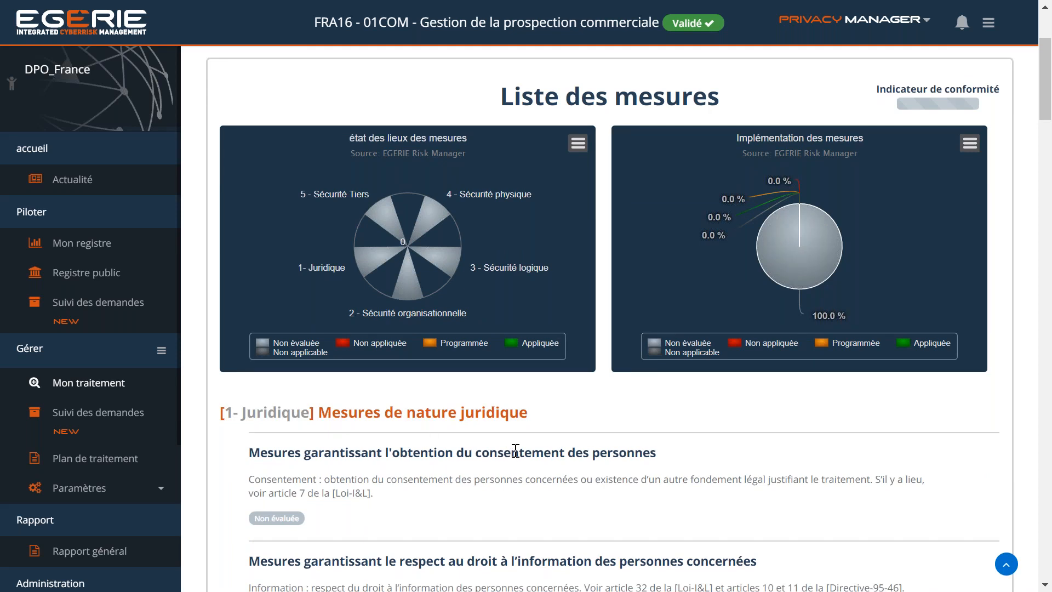
pyautogui.scroll(-4, 515, 450)
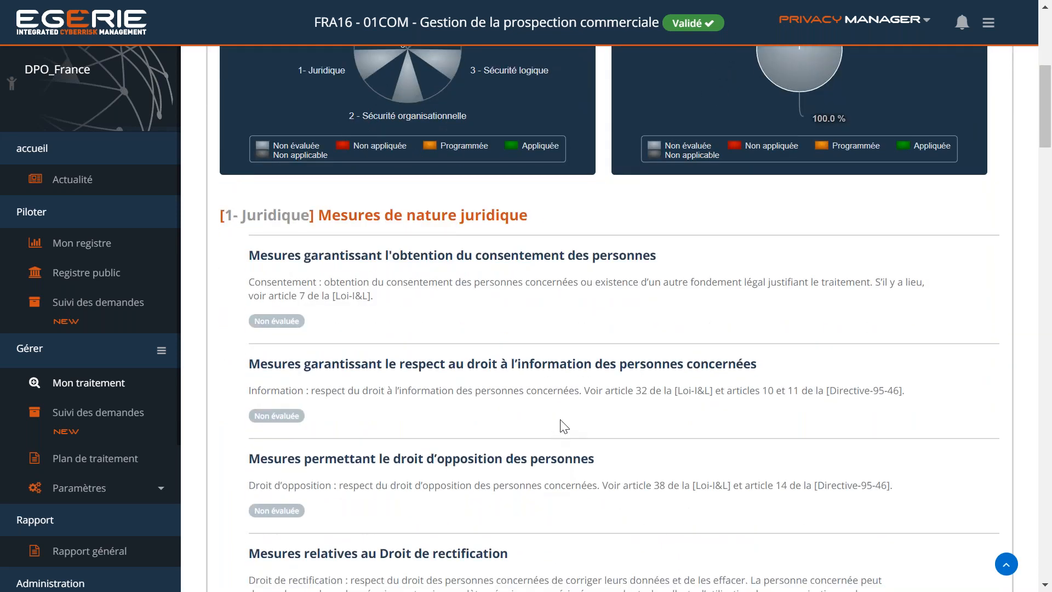
pyautogui.scroll(3, 564, 425)
pyautogui.scroll(3, 561, 425)
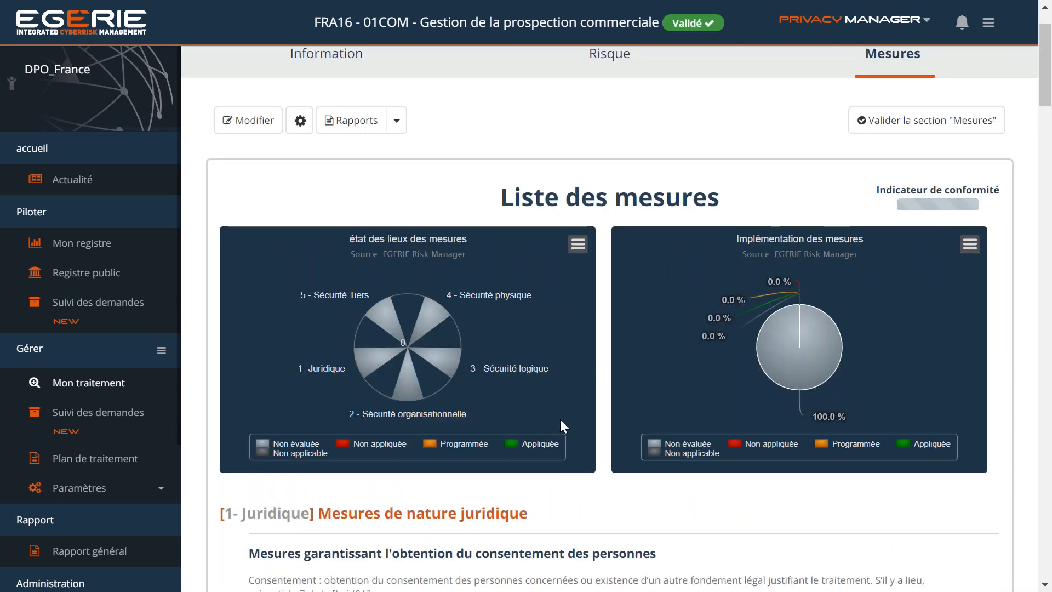
pyautogui.scroll(2, 560, 419)
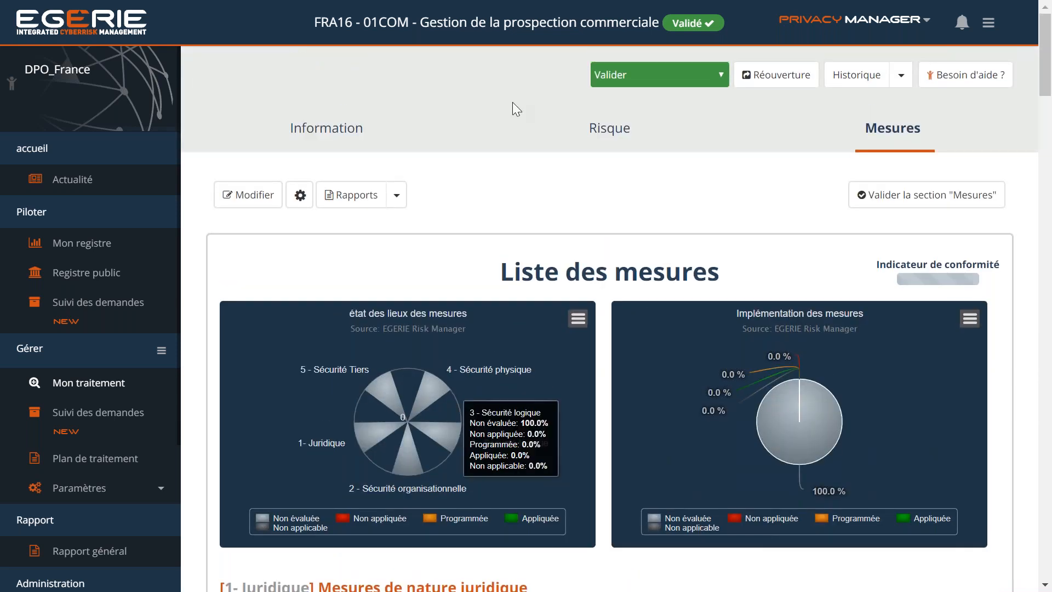
# Step: Open "Mon registre" and view the EGERIE - France processing records with the navigation sidebar collapsed
pyautogui.click(83, 247)
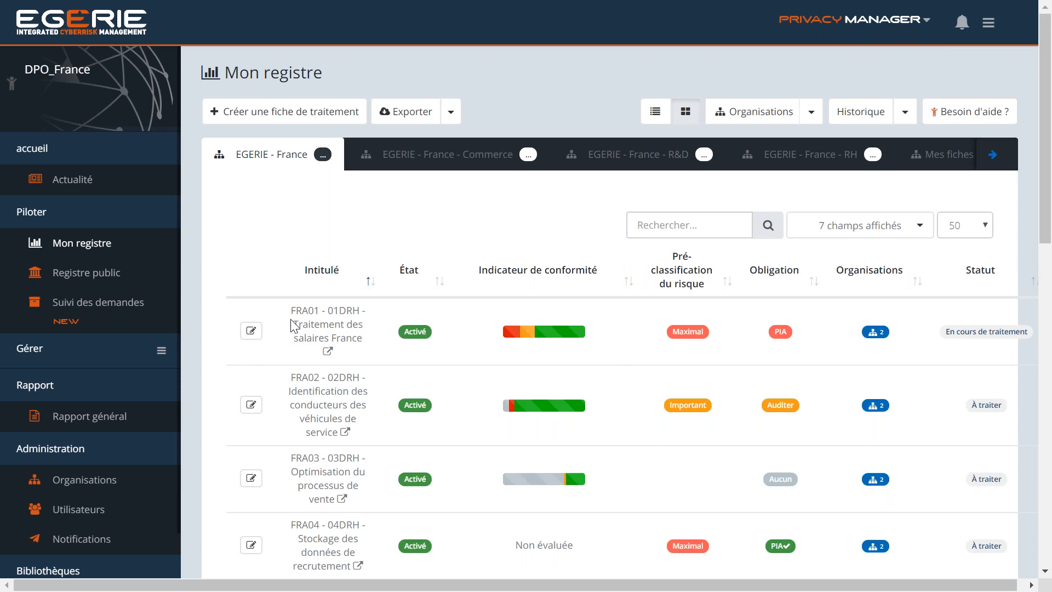
pyautogui.scroll(-1, 523, 378)
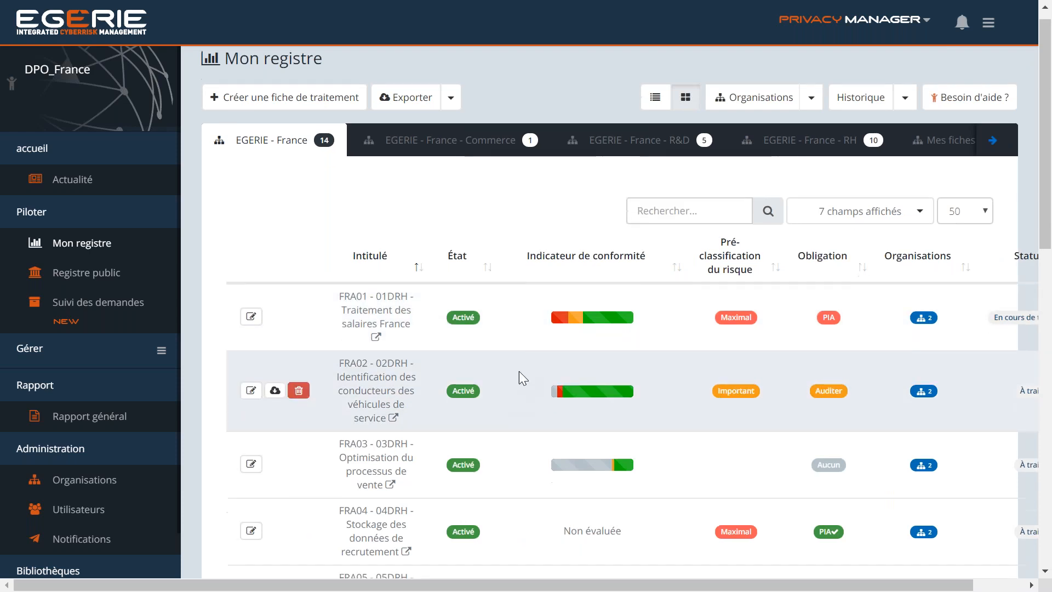
pyautogui.scroll(-2, 158, 433)
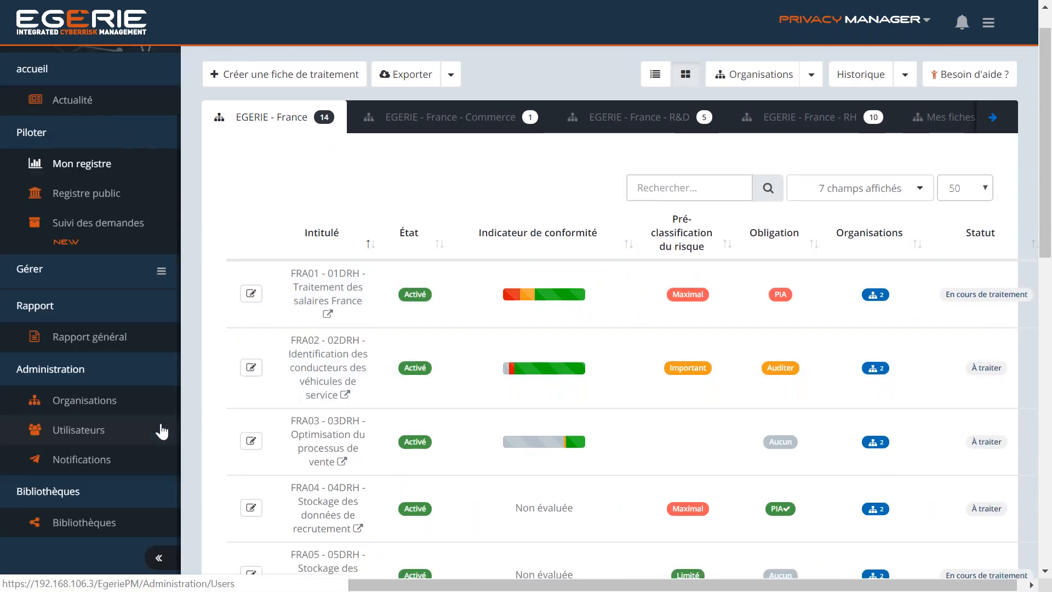
pyautogui.click(159, 557)
pyautogui.scroll(-5, 392, 502)
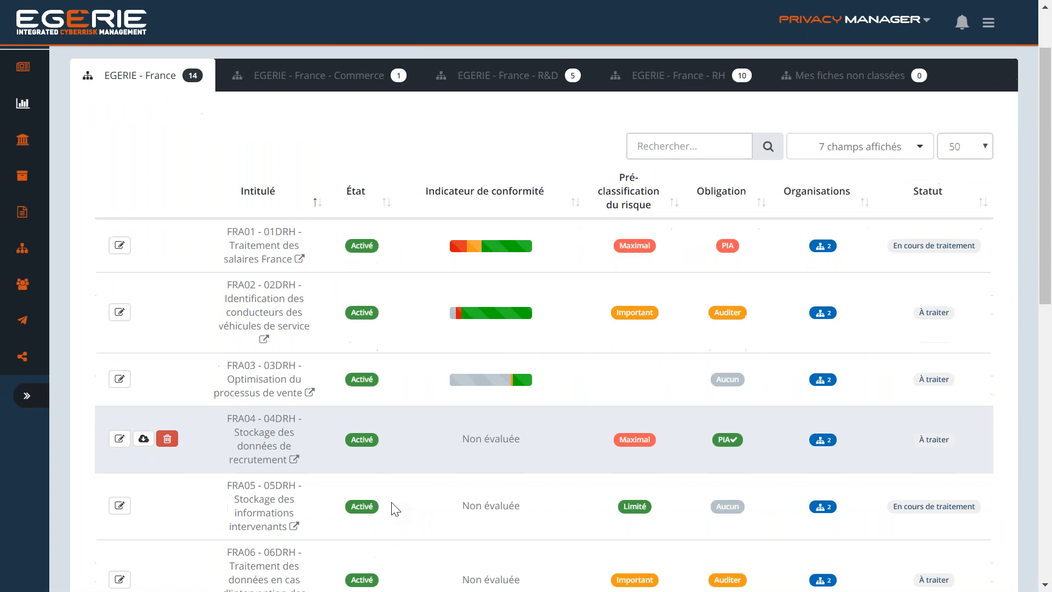
# Step: Look through the EGERIE - France processing records and those of EGERIE - France - Commerce
pyautogui.scroll(-7, 392, 495)
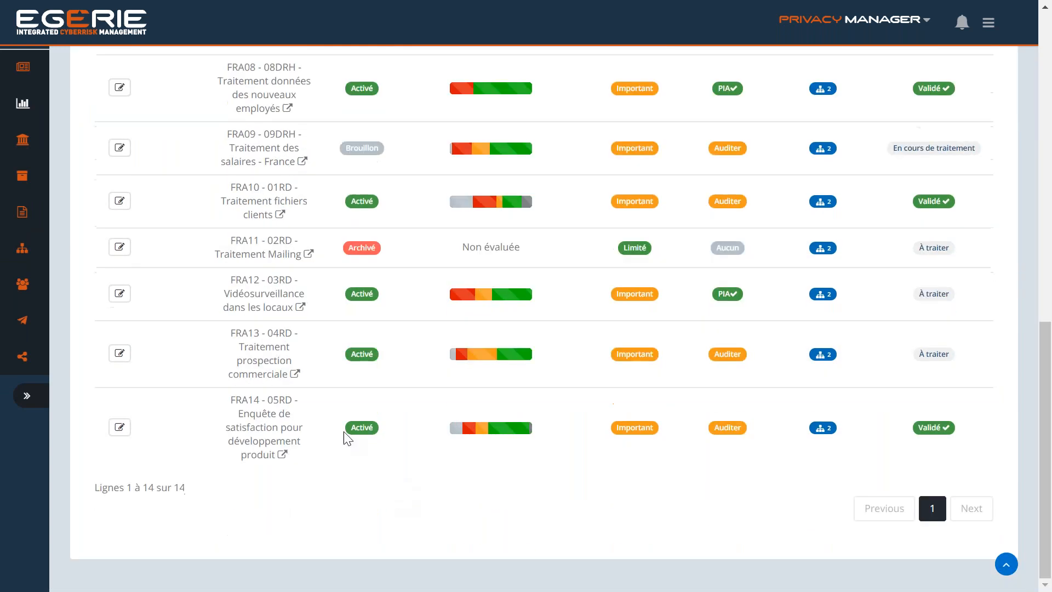
pyautogui.scroll(12, 310, 360)
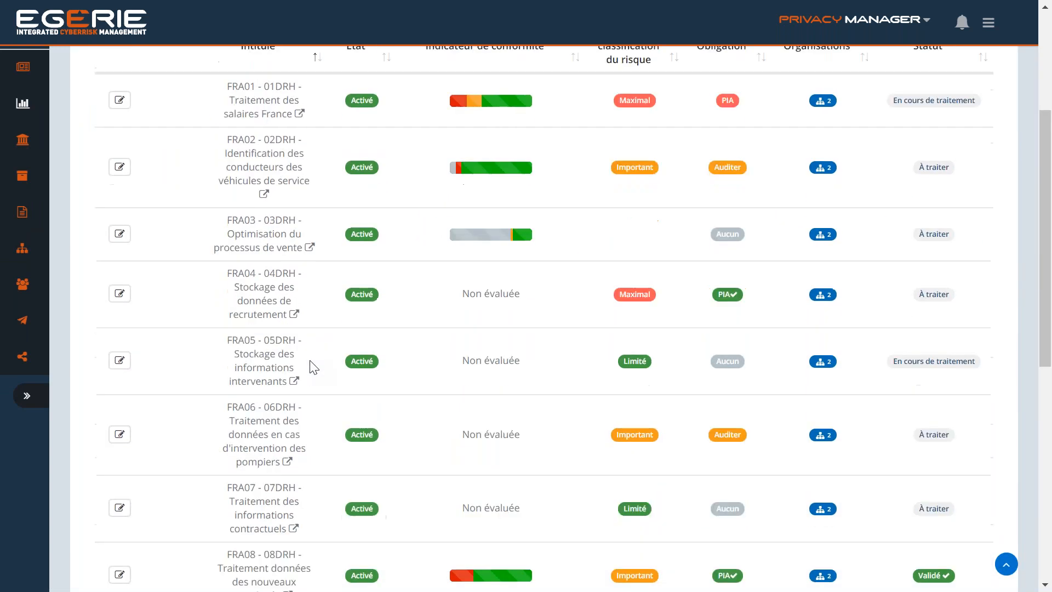
pyautogui.scroll(1, 311, 360)
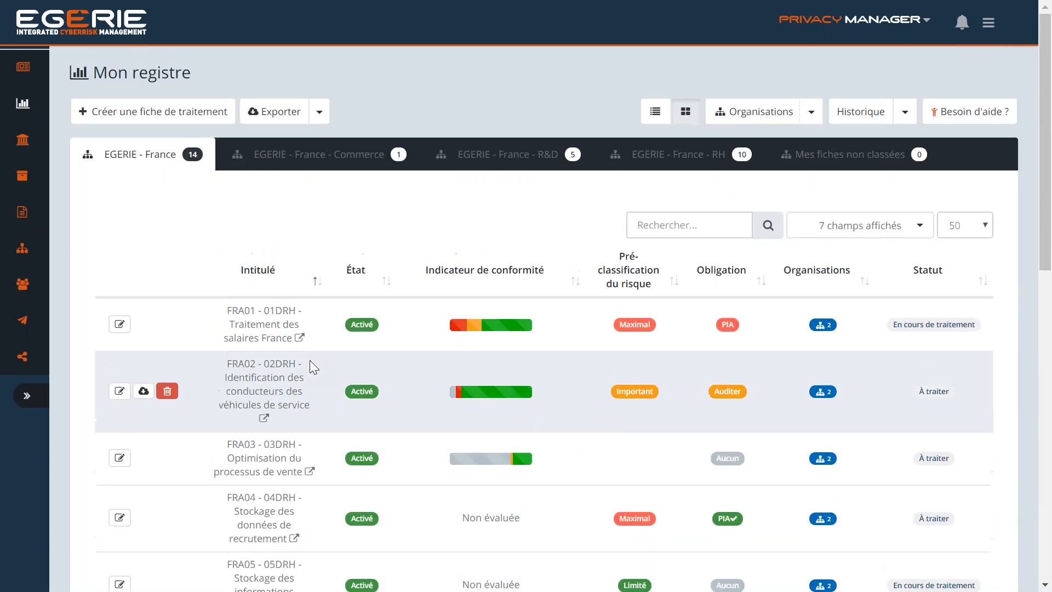
pyautogui.click(357, 157)
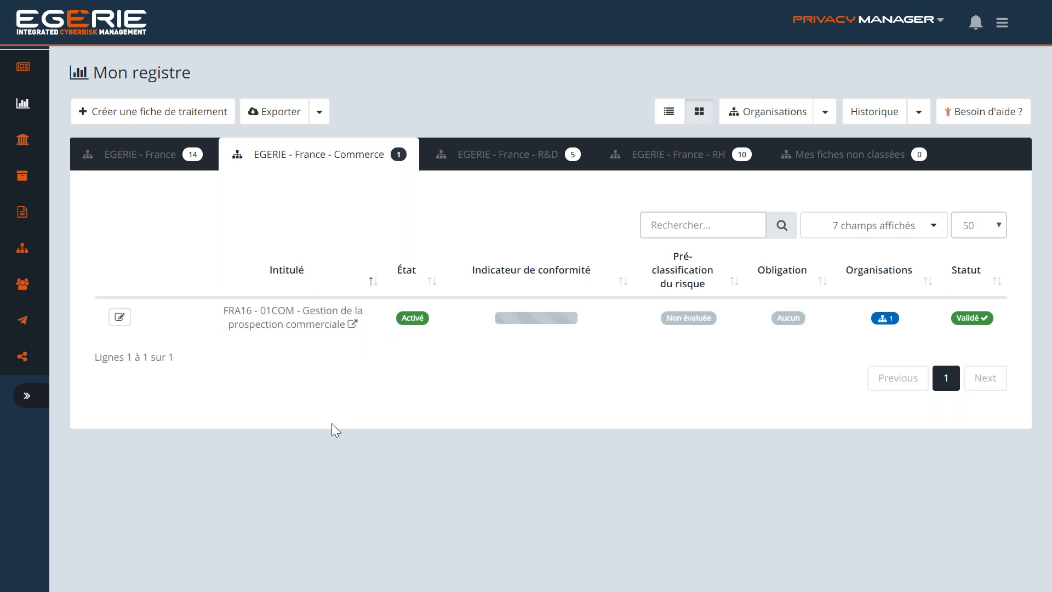
# Step: Log out of the DPO account
pyautogui.click(1002, 22)
pyautogui.click(921, 121)
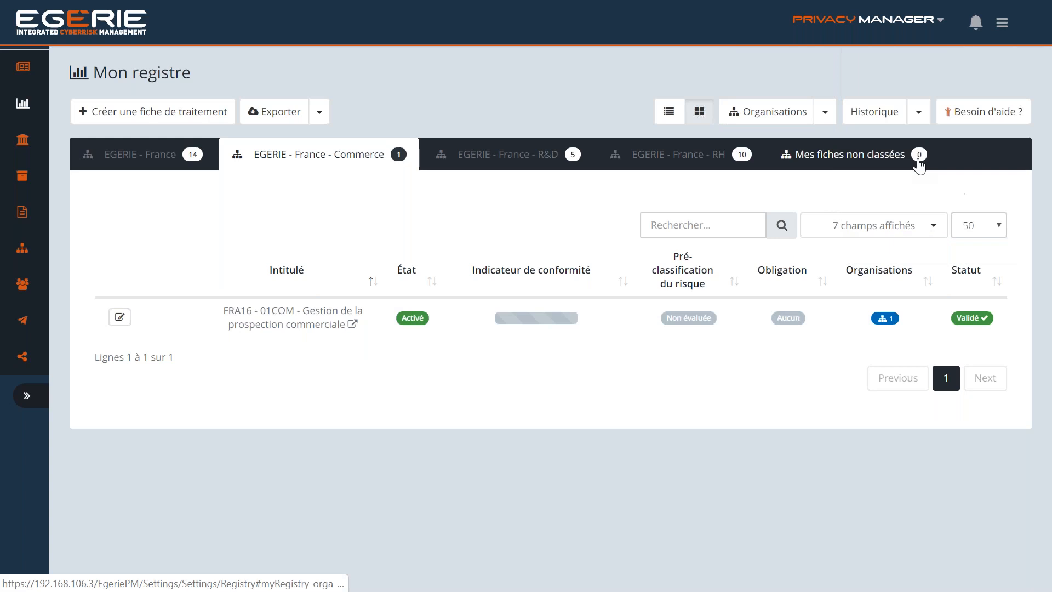
pyautogui.click(919, 160)
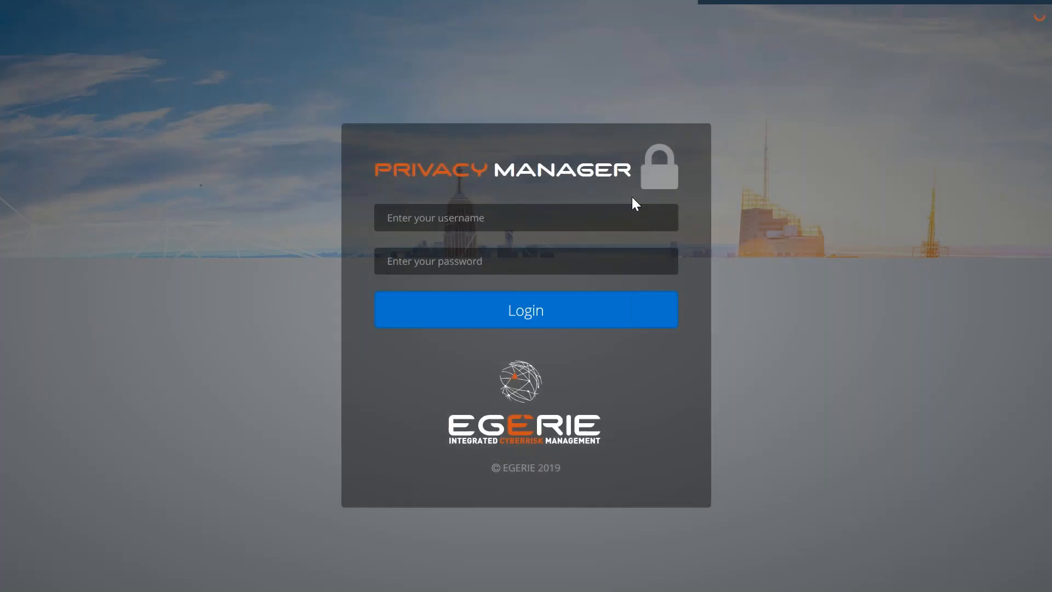
# Step: Log in with the administrator's username and account password, and view the organisation tree from the dashboard
pyautogui.click(556, 211)
pyautogui.write('SA')
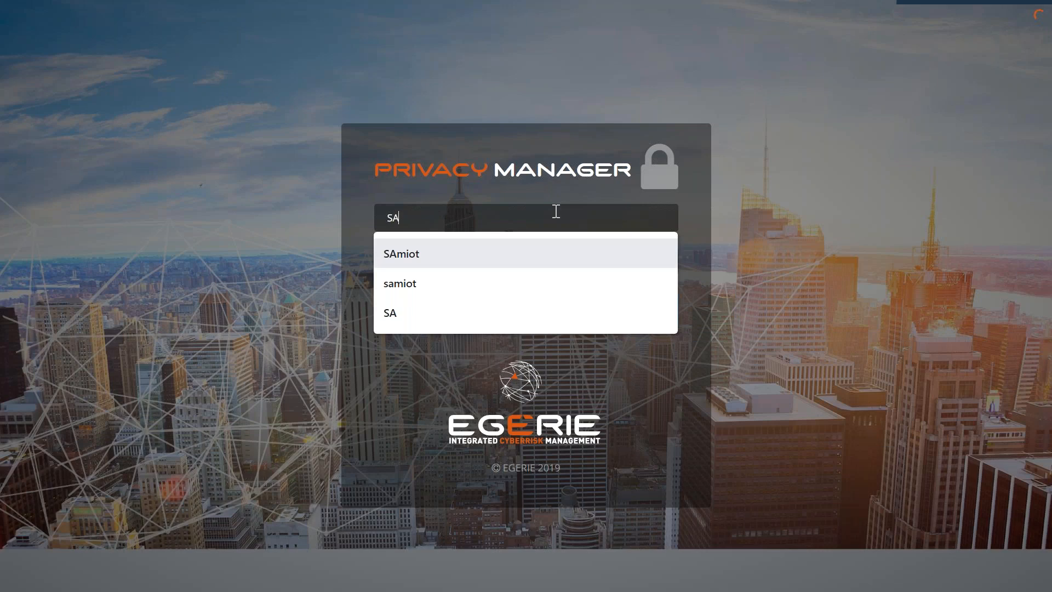
pyautogui.press('Down')
pyautogui.press('Return')
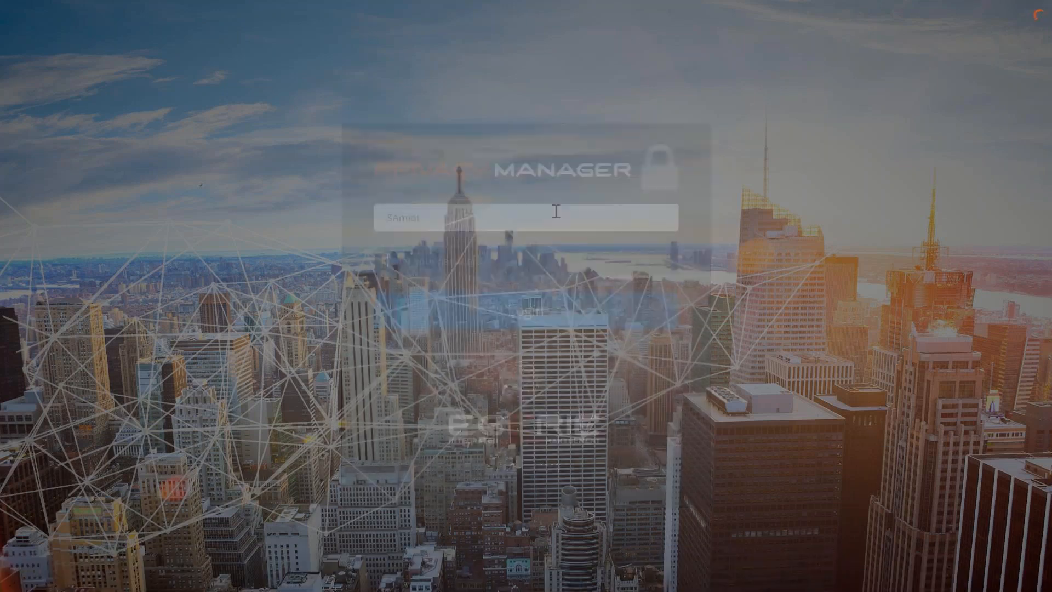
pyautogui.write('*')
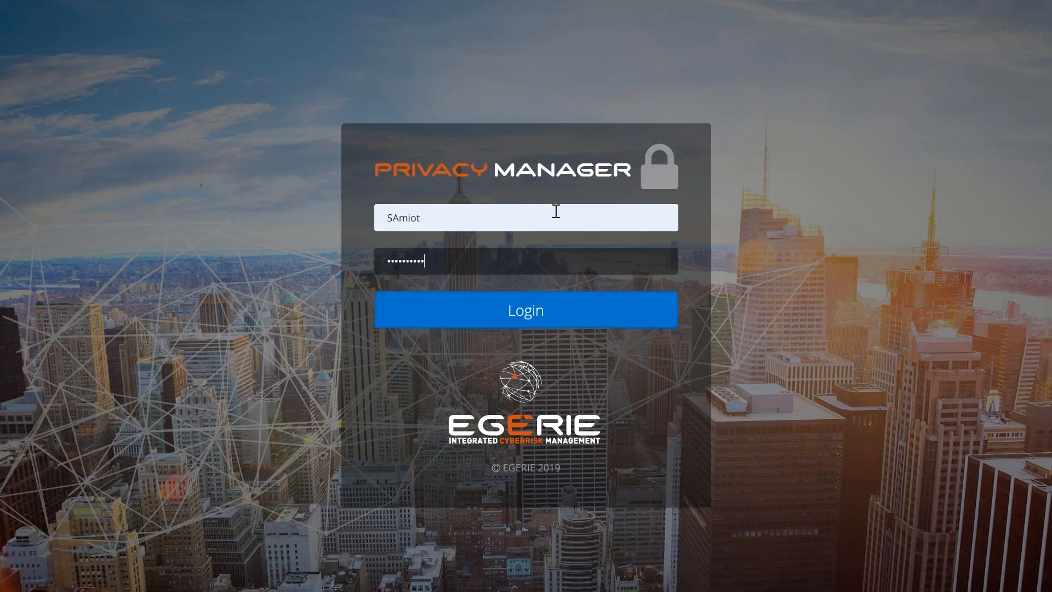
pyautogui.press('Return')
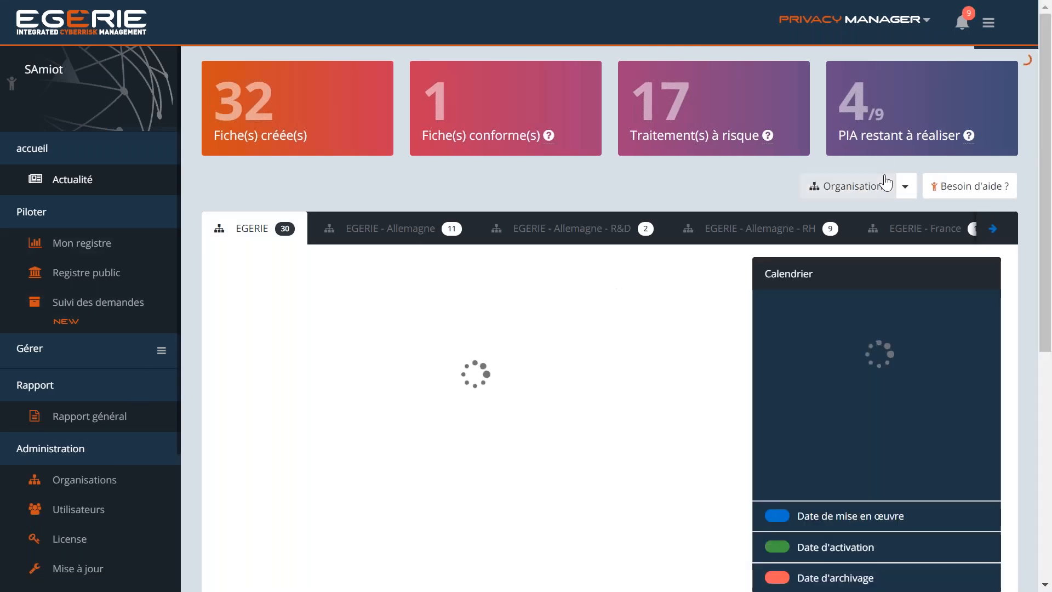
pyautogui.click(886, 186)
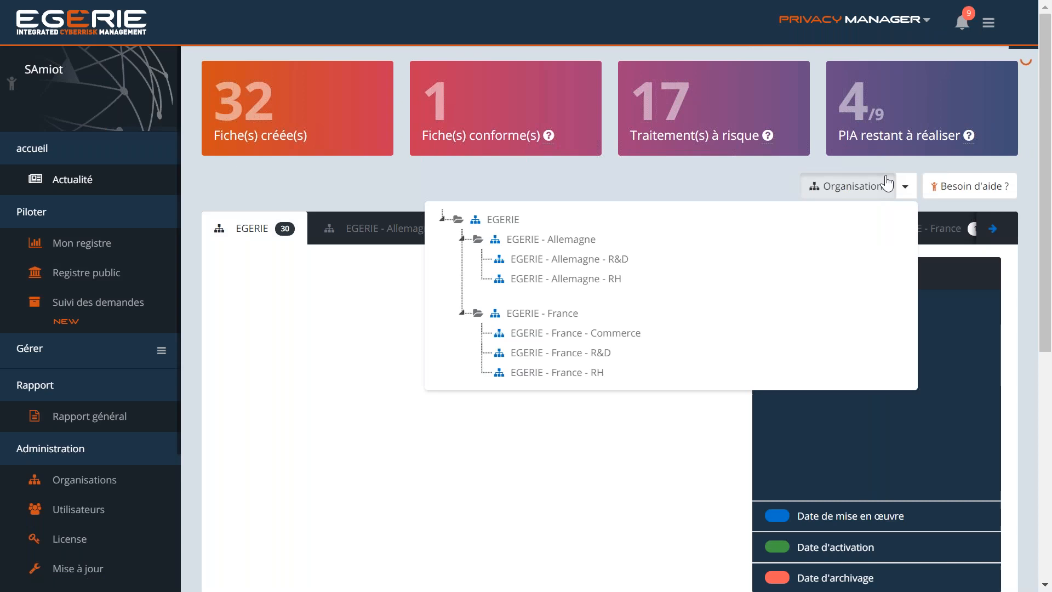
pyautogui.click(888, 182)
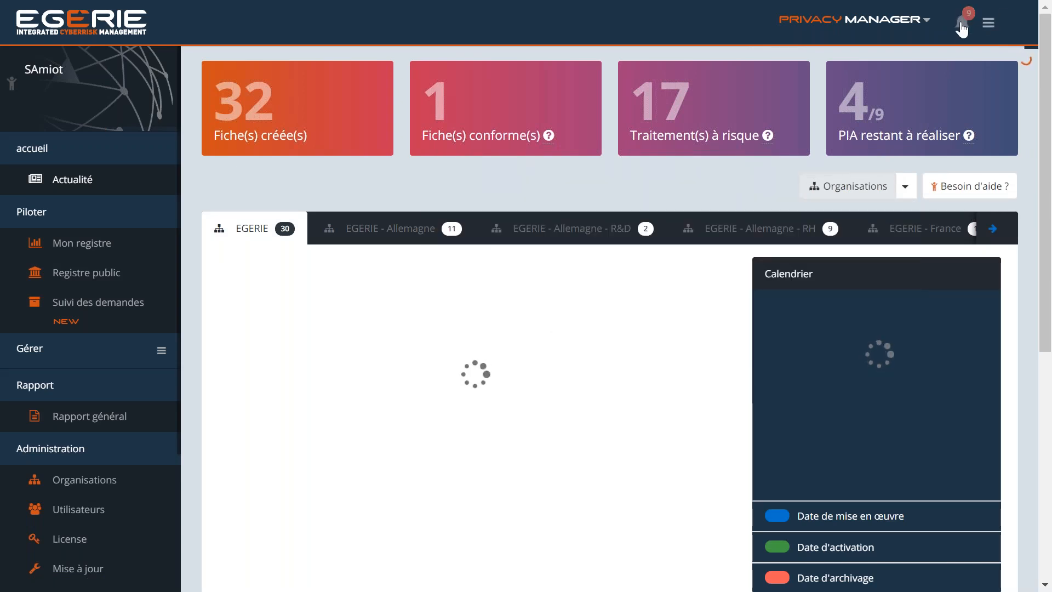
# Step: Mark all notifications as read and delete them all
pyautogui.click(963, 27)
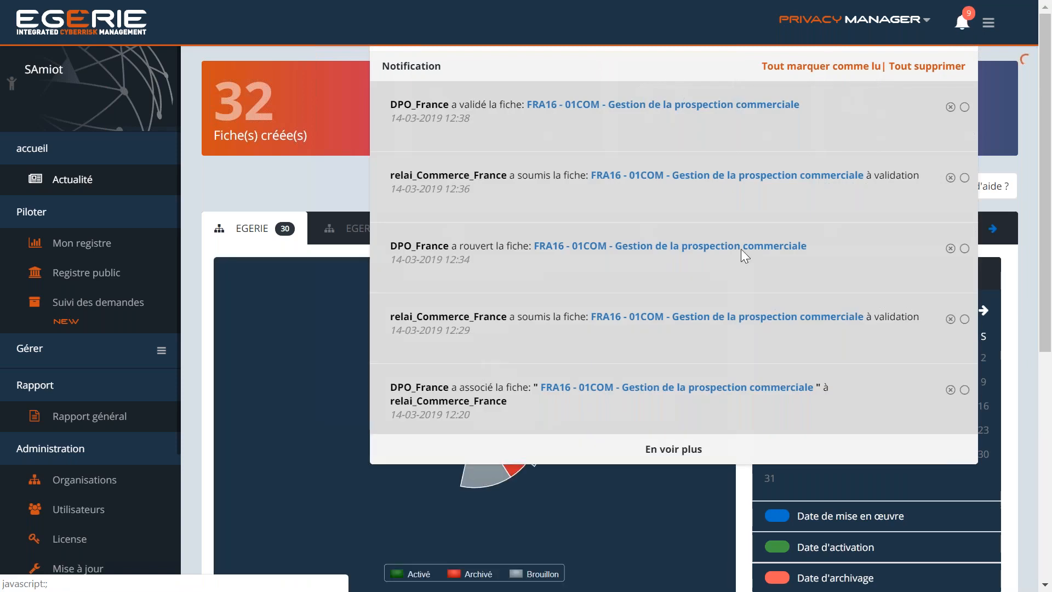
pyautogui.scroll(-2, 658, 246)
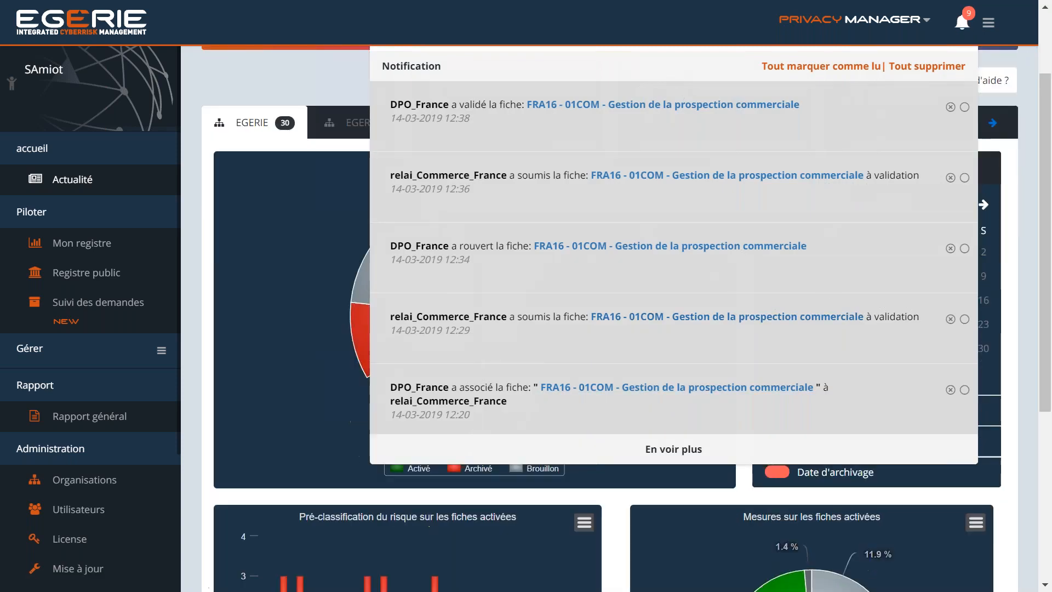
pyautogui.scroll(2, 767, 164)
pyautogui.click(856, 75)
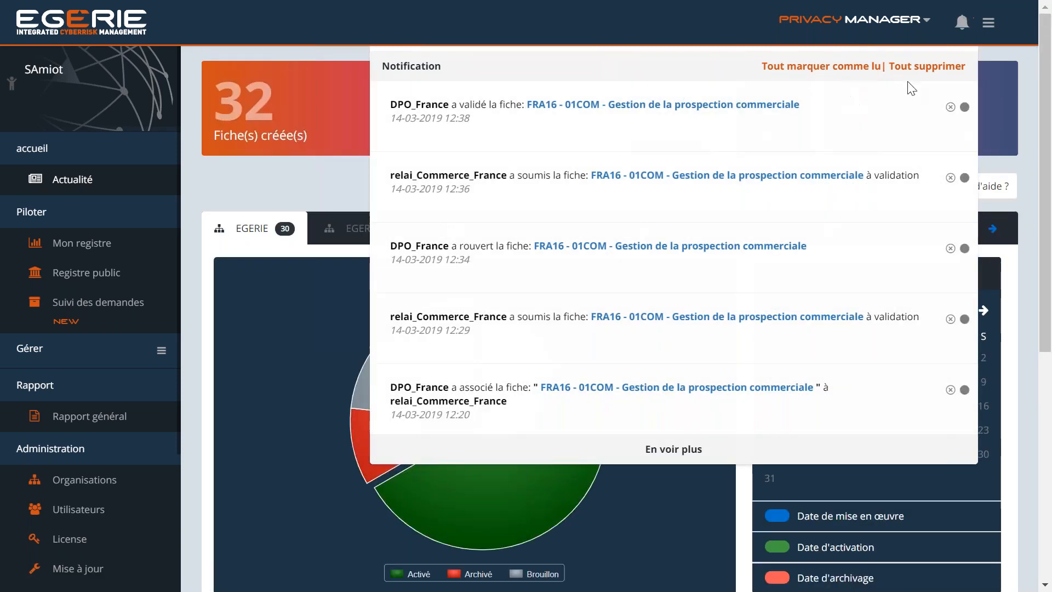
pyautogui.click(926, 70)
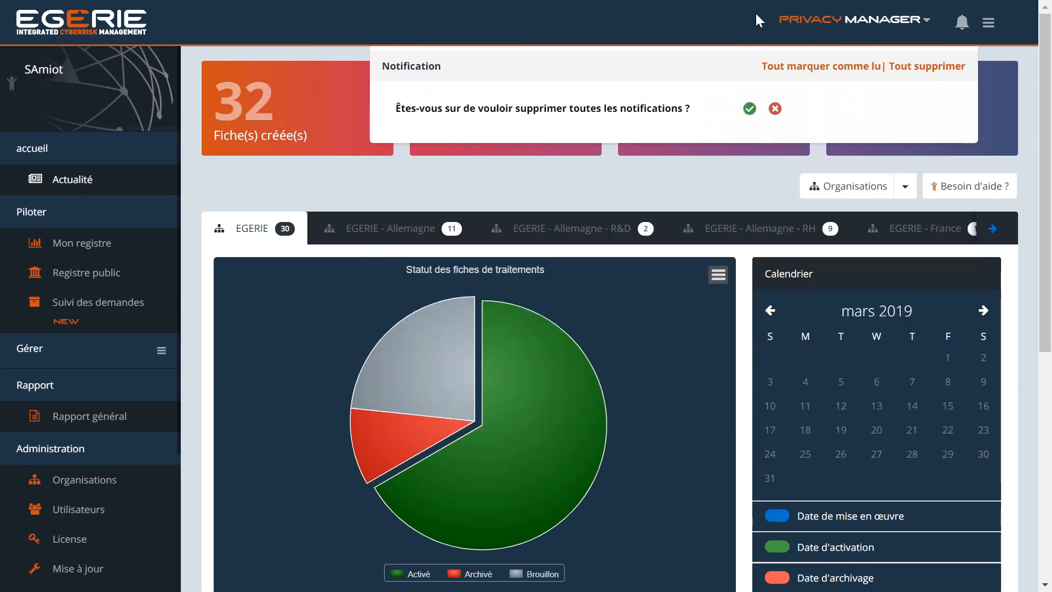
pyautogui.click(743, 109)
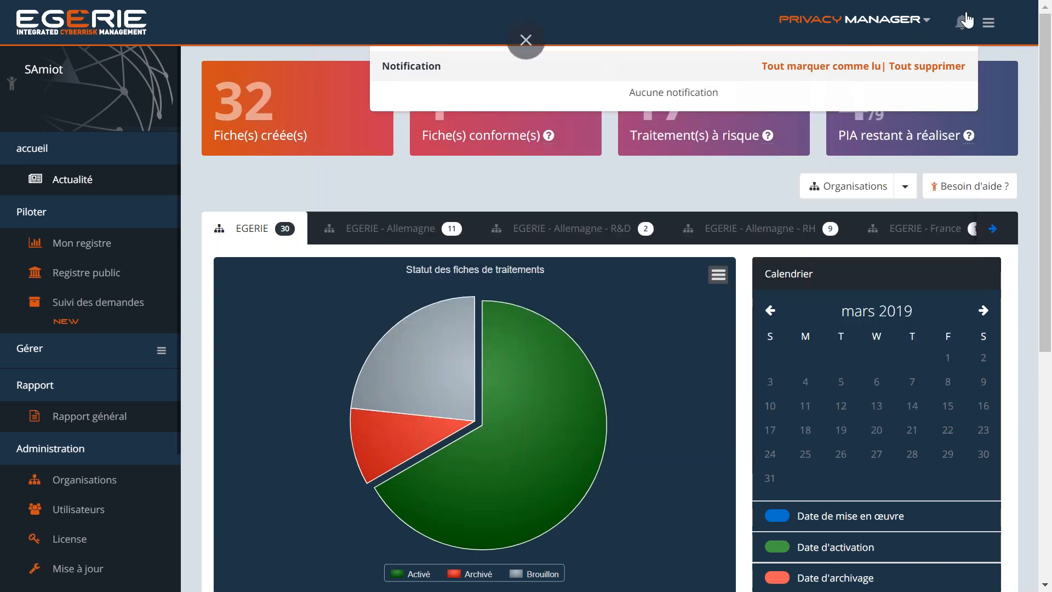
# Step: Review the EGERIE organisation tree with its Allemagne and France branches
pyautogui.click(878, 193)
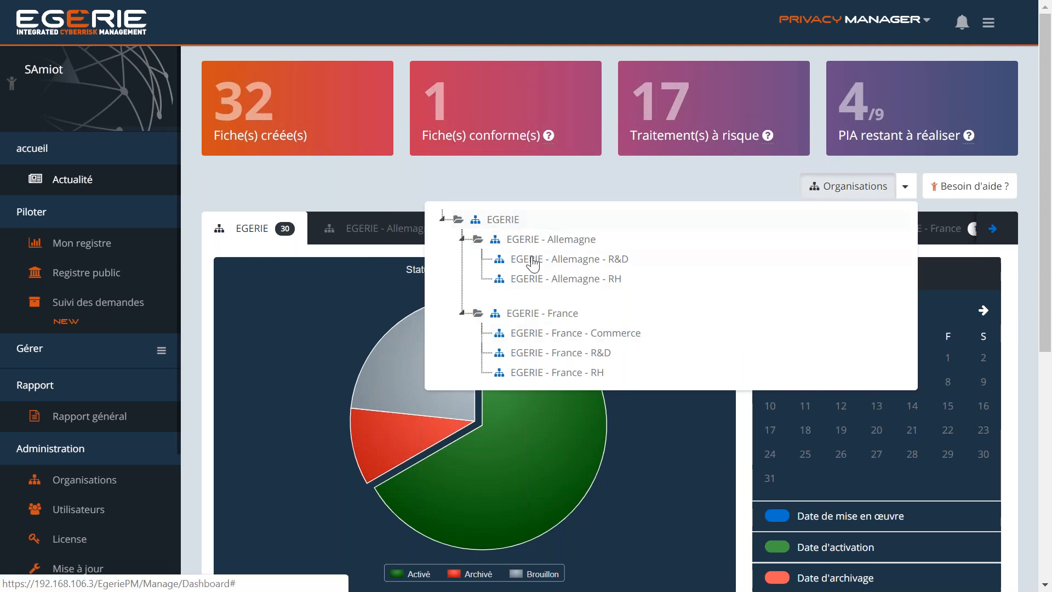
pyautogui.click(419, 180)
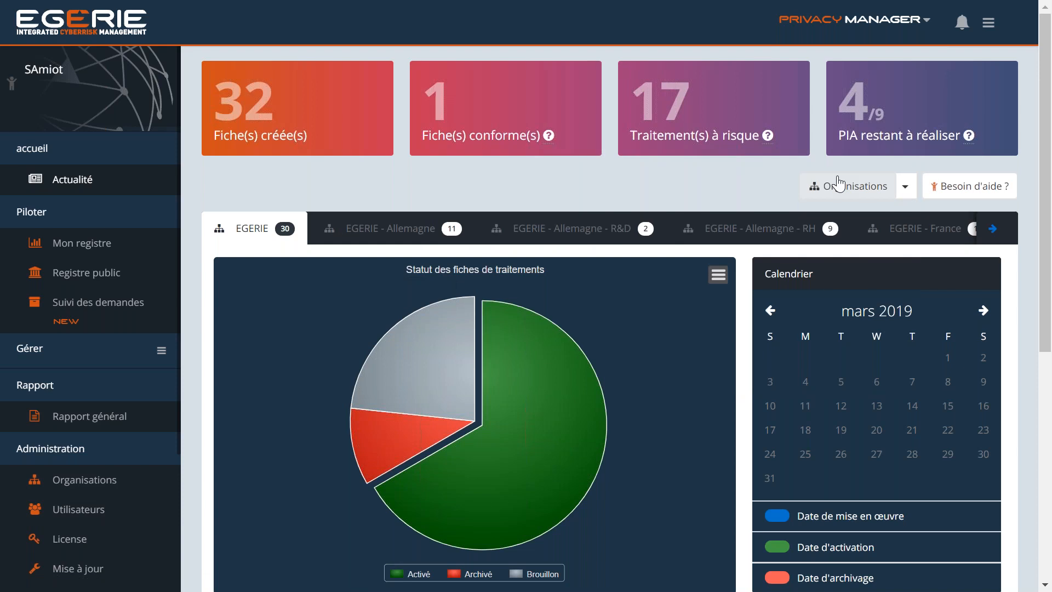
pyautogui.hotkey('alt', 'Tab')
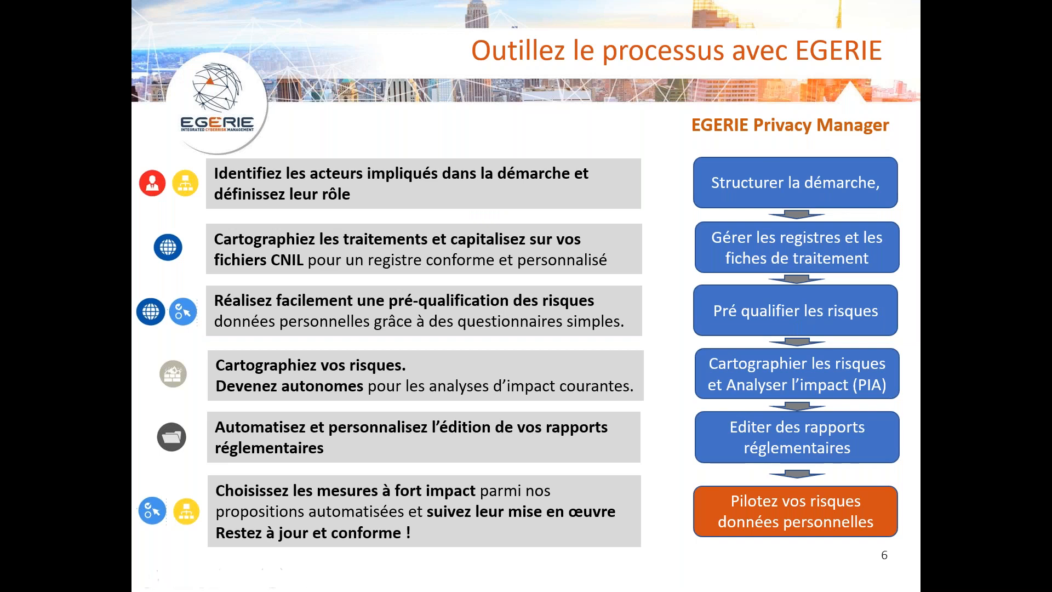
pyautogui.press('Right')
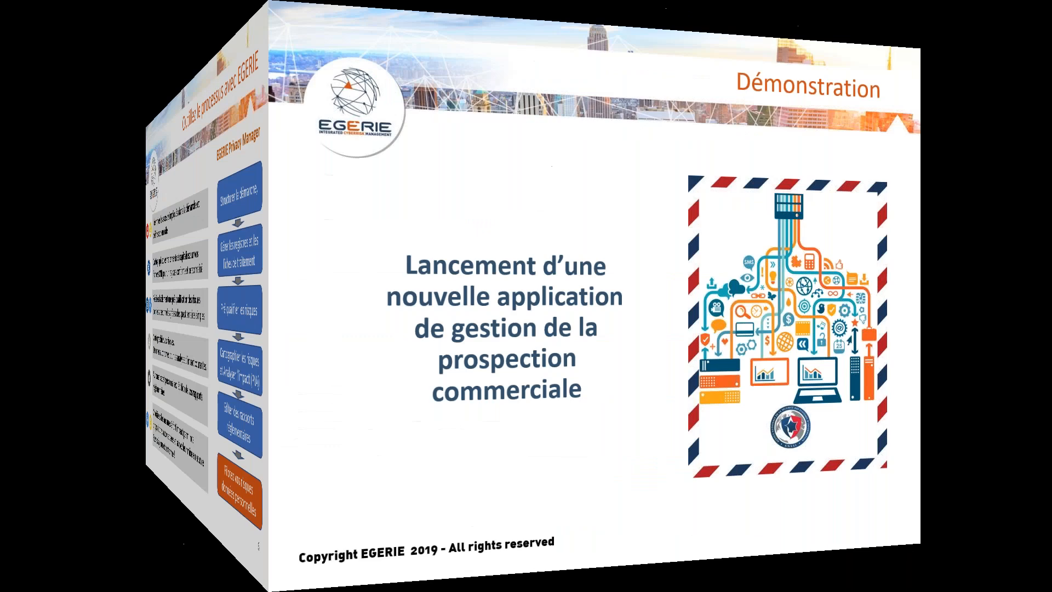
pyautogui.press('Right')
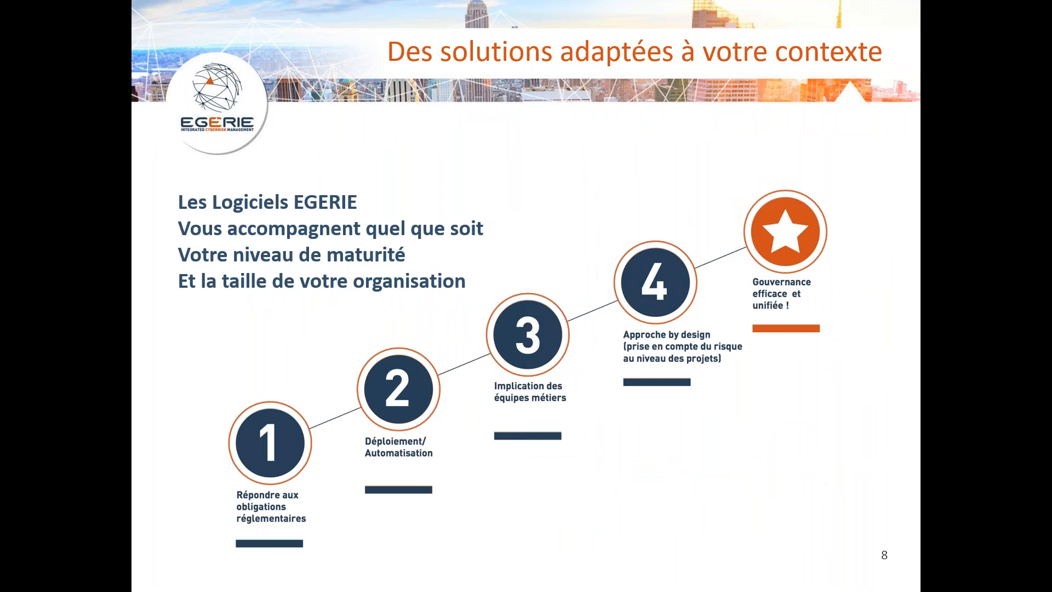
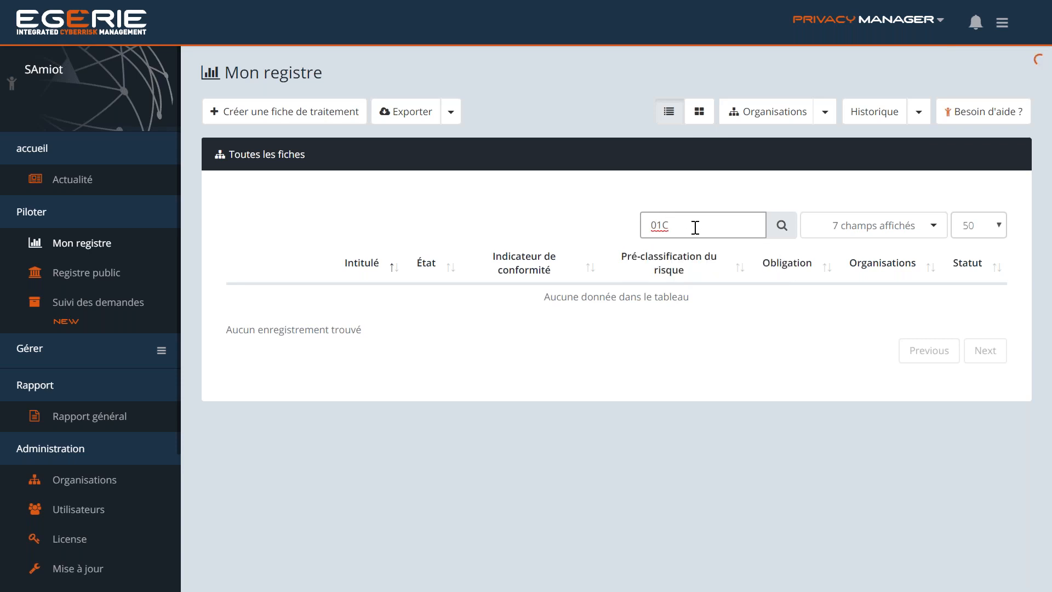
# Step: Clear the register search and show the records by organisation for EGERIE - France - Commerce
pyautogui.press('BackSpace')
pyautogui.press('BackSpace')
pyautogui.press('BackSpace')
pyautogui.click(699, 112)
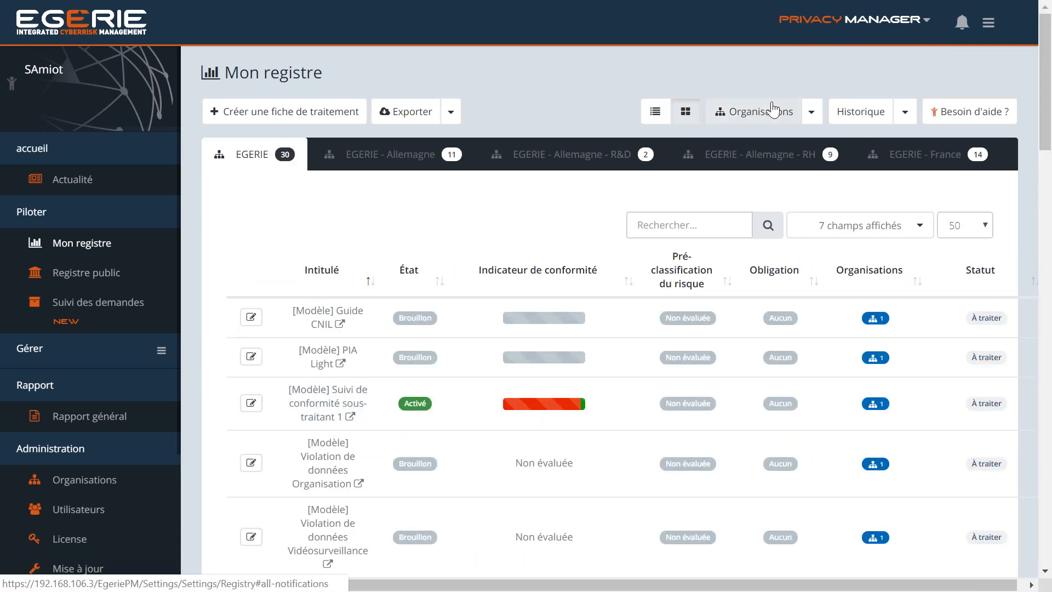
pyautogui.click(771, 112)
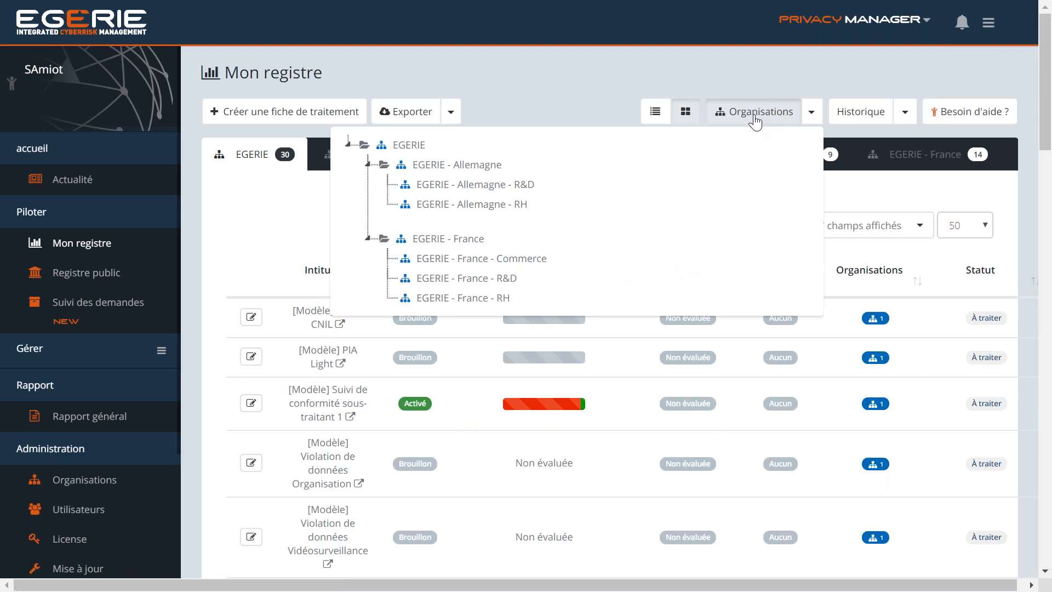
pyautogui.click(466, 262)
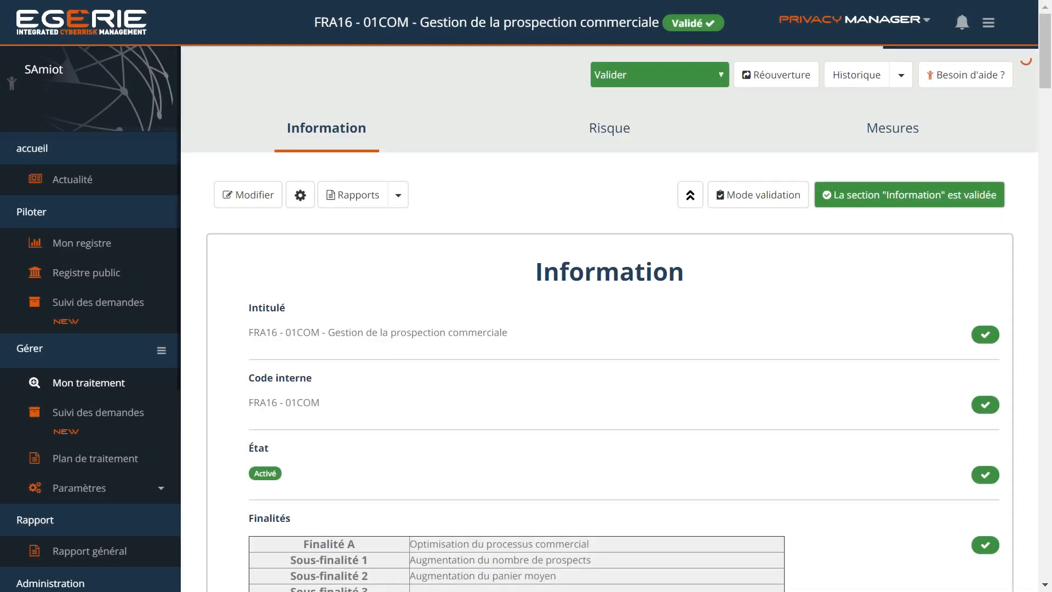
# Step: Reopen the validated FRA16 - 01COM record from its "Risque" section
pyautogui.click(629, 124)
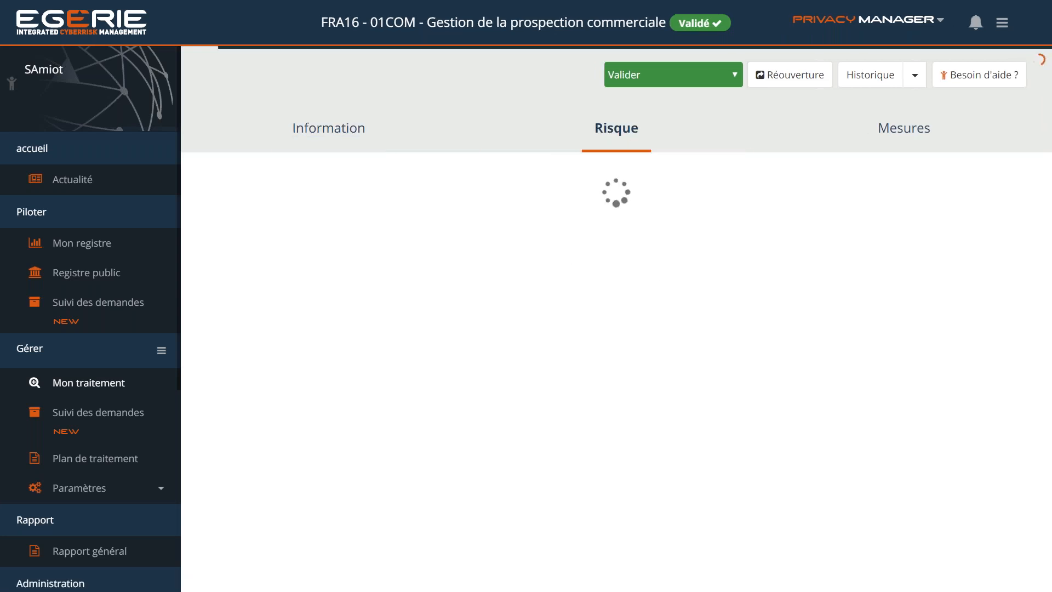
pyautogui.click(781, 77)
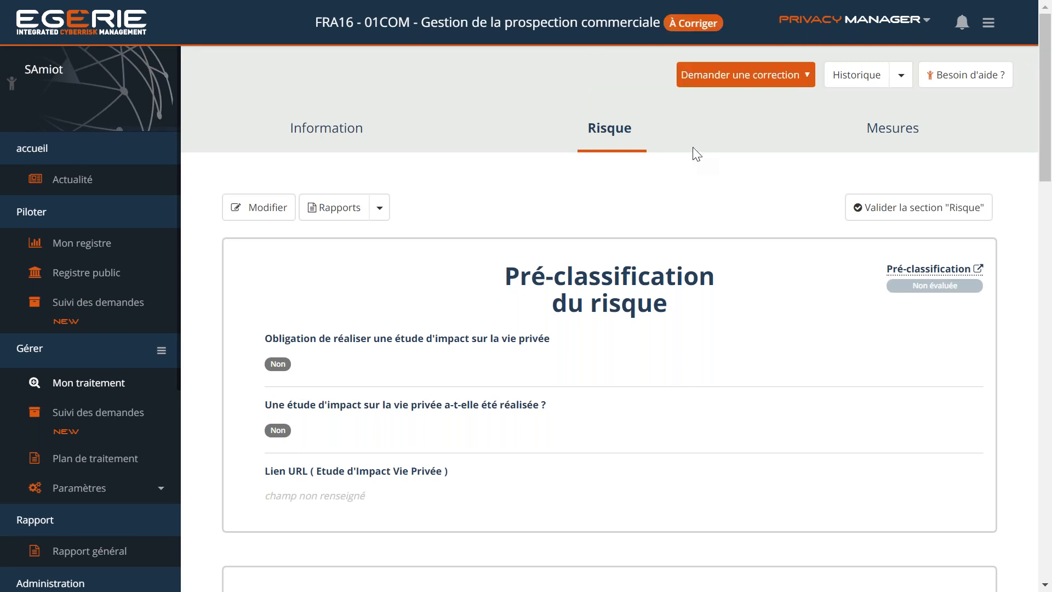
# Step: Examine the "Risque" section's risk pre-classification, including the impact study obligation, and the "Gravité" and "Vraisemblance" fields
pyautogui.scroll(-2, 758, 296)
pyautogui.scroll(-3, 616, 318)
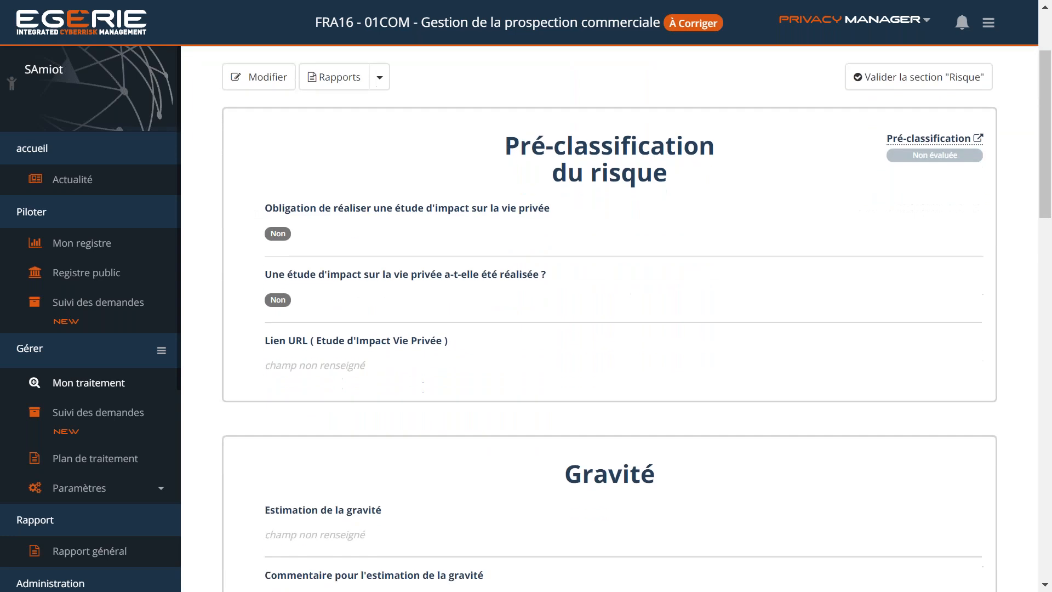
pyautogui.scroll(4, 611, 269)
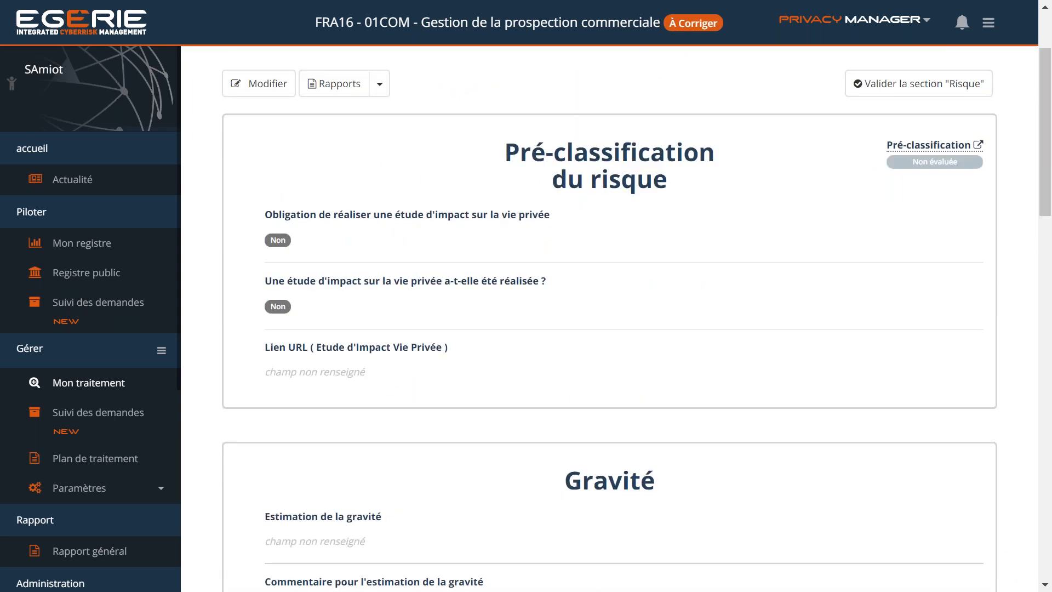
pyautogui.doubleClick(410, 301)
pyautogui.click(411, 303)
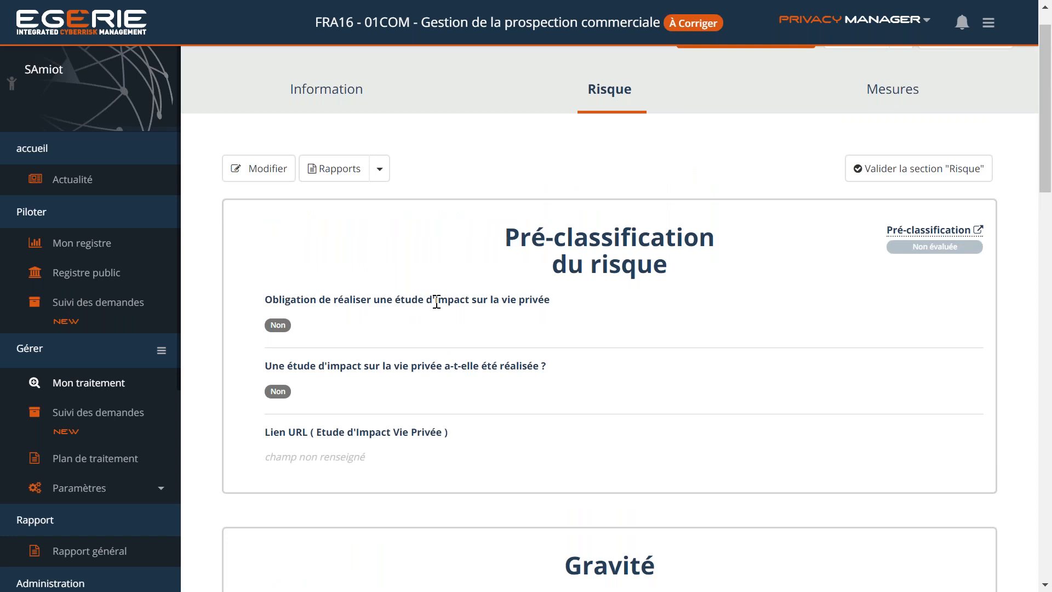
pyautogui.moveTo(394, 300); pyautogui.dragTo(555, 291)
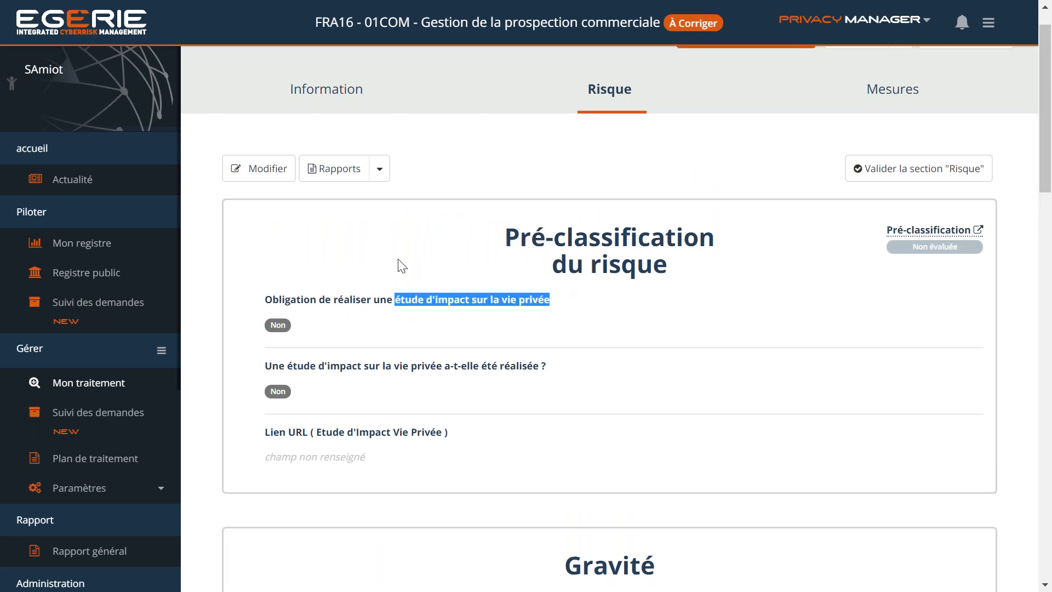
pyautogui.click(465, 344)
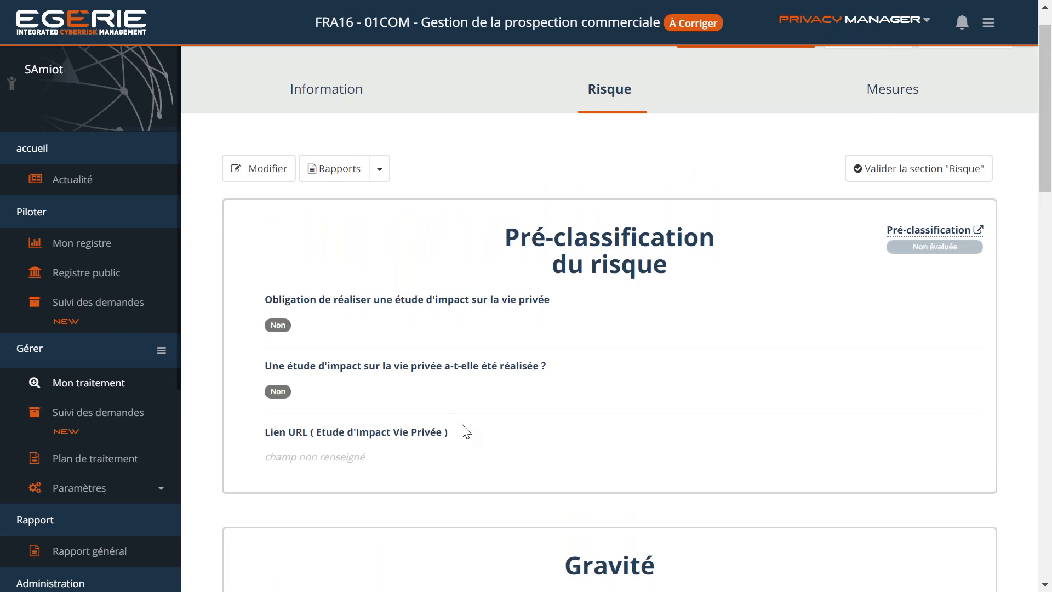
pyautogui.scroll(-6, 477, 474)
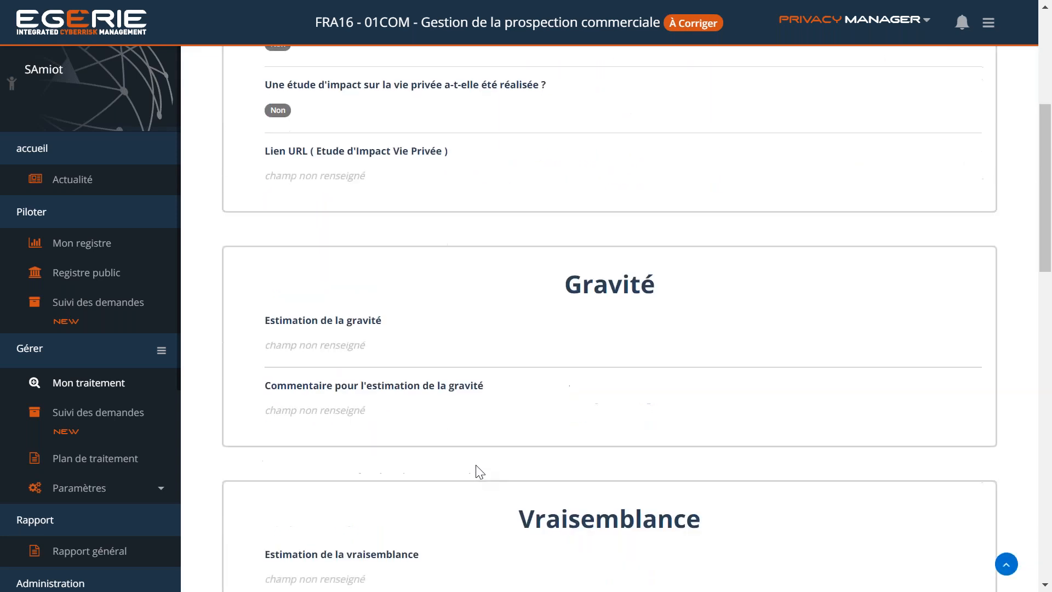
pyautogui.scroll(-1, 478, 469)
pyautogui.scroll(-1, 482, 458)
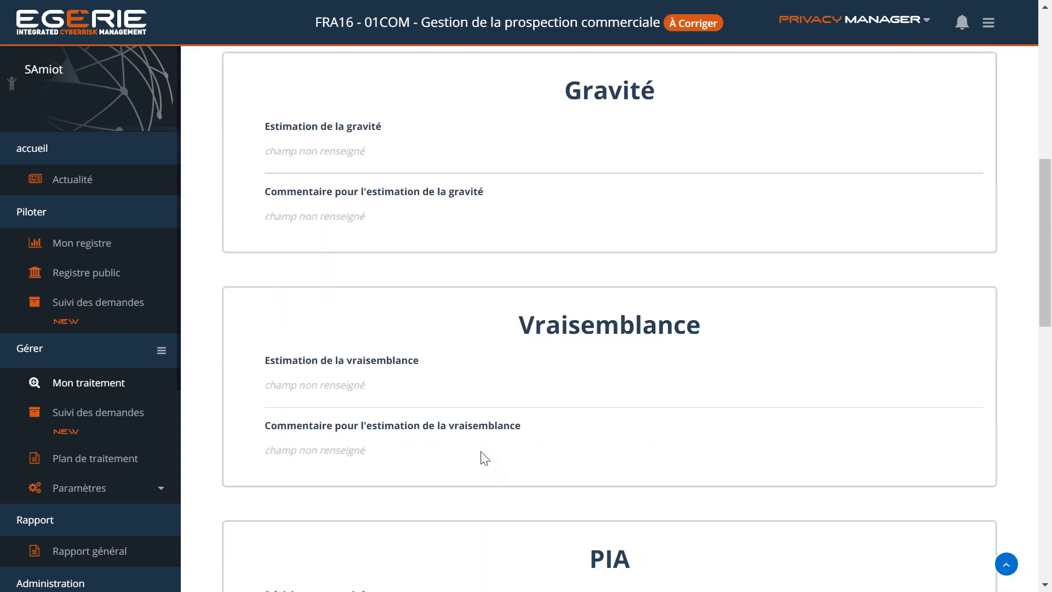
# Step: Open the record's "Risque" section for editing and enter the severity comment "La gravité se calcule à partir de cette échelle"
pyautogui.scroll(8, 482, 455)
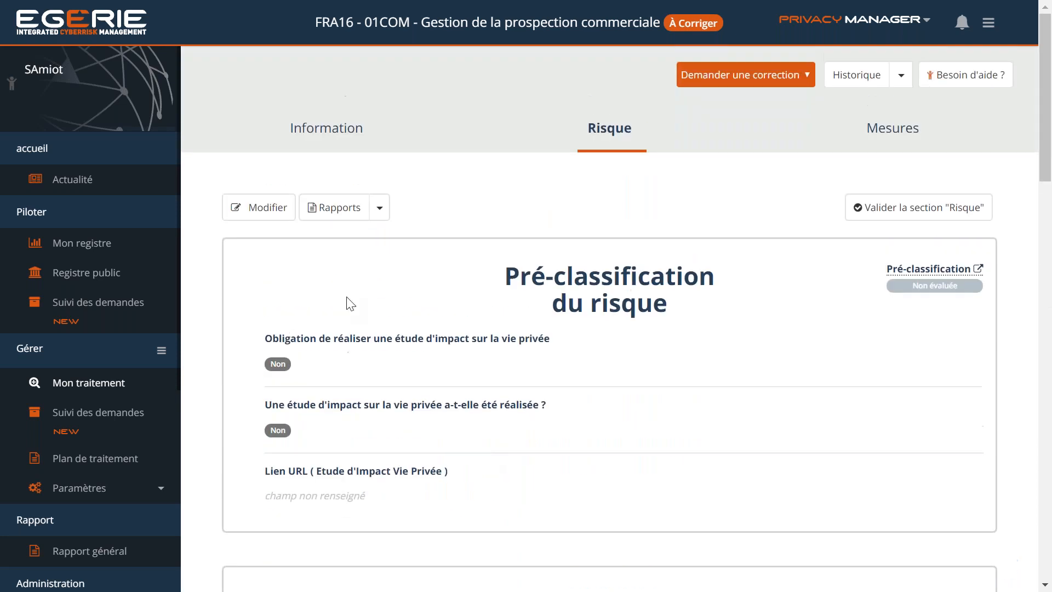
pyautogui.click(266, 208)
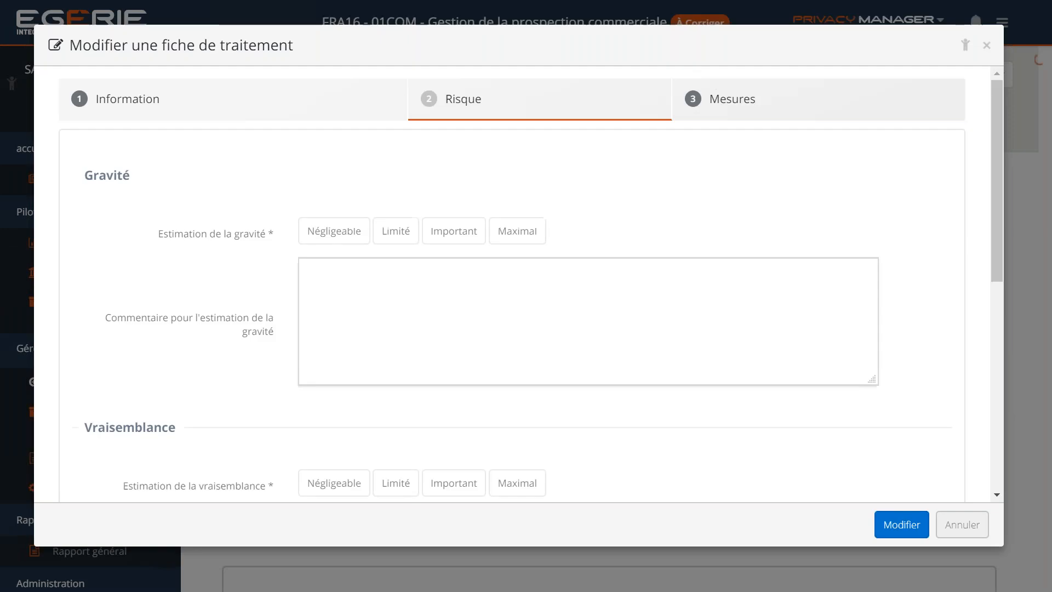
pyautogui.click(427, 313)
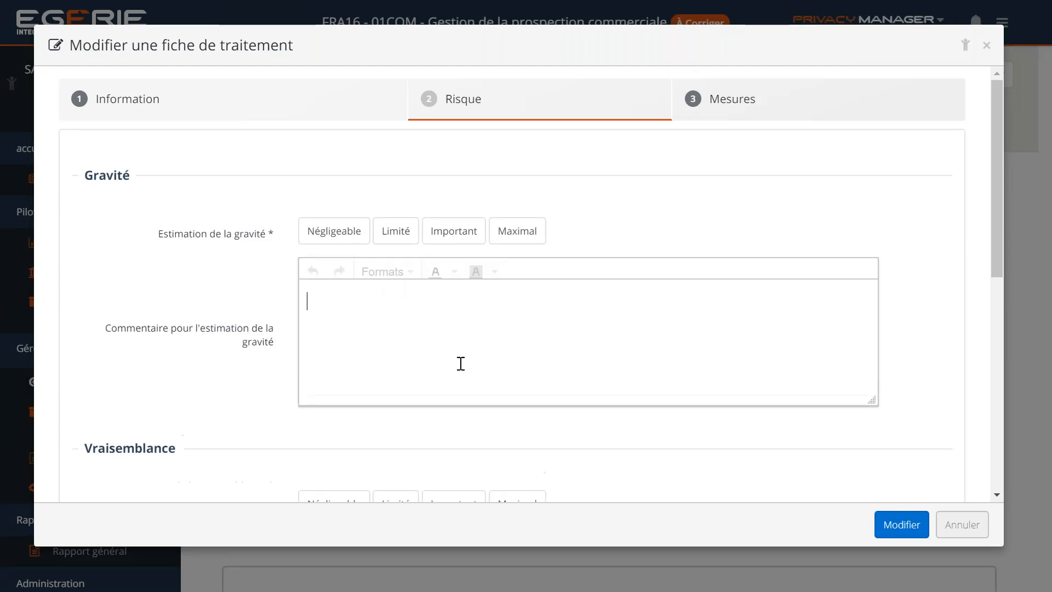
pyautogui.click(410, 239)
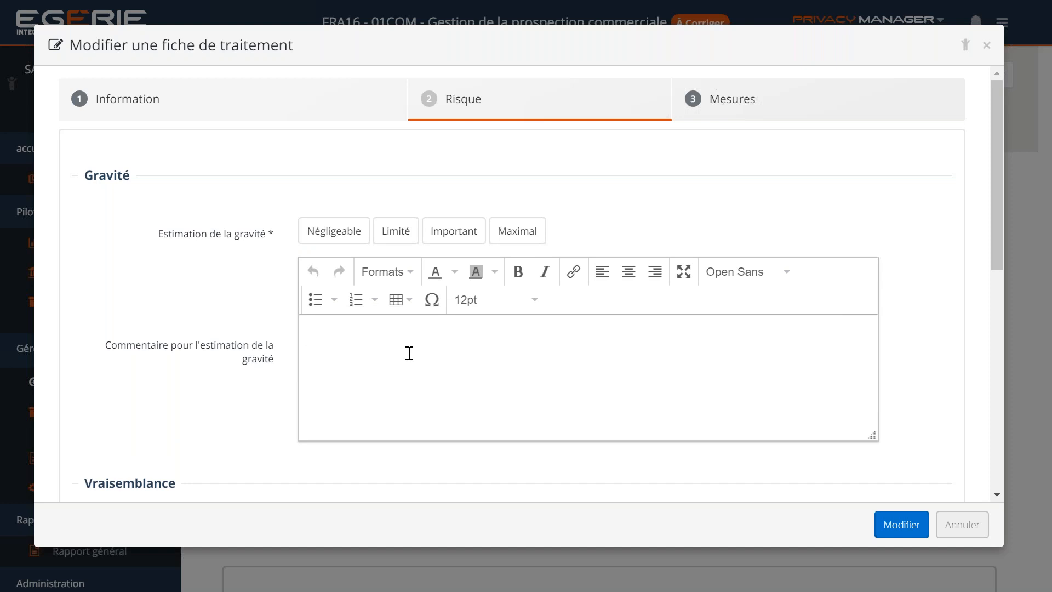
pyautogui.write('La gravité se calcule à part')
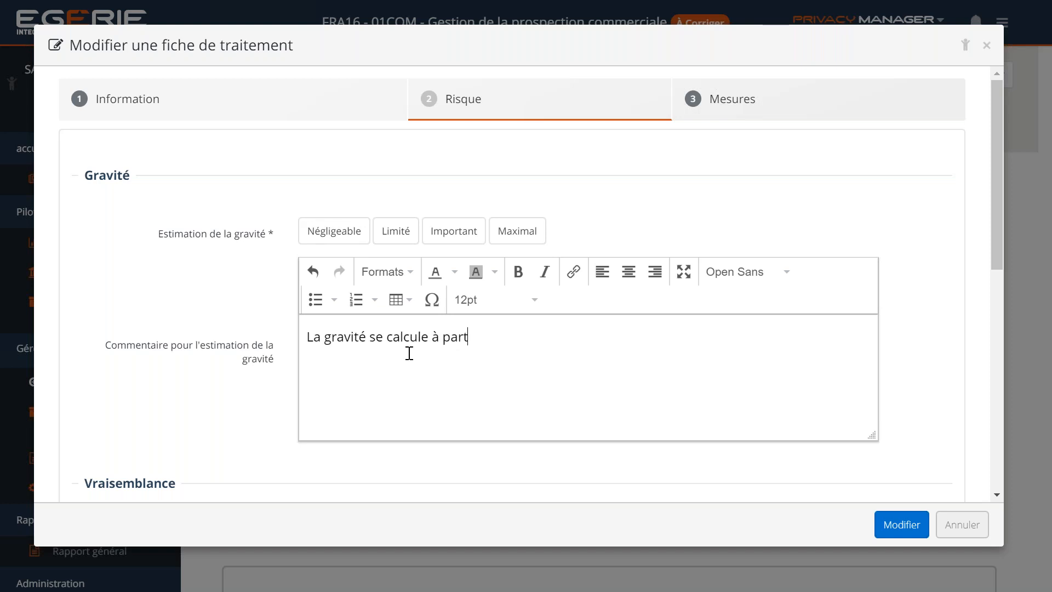
pyautogui.write('ir ce e cette échelle')
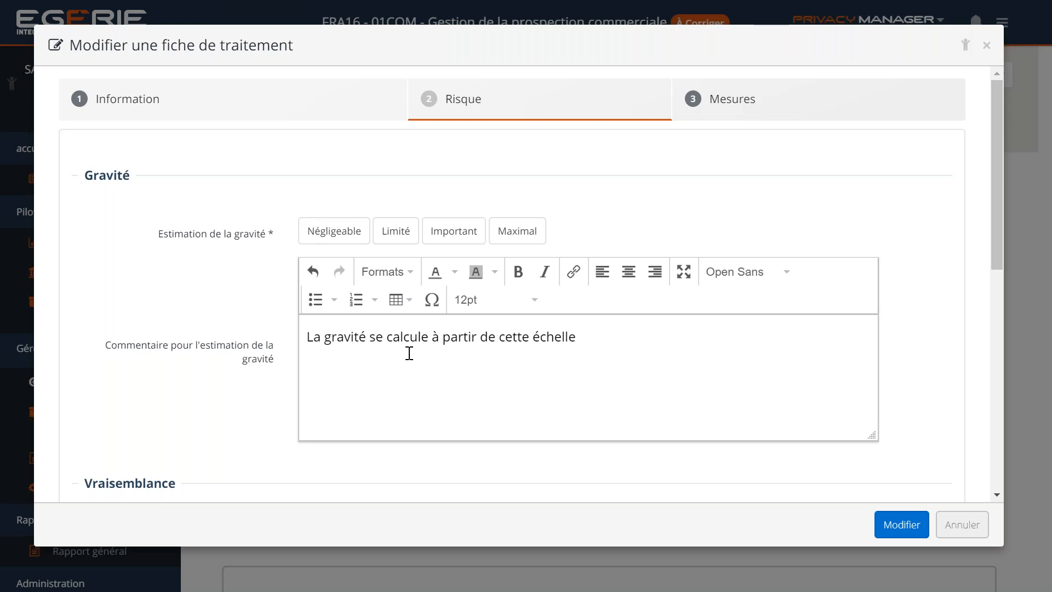
# Step: Insert a table of four columns and two rows below the sentence in the severity comment
pyautogui.press('Return')
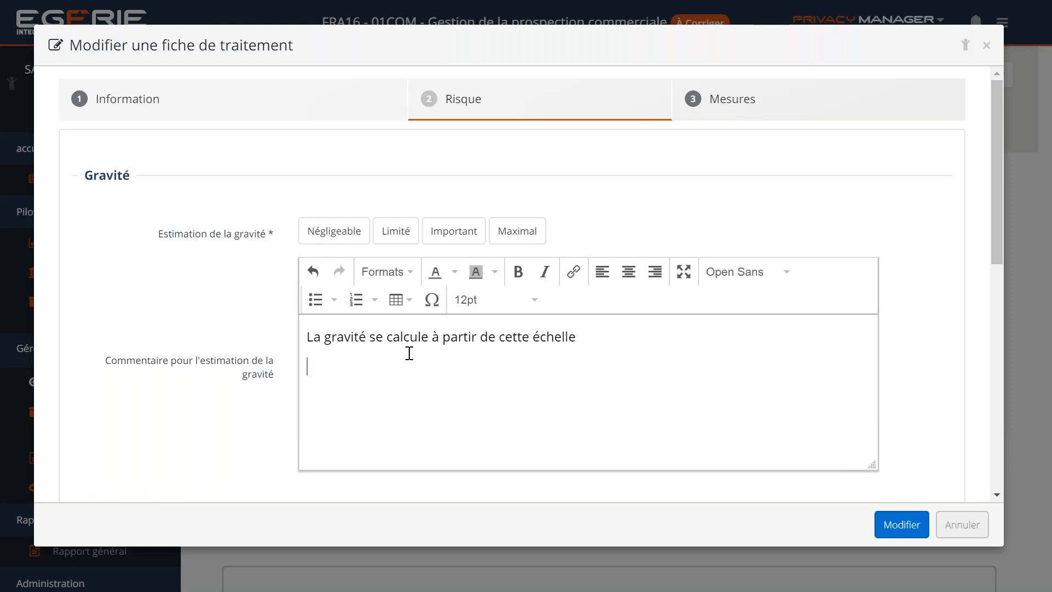
pyautogui.click(396, 300)
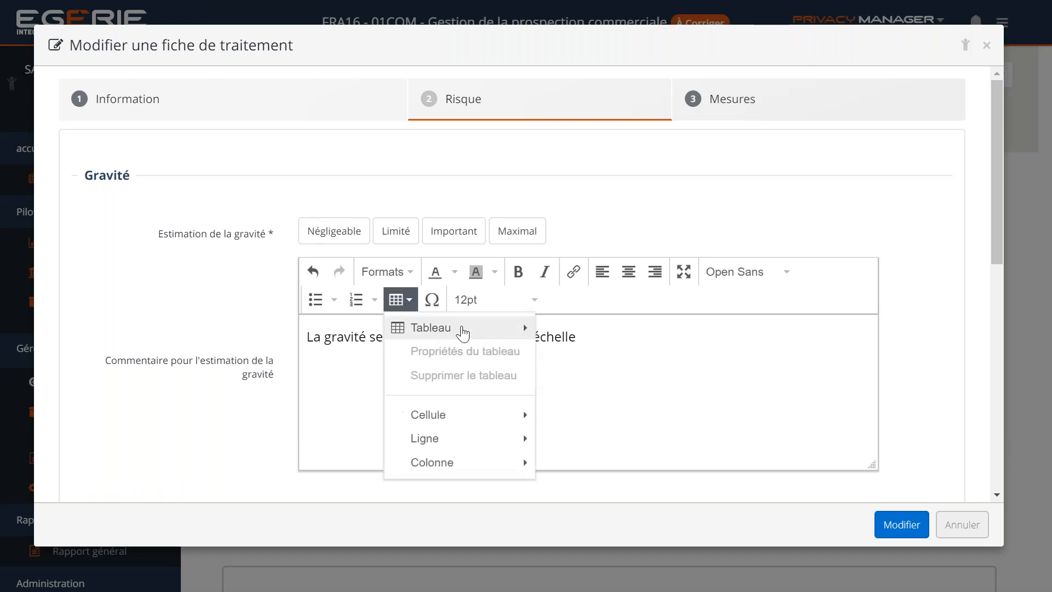
pyautogui.moveTo(467, 332)
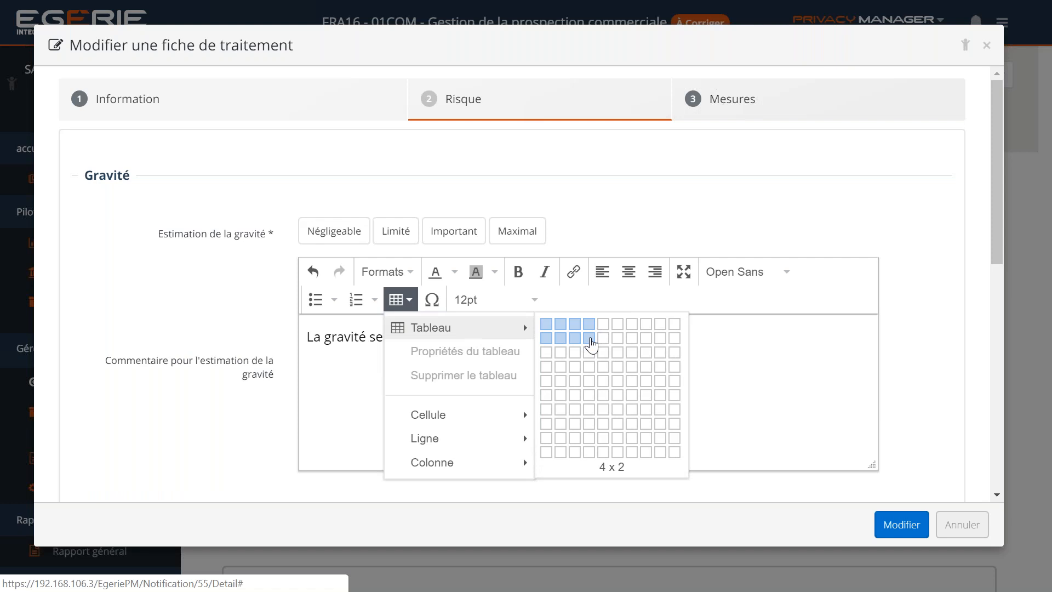
pyautogui.click(590, 339)
# Step: Fill the table's first column with the heading "Négligeable" and the description "Les données sont prénoms et noms"
pyautogui.write('Limité ')
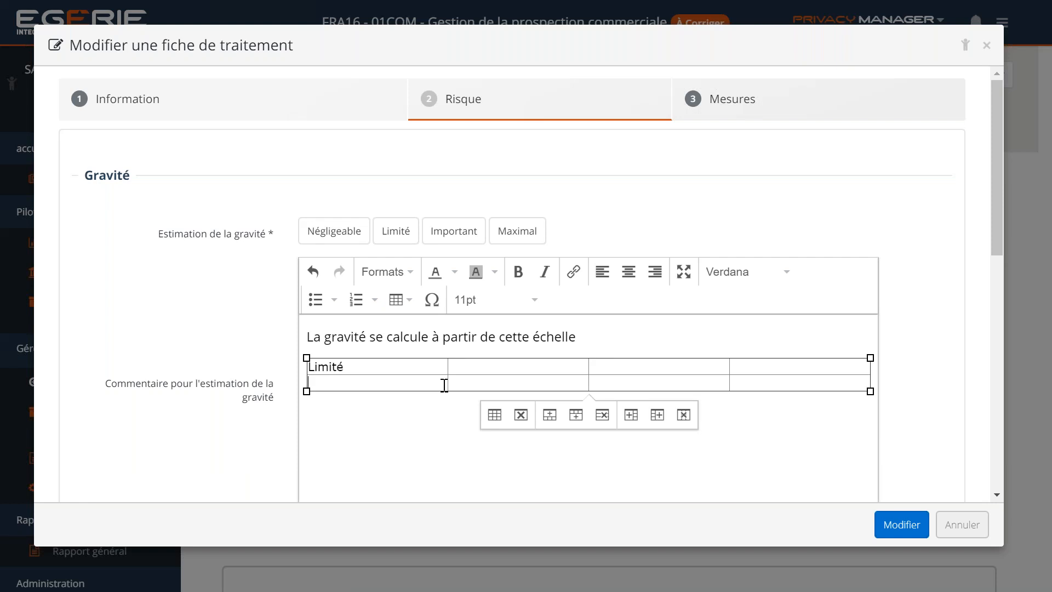
pyautogui.write('Les données sont ')
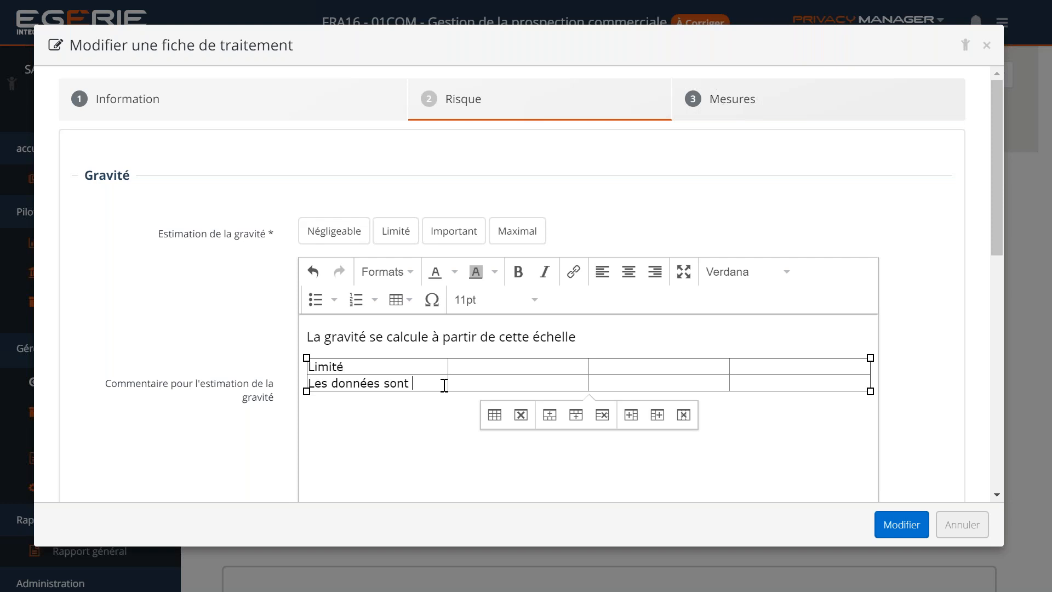
pyautogui.write('prénoms et noms')
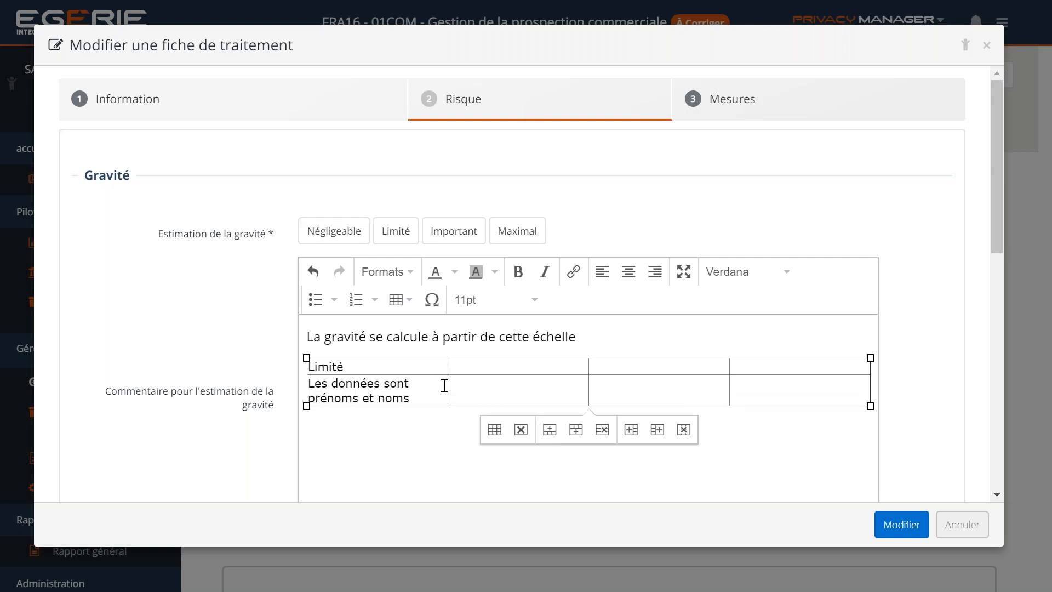
pyautogui.doubleClick(329, 367)
pyautogui.write('Négligeable')
# Step: Fill the second column with the heading "Limité" and the description "Les données sont noms et prénoms, mails et/ou téléphone"
pyautogui.click(499, 369)
pyautogui.write('Limoté')
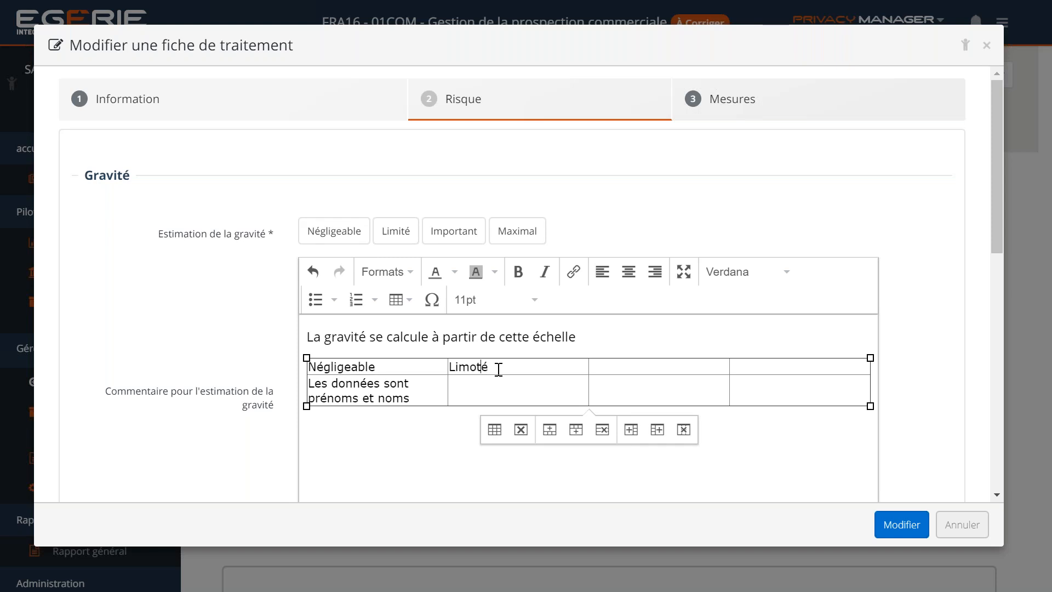
pyautogui.press('BackSpace')
pyautogui.write('i')
pyautogui.press('Down')
pyautogui.write('Les données')
pyautogui.write(' don')
pyautogui.press('BackSpace')
pyautogui.press('BackSpace')
pyautogui.press('BackSpace')
pyautogui.write('sont noms et préno')
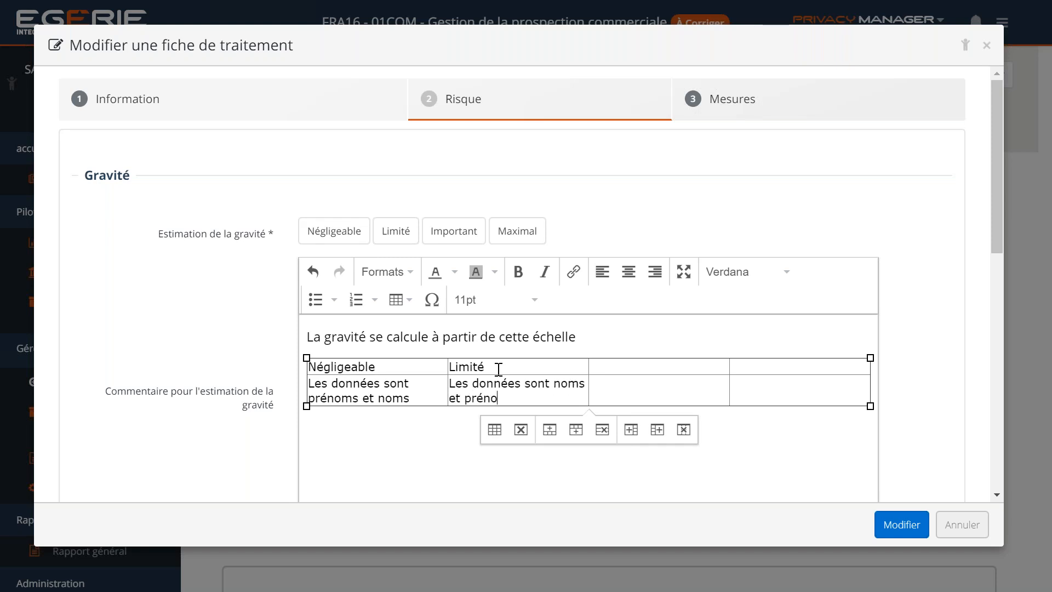
pyautogui.write('ms, mails et/ou')
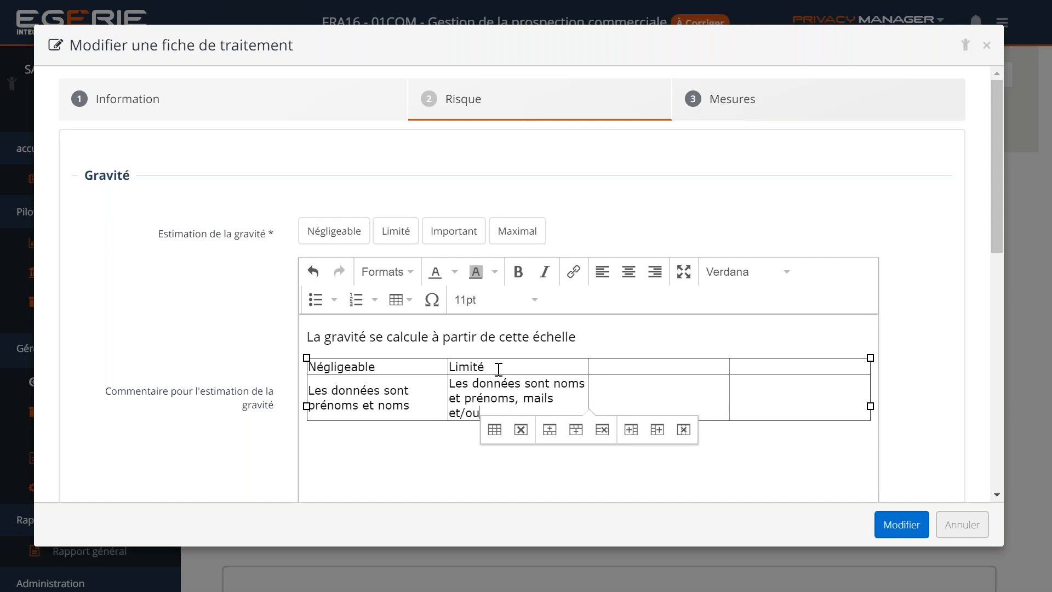
pyautogui.write(' téléphone')
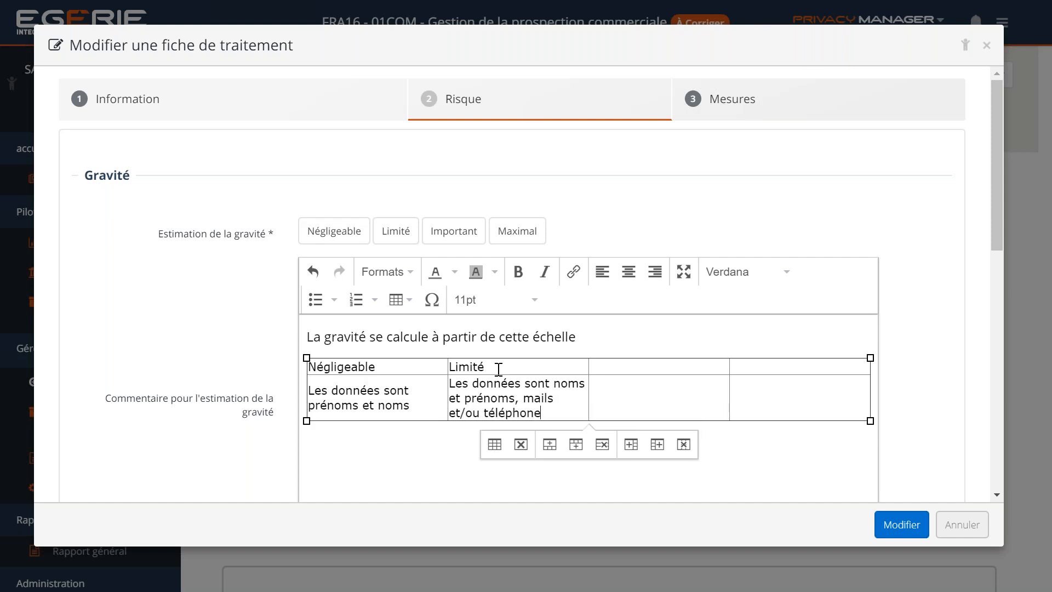
# Step: Set the severity estimate to "Limité" and head the table's third column "Important"
pyautogui.click(395, 235)
pyautogui.click(641, 310)
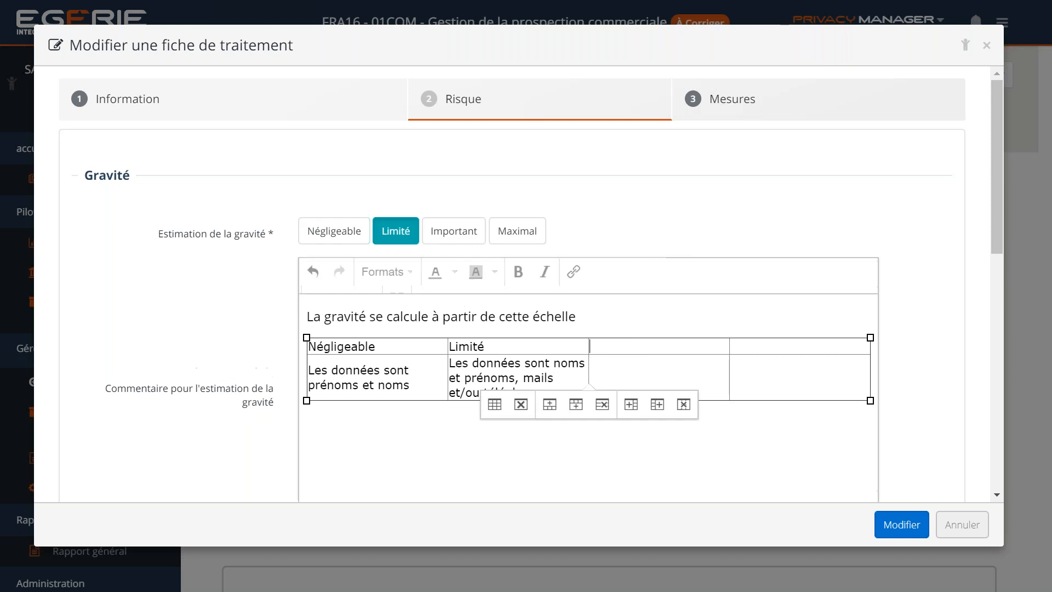
pyautogui.write('Important')
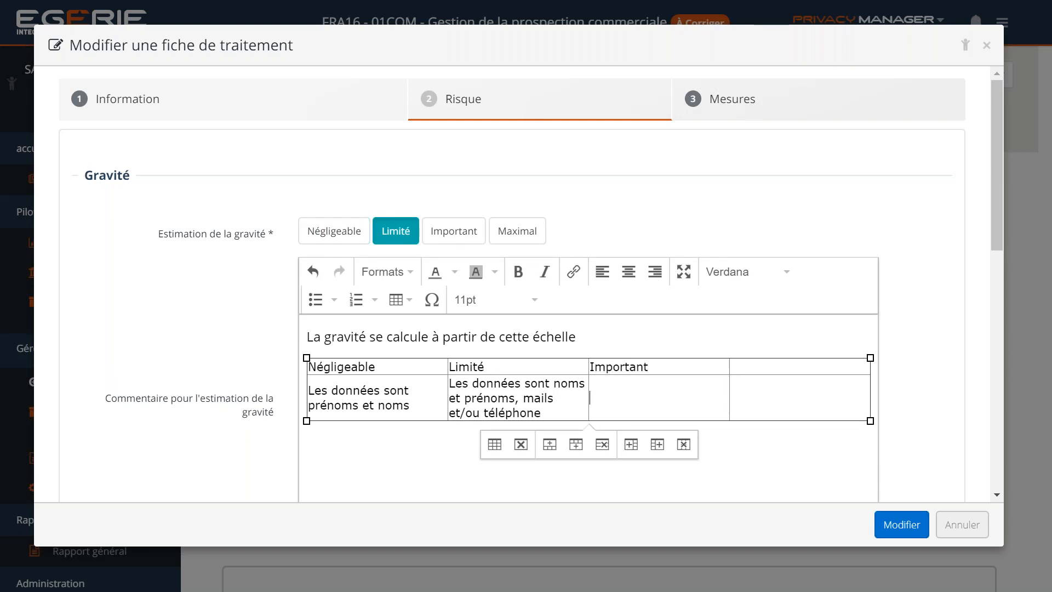
pyautogui.press('Down')
# Step: Fill the fourth column with the heading "Maximal" and the entries "Données financières" and "Données médicales" on separate lines
pyautogui.click(791, 363)
pyautogui.write('Maximal')
pyautogui.write('Données')
pyautogui.write(' financières')
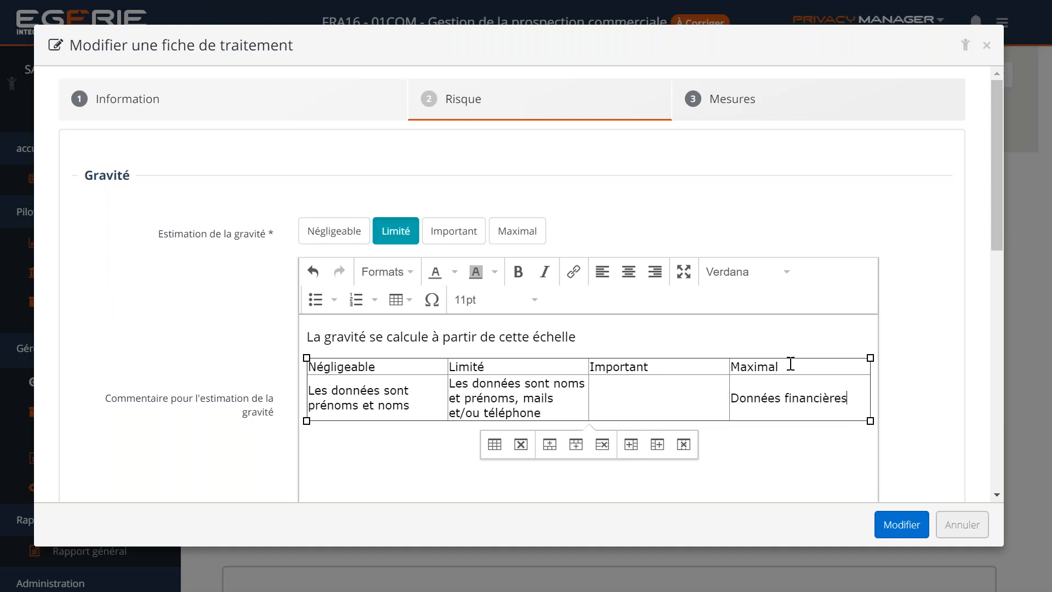
pyautogui.press('Return')
pyautogui.write('Do')
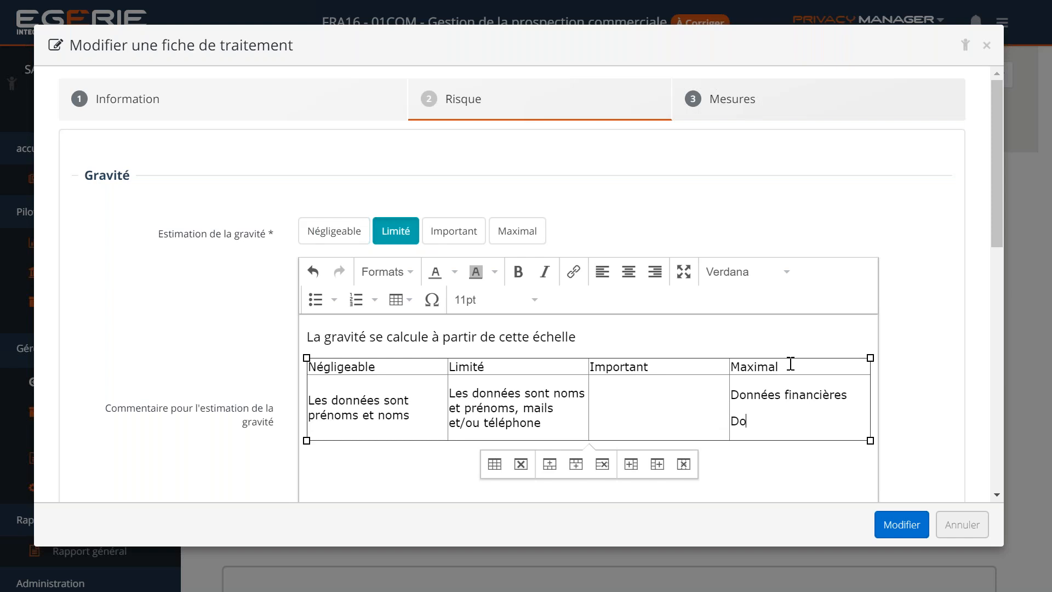
pyautogui.write('nnées médicales')
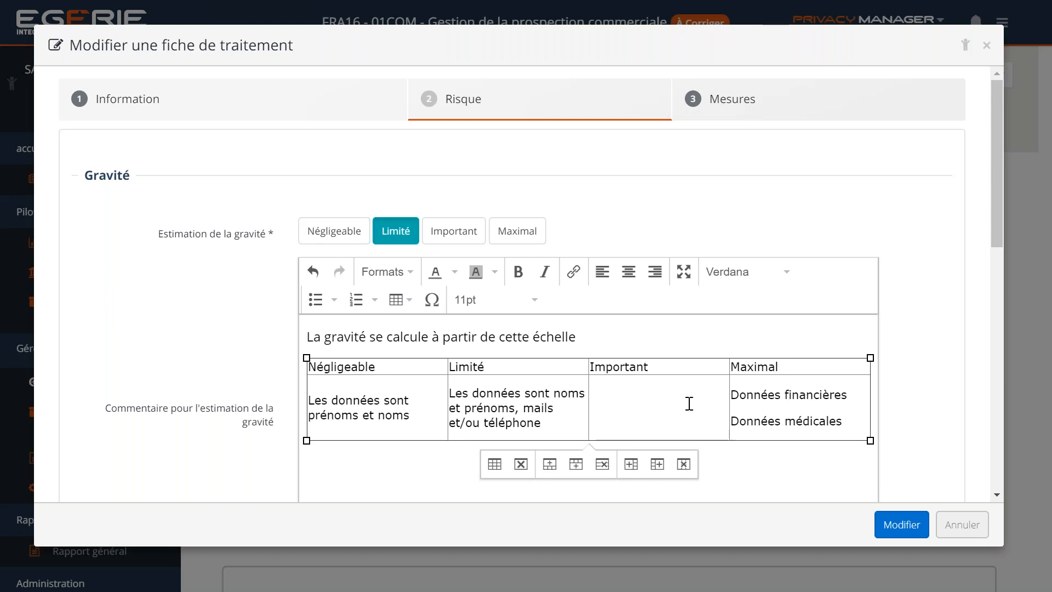
# Step: Precede the severity comment with "La gravité correspond aux conséquences d'une fuite/suppression/altération des données du traitement." and end the scale sentence with a colon
pyautogui.scroll(-2, 689, 404)
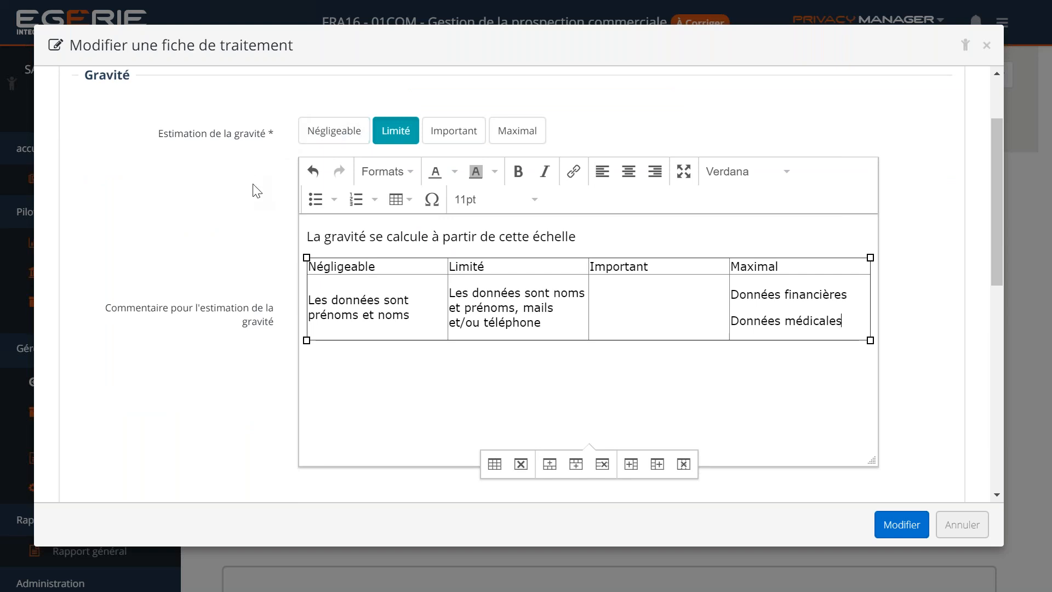
pyautogui.scroll(-5, 253, 193)
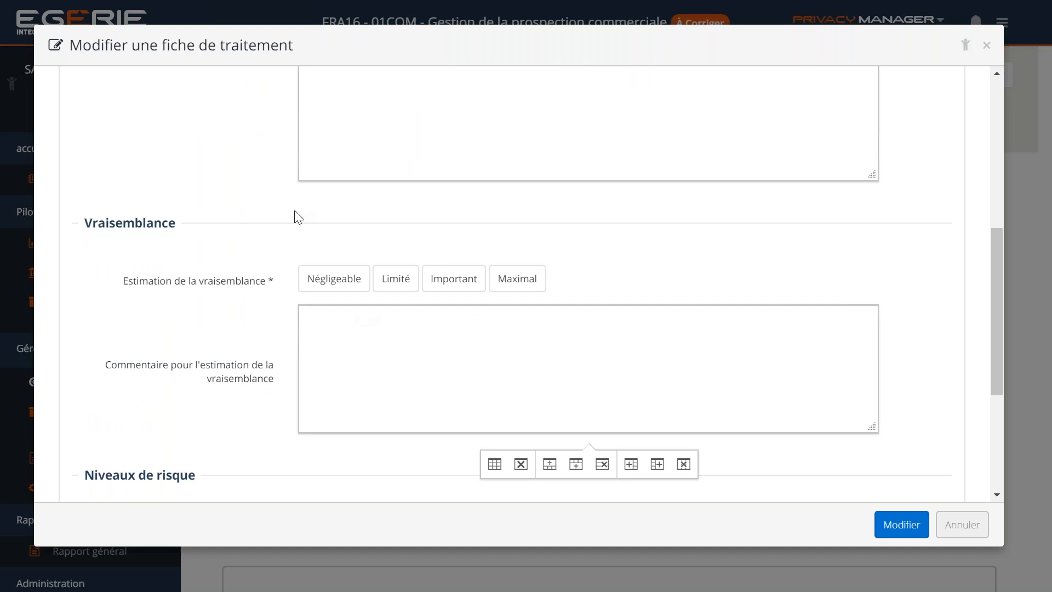
pyautogui.scroll(1, 260, 232)
pyautogui.scroll(3, 259, 232)
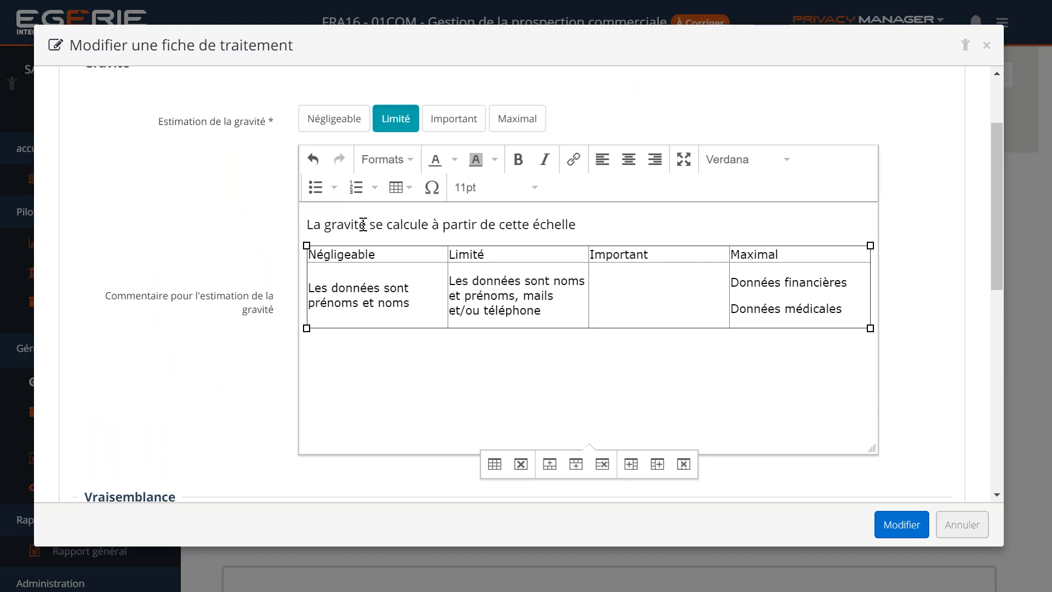
pyautogui.click(311, 222)
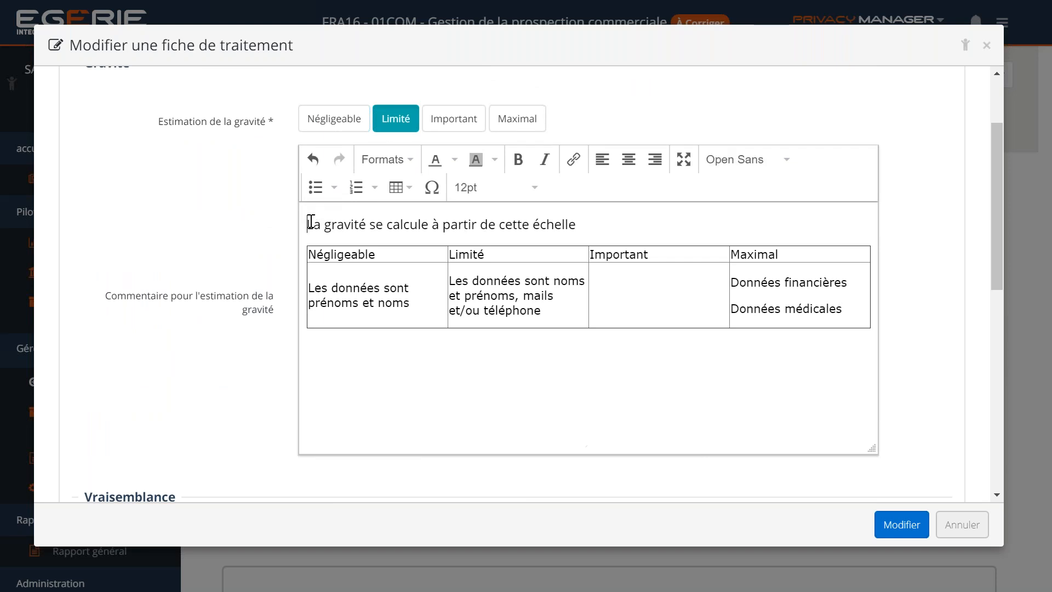
pyautogui.press('Return')
pyautogui.write('La gravité correspond')
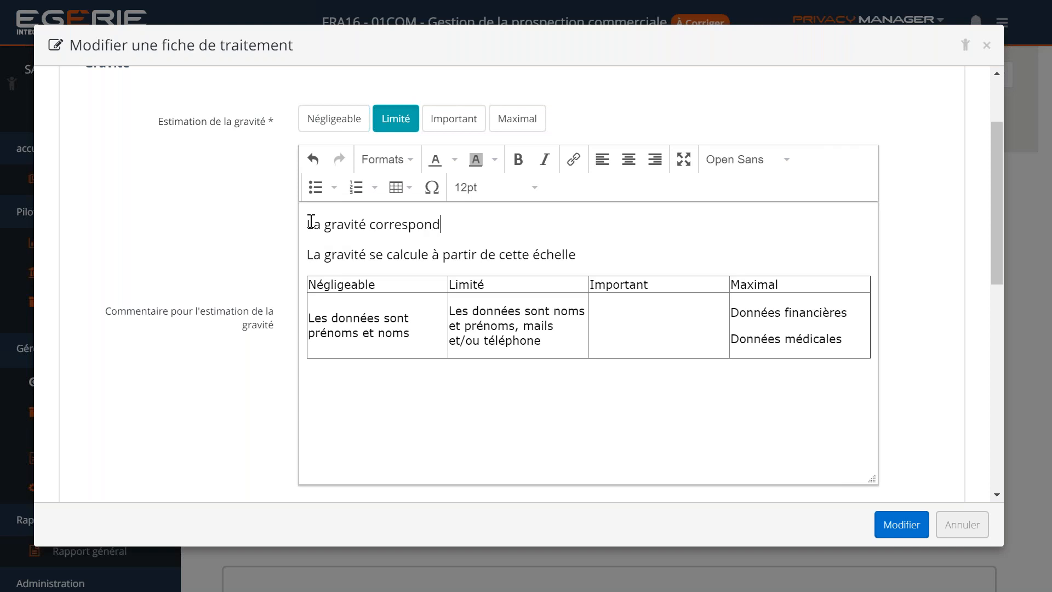
pyautogui.write(" aux conséquences d'une fui")
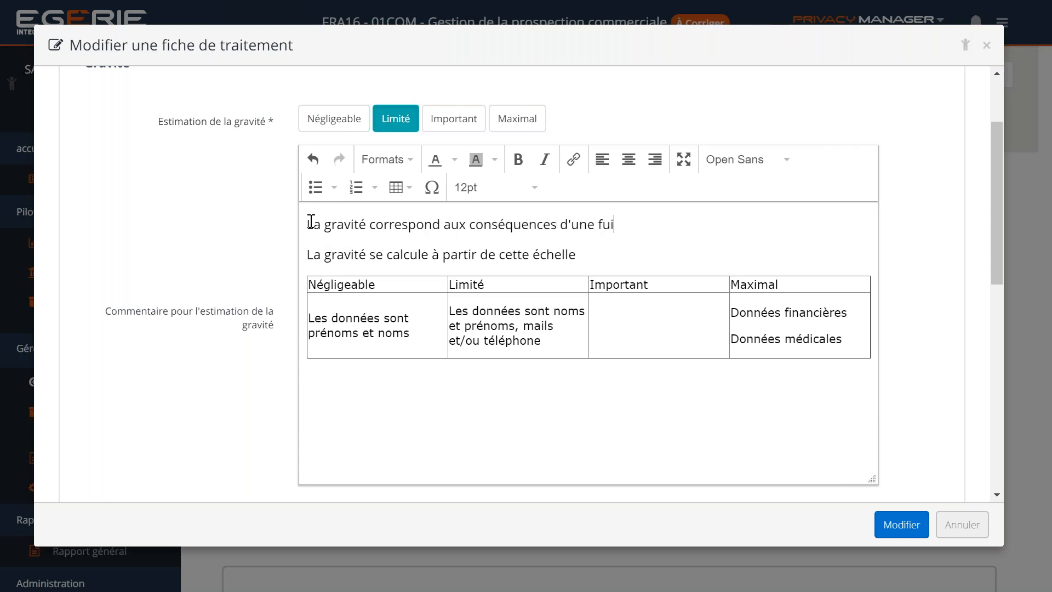
pyautogui.write('te/suppression/altération des donnée')
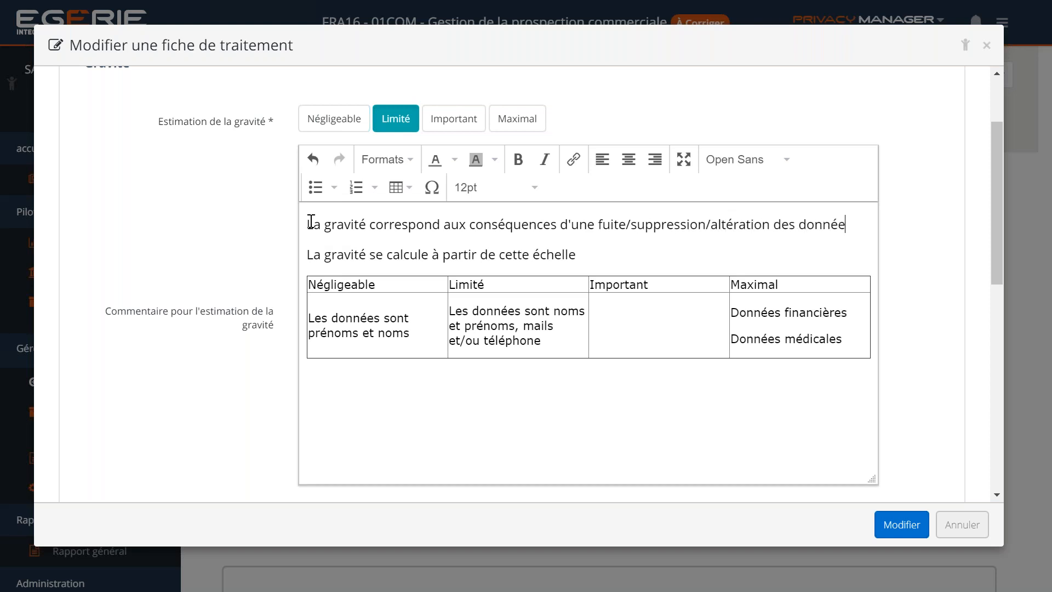
pyautogui.write('s du traitement.')
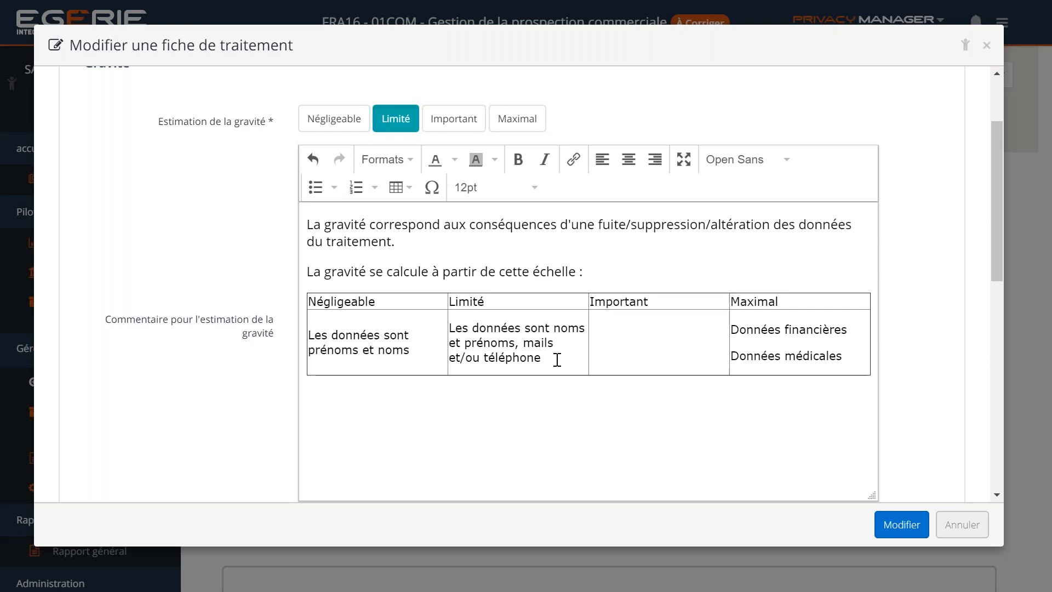
# Step: Set the likelihood estimate under "Vraisemblance" to "Important"
pyautogui.scroll(-6, 575, 386)
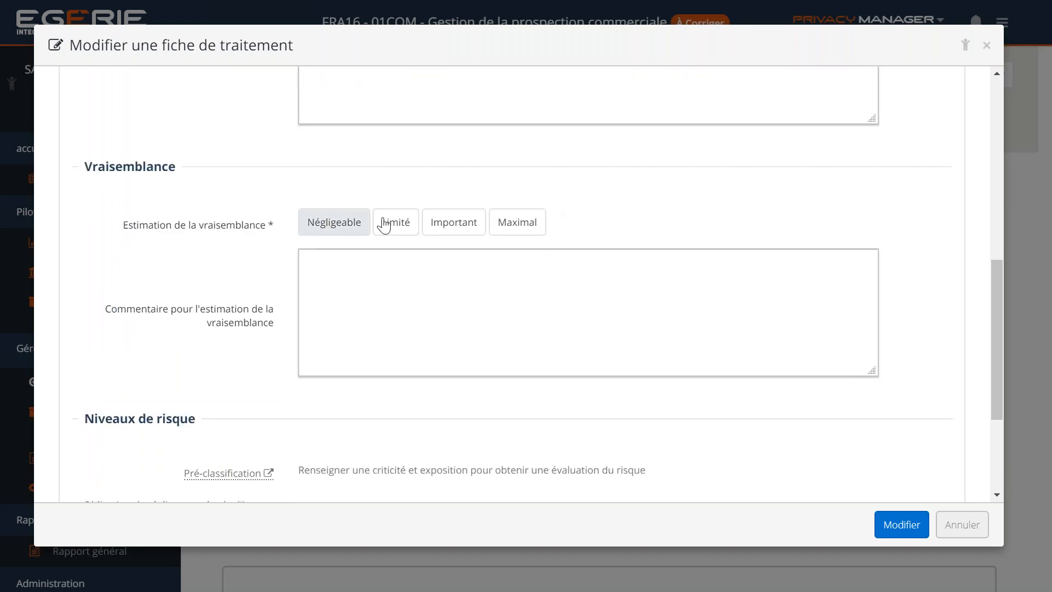
pyautogui.click(432, 227)
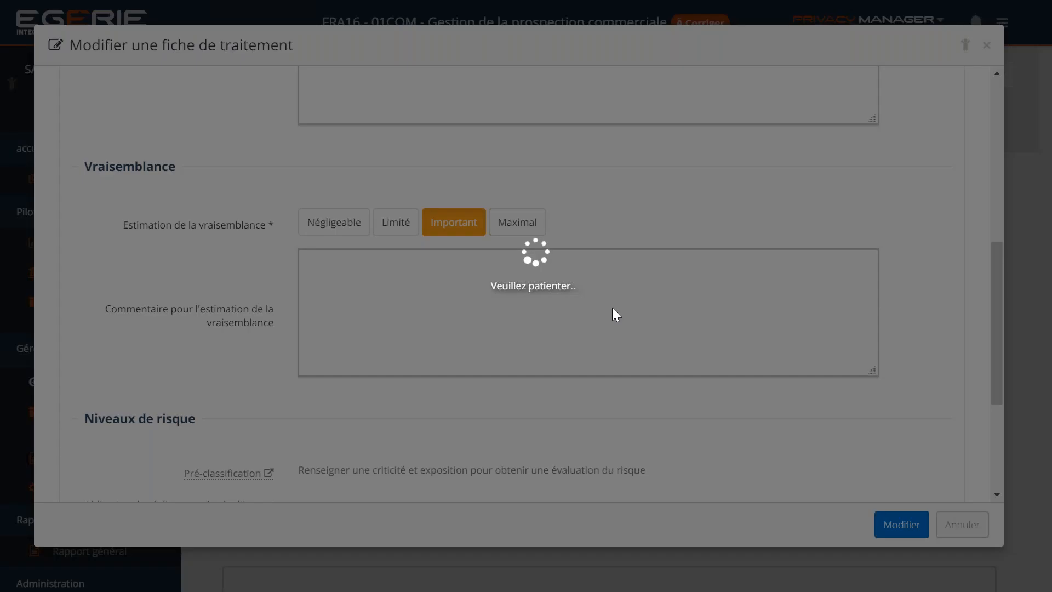
# Step: Consult the risk calculation matrix behind the pre-classification under "Niveaux de risque", and close it
pyautogui.scroll(-2, 608, 315)
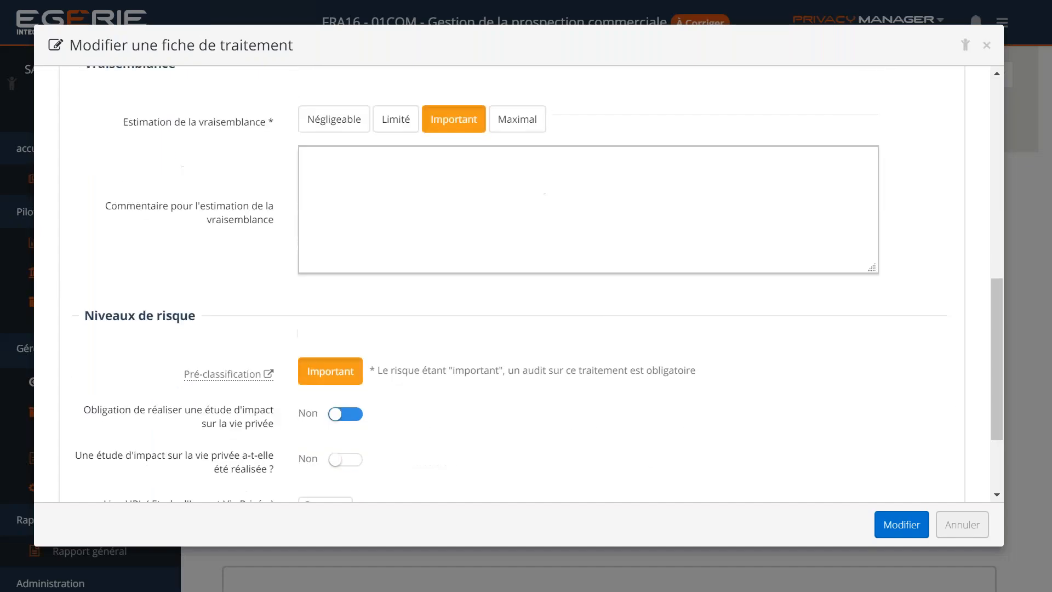
pyautogui.scroll(-1, 463, 319)
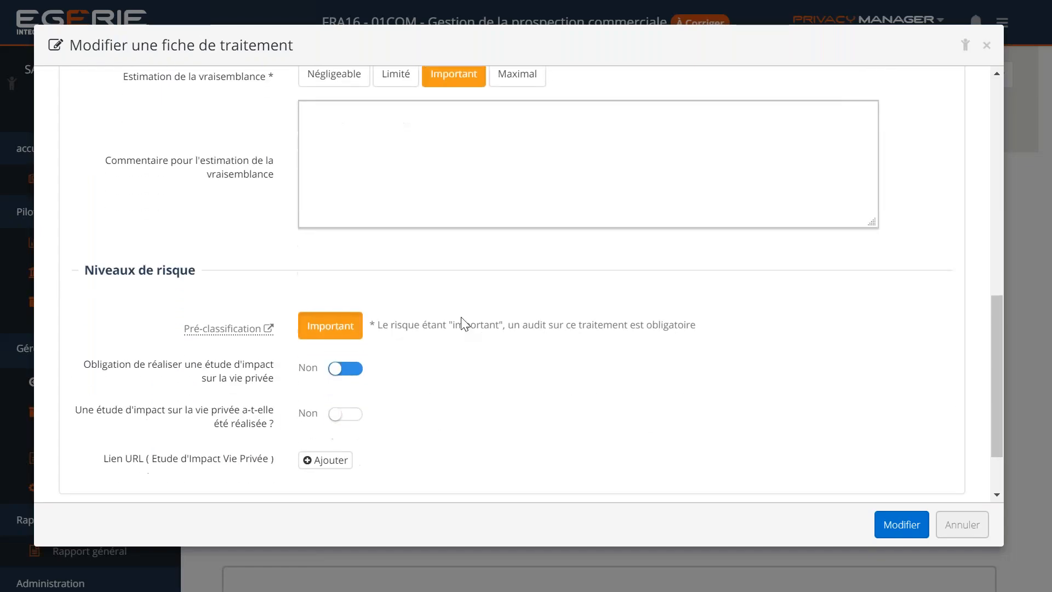
pyautogui.click(261, 329)
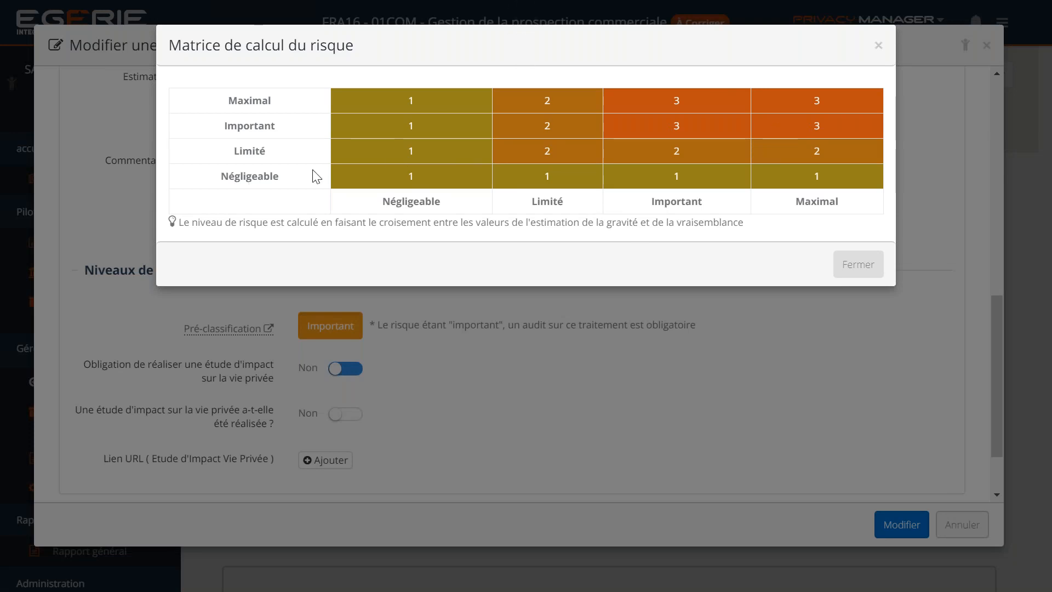
pyautogui.doubleClick(247, 108)
pyautogui.click(858, 265)
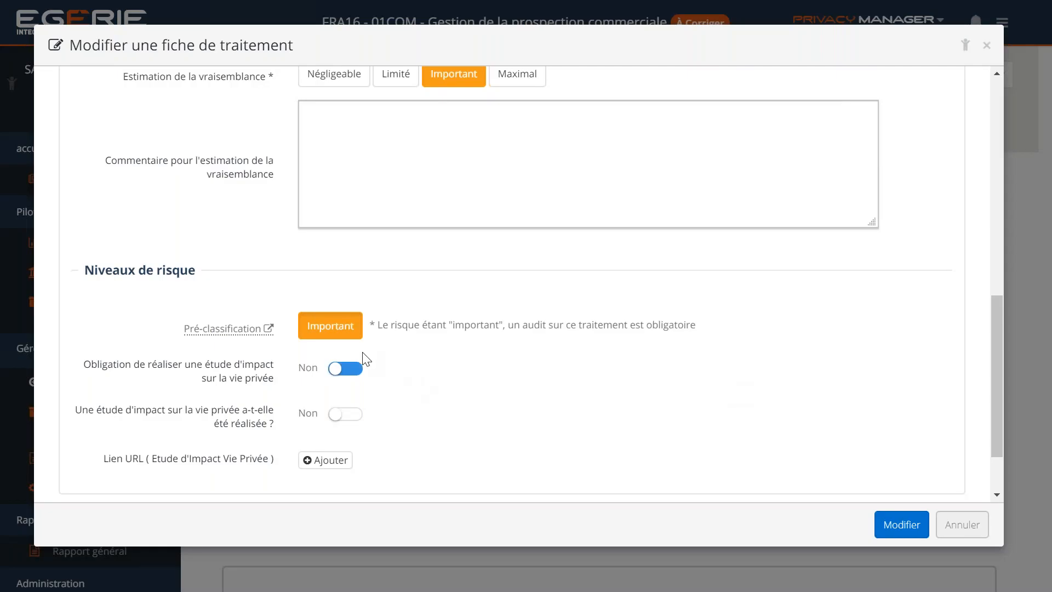
# Step: Save the modified risk section of the processing record
pyautogui.scroll(-2, 745, 429)
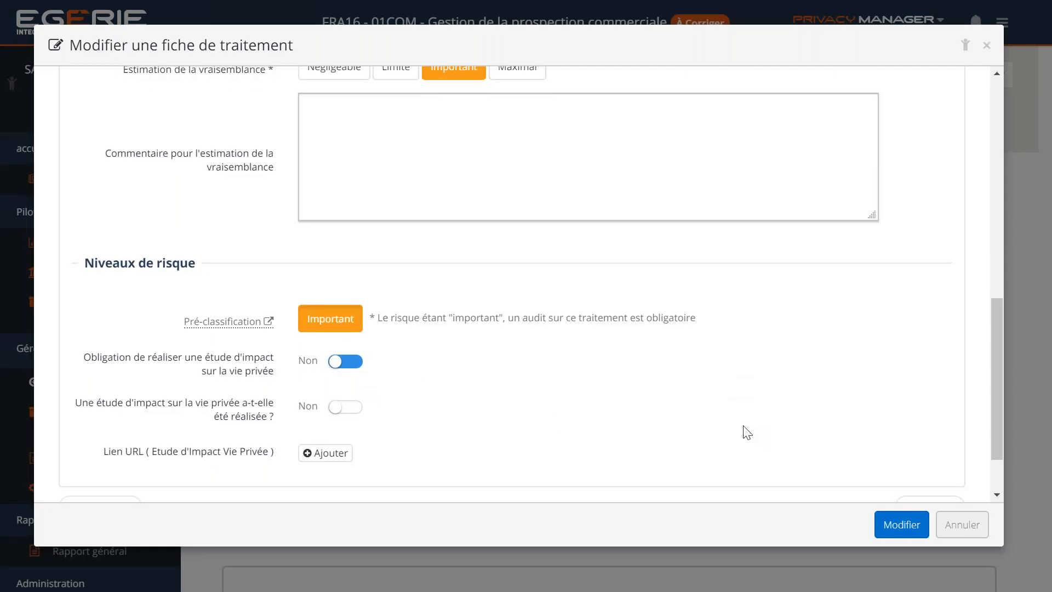
pyautogui.click(896, 525)
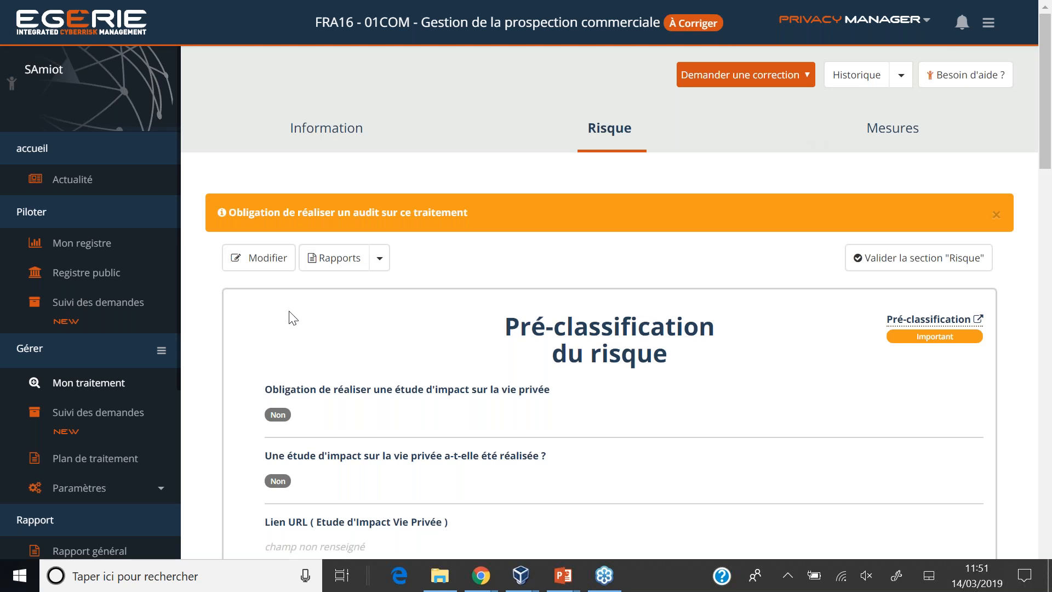
# Step: From the register, export the record "ALL01 - 01DRH. Gestion des intervenants extérieurs" with the protection mode "Défaut"
pyautogui.click(140, 250)
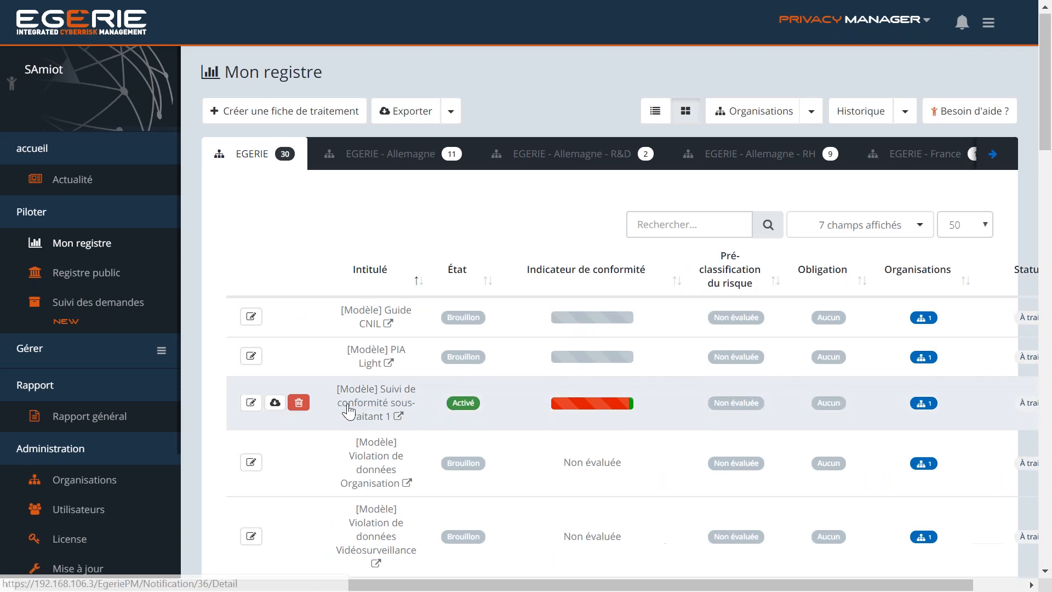
pyautogui.scroll(-4, 348, 403)
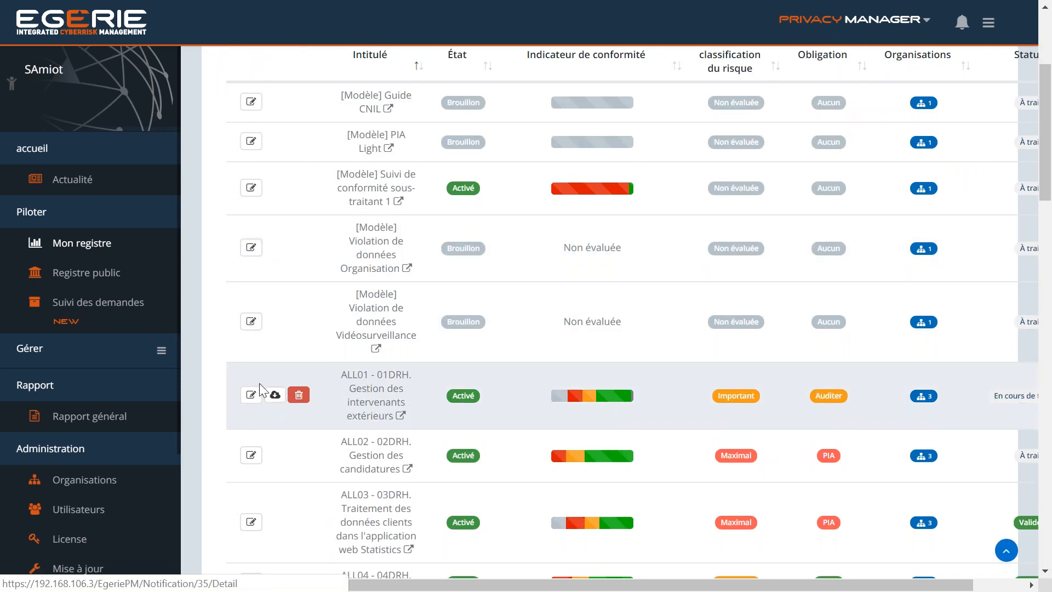
pyautogui.click(274, 396)
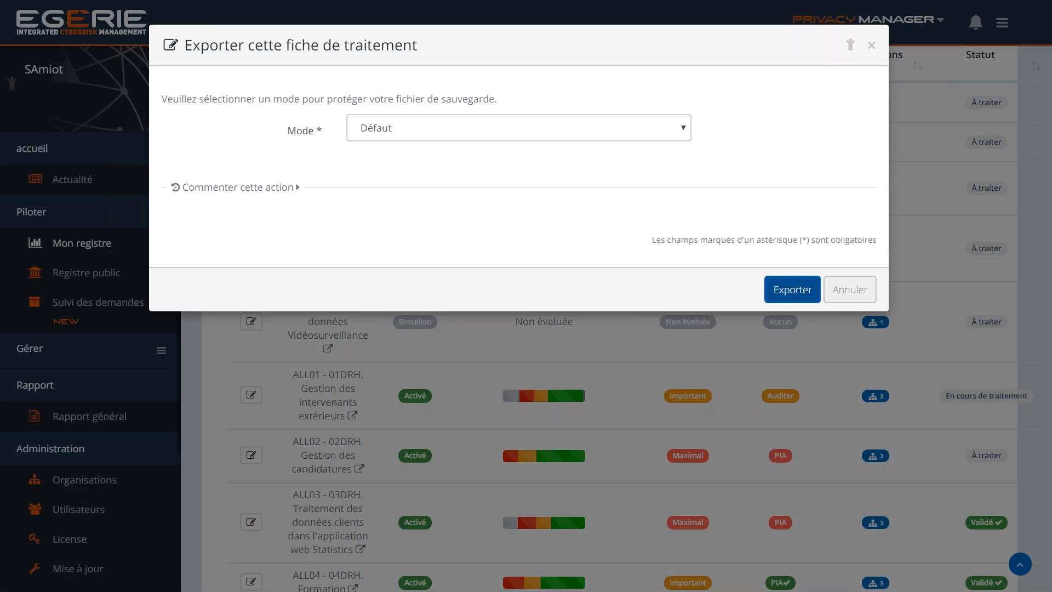
pyautogui.click(803, 292)
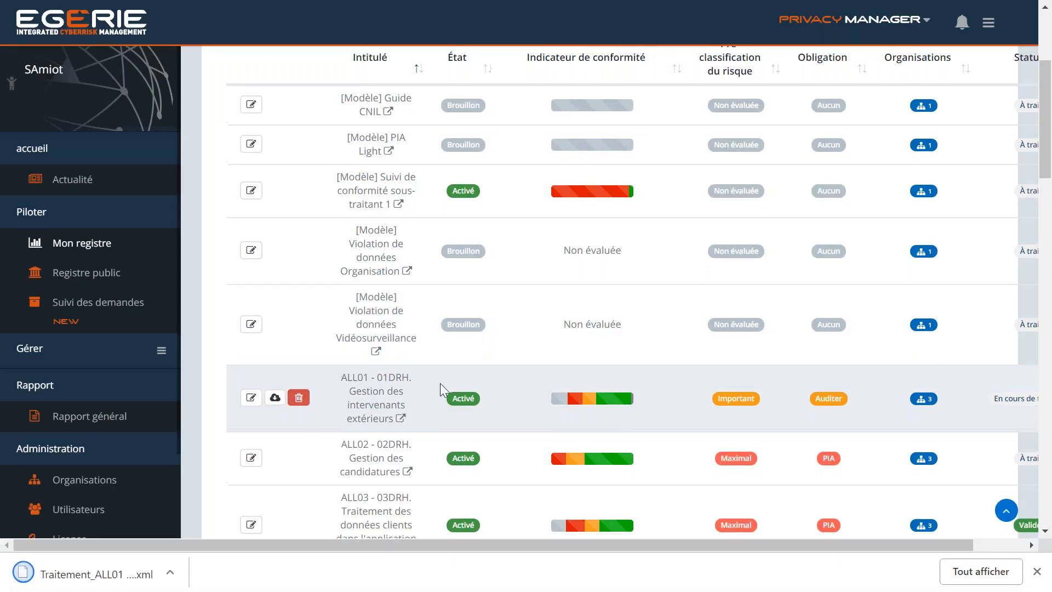
pyautogui.scroll(2, 433, 405)
pyautogui.scroll(-2, 430, 415)
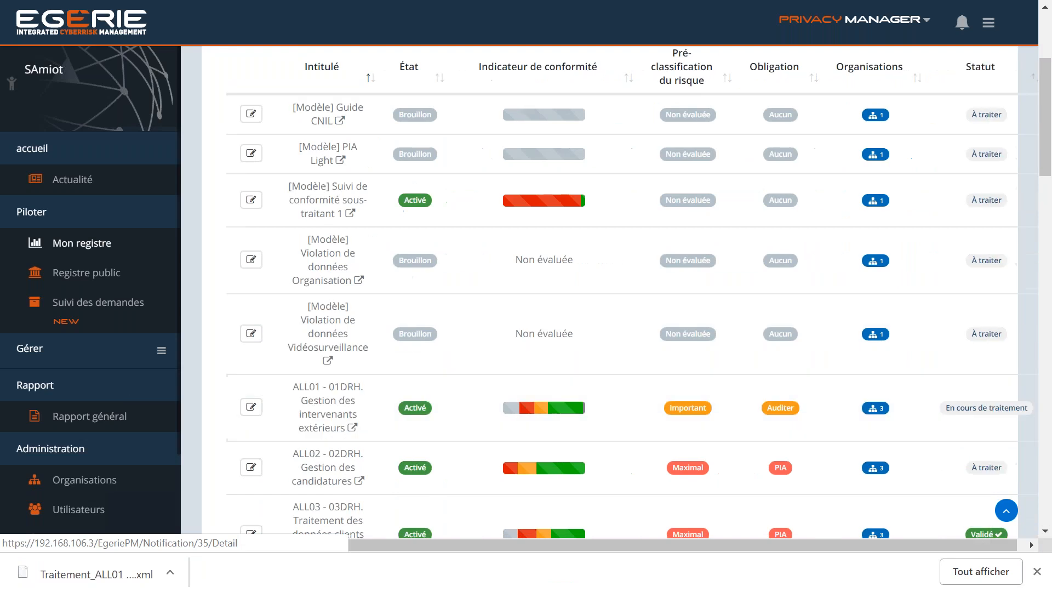
# Step: Create the organisation "EGERIE - Italie" under the parent organisation EGERIE
pyautogui.scroll(-2, 38, 413)
pyautogui.click(87, 409)
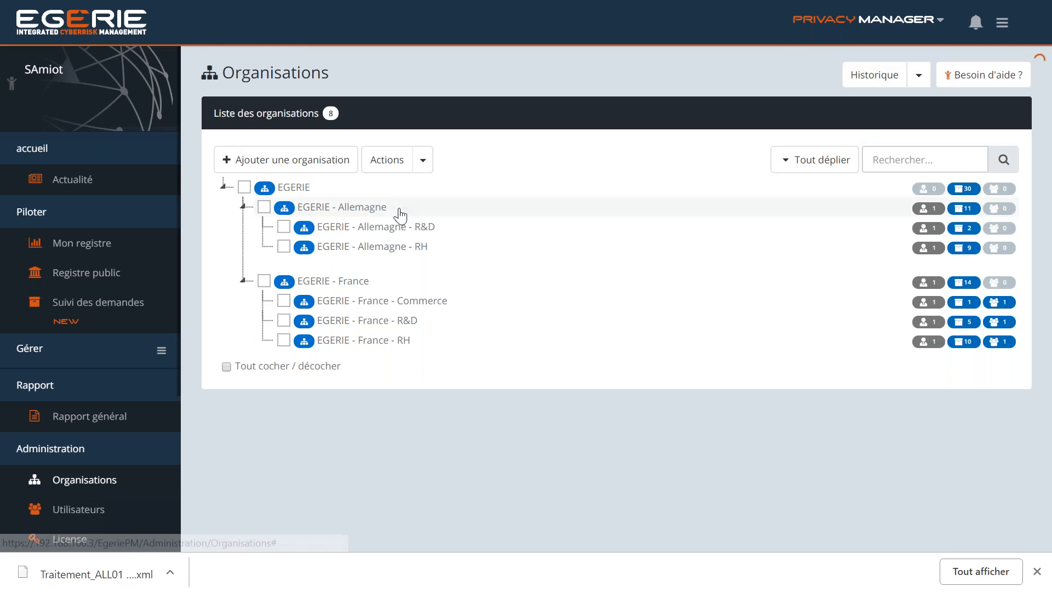
pyautogui.click(334, 191)
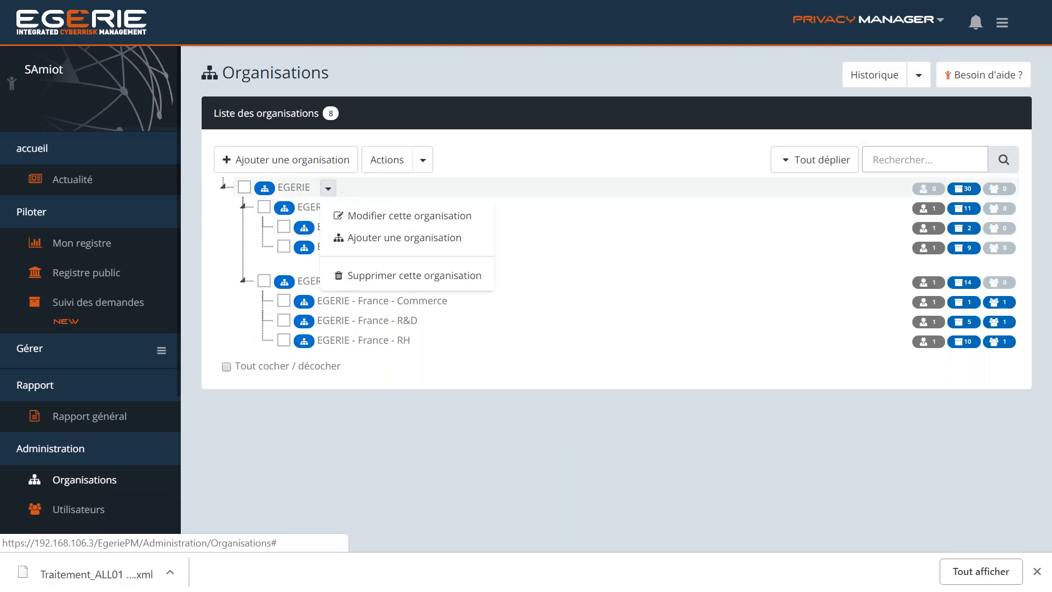
pyautogui.click(372, 239)
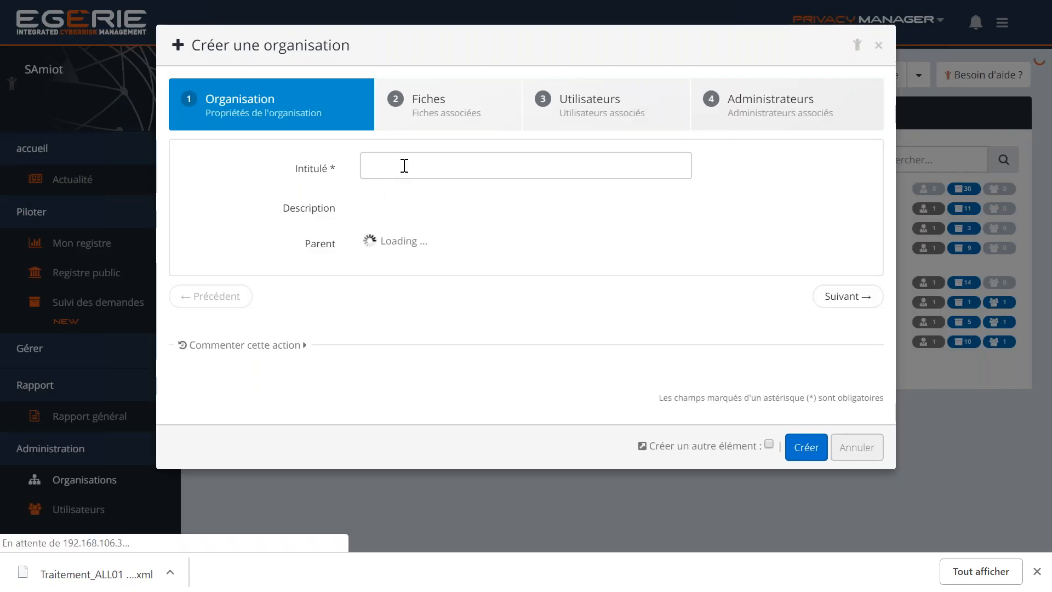
pyautogui.click(405, 165)
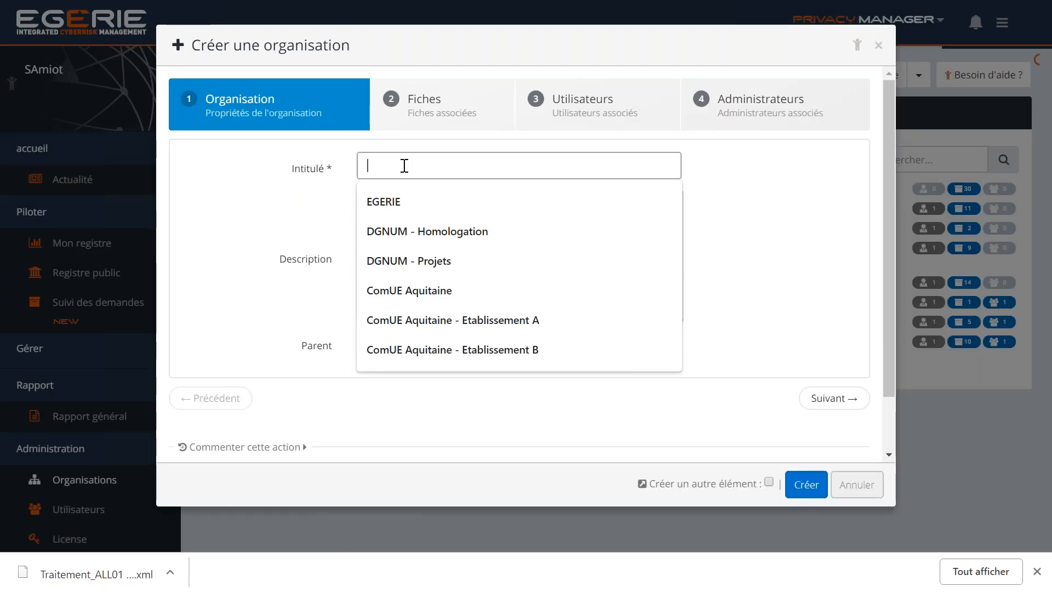
pyautogui.write('EGERIE - Allemag')
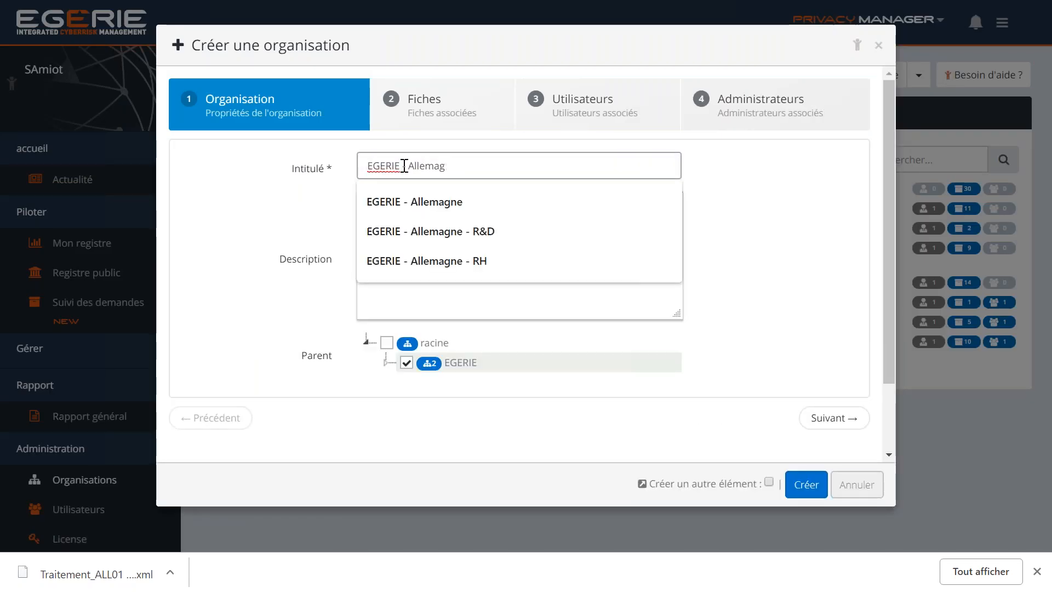
pyautogui.press('BackSpace')
pyautogui.write('Italie')
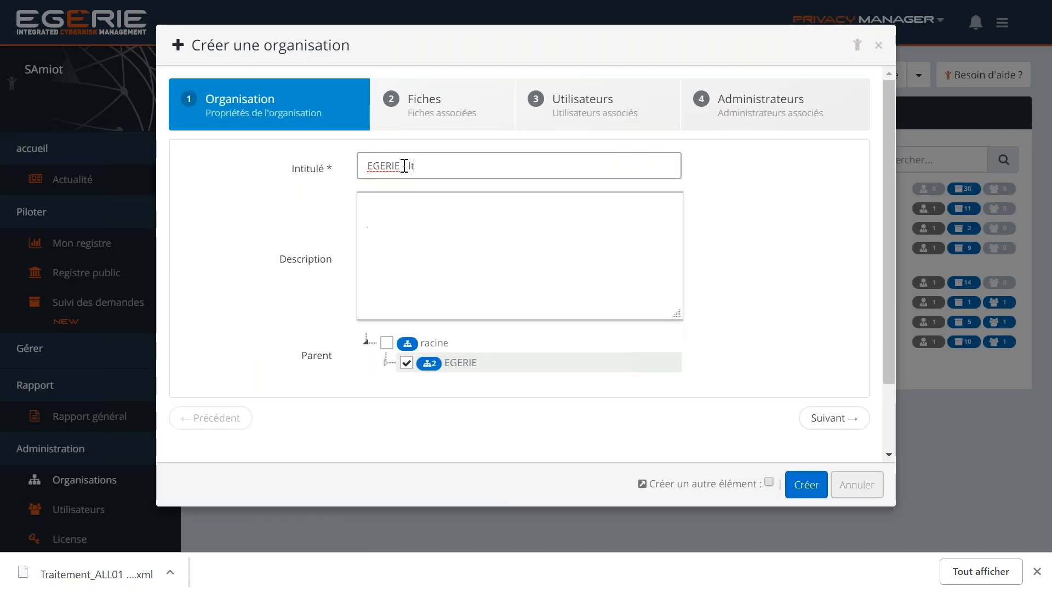
pyautogui.click(806, 485)
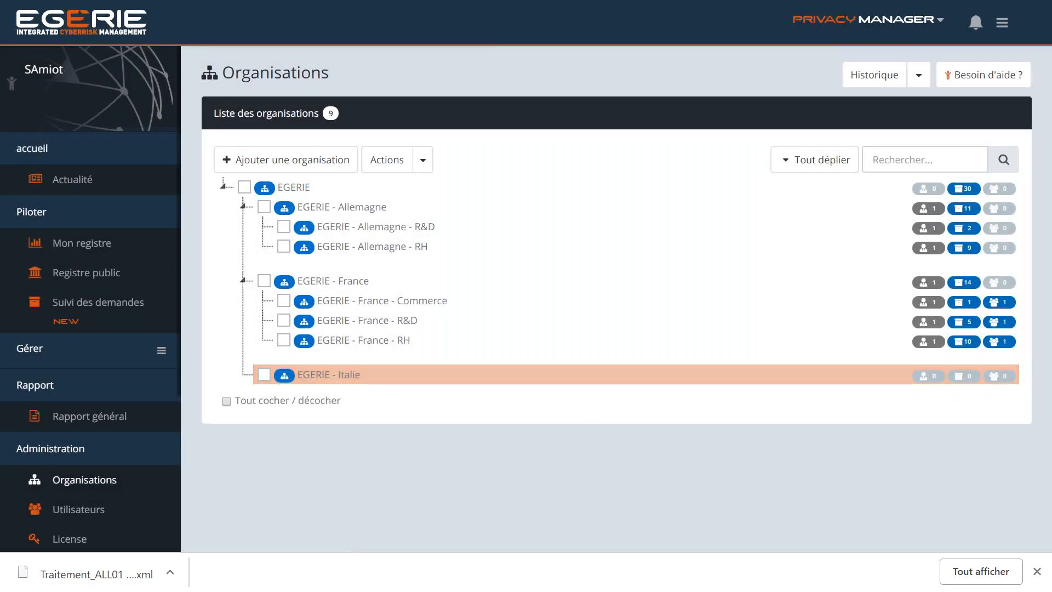
# Step: Start a new processing record in the register with the import of an existing record enabled
pyautogui.click(113, 246)
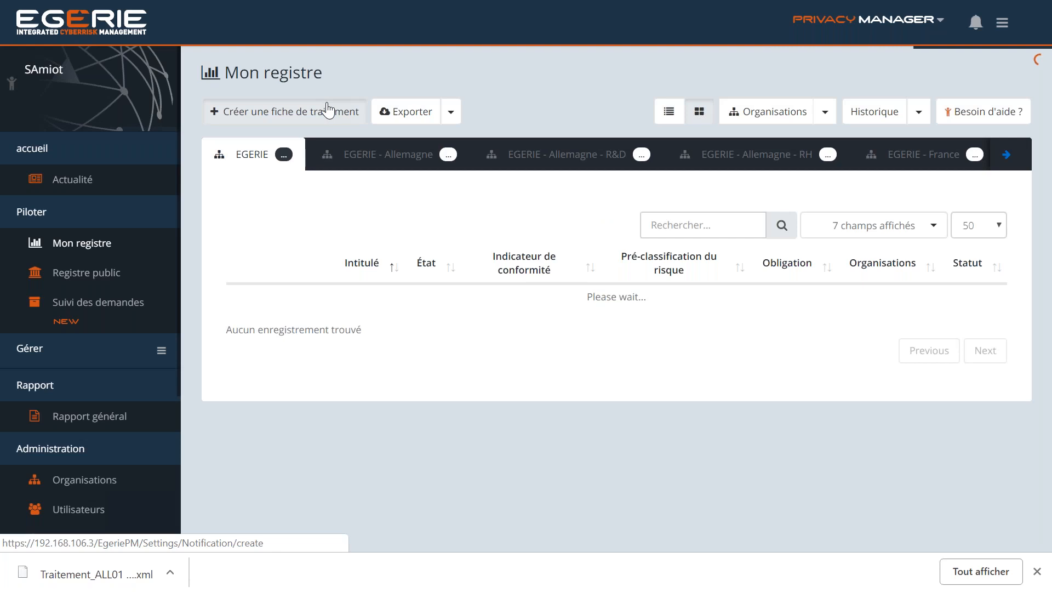
pyautogui.click(327, 109)
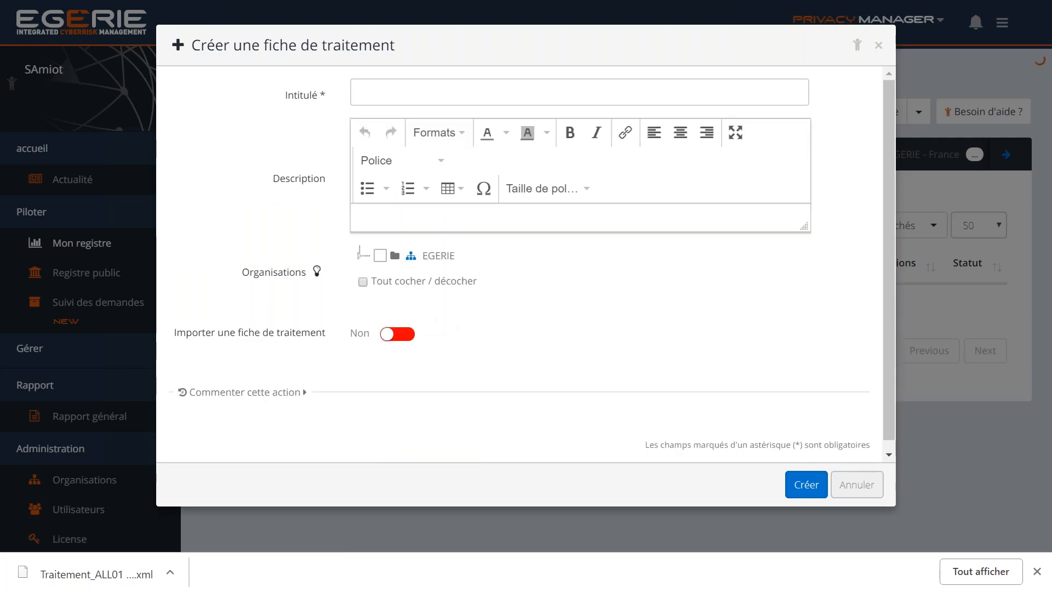
pyautogui.click(406, 337)
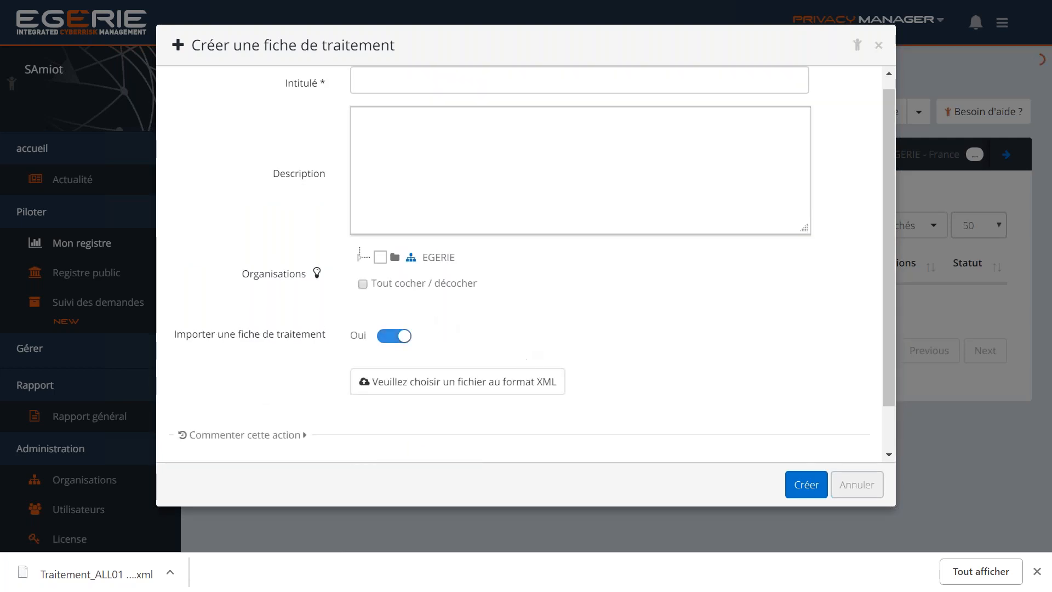
# Step: Load the exported ALL01 - 01DRH XML file from Téléchargements, copying "Gestion des intervenants extérieurs" from its file name
pyautogui.click(481, 385)
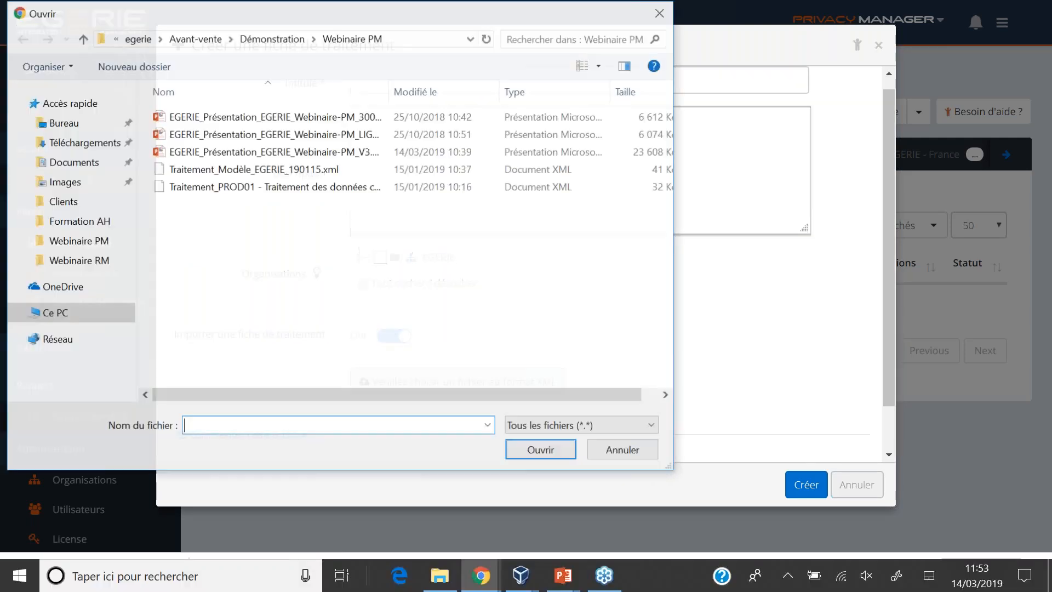
pyautogui.click(109, 328)
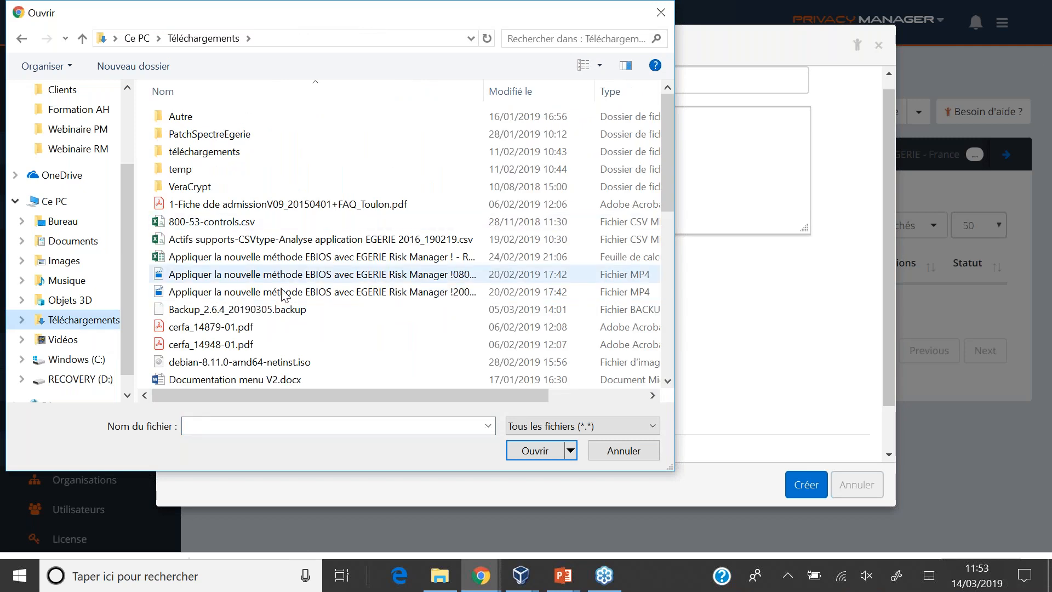
pyautogui.scroll(-8, 282, 307)
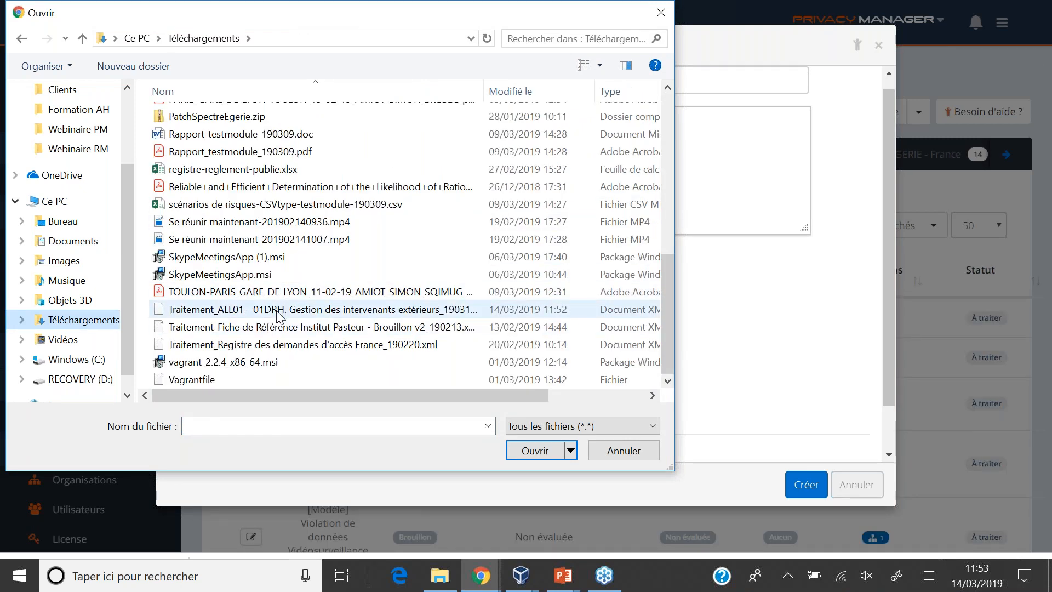
pyautogui.click(277, 311)
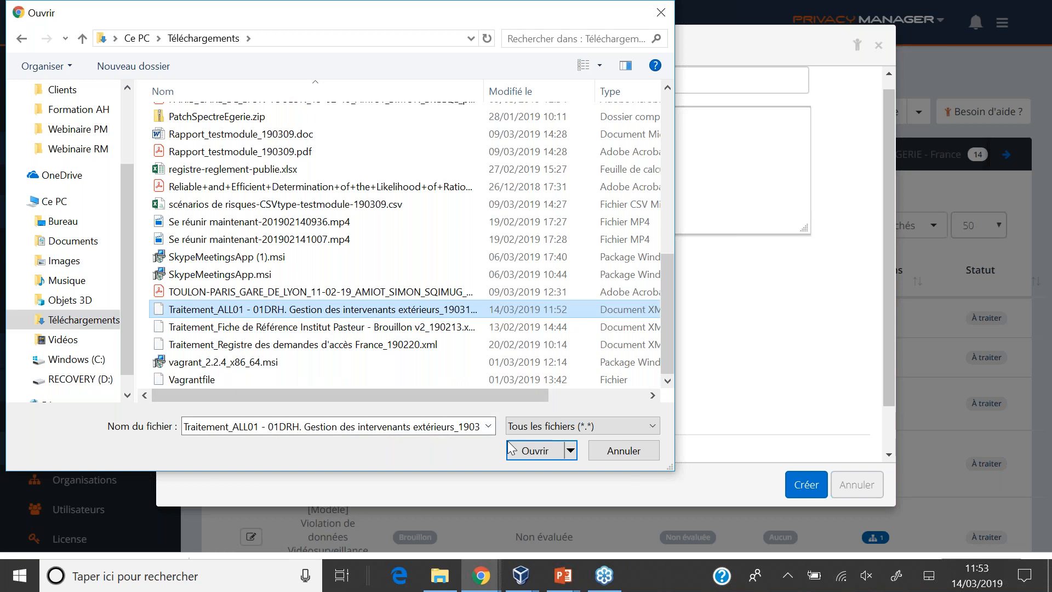
pyautogui.click(305, 428)
pyautogui.moveTo(282, 427); pyautogui.dragTo(427, 423)
pyautogui.hotkey('ctrl', 'c')
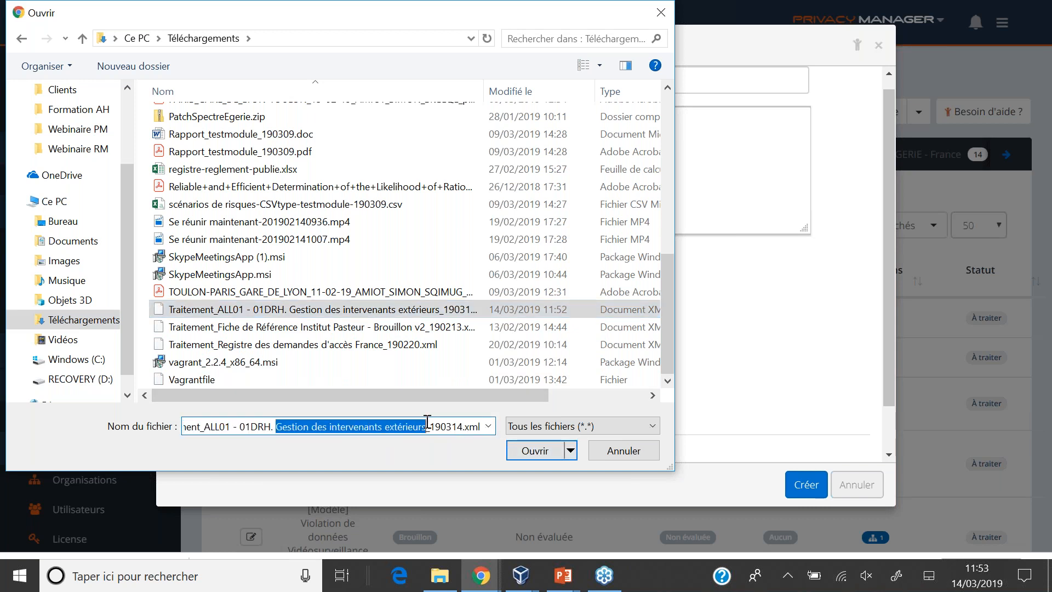
pyautogui.click(525, 454)
# Step: Title the new record "ITA01 - 01DRH - Gestion des intervenants extérieurs", reusing the copied text
pyautogui.click(447, 81)
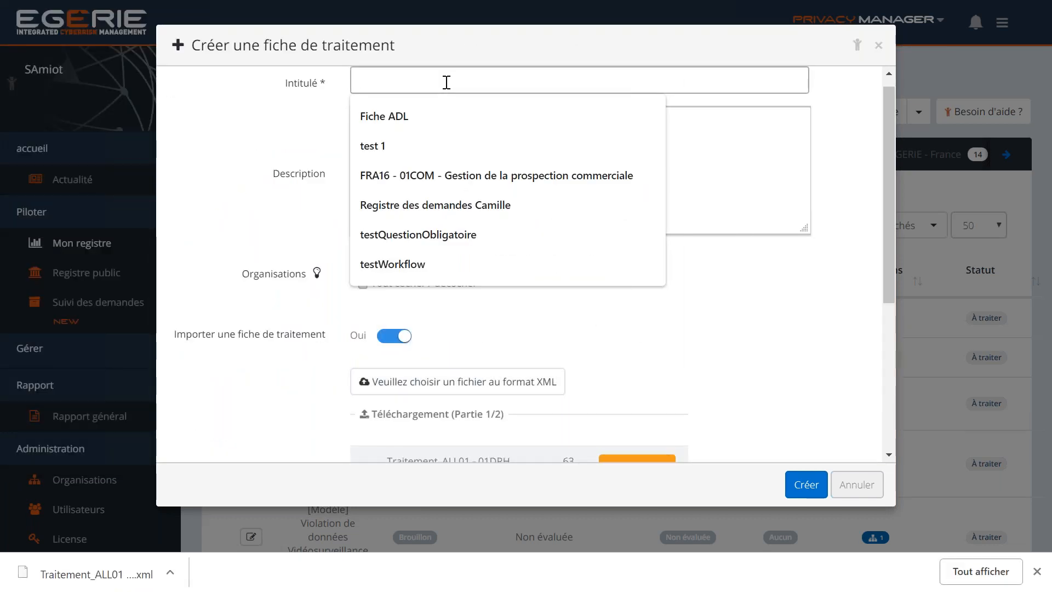
pyautogui.write('ITA01')
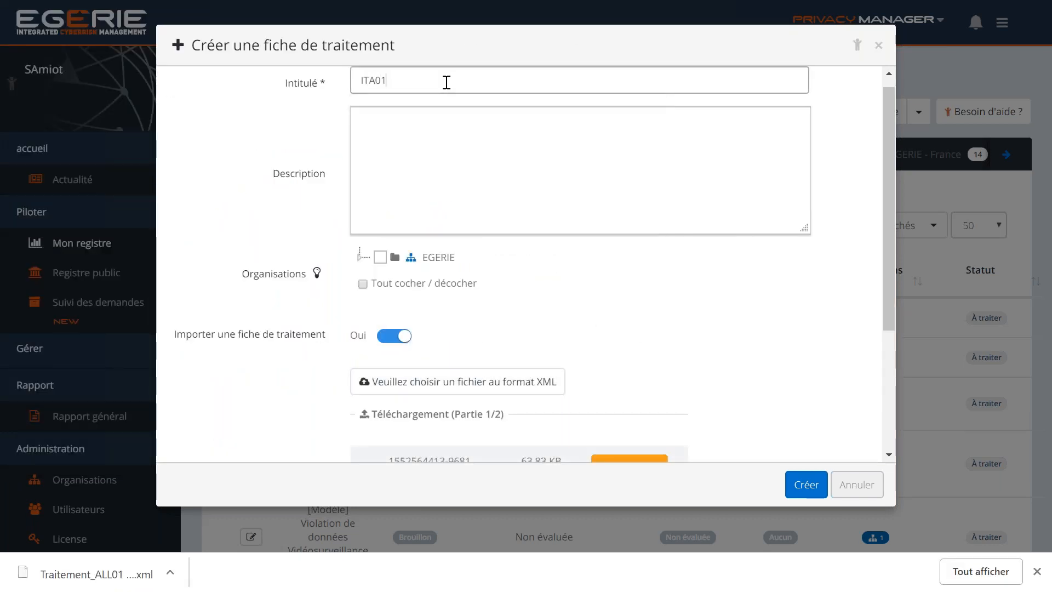
pyautogui.write(' - 01DRH -')
pyautogui.hotkey('ctrl', 'v')
# Step: Assign the new record to the organisations EGERIE and EGERIE - Italie, and create it
pyautogui.click(359, 256)
pyautogui.click(381, 257)
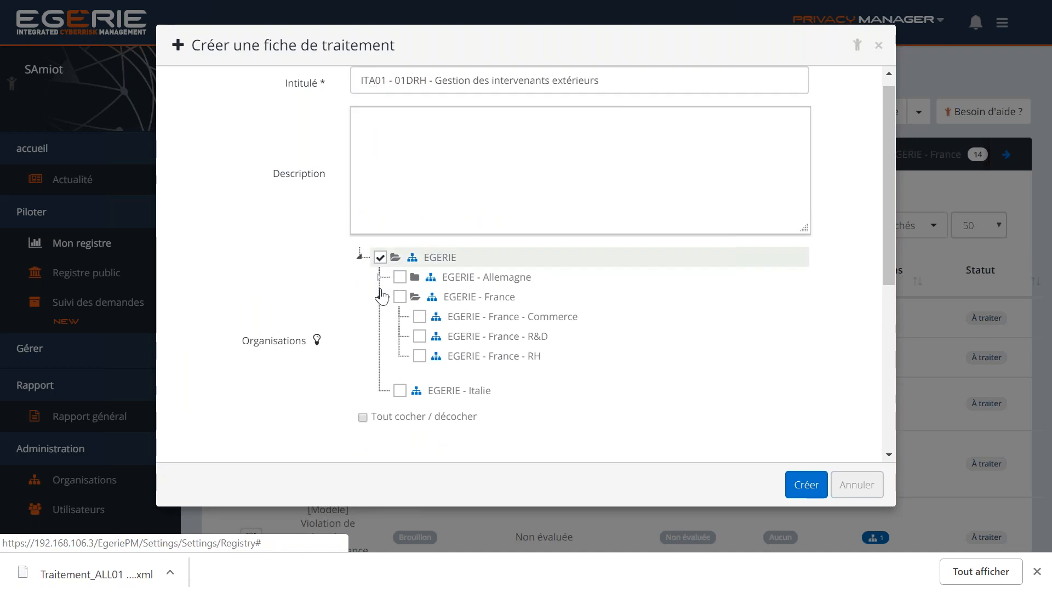
pyautogui.click(378, 296)
pyautogui.click(401, 317)
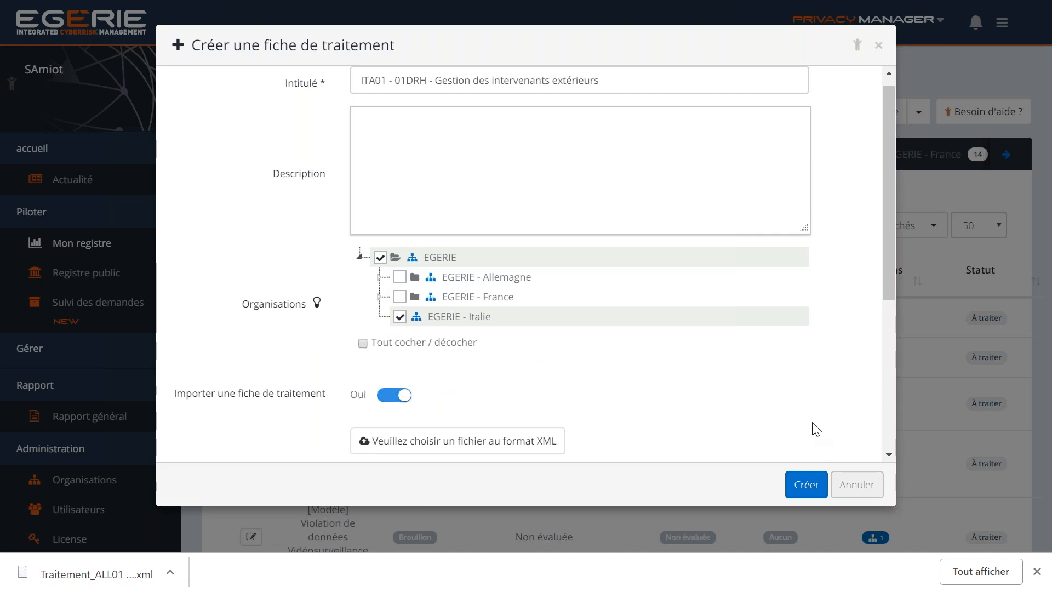
pyautogui.scroll(-2, 816, 428)
pyautogui.scroll(-4, 815, 429)
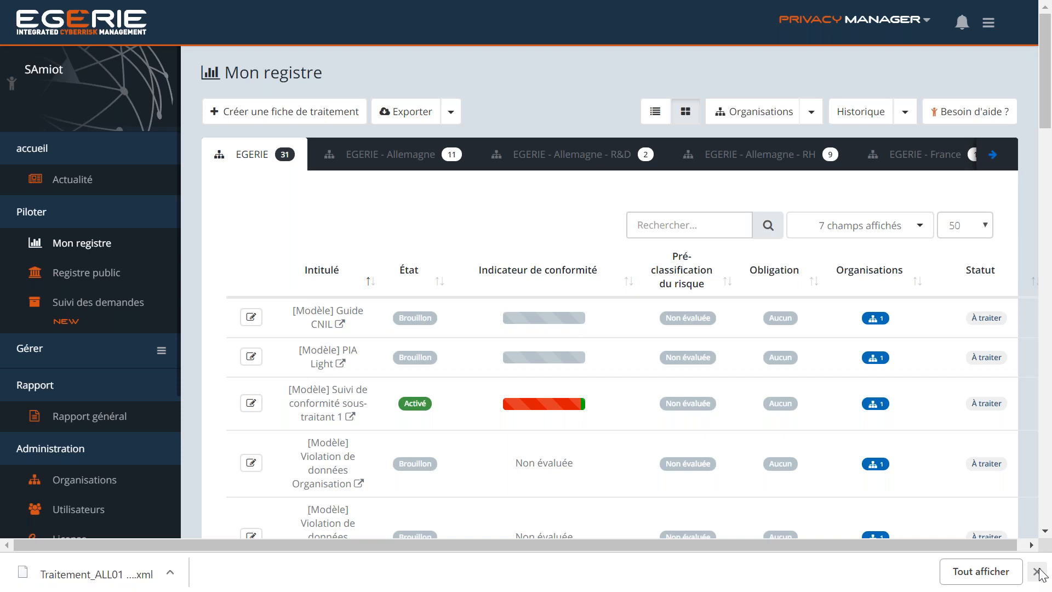
# Step: Dismiss the download bar and display the register of the organisation EGERIE - Italie
pyautogui.click(1037, 572)
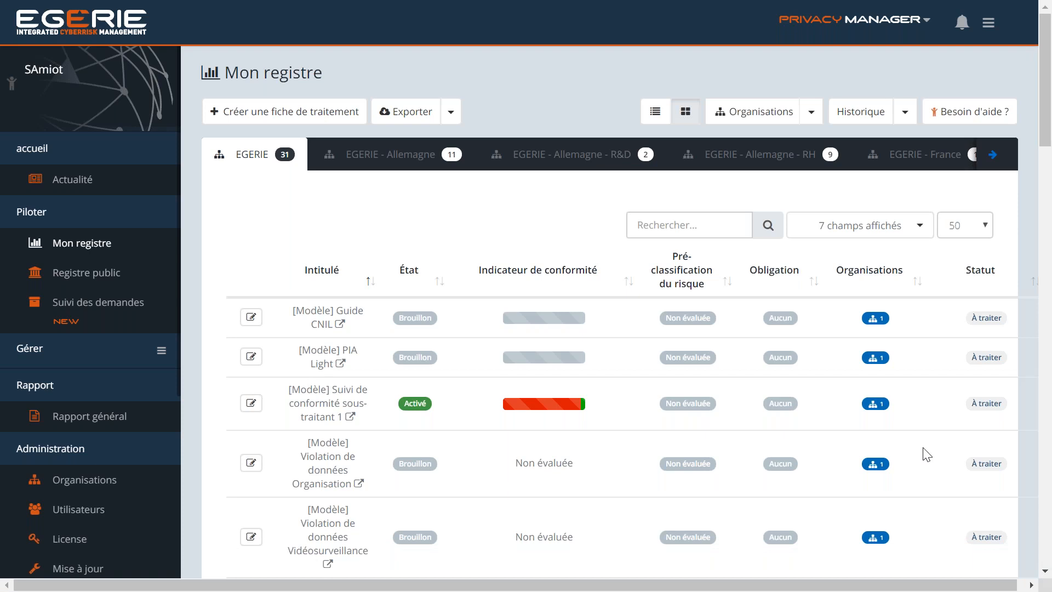
pyautogui.click(764, 110)
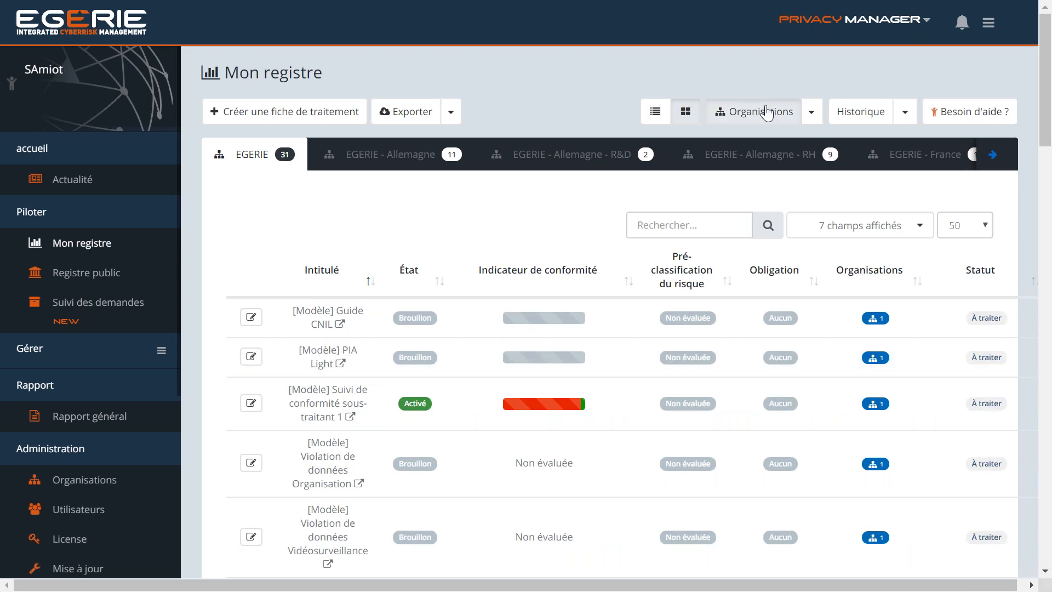
pyautogui.click(436, 332)
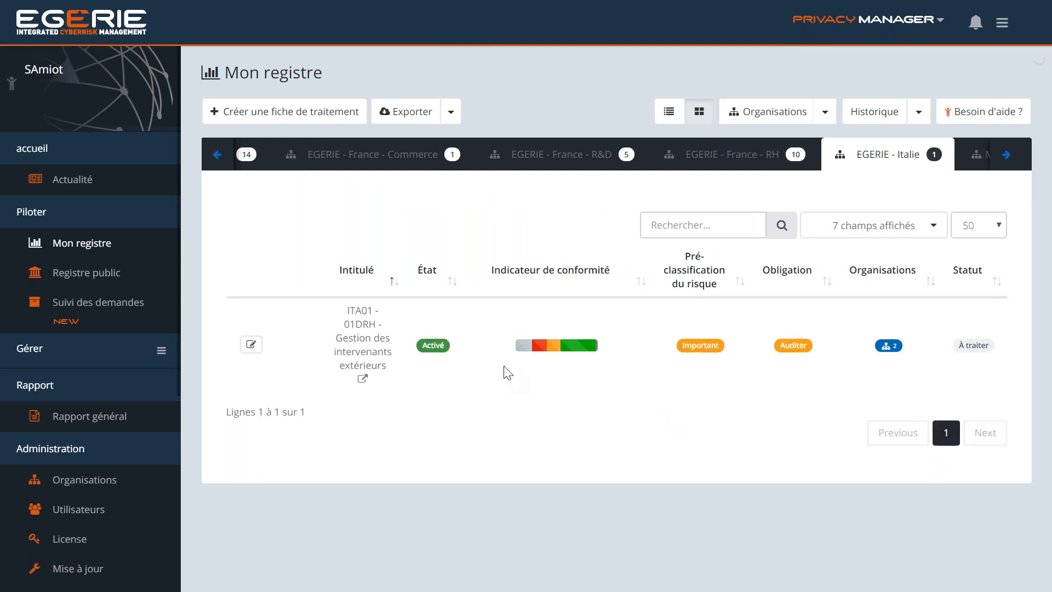
# Step: Open the record ITA01 - 01DRH and review its imported information, from the purposes to the categories of processed data
pyautogui.click(364, 357)
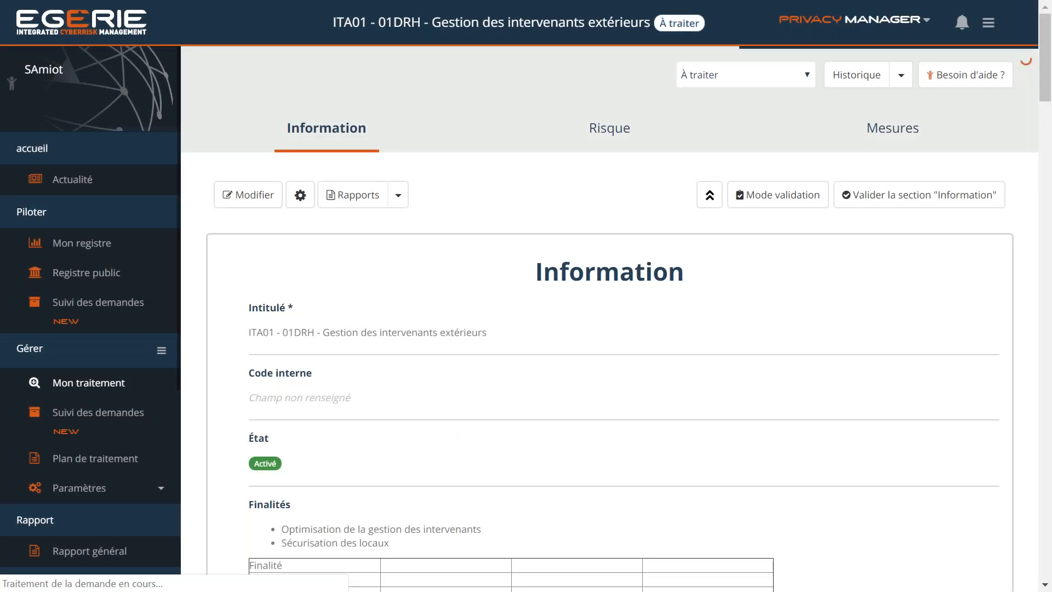
pyautogui.scroll(-3, 432, 411)
pyautogui.scroll(-10, 441, 395)
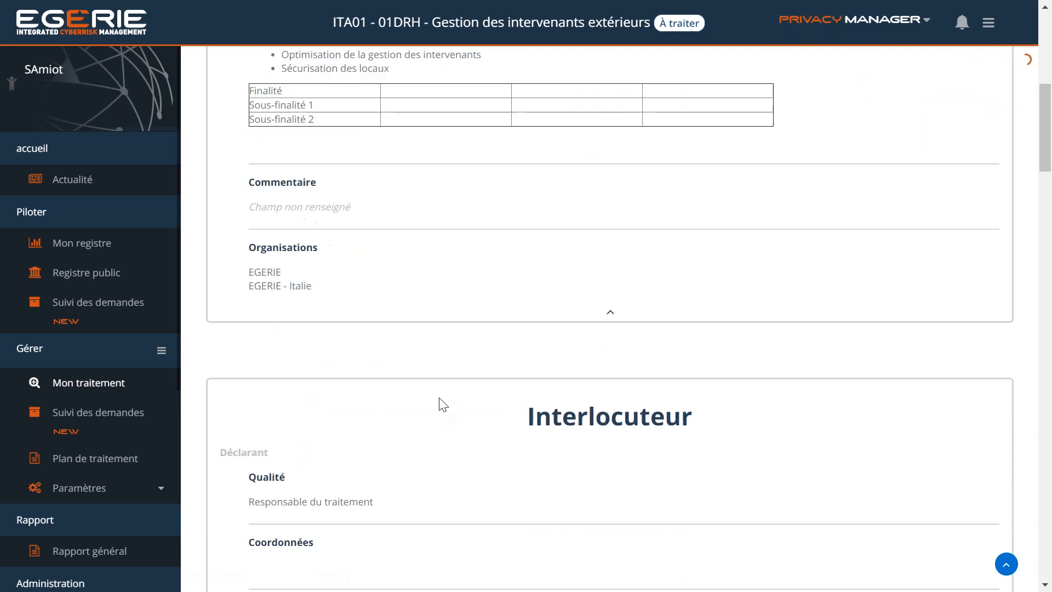
pyautogui.scroll(-12, 441, 384)
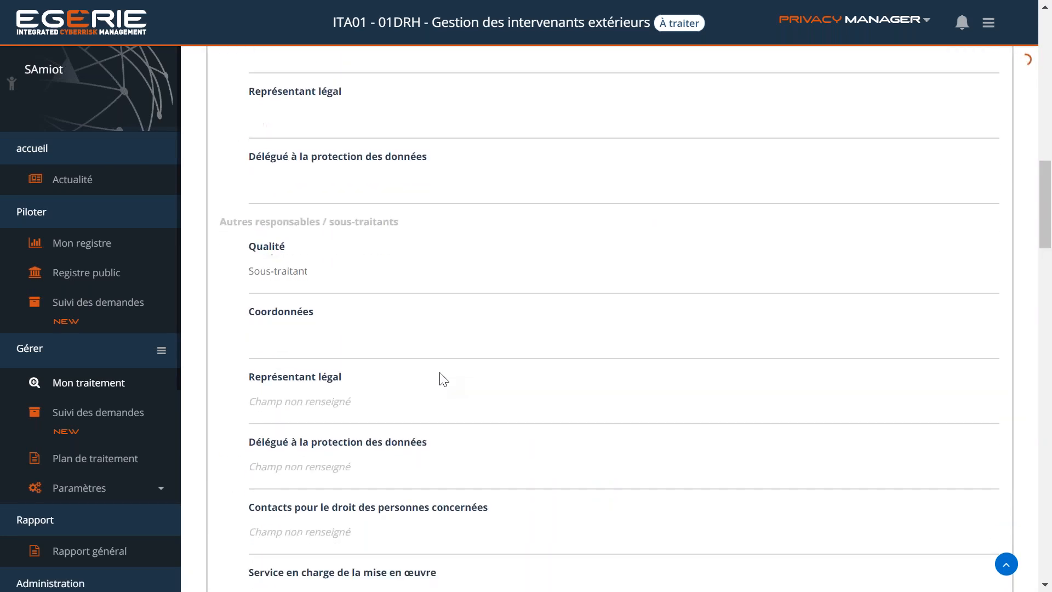
pyautogui.scroll(-6, 443, 367)
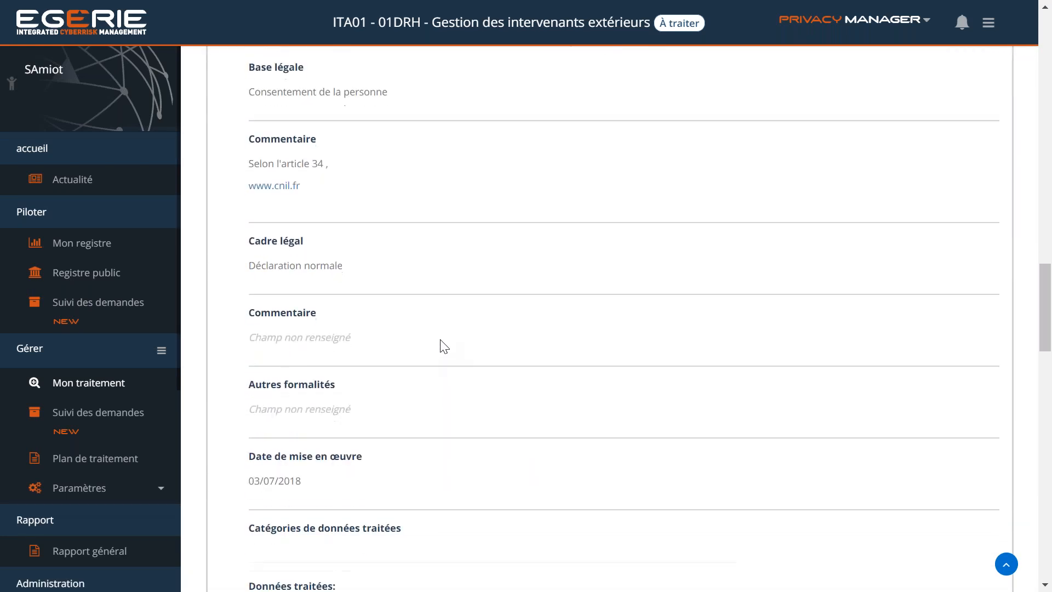
pyautogui.scroll(-6, 444, 328)
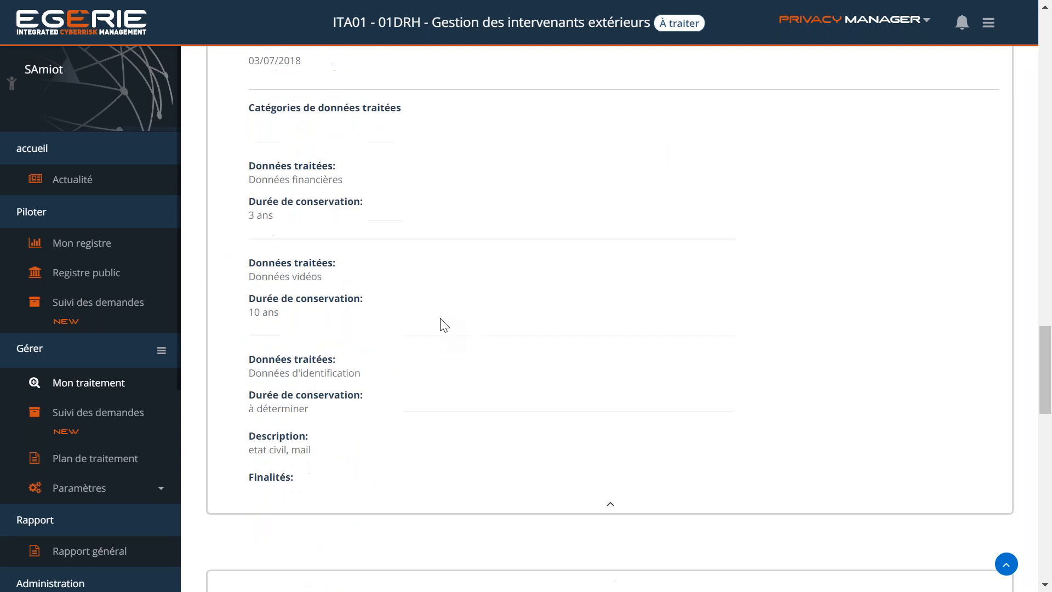
# Step: Review the record's Étendue section, from automated decisions and data subjects to transfers outside the EU and supporting technology
pyautogui.scroll(-5, 444, 296)
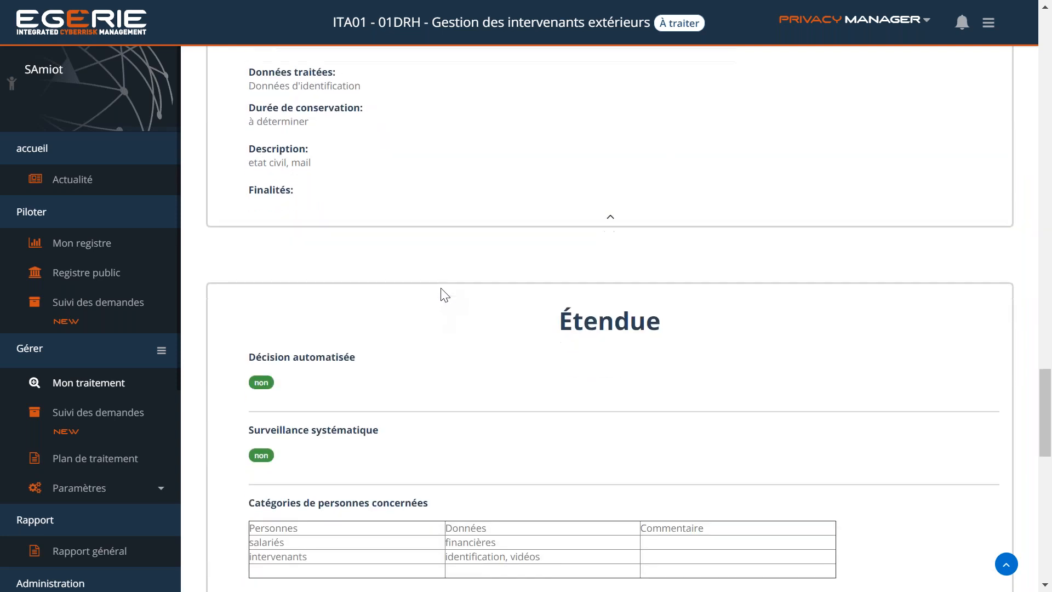
pyautogui.scroll(-10, 444, 285)
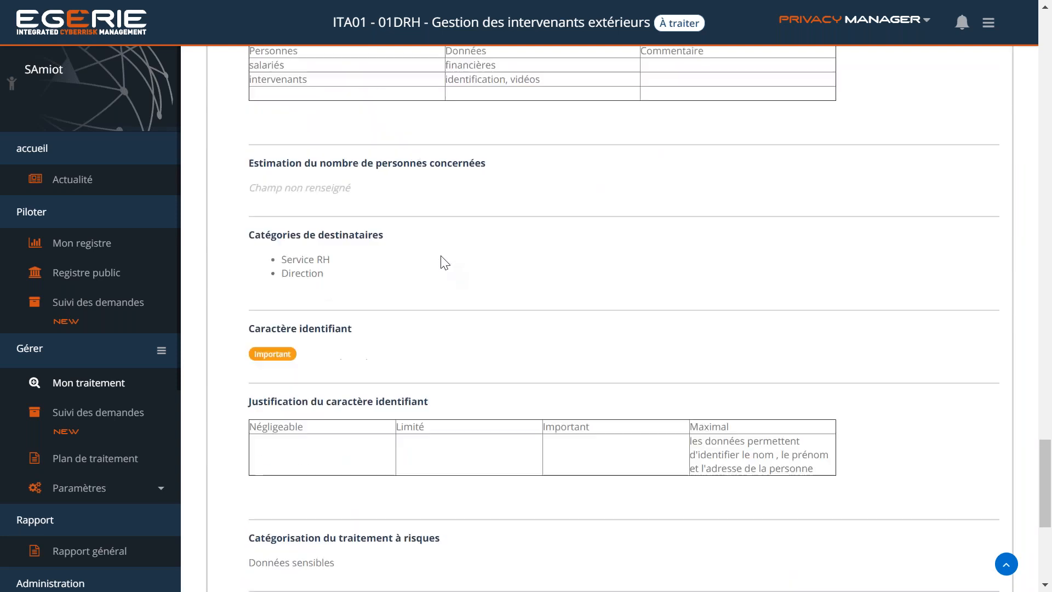
pyautogui.scroll(-1, 444, 257)
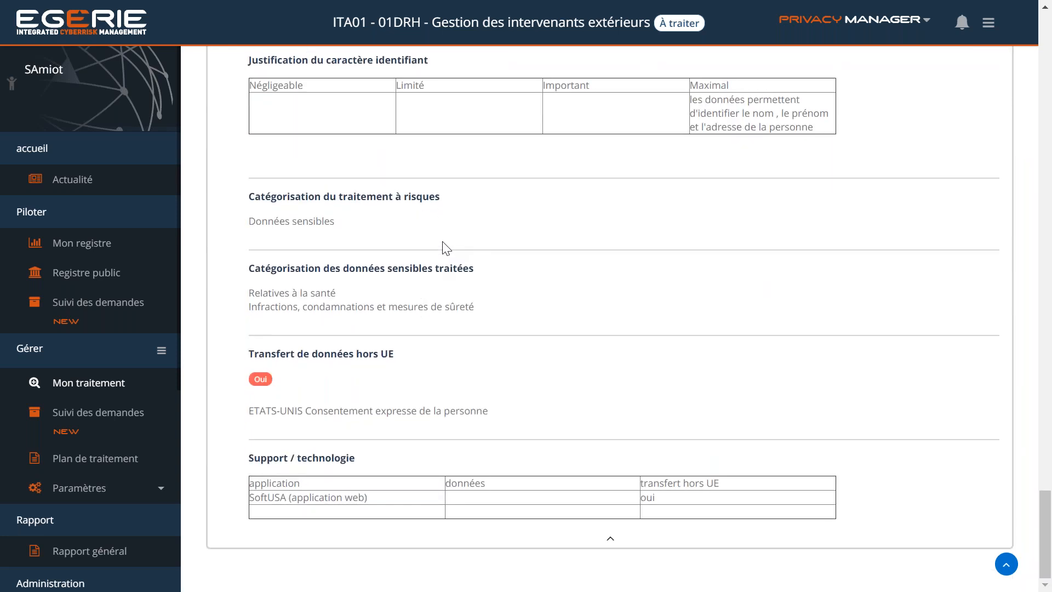
# Step: Review the record's Risque section, including the severity and likelihood estimates and their comments, and display its Mesures section
pyautogui.scroll(20, 446, 248)
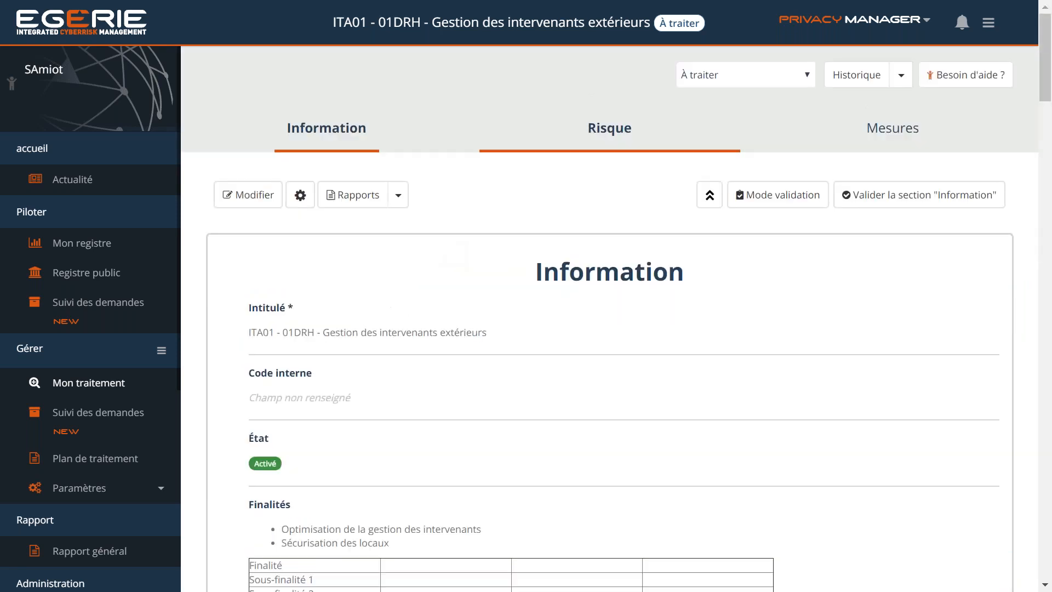
pyautogui.click(617, 134)
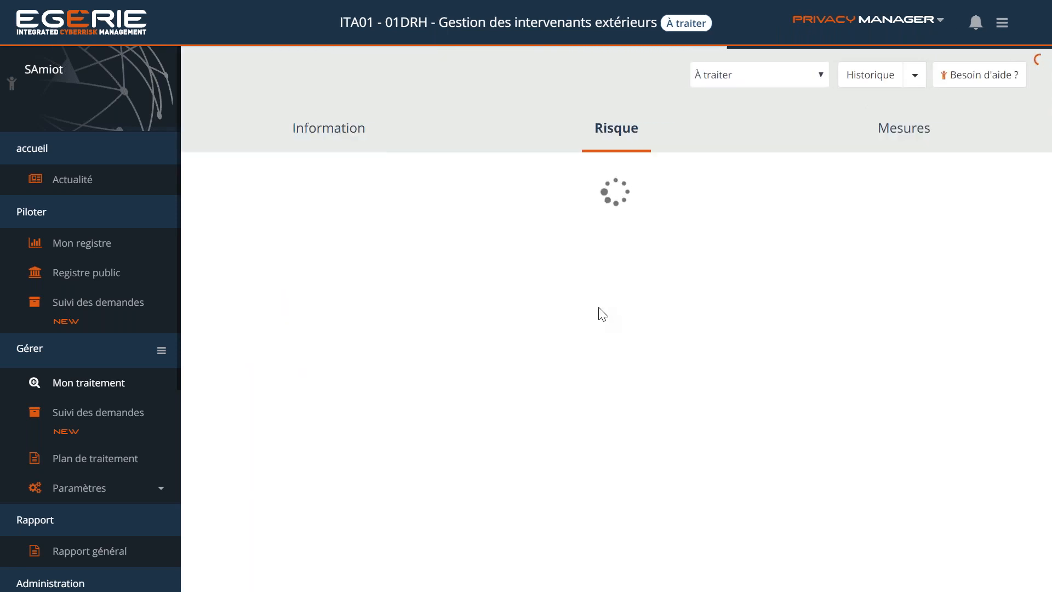
pyautogui.scroll(-5, 603, 313)
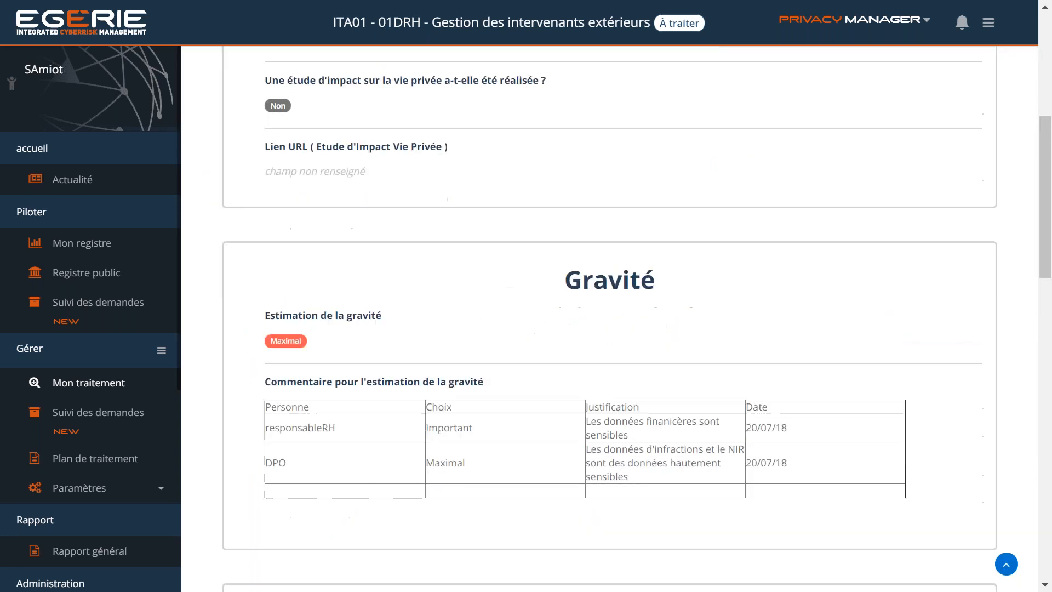
pyautogui.scroll(-5, 601, 281)
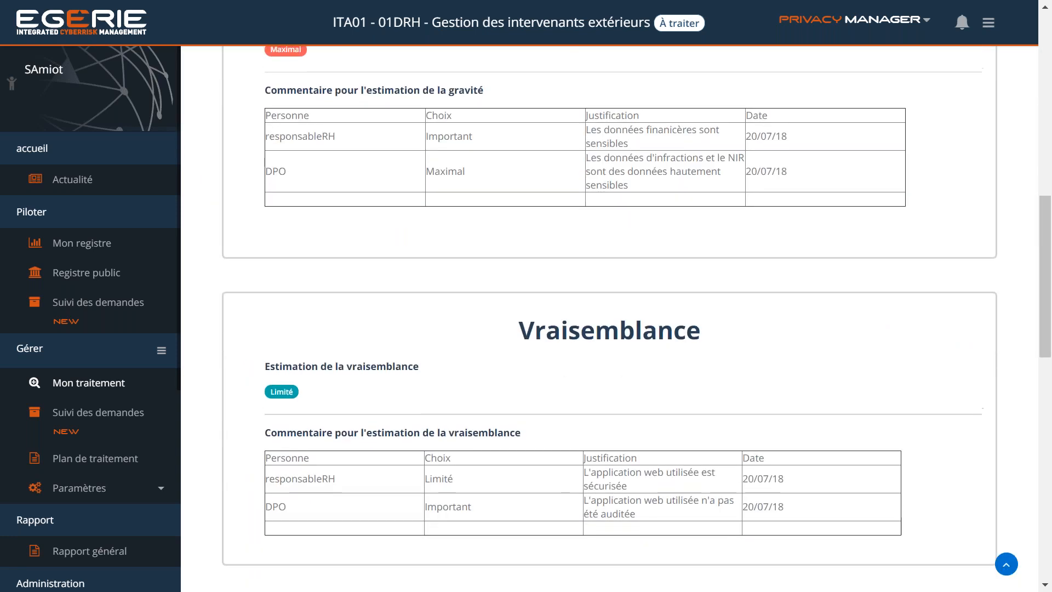
pyautogui.scroll(10, 695, 247)
pyautogui.click(892, 137)
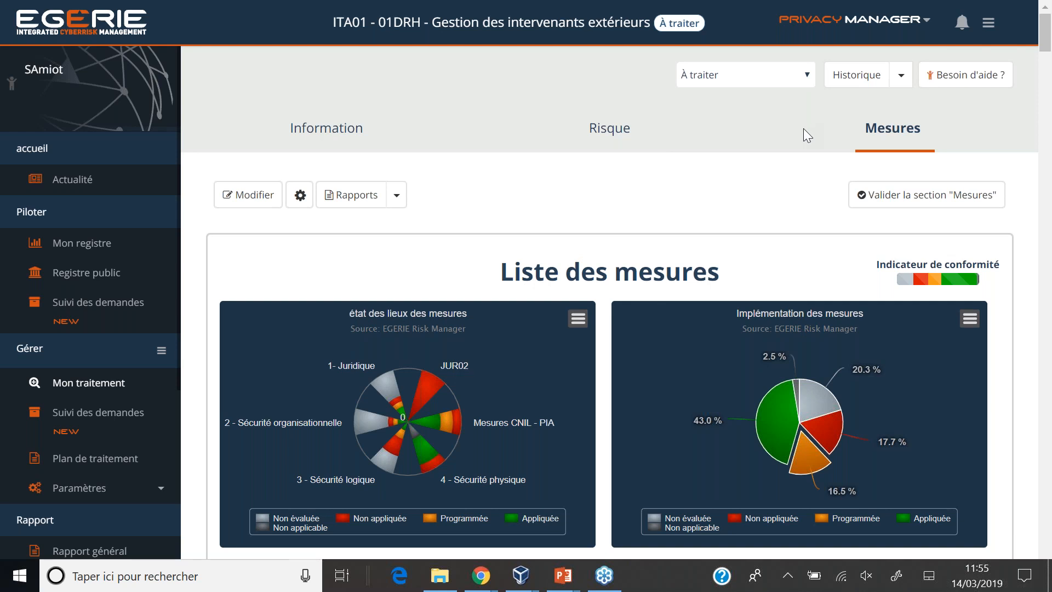
# Step: View the user documentation entry and the account profile settings, and return to the processing register
pyautogui.click(989, 23)
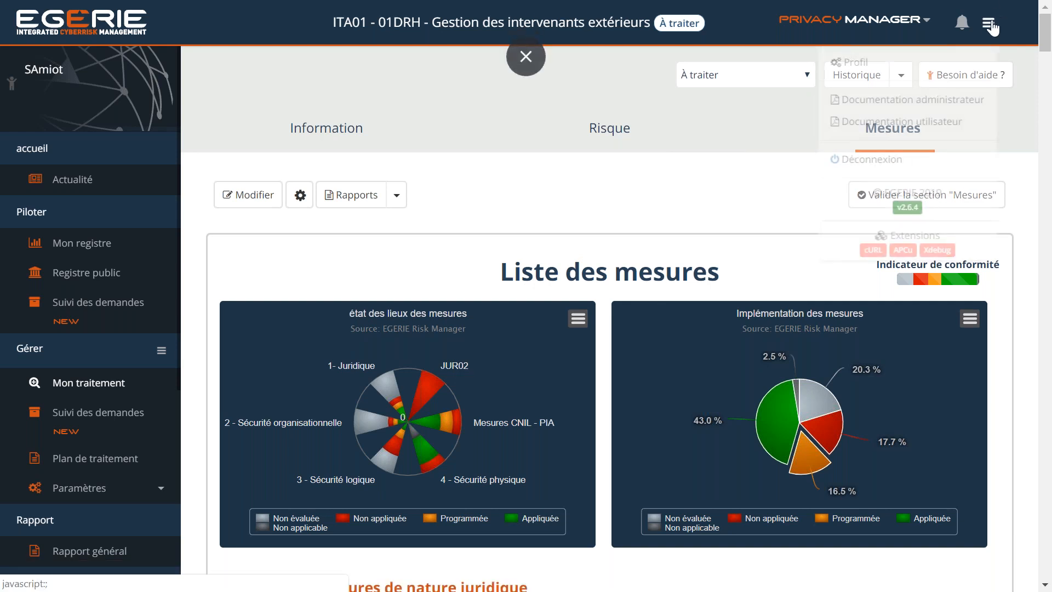
pyautogui.click(913, 121)
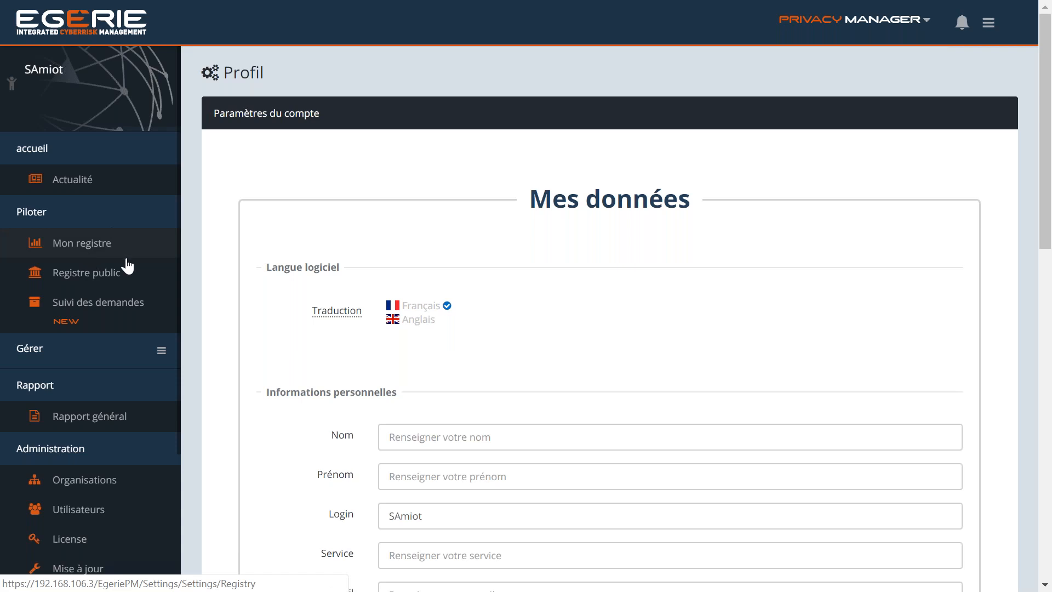
pyautogui.click(84, 247)
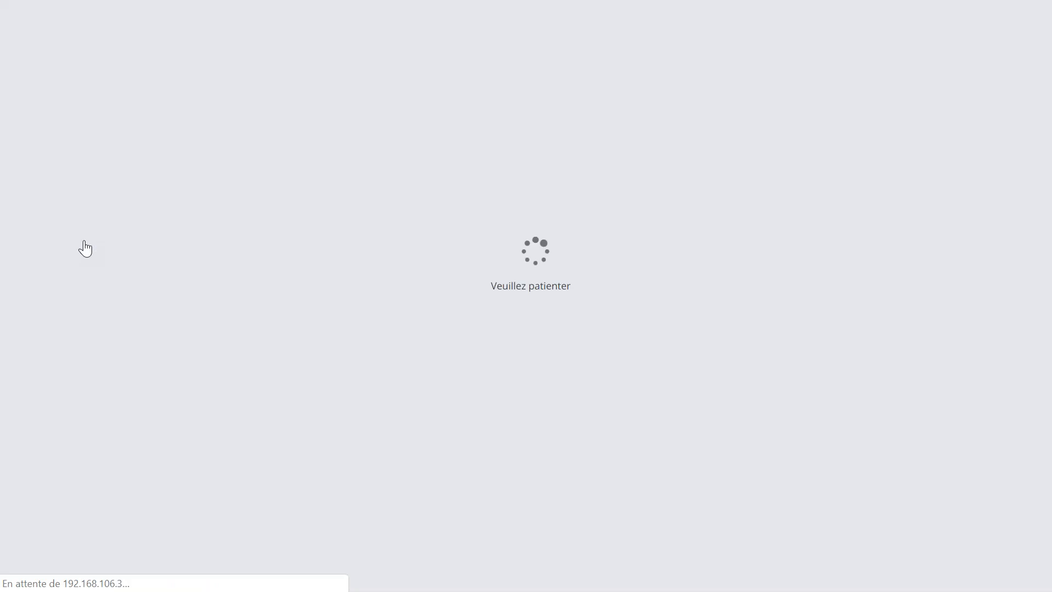